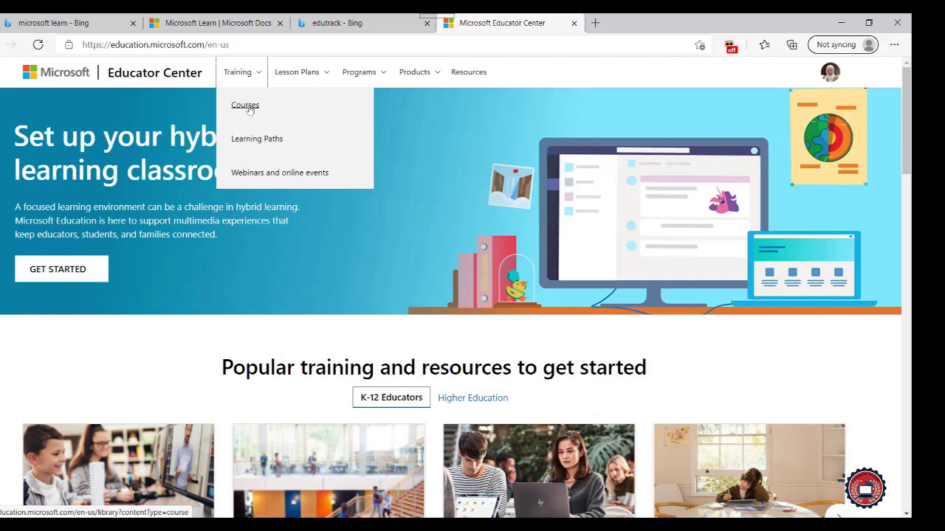
# - Open the 'Create and Collaborate with Canva for Education and Microsoft EDU' course from the Courses list
pyautogui.click(244, 107)
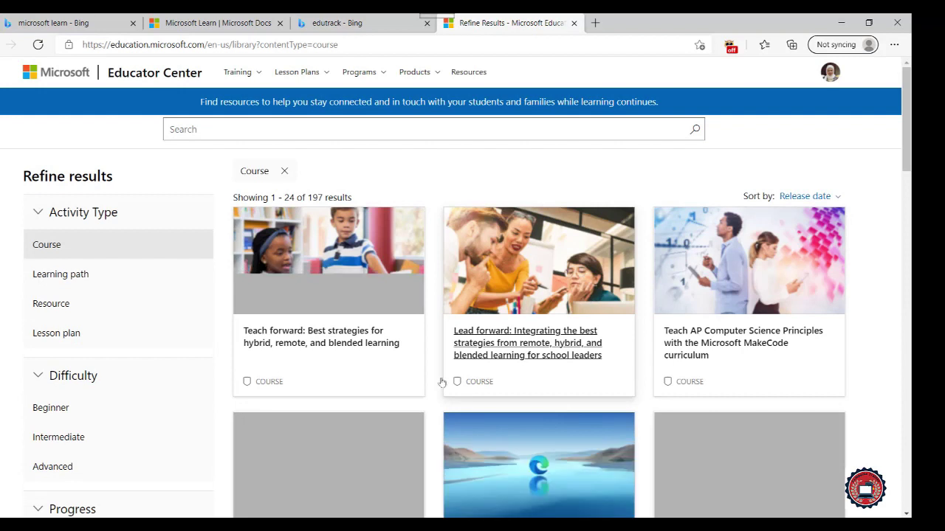
pyautogui.scroll(-4, 428, 410)
pyautogui.scroll(-1, 418, 399)
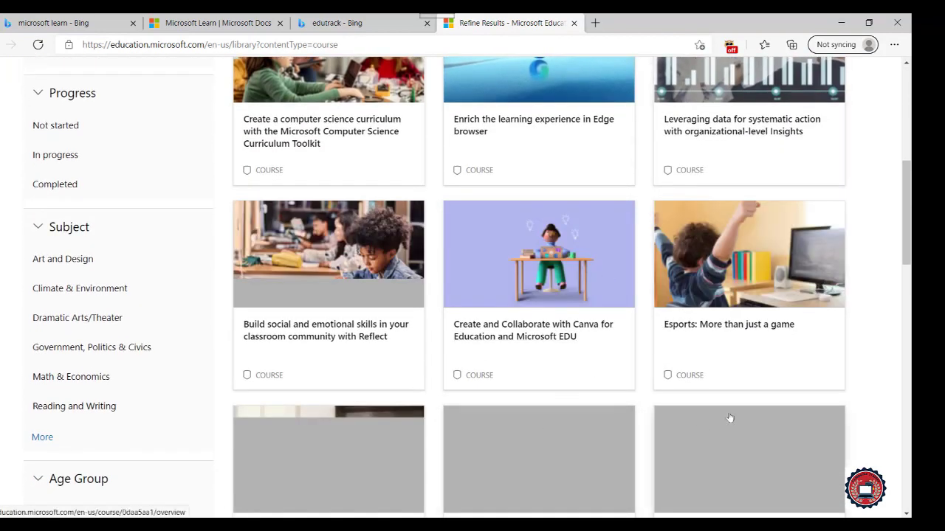
pyautogui.click(531, 342)
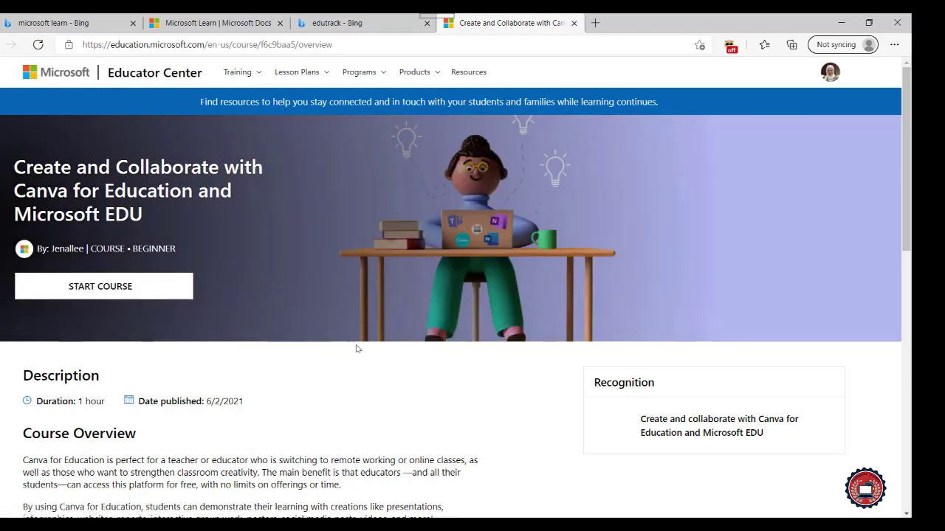
pyautogui.scroll(-2, 374, 371)
# - Start the Canva course and look through the Module 1 overview text and video
pyautogui.click(79, 158)
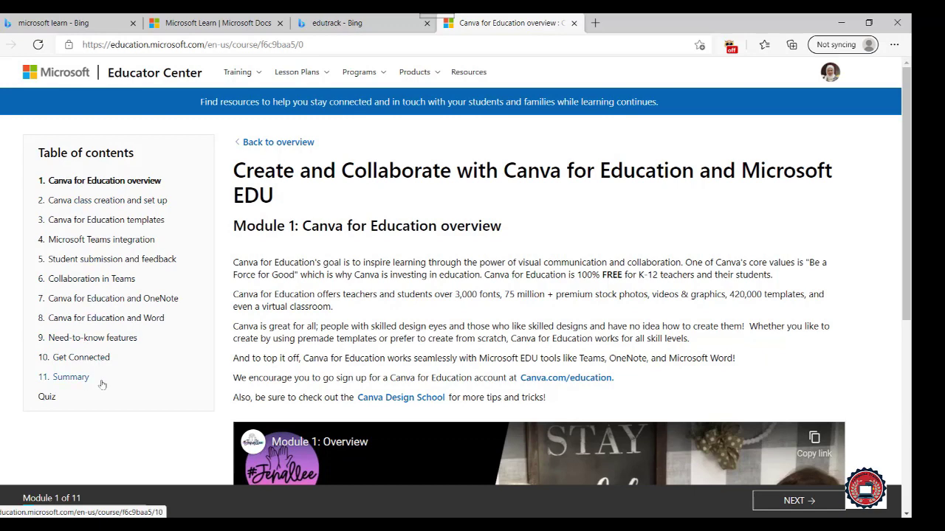
pyautogui.scroll(-2, 534, 343)
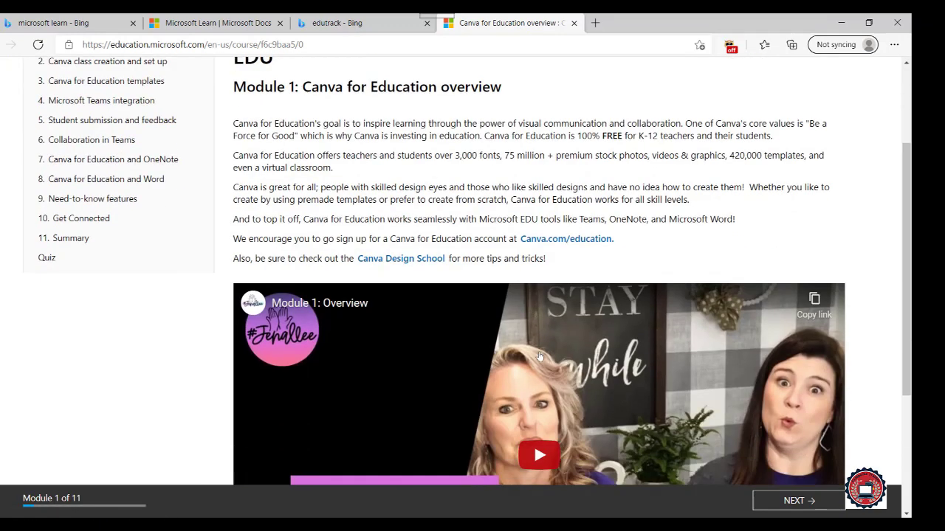
pyautogui.scroll(-3, 536, 358)
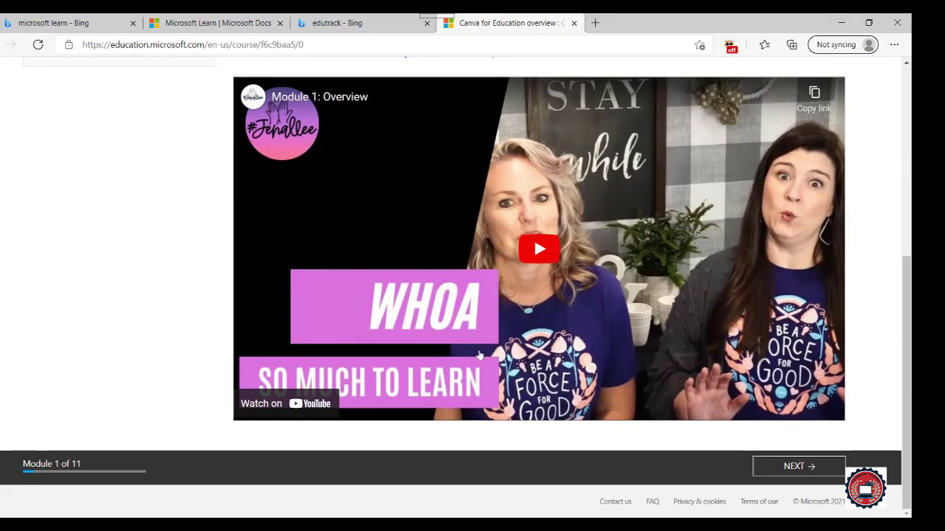
pyautogui.scroll(2, 166, 299)
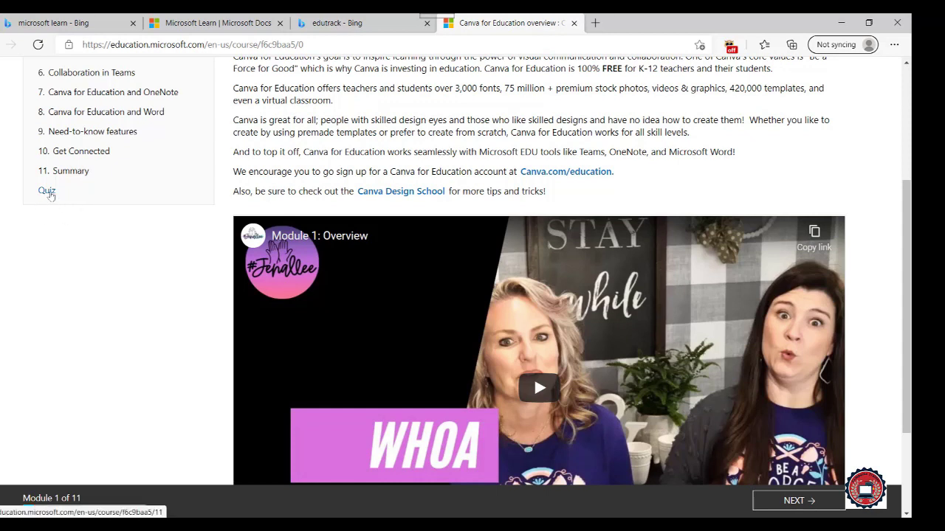
# - Open the course quiz and submit 'Interactive' as the answer to Question 1
pyautogui.click(46, 191)
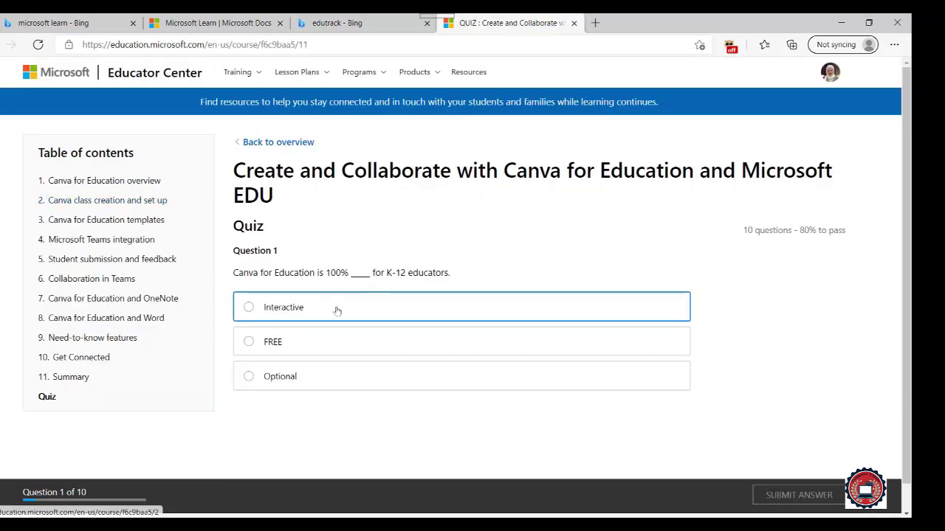
pyautogui.rightClick(600, 228)
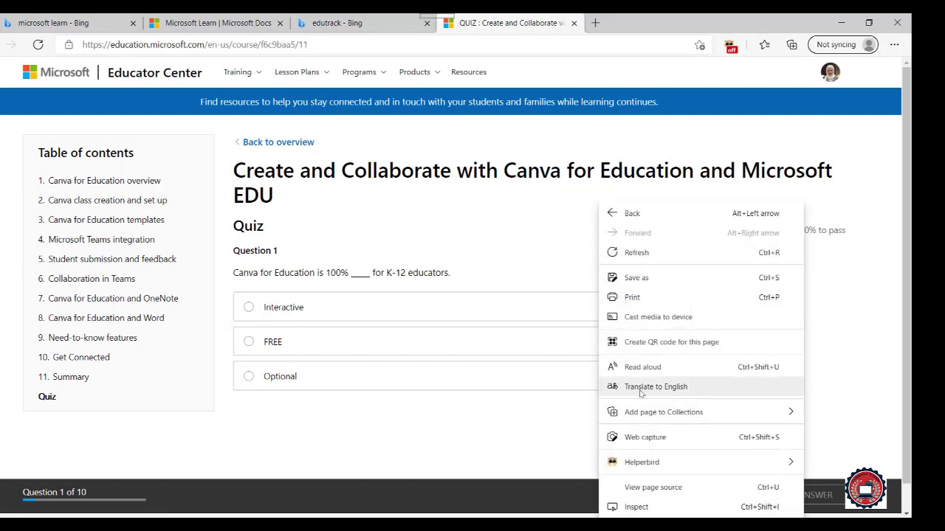
pyautogui.click(536, 428)
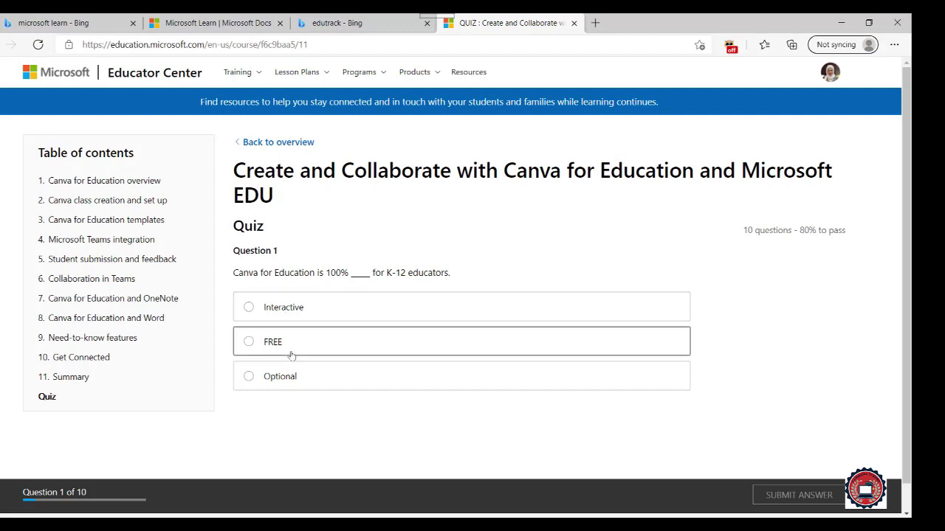
pyautogui.click(343, 300)
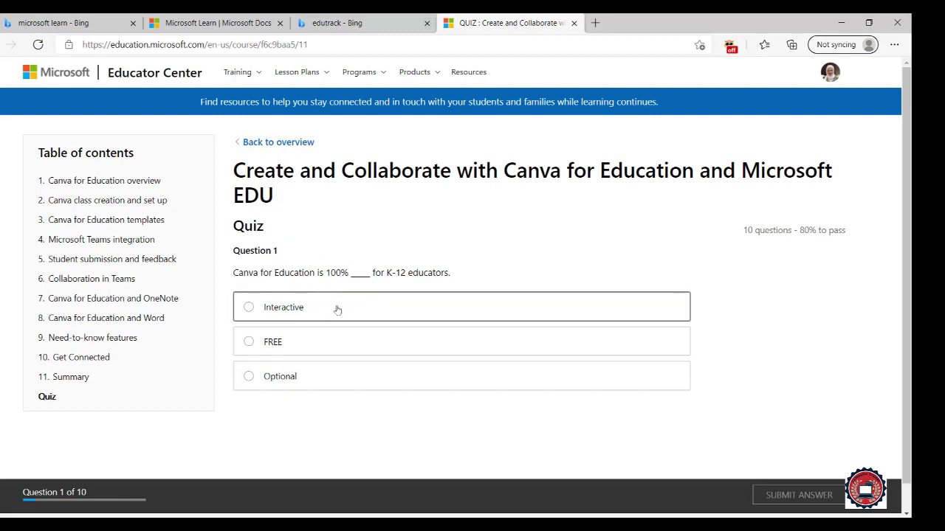
pyautogui.click(769, 496)
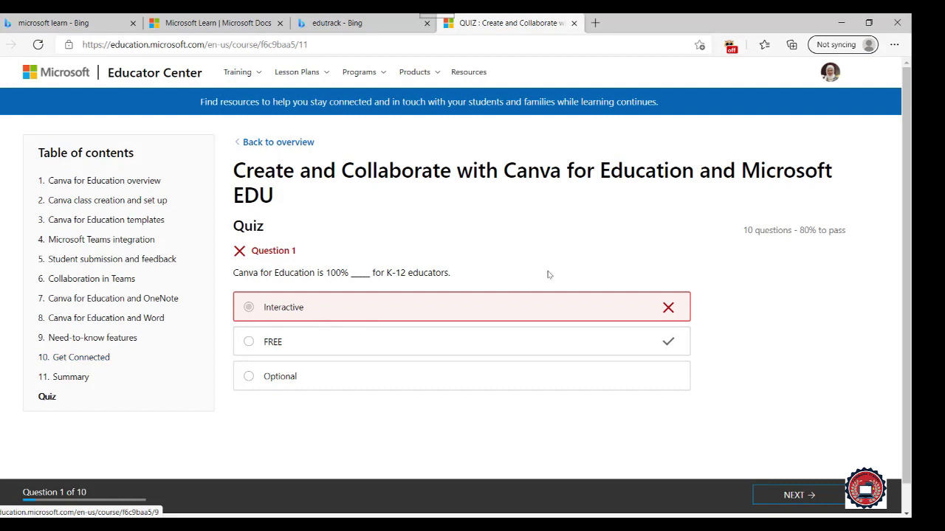
# - Return from the quiz to the '1. Canva for Education overview' module and scroll its page
pyautogui.click(225, 24)
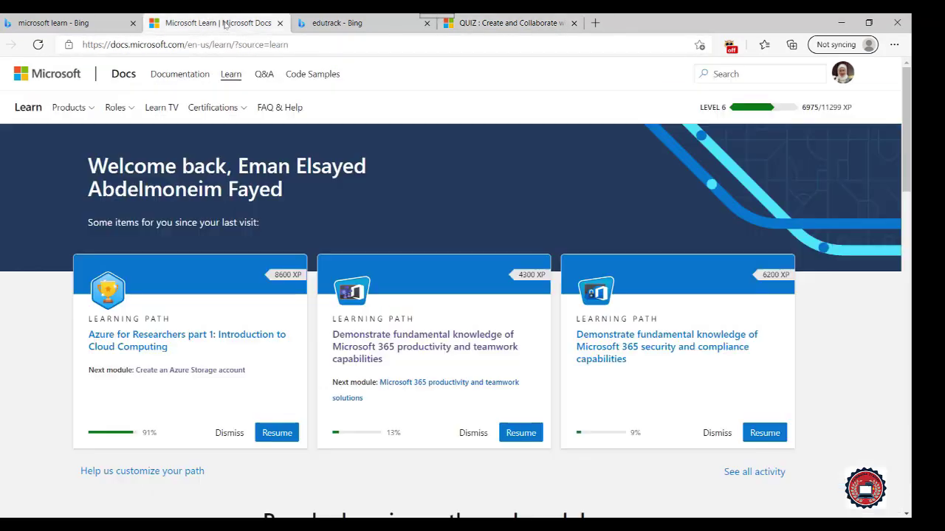
pyautogui.click(491, 22)
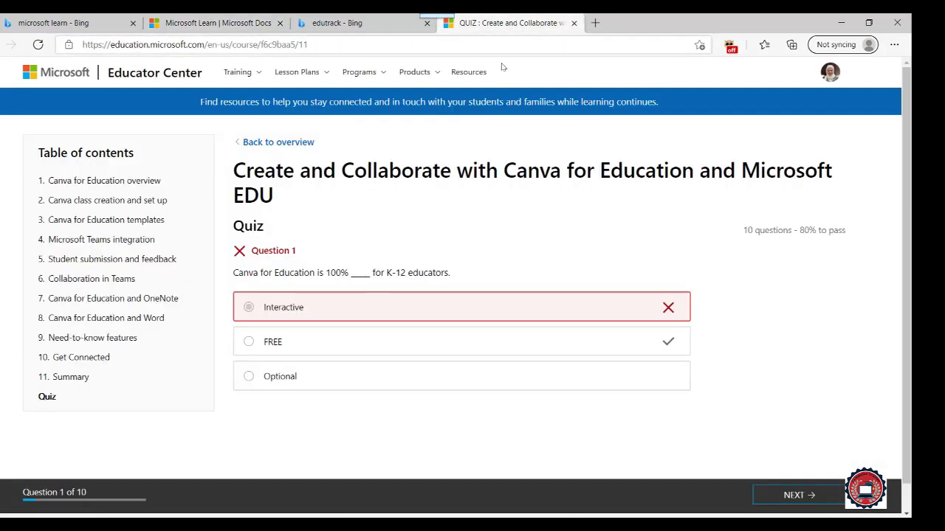
pyautogui.click(114, 181)
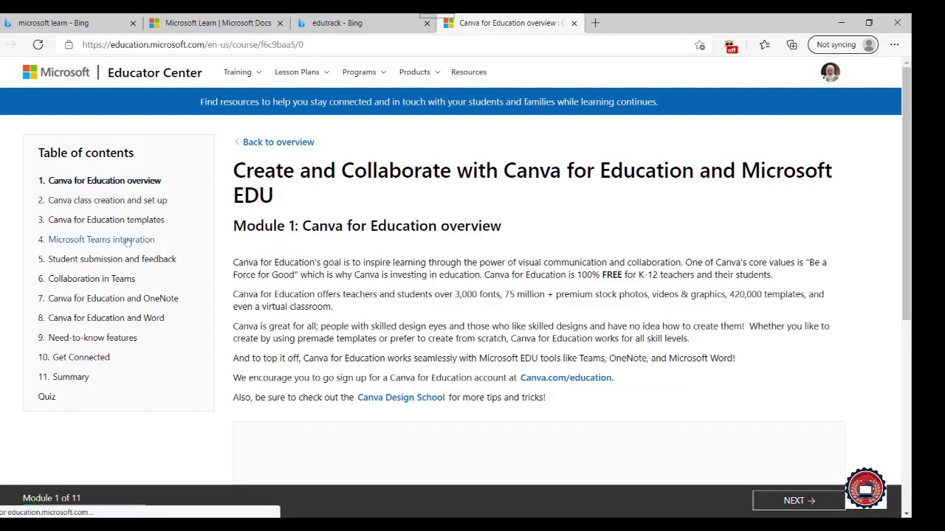
pyautogui.scroll(-3, 447, 376)
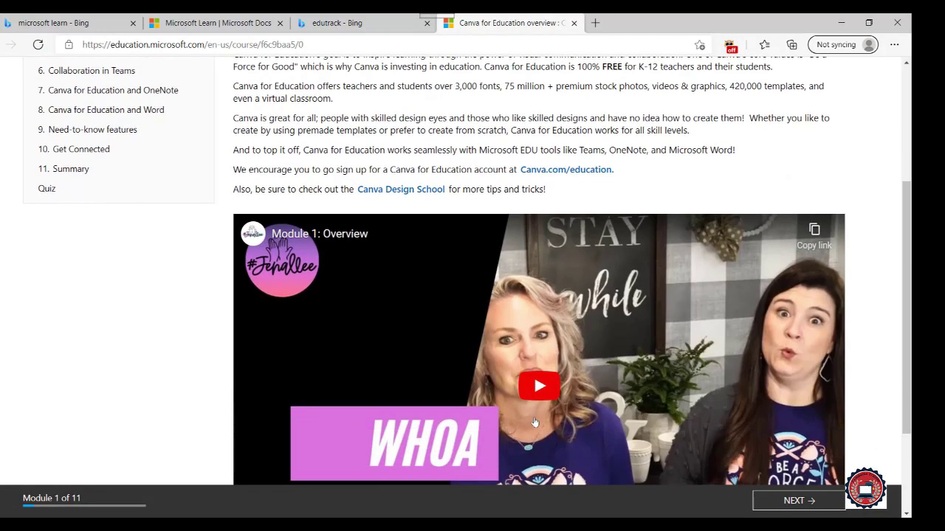
pyautogui.scroll(-2, 552, 354)
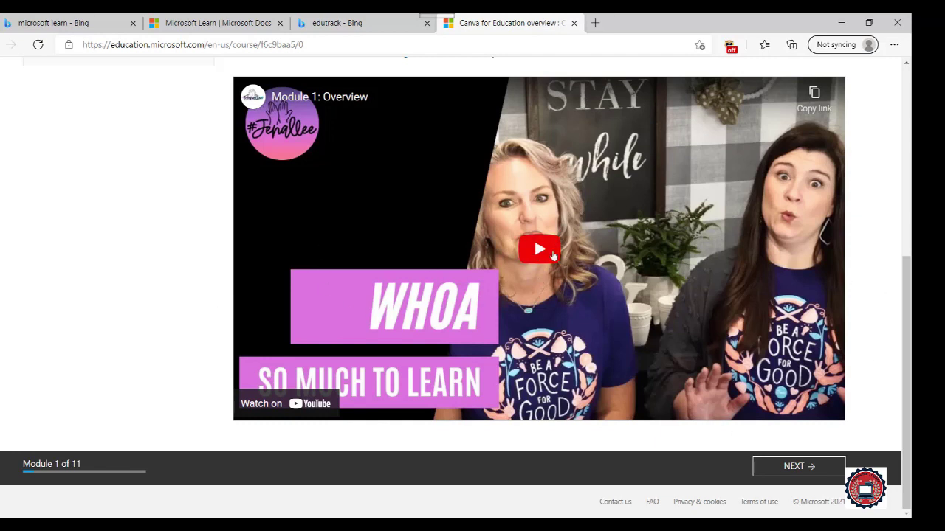
pyautogui.scroll(5, 455, 246)
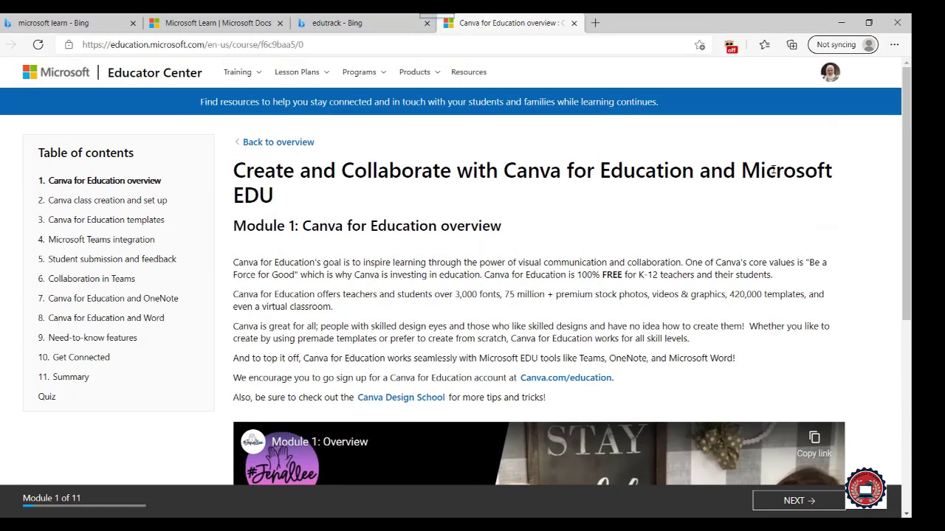
# - Open My Profile and scroll through the completed course badges and back to the top
pyautogui.click(829, 71)
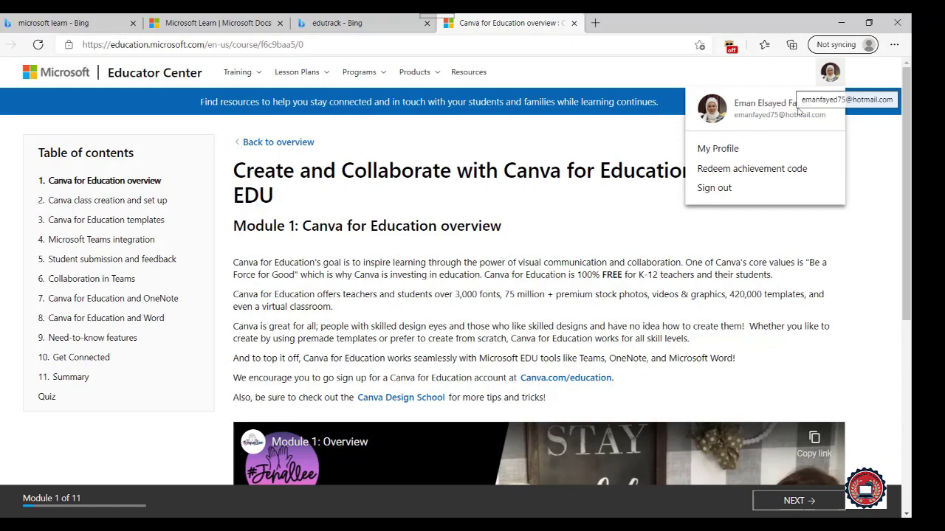
pyautogui.click(723, 155)
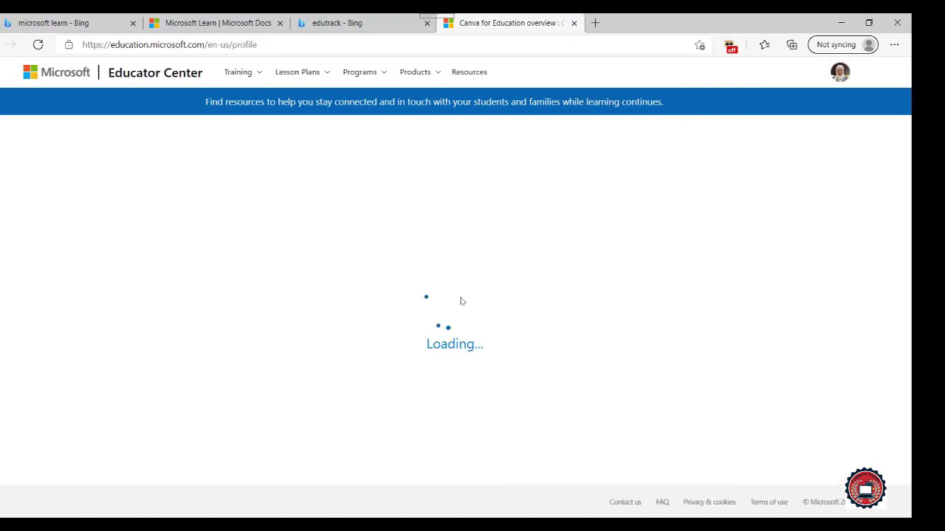
pyautogui.scroll(-6, 455, 303)
pyautogui.scroll(-20, 455, 303)
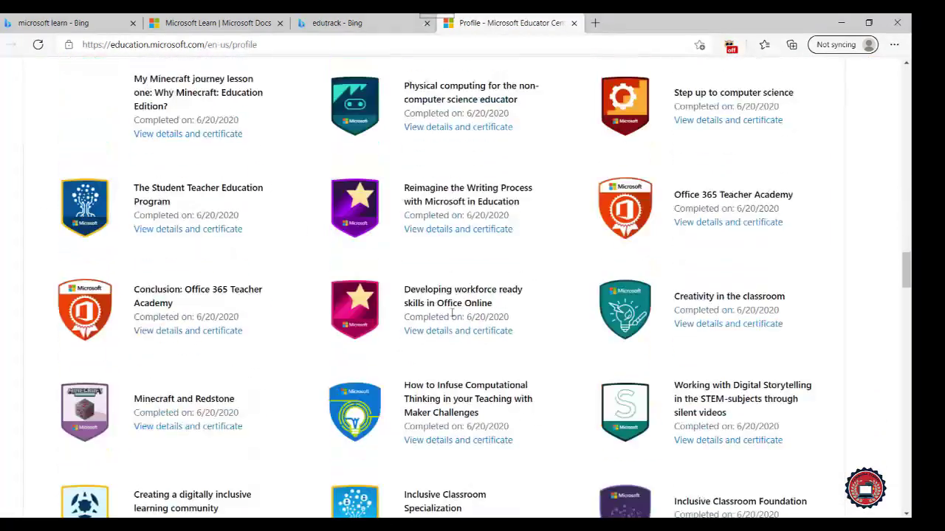
pyautogui.scroll(-2, 443, 329)
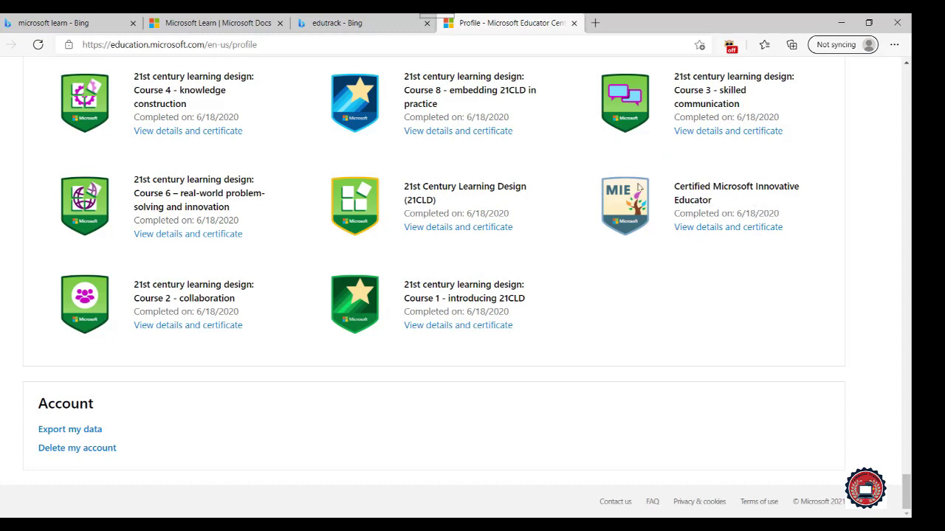
pyautogui.scroll(3, 620, 259)
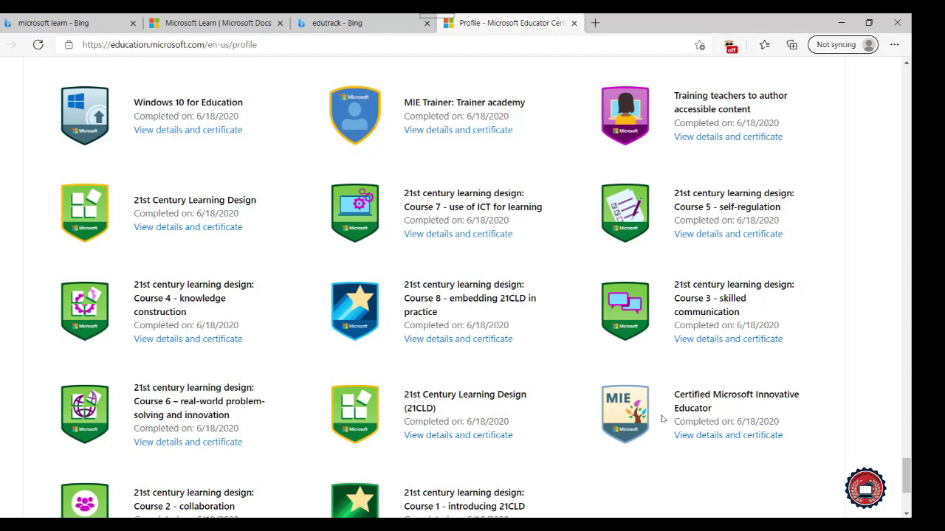
pyautogui.scroll(1, 662, 418)
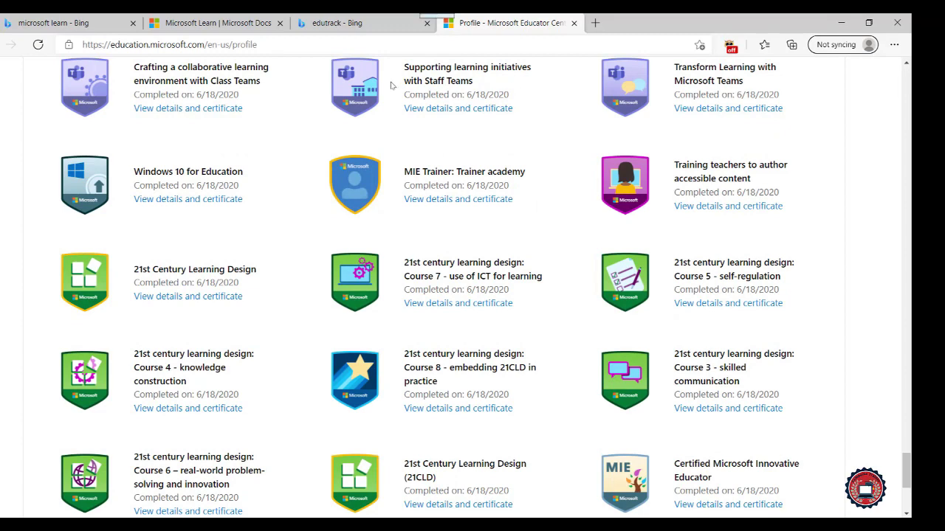
pyautogui.scroll(3, 595, 302)
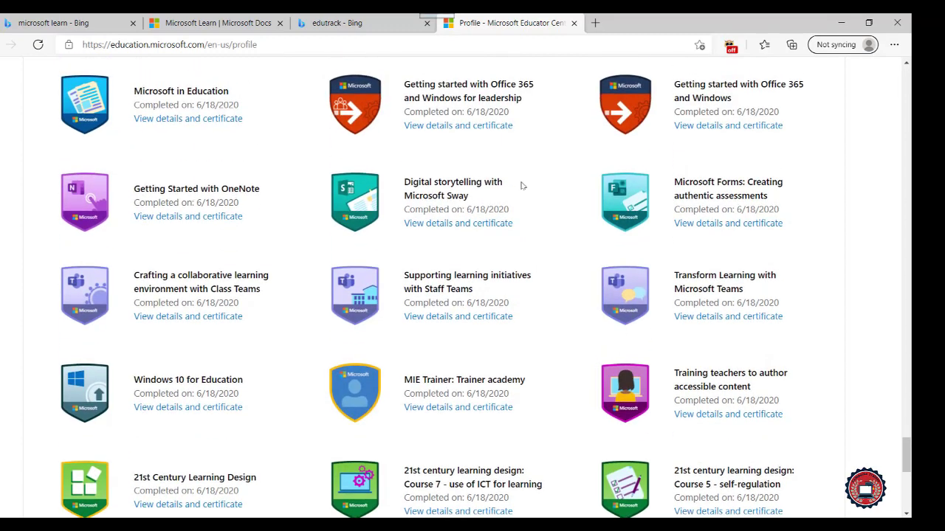
pyautogui.scroll(5, 433, 281)
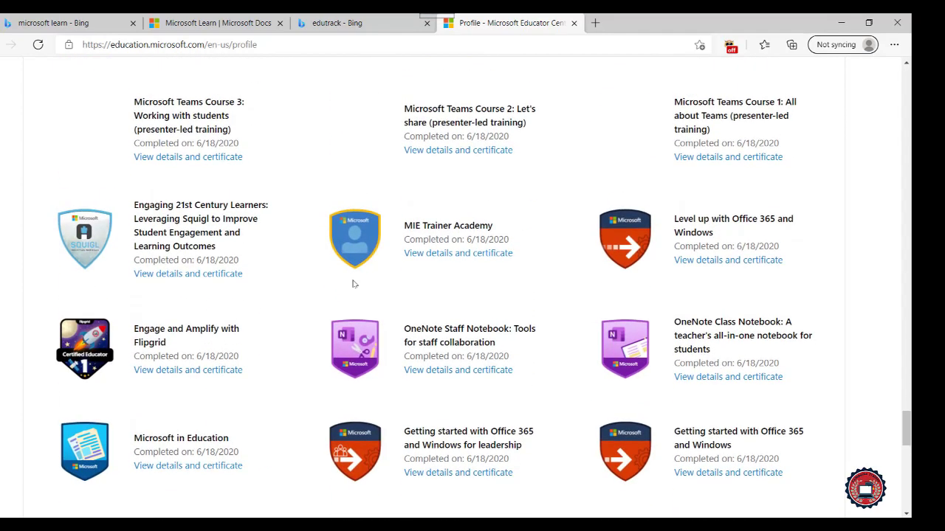
pyautogui.scroll(1, 323, 283)
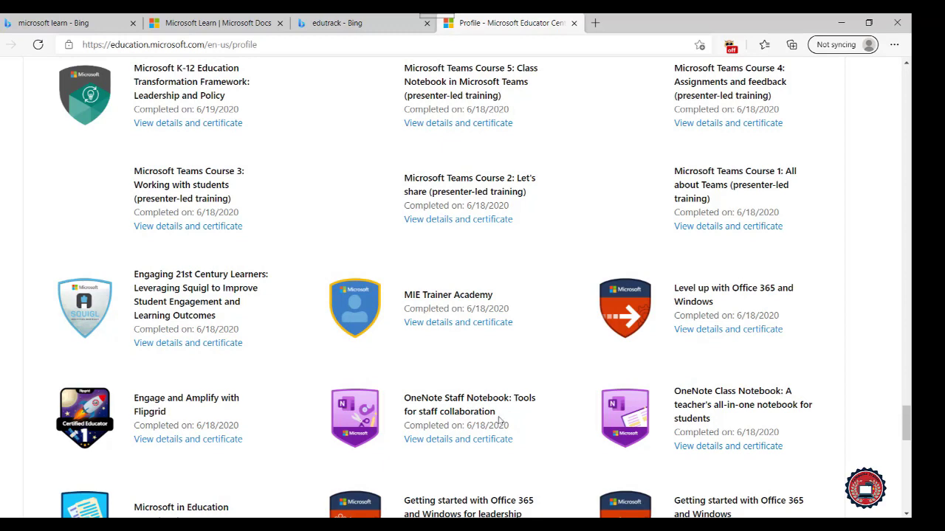
pyautogui.scroll(5, 499, 421)
pyautogui.scroll(5, 496, 419)
pyautogui.scroll(10, 496, 412)
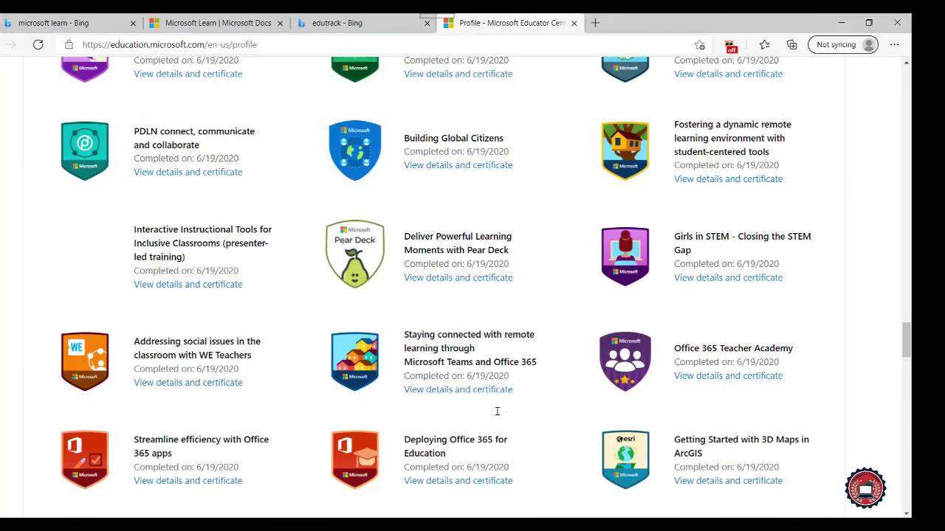
pyautogui.scroll(15, 497, 412)
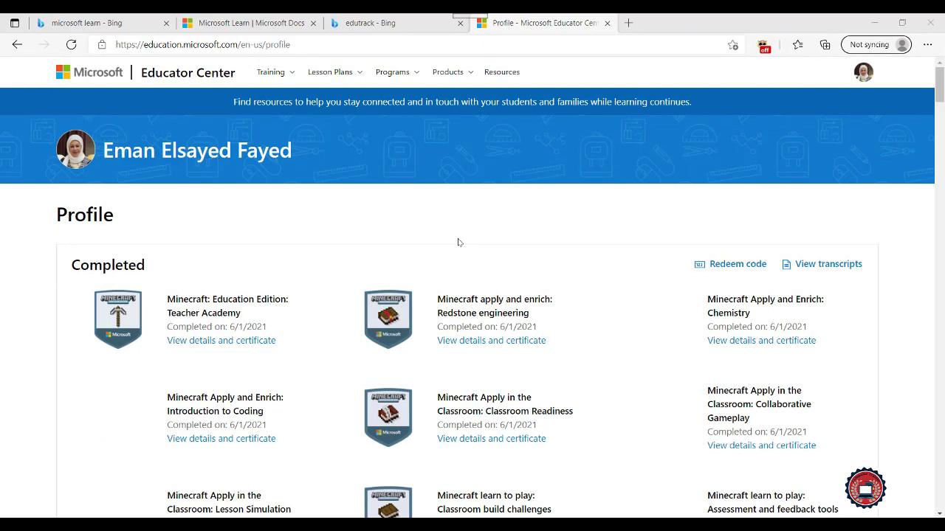
# - Go to Microsoft Innovative Educator Programs and scroll to the MIE, MIE Trainer and MIE Expert columns
pyautogui.click(415, 80)
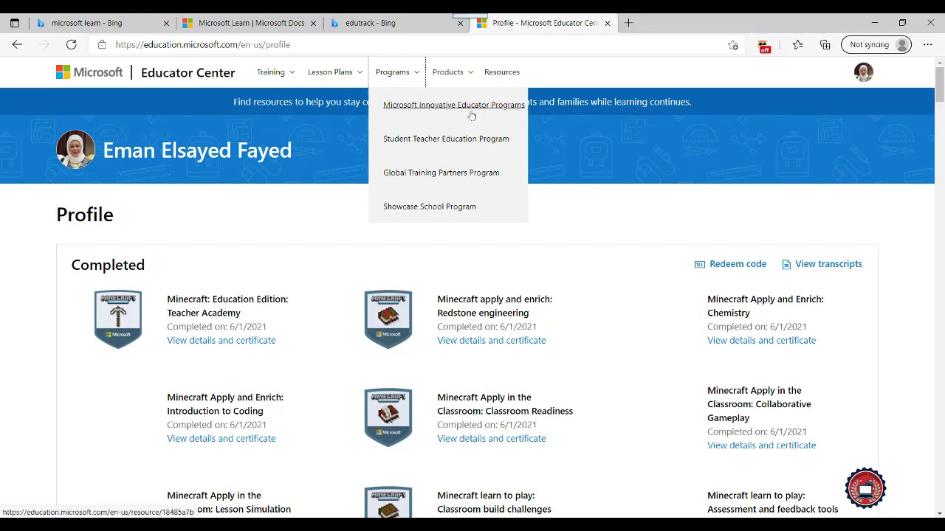
pyautogui.click(495, 106)
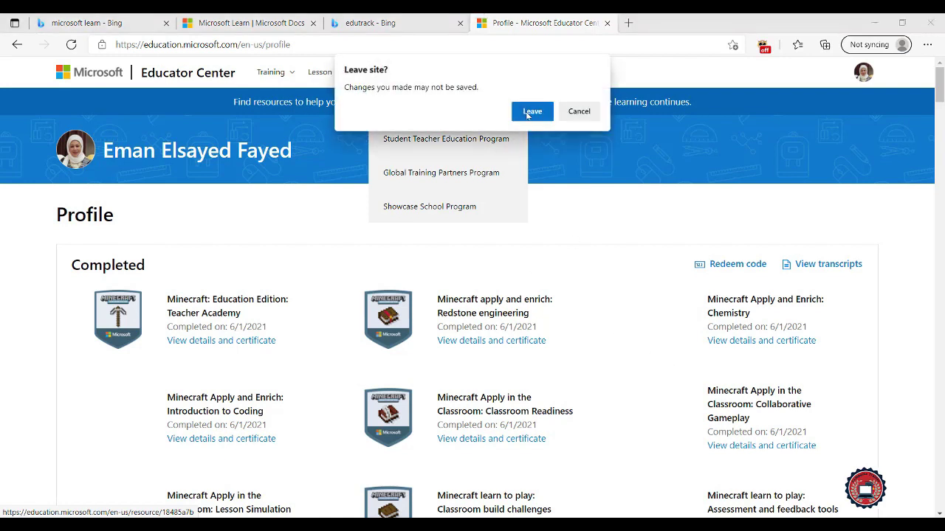
pyautogui.click(529, 112)
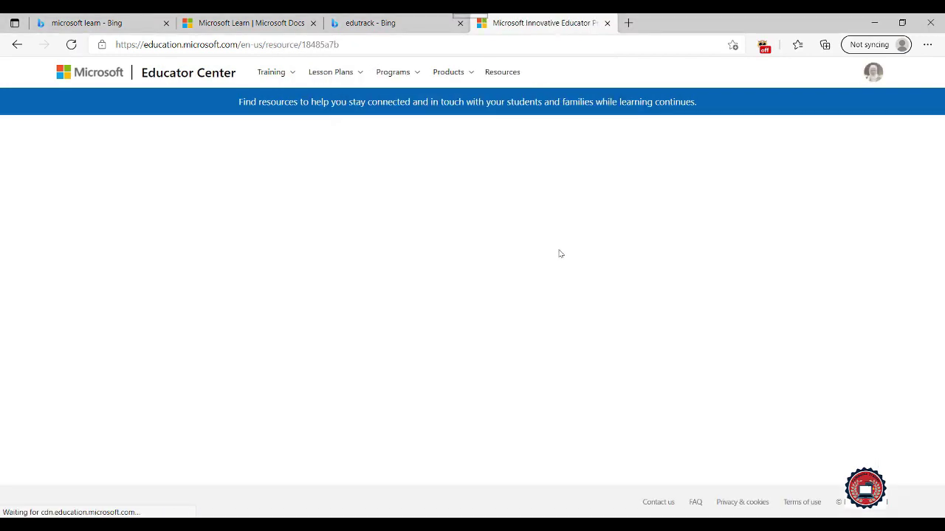
pyautogui.scroll(-5, 483, 309)
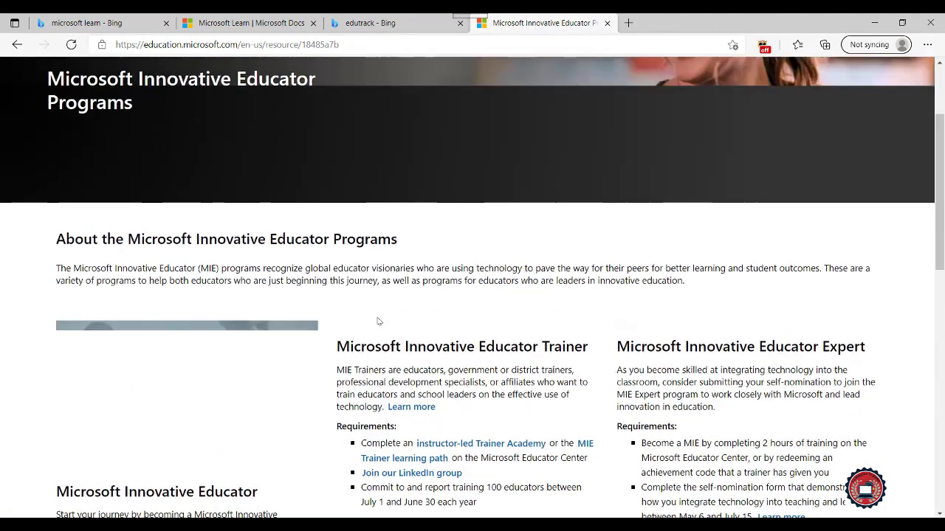
pyautogui.scroll(-2, 361, 357)
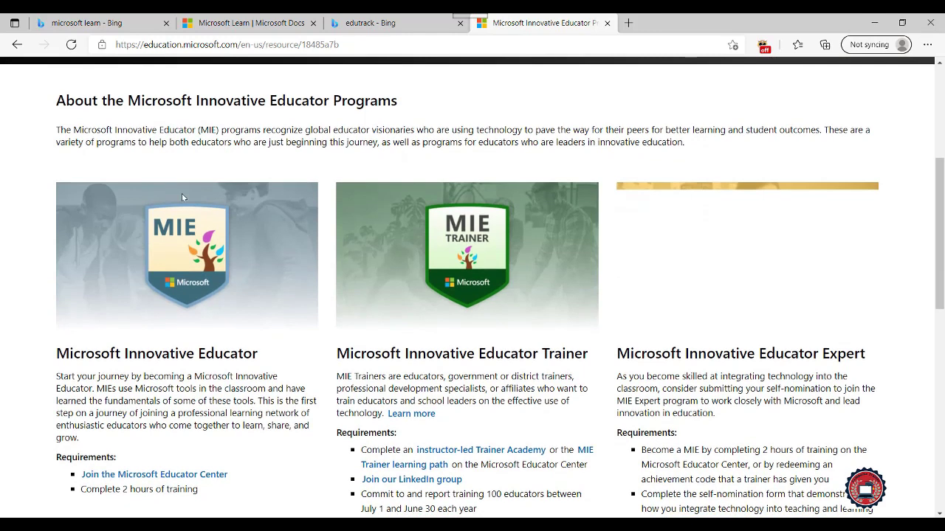
pyautogui.scroll(-2, 226, 317)
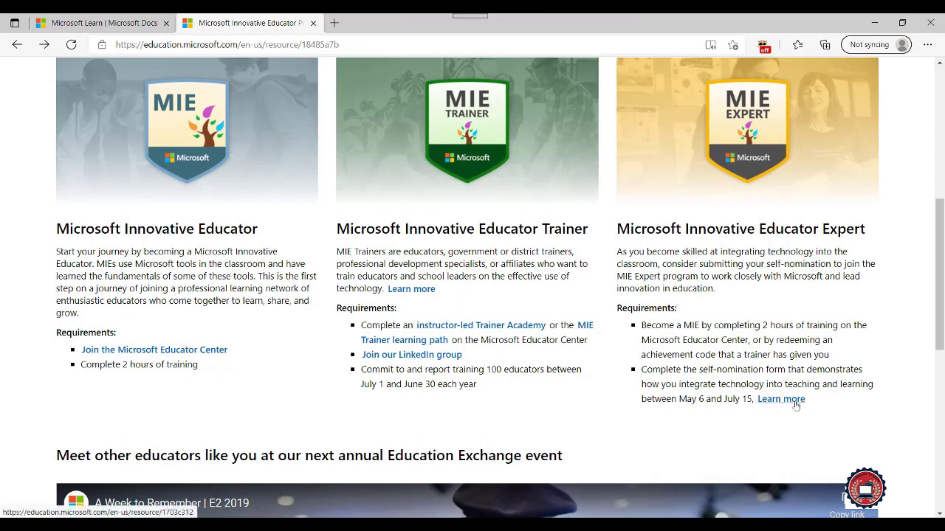
# - Open the MIE Expert details and follow aka.ms/EduNomination to the self-nomination site
pyautogui.click(796, 402)
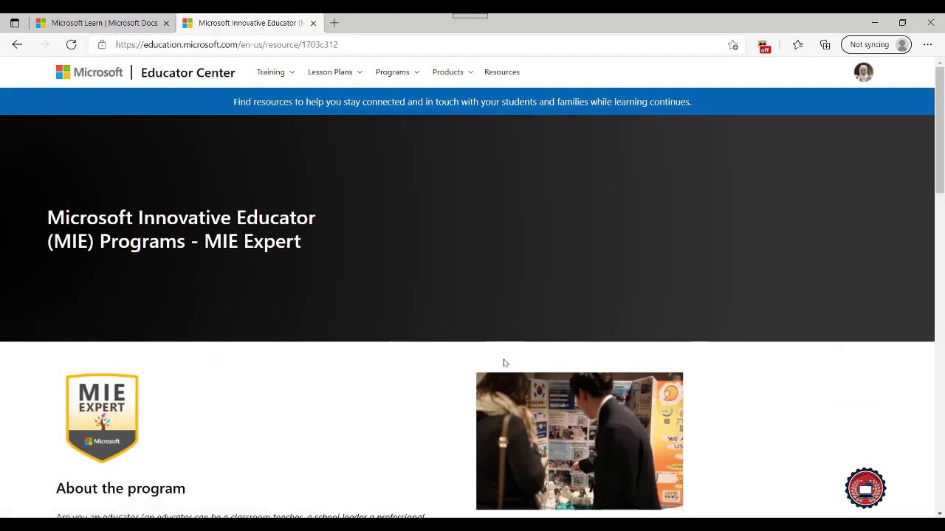
pyautogui.scroll(-4, 386, 345)
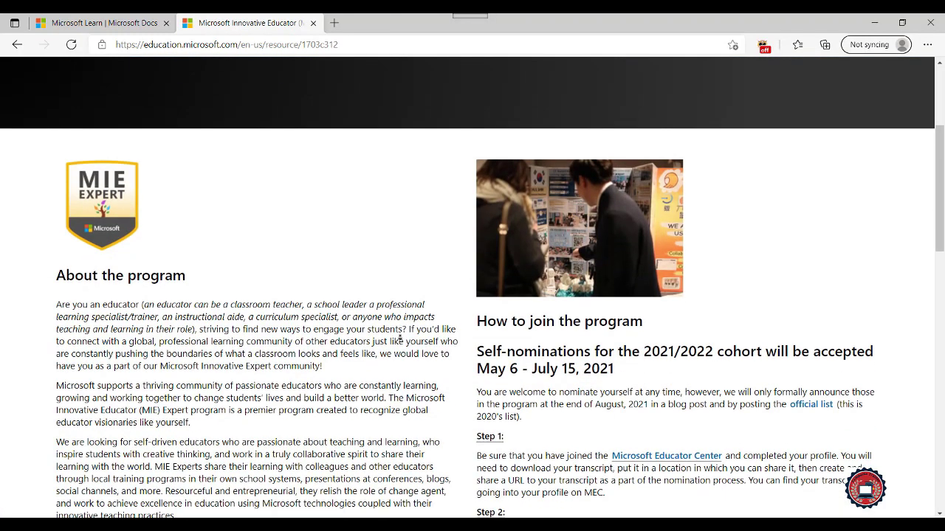
pyautogui.scroll(4, 743, 300)
pyautogui.scroll(-1, 751, 341)
pyautogui.scroll(-5, 745, 353)
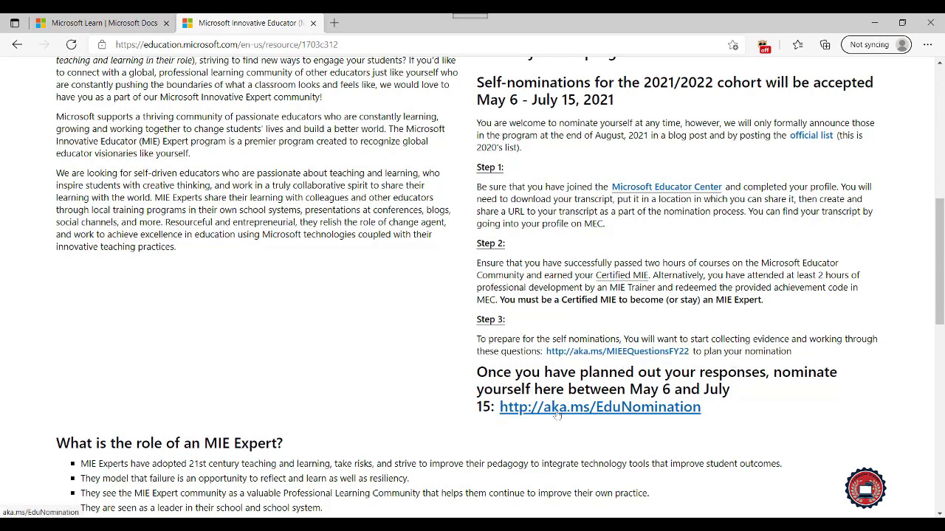
pyautogui.click(604, 408)
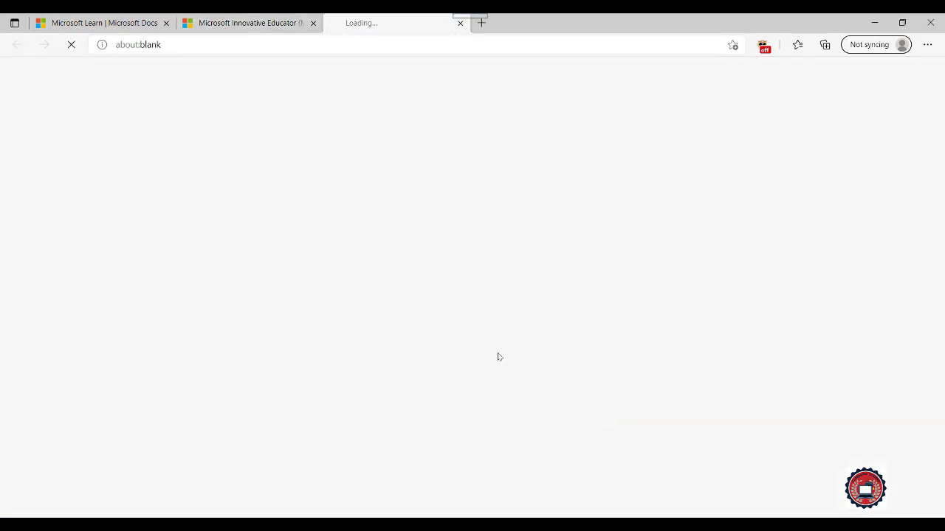
pyautogui.scroll(-2, 490, 376)
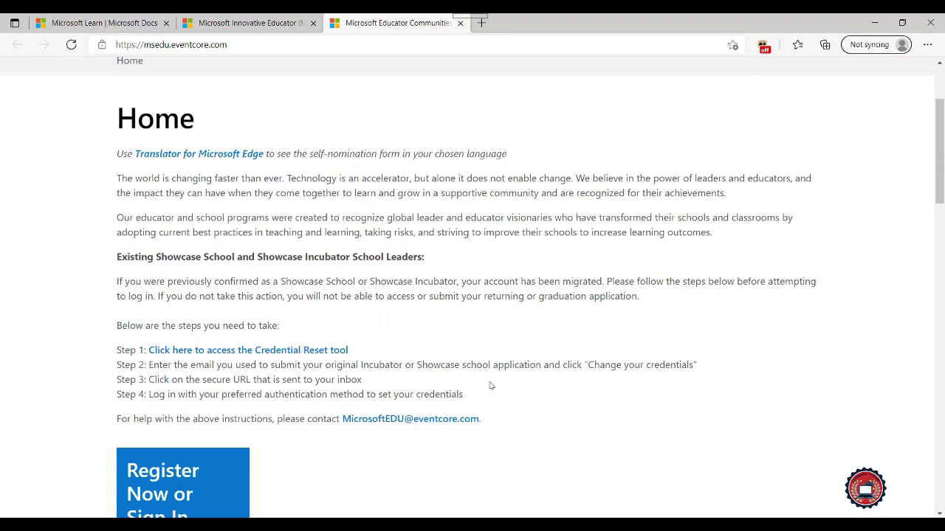
pyautogui.scroll(-2, 491, 385)
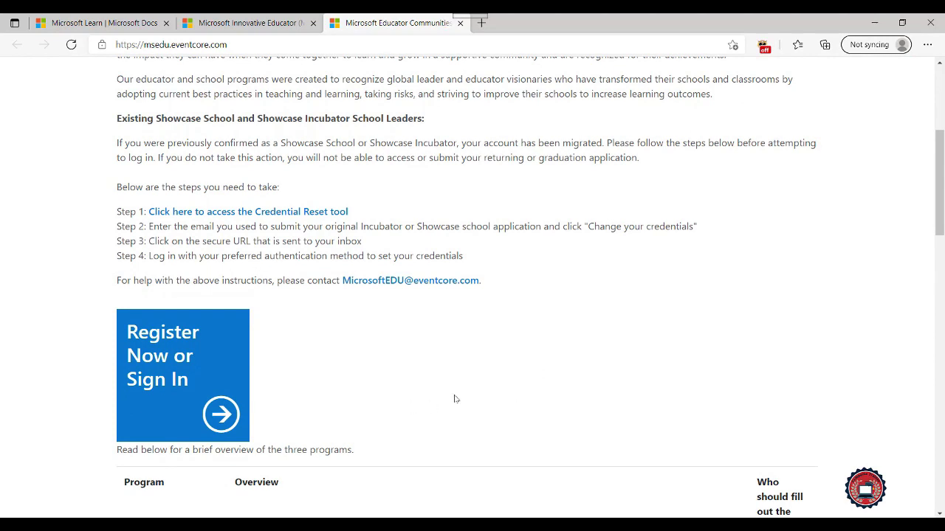
pyautogui.scroll(2, 566, 382)
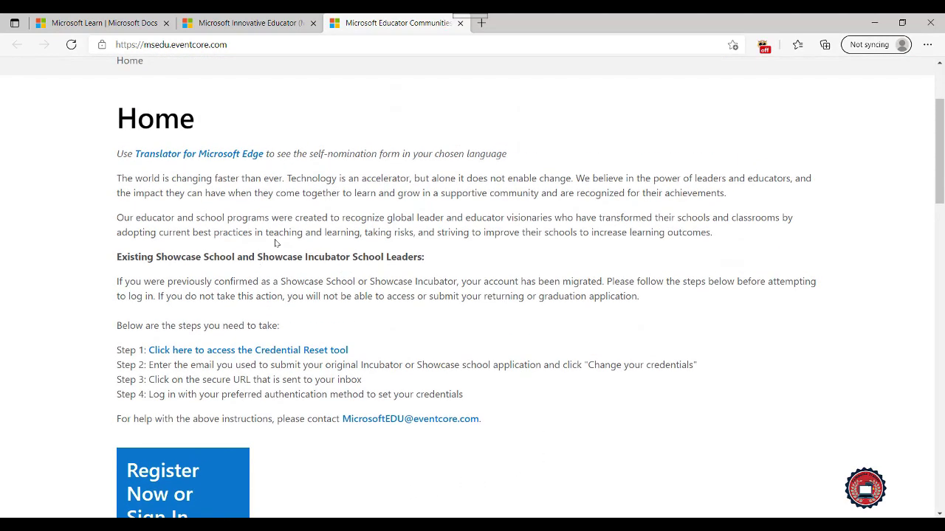
pyautogui.scroll(-1, 287, 354)
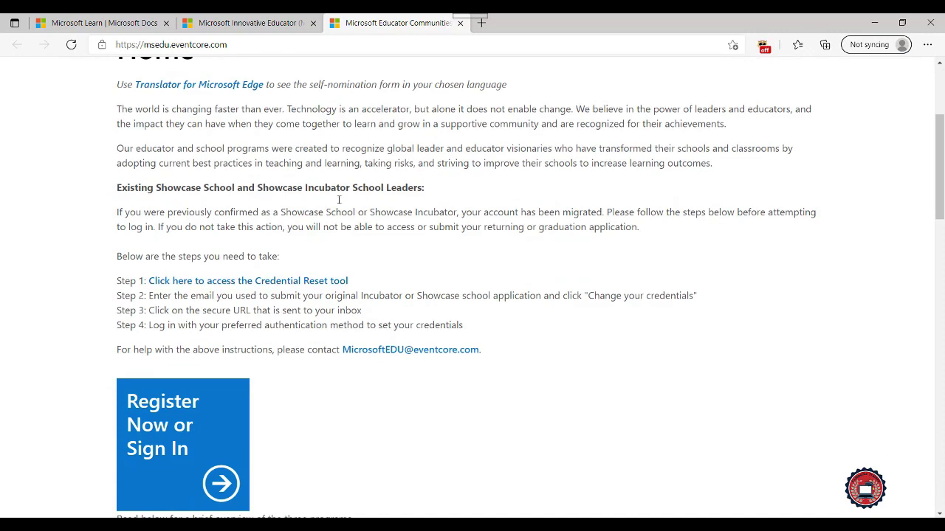
pyautogui.scroll(1, 271, 273)
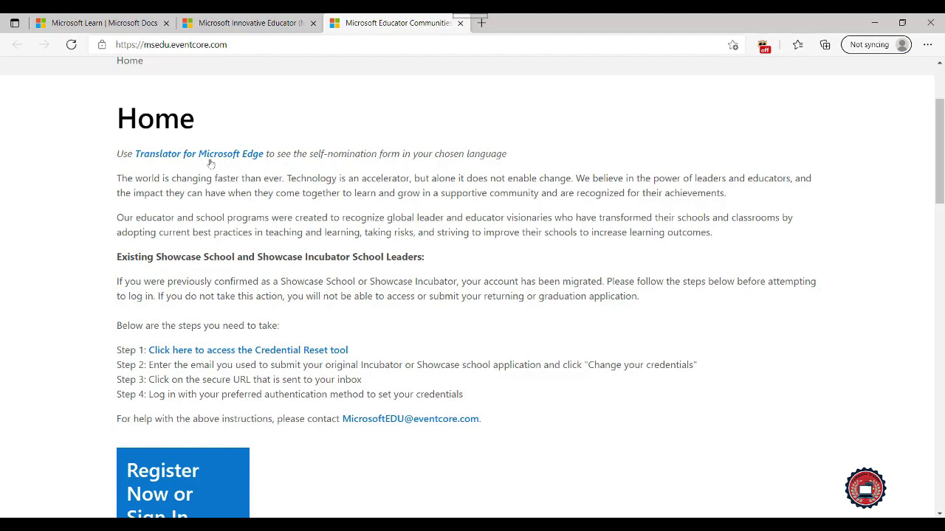
pyautogui.rightClick(745, 322)
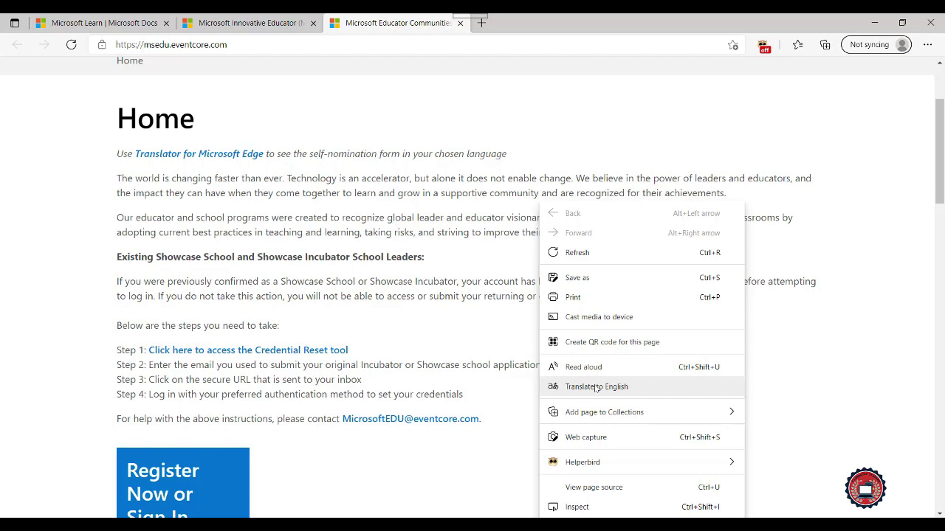
pyautogui.click(598, 113)
pyautogui.scroll(1, 186, 155)
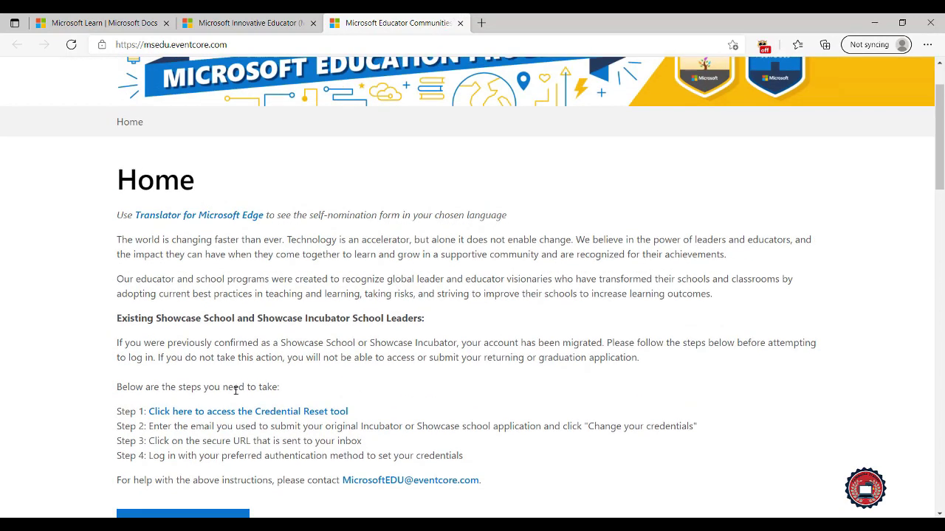
pyautogui.scroll(-2, 164, 290)
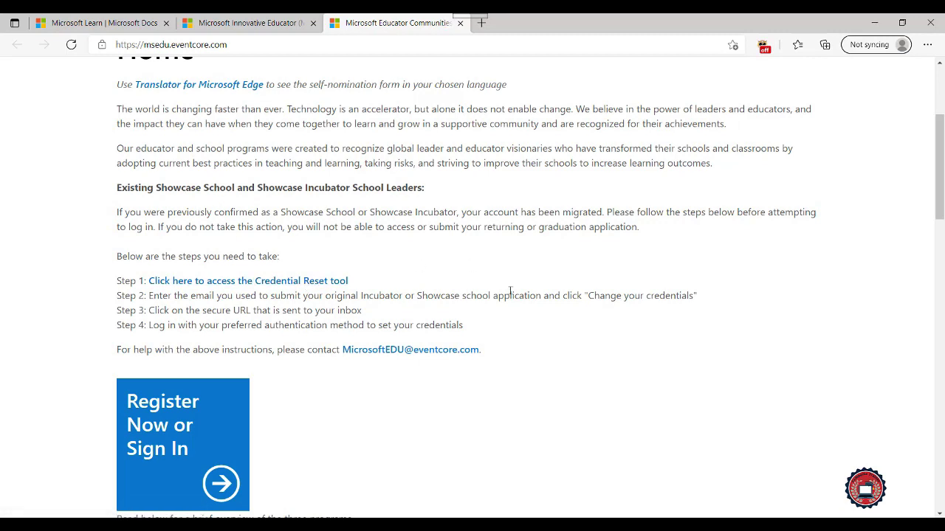
pyautogui.scroll(-1, 452, 427)
pyautogui.scroll(-2, 452, 421)
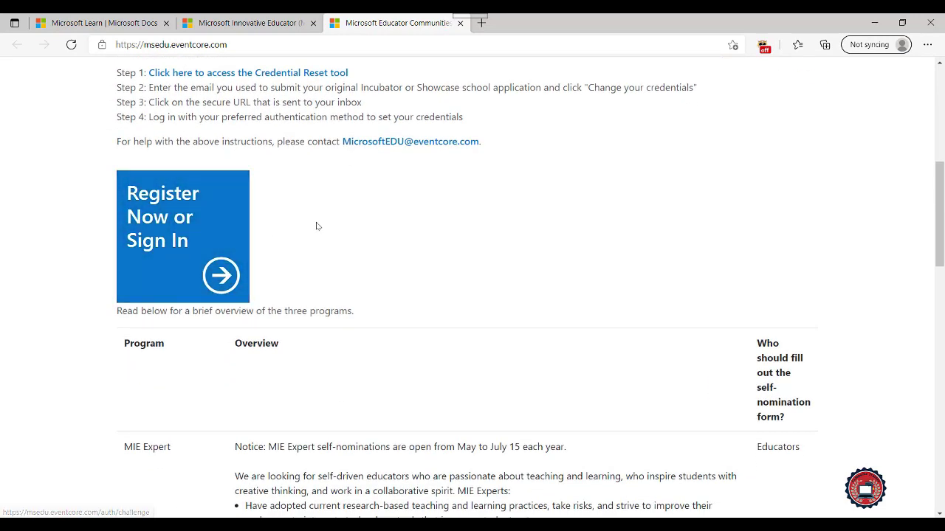
pyautogui.scroll(-2, 318, 240)
pyautogui.scroll(-3, 352, 270)
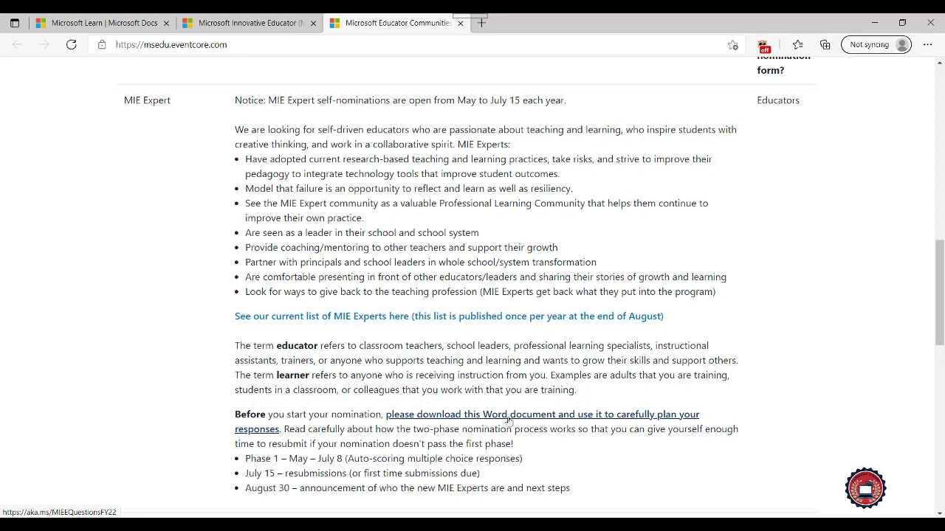
# - Open the 'MIE Expert nomination questions 2021-2022' document and read its three nomination phases
pyautogui.click(494, 420)
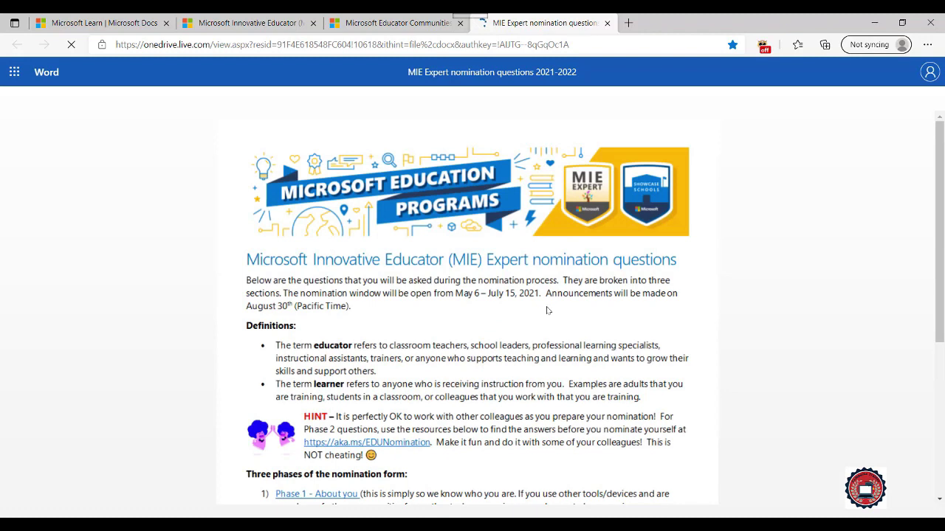
pyautogui.scroll(-3, 546, 310)
pyautogui.scroll(-1, 497, 288)
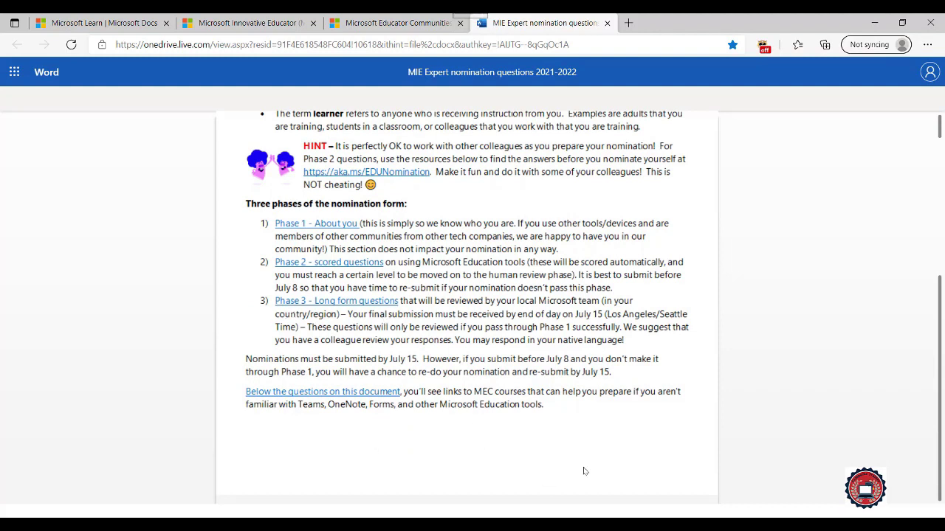
pyautogui.scroll(5, 881, 394)
pyautogui.scroll(-5, 763, 394)
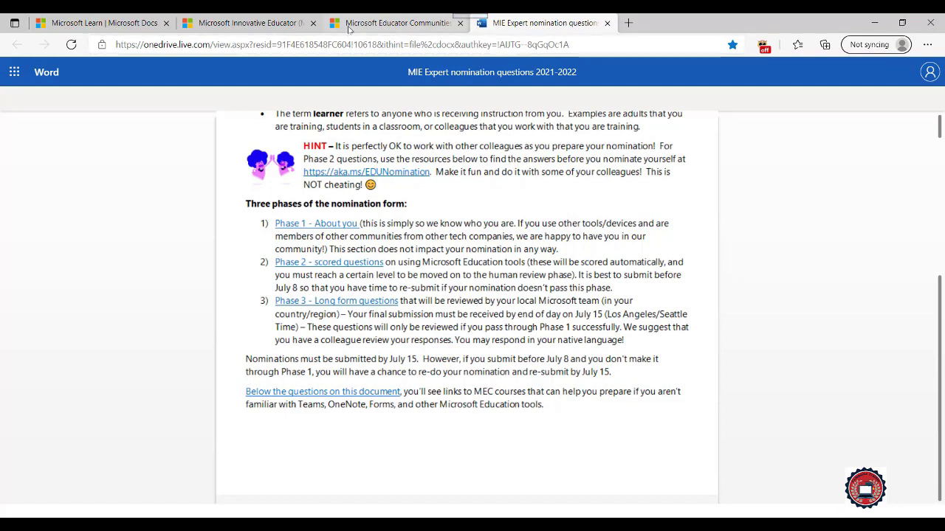
pyautogui.click(391, 23)
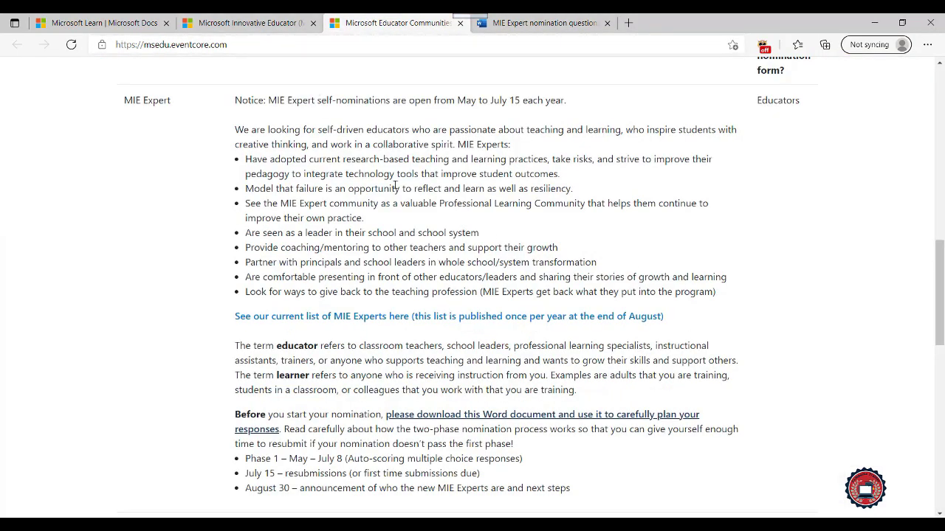
# - Open the Register Now or Sign In tile on the programs page
pyautogui.scroll(5, 440, 220)
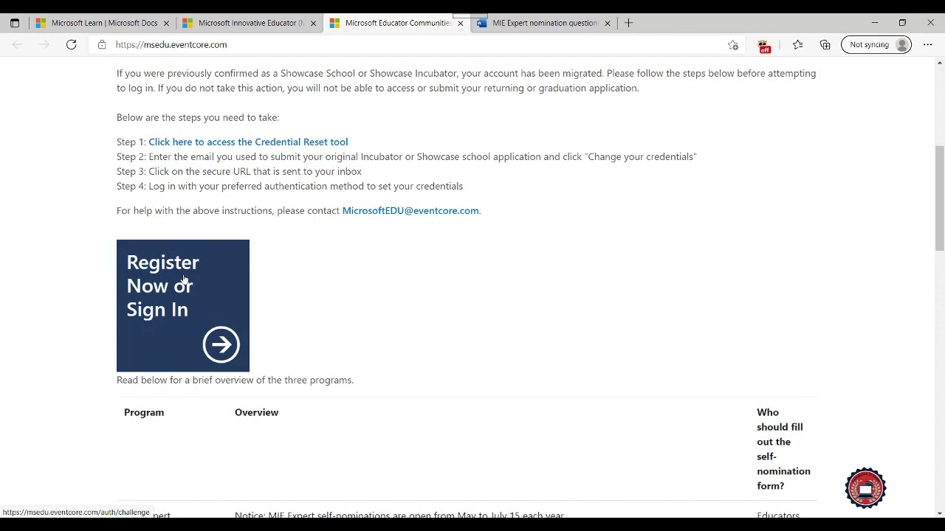
pyautogui.click(177, 289)
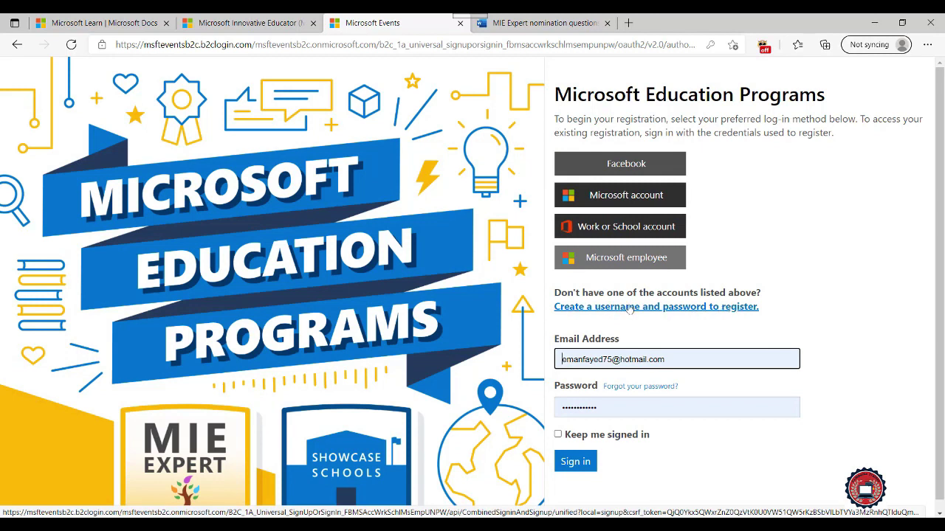
# - Begin a new account, clear the pre-filled e-mail, then cancel and decline saving the password
pyautogui.click(632, 309)
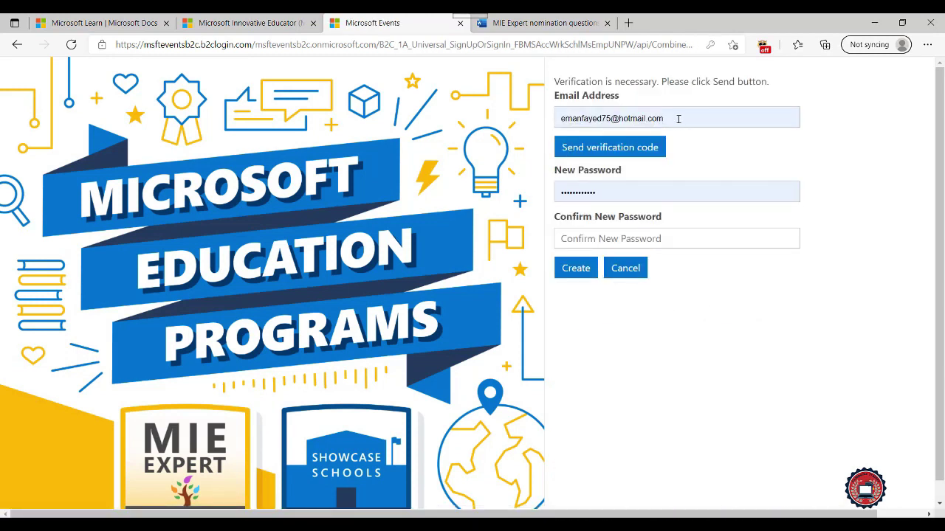
pyautogui.click(651, 118)
pyautogui.moveTo(650, 118); pyautogui.dragTo(555, 132)
pyautogui.press('Delete')
pyautogui.press('Delete')
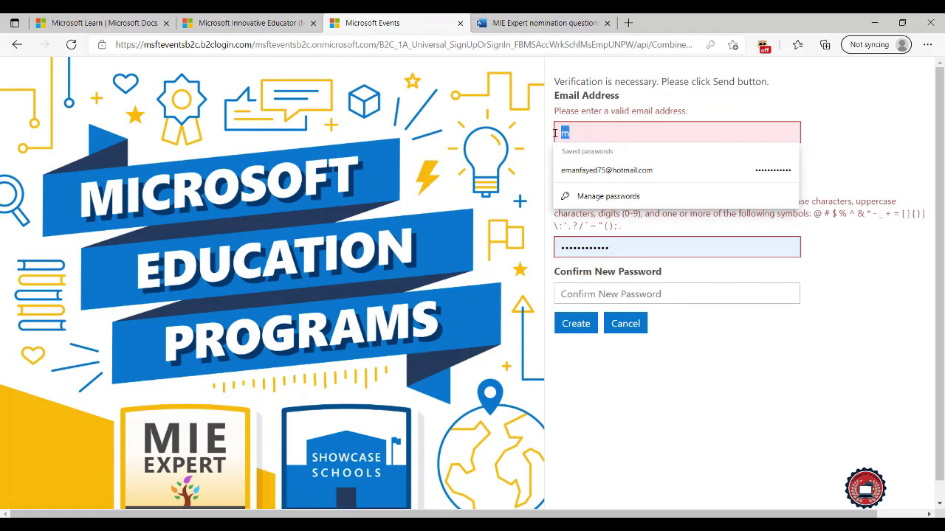
pyautogui.press('Escape')
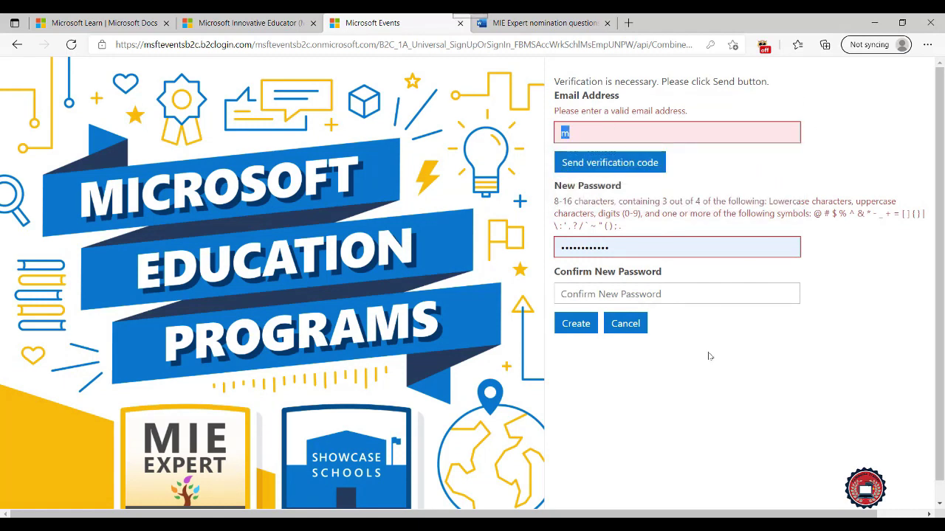
pyautogui.click(625, 256)
pyautogui.press('Escape')
pyautogui.click(625, 324)
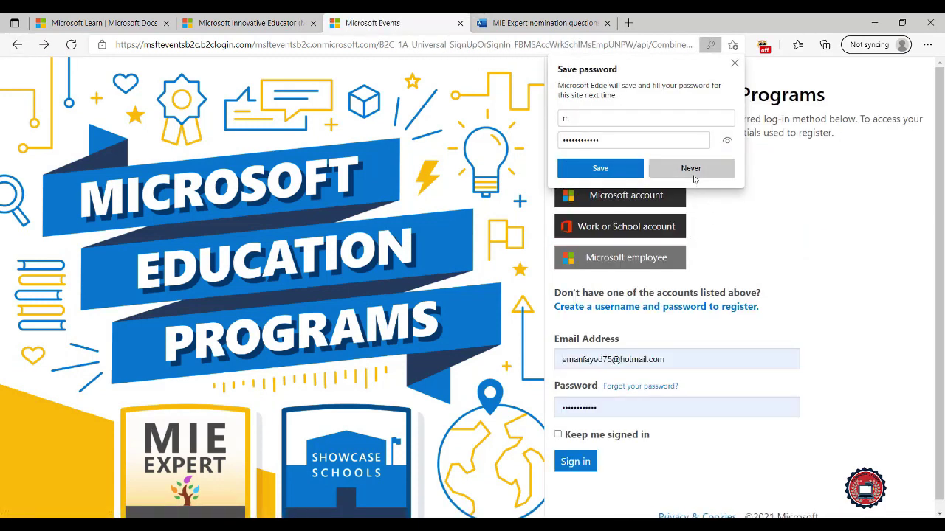
pyautogui.click(691, 169)
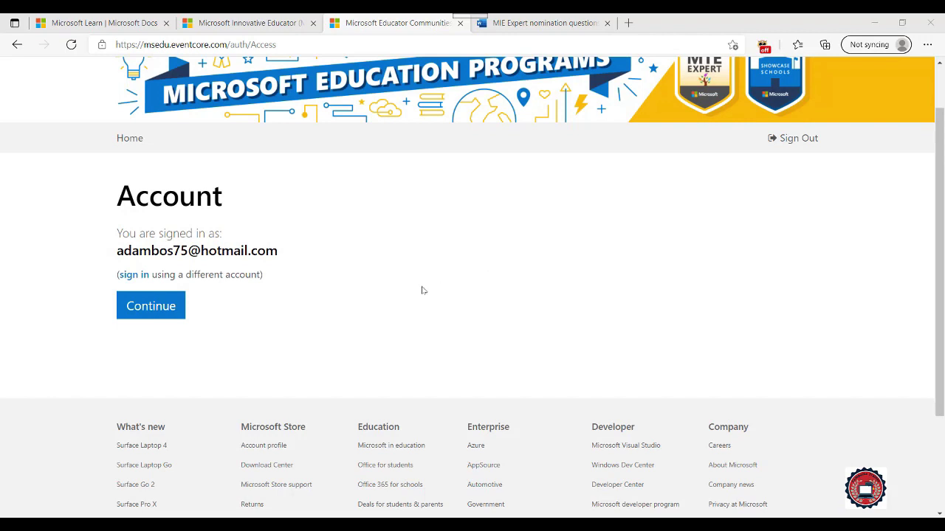
# - Continue to the Self-Nomination contact form and put the cursor in the First Name field
pyautogui.click(166, 307)
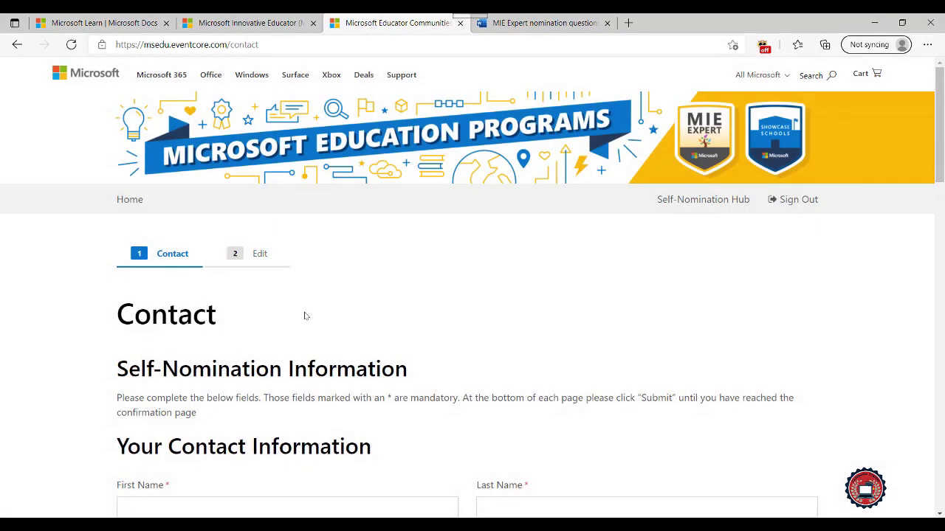
pyautogui.scroll(-2, 308, 299)
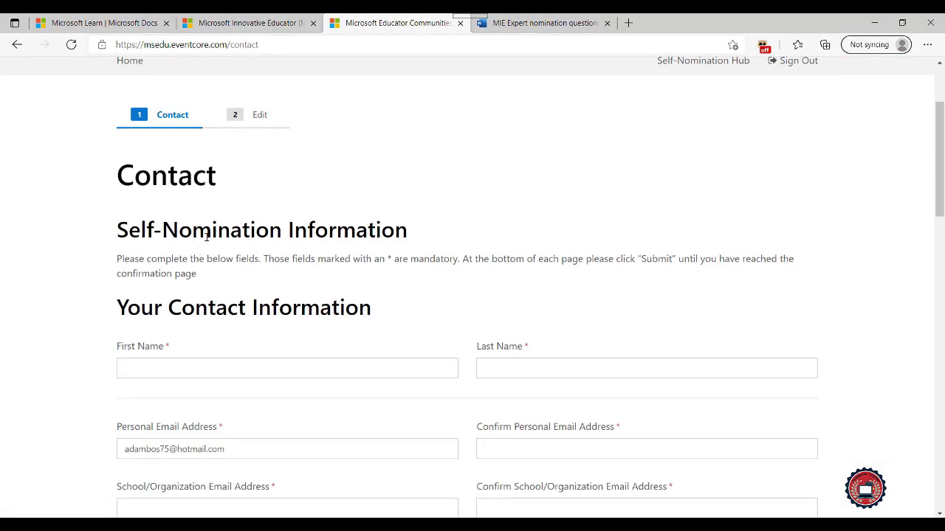
pyautogui.scroll(-2, 309, 280)
pyautogui.click(283, 226)
pyautogui.click(300, 201)
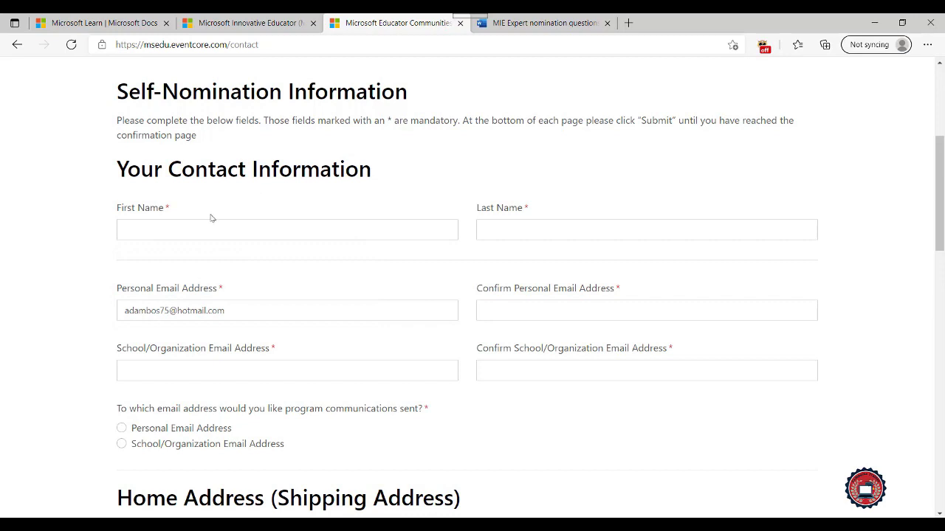
pyautogui.click(179, 227)
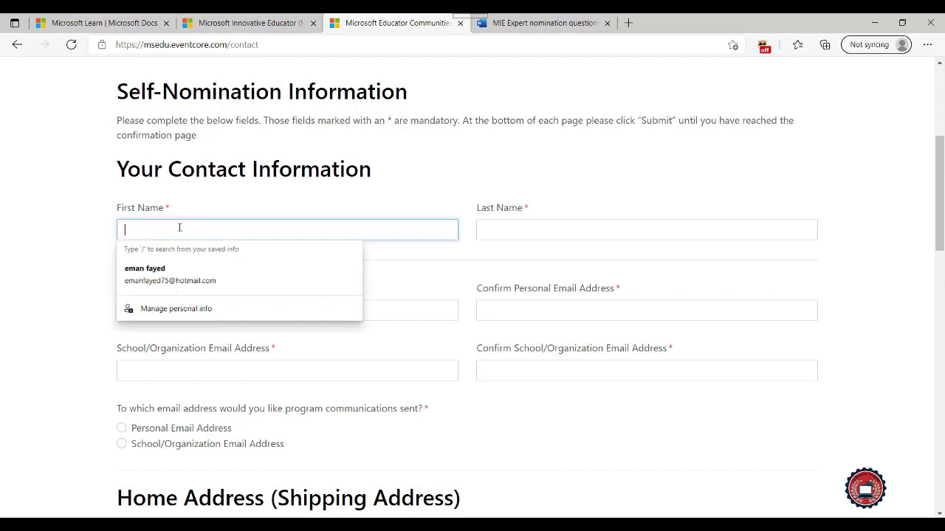
pyautogui.click(229, 206)
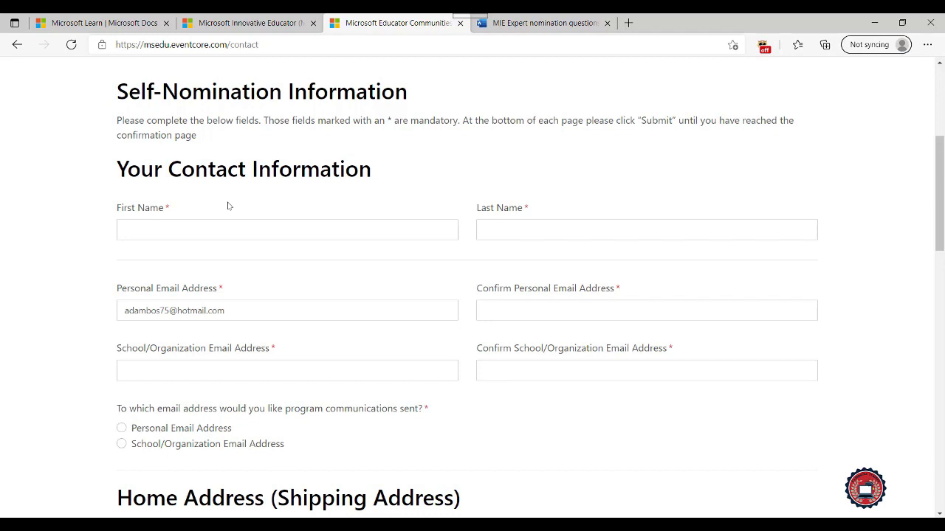
pyautogui.click(223, 221)
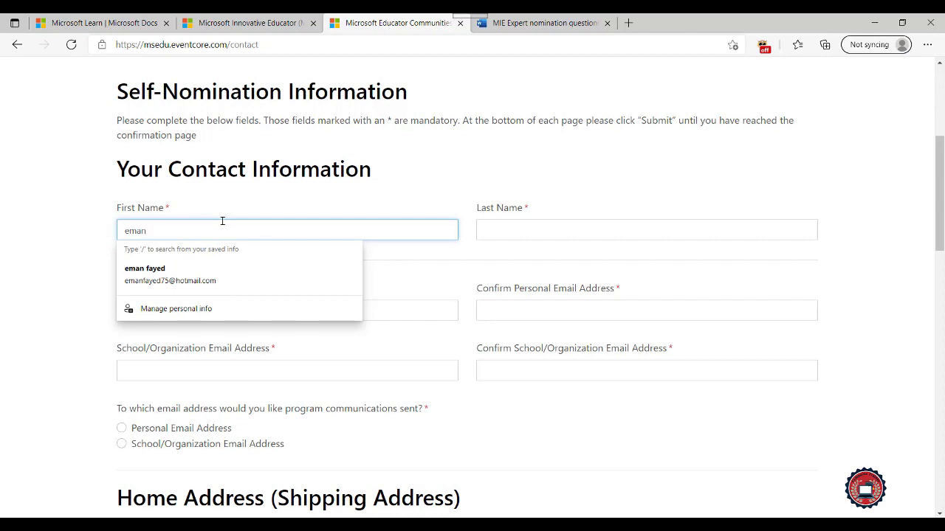
# - Enter the first and last name, removing stray surname letters from the first name
pyautogui.write('eman sayed')
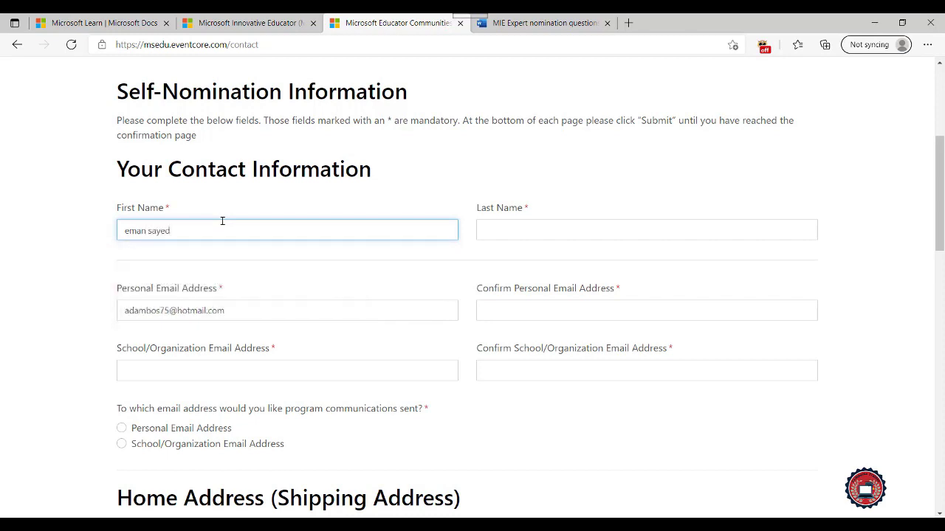
pyautogui.click(544, 230)
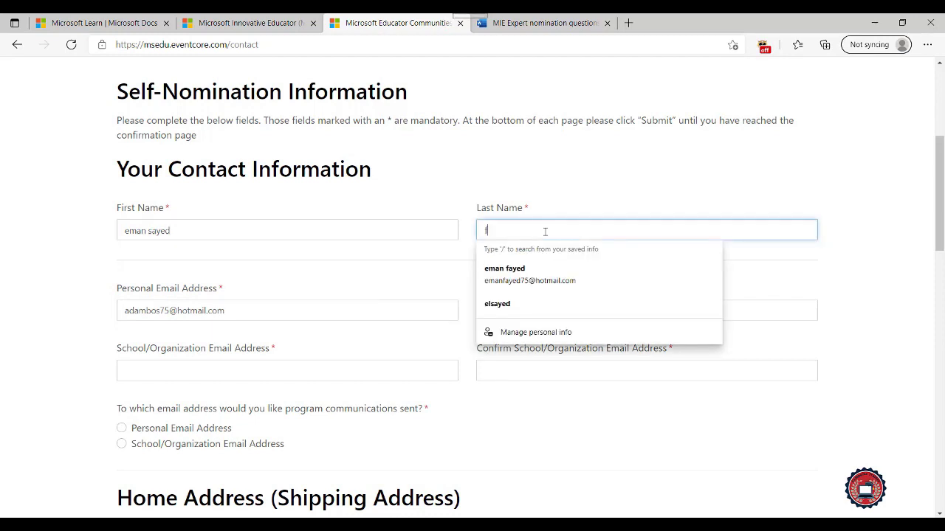
pyautogui.write('fayed')
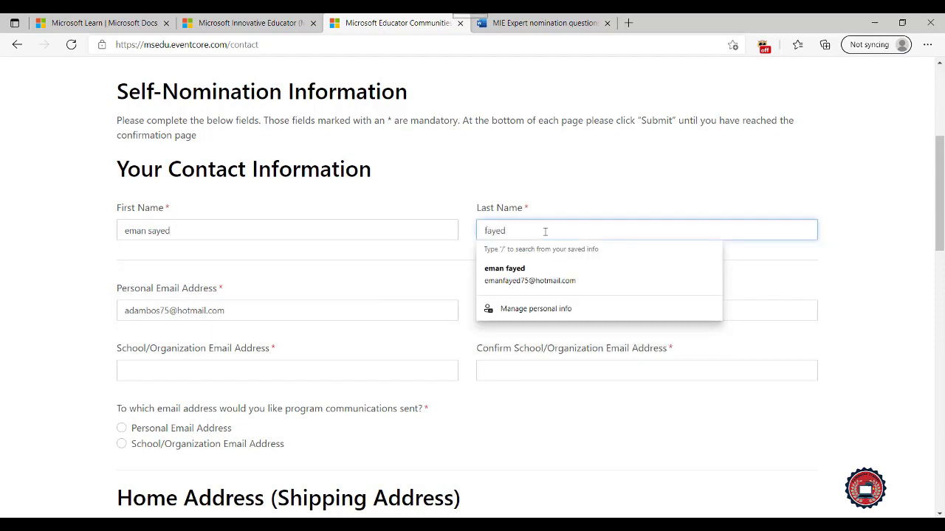
pyautogui.click(552, 191)
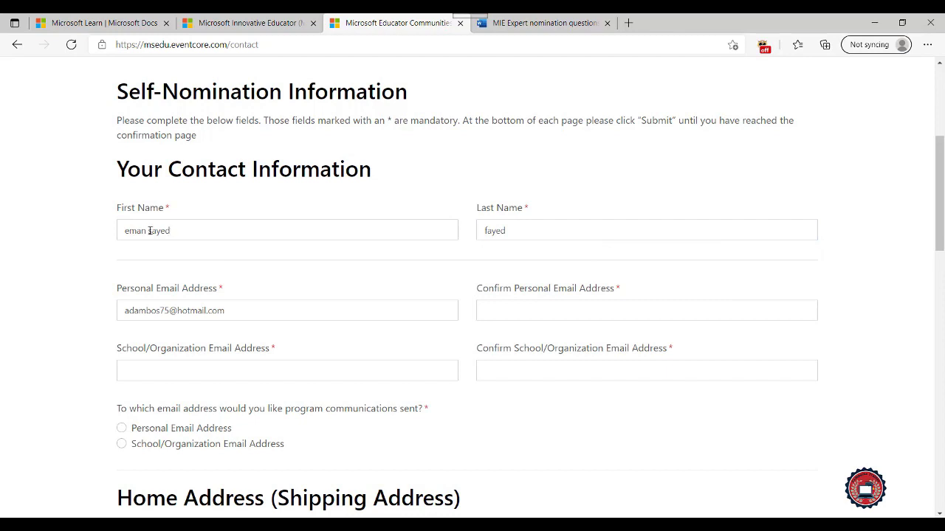
pyautogui.click(209, 230)
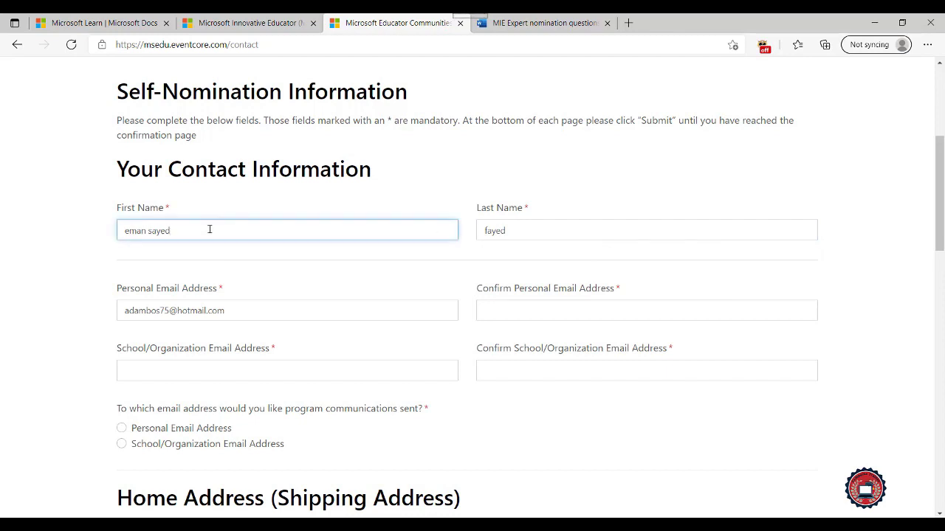
pyautogui.press('BackSpace')
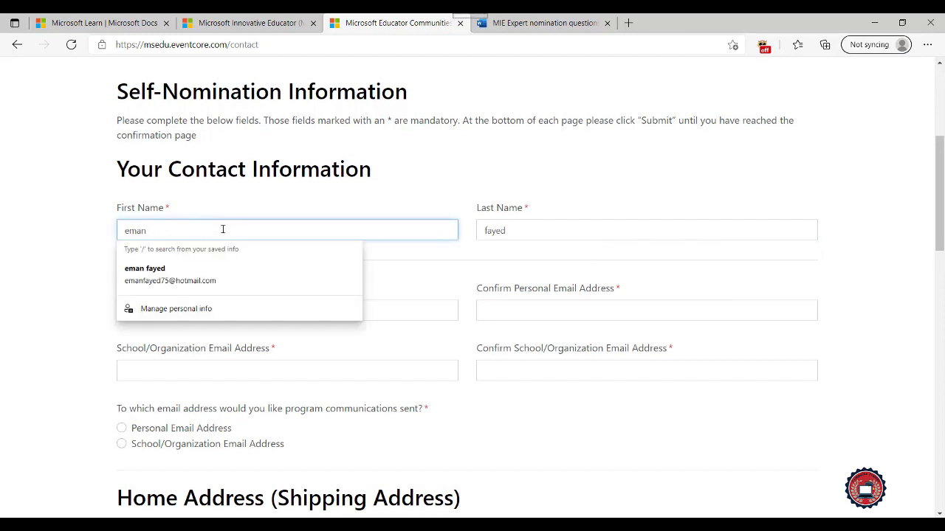
pyautogui.click(482, 233)
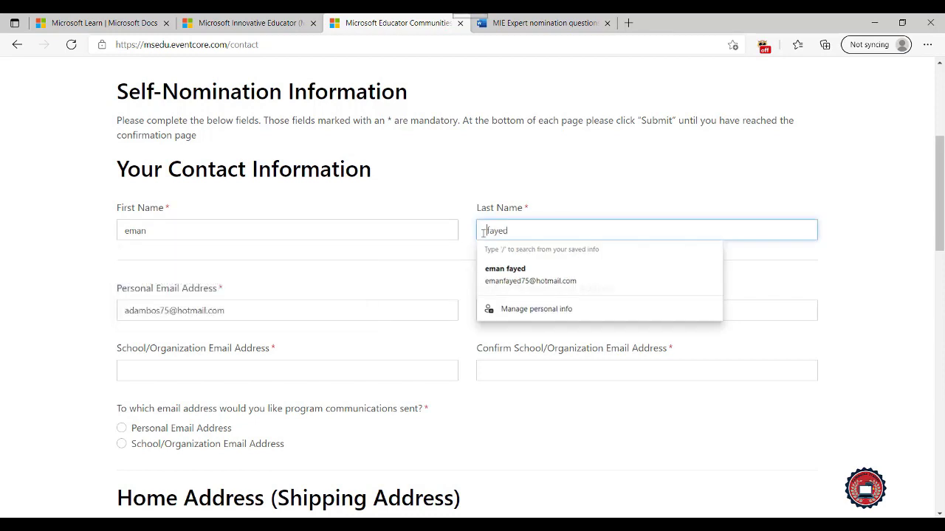
pyautogui.write('sayed')
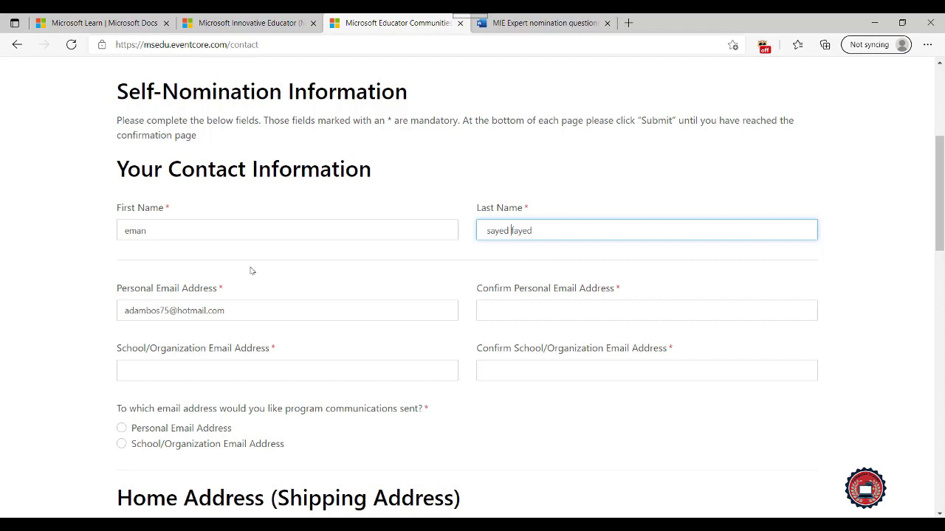
# - Fill Confirm Personal Email with the saved personal e-mail address
pyautogui.scroll(-1, 194, 302)
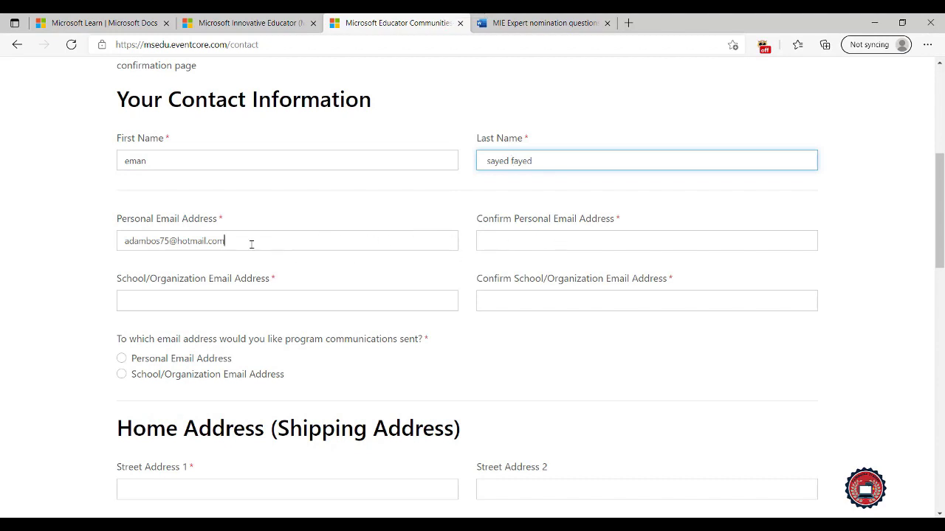
pyautogui.tripleClick(155, 244)
pyautogui.hotkey('ctrl', 'c')
pyautogui.click(501, 244)
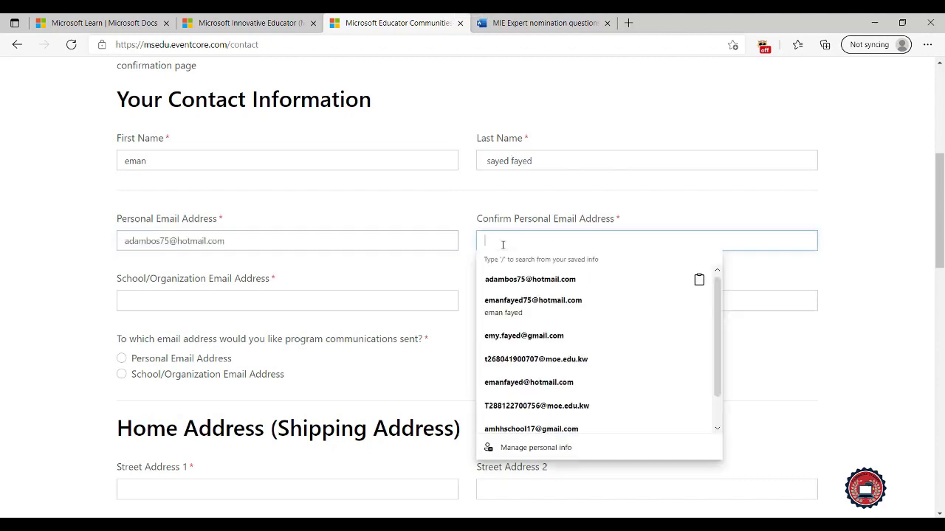
pyautogui.hotkey('ctrl', 'v')
pyautogui.click(878, 310)
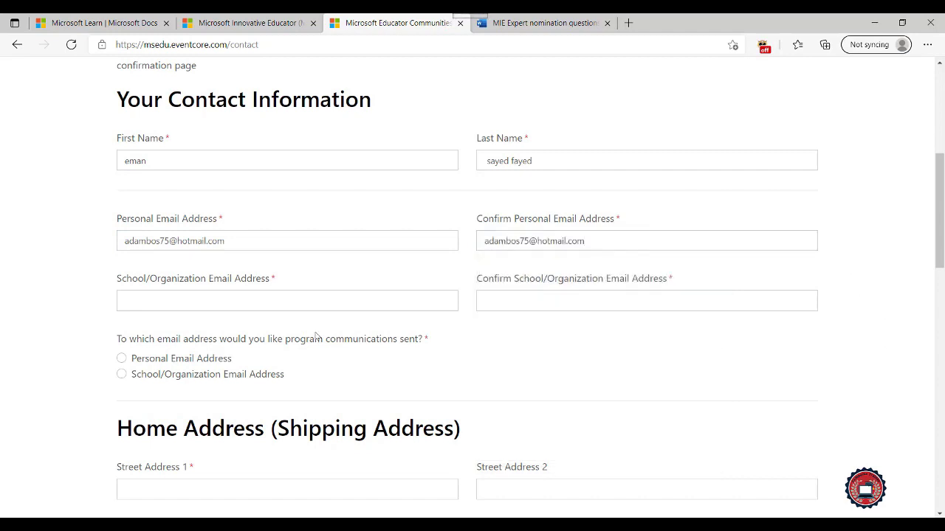
# - Leave the school e-mail field blank after clearing a partial entry
pyautogui.click(194, 299)
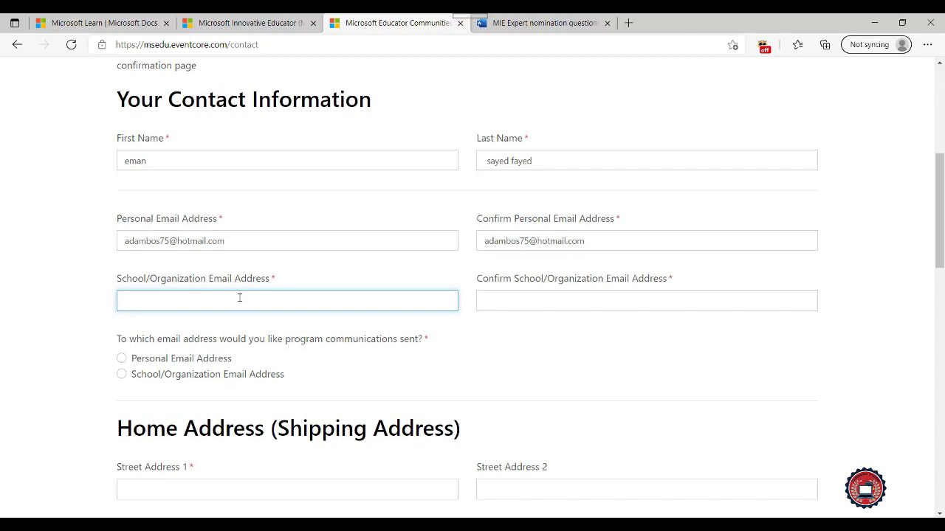
pyautogui.write('t')
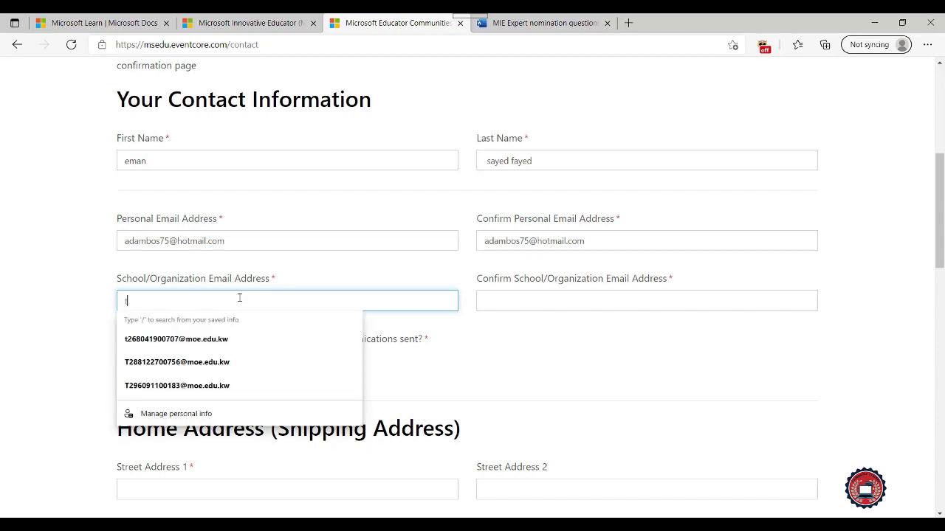
pyautogui.write('2')
pyautogui.click(480, 352)
pyautogui.click(164, 295)
pyautogui.press('BackSpace')
pyautogui.press('BackSpace')
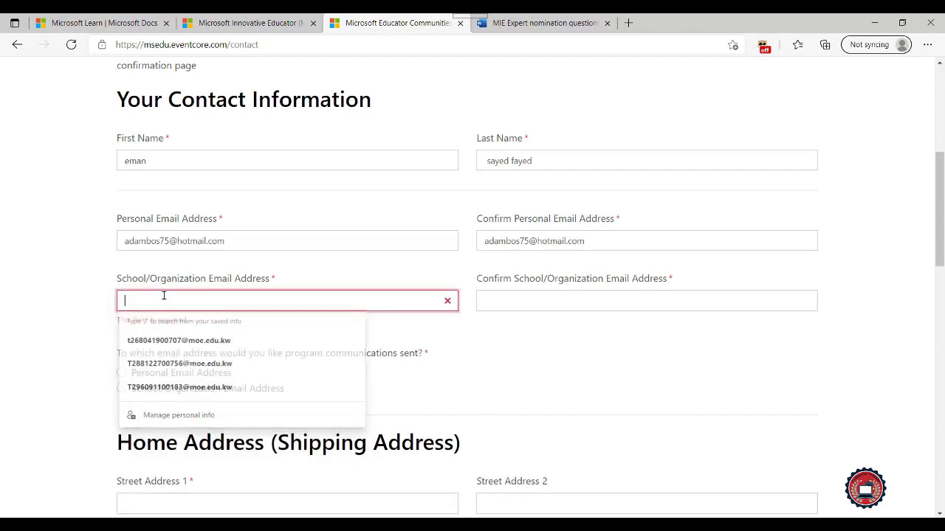
pyautogui.click(526, 341)
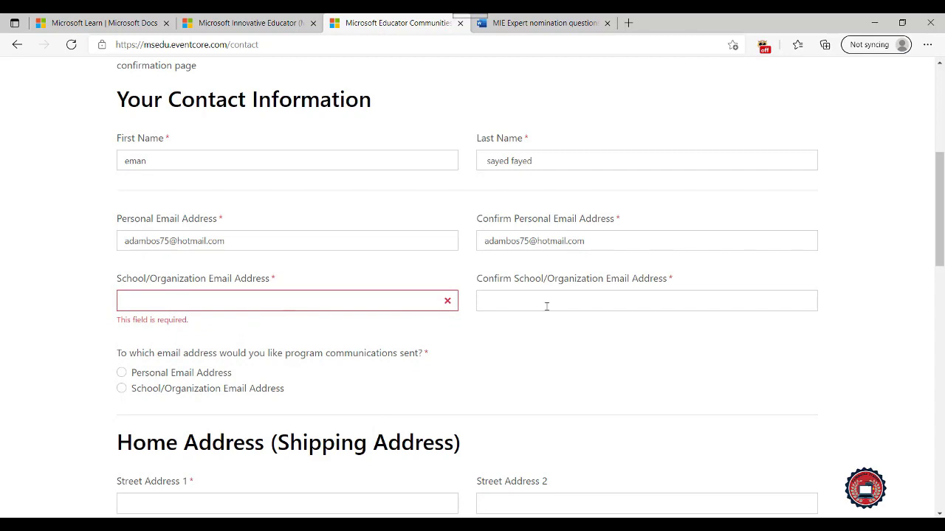
pyautogui.click(611, 303)
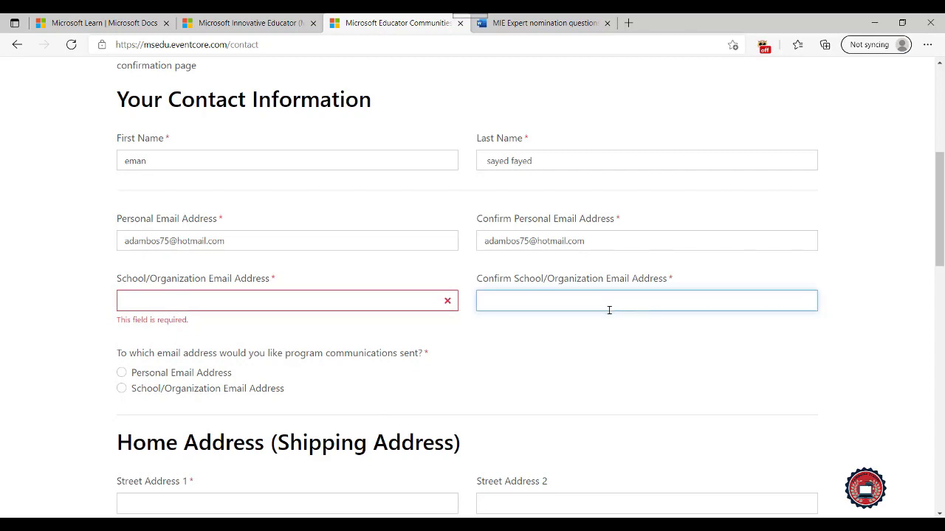
# - Choose Personal Email Address as the destination for program communications
pyautogui.scroll(-1, 607, 318)
pyautogui.scroll(-1, 375, 277)
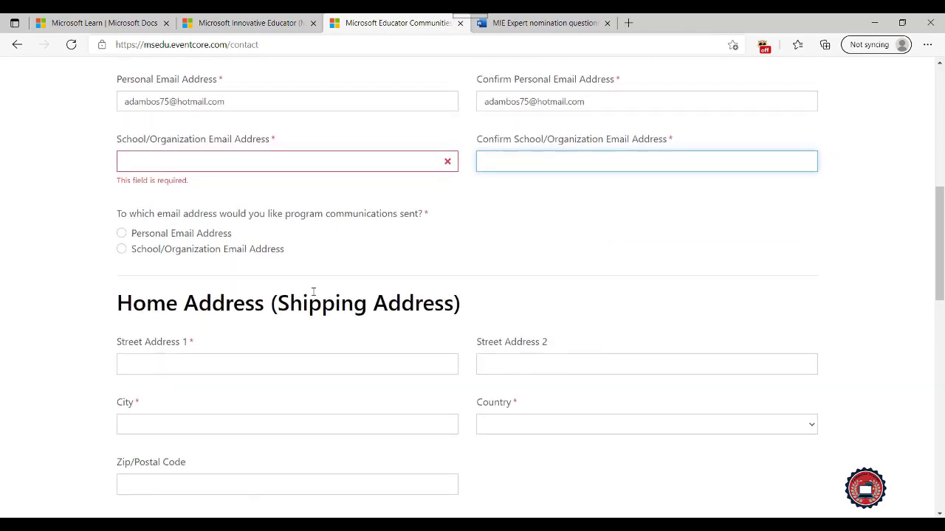
pyautogui.scroll(-1, 312, 291)
pyautogui.scroll(1, 128, 165)
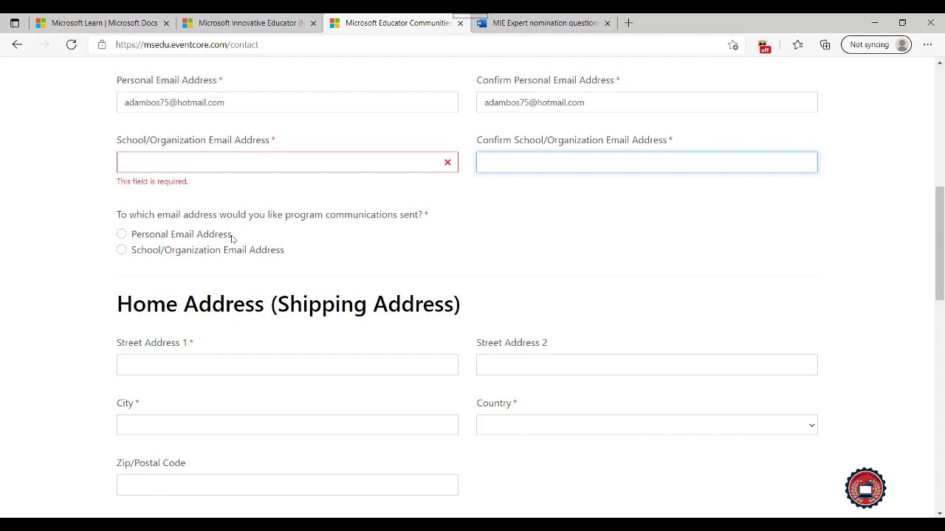
pyautogui.click(288, 107)
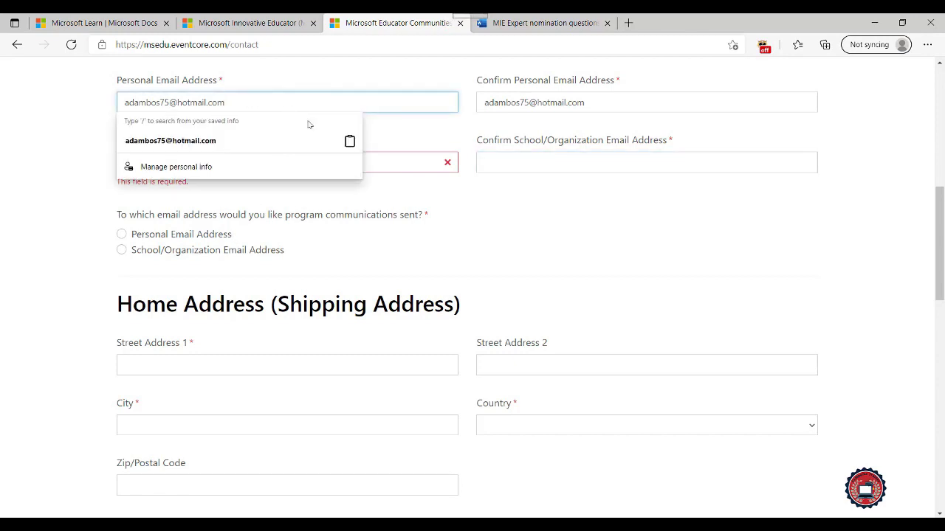
pyautogui.click(501, 224)
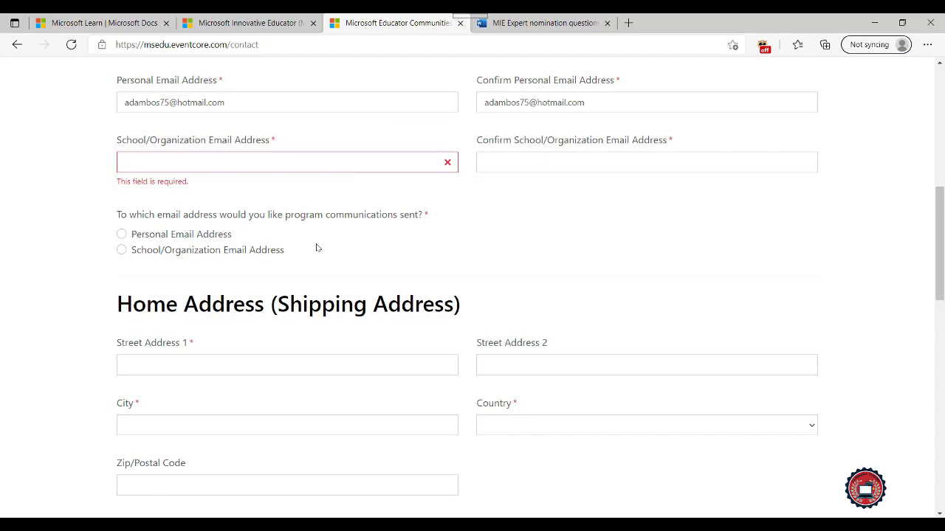
pyautogui.click(122, 234)
pyautogui.scroll(-2, 426, 270)
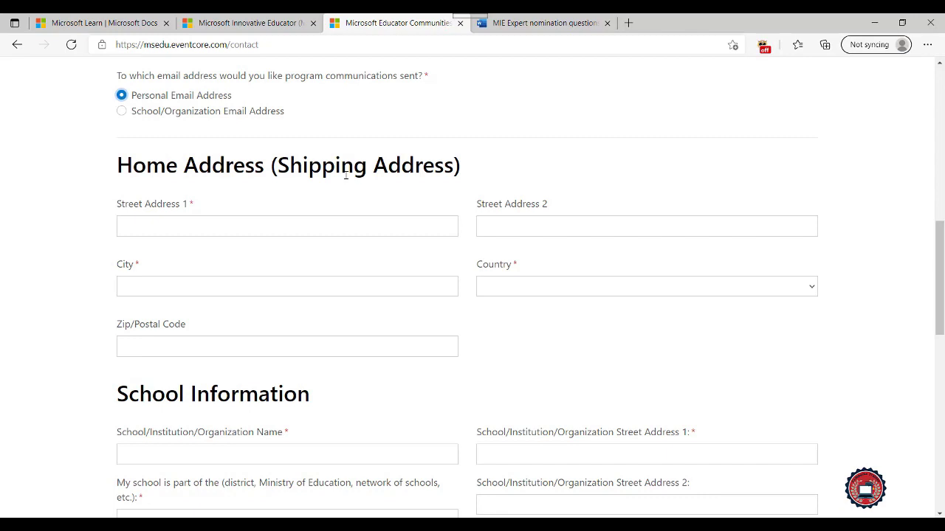
pyautogui.click(269, 228)
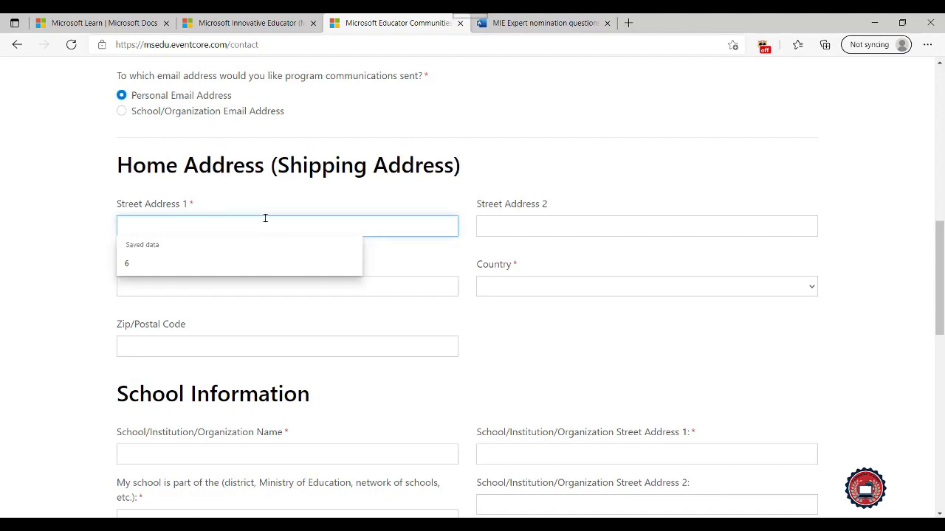
# - Enter the street number and city, and pick Kuwait as the country
pyautogui.write('6')
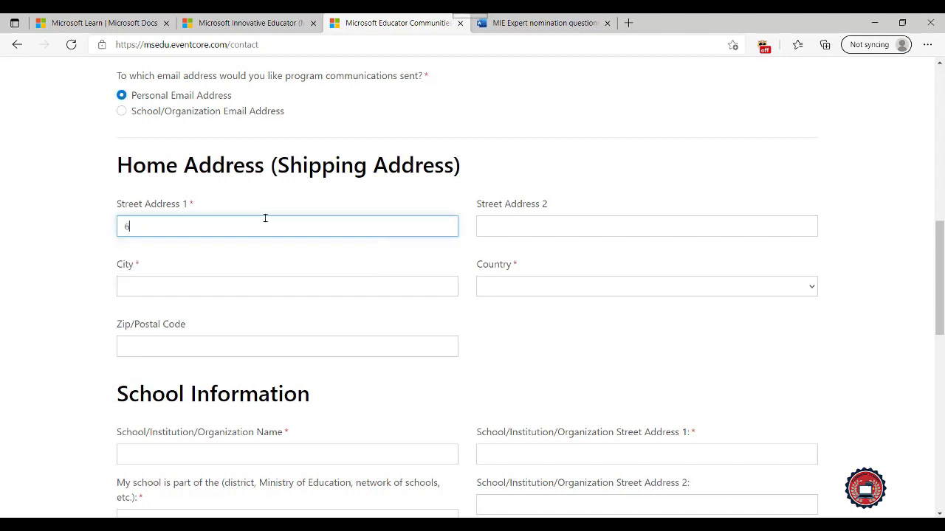
pyautogui.click(194, 288)
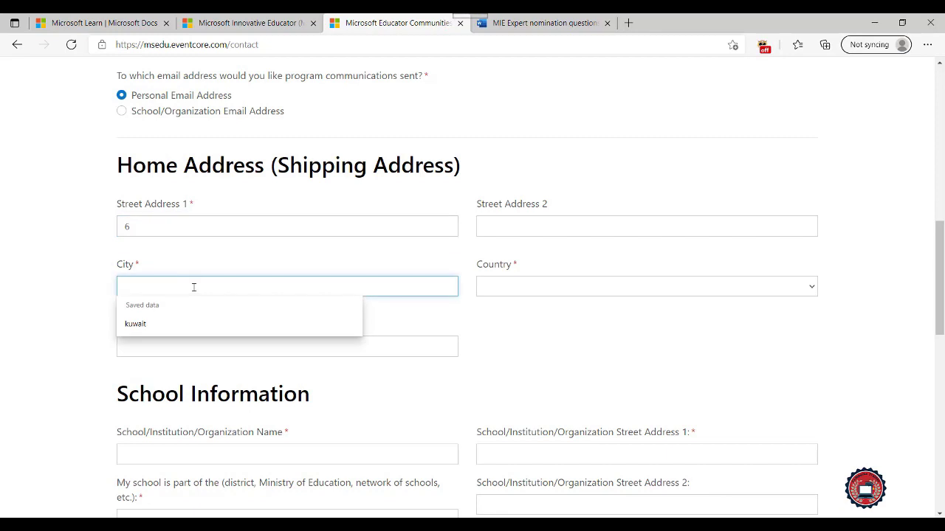
pyautogui.write('6')
pyautogui.press('BackSpace')
pyautogui.write('ahmedi')
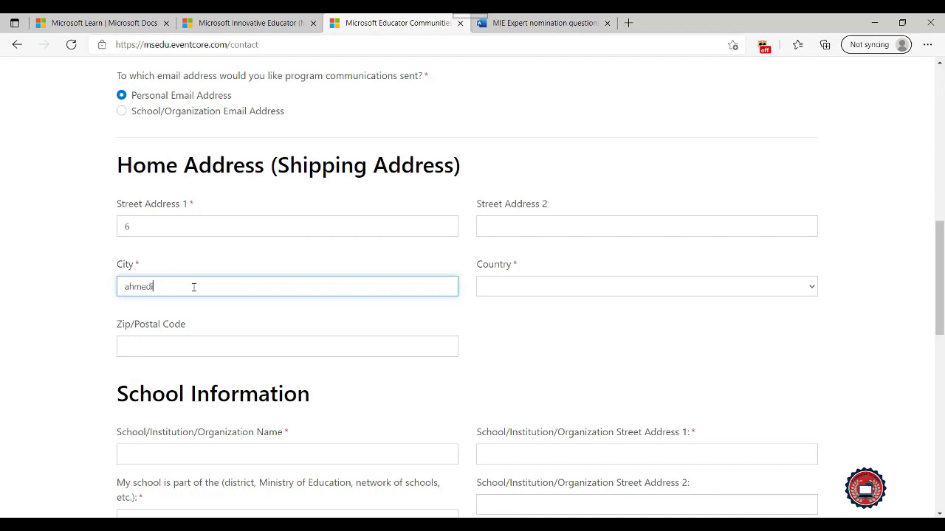
pyautogui.click(620, 286)
pyautogui.scroll(-10, 618, 253)
pyautogui.scroll(-12, 596, 219)
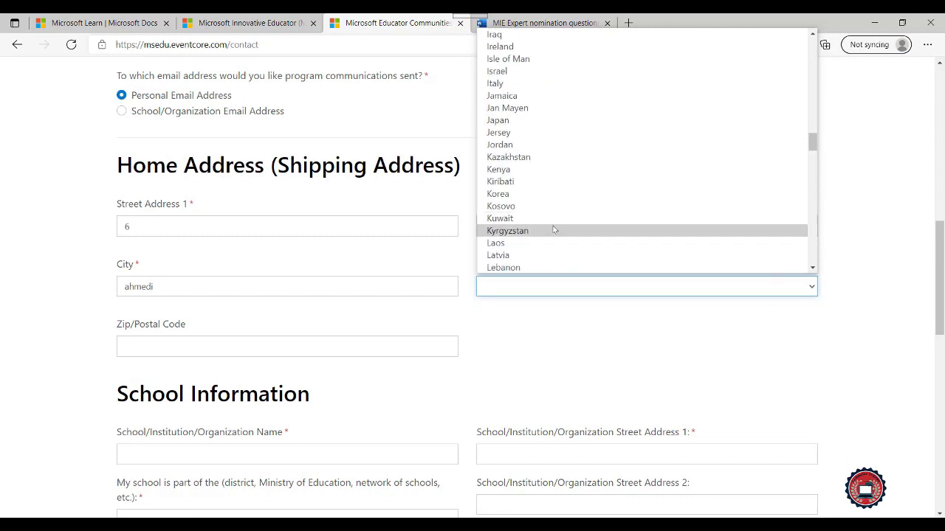
pyautogui.click(544, 218)
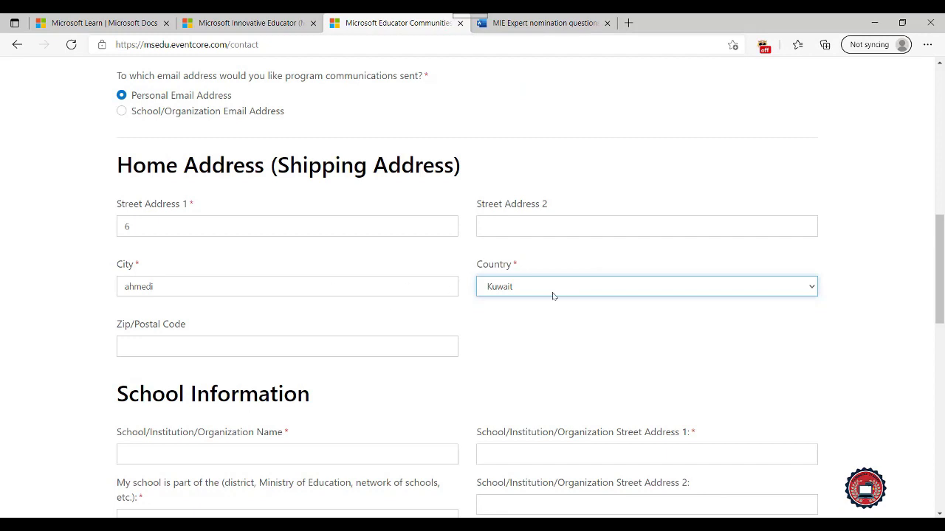
# - Fill the postal code from the saved autofill entry
pyautogui.click(158, 352)
pyautogui.click(259, 313)
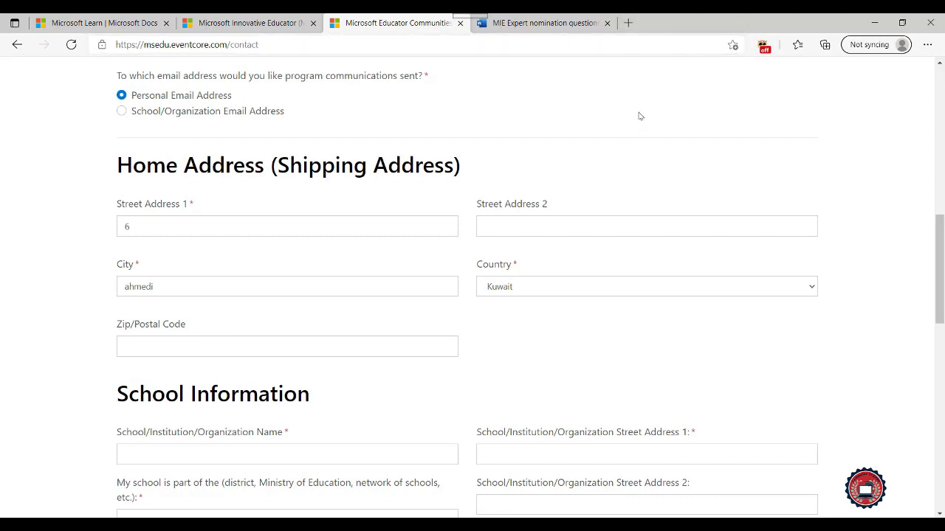
pyautogui.click(192, 344)
pyautogui.click(144, 385)
pyautogui.click(502, 340)
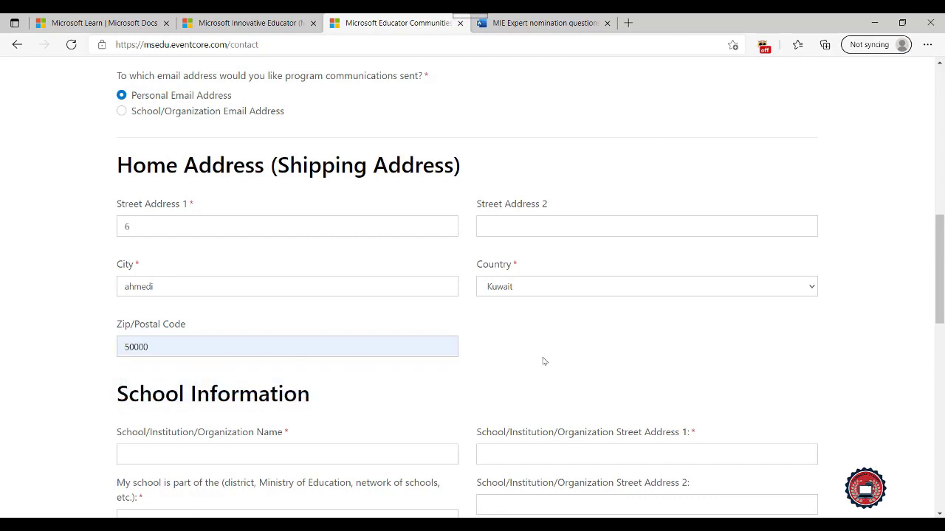
pyautogui.scroll(-3, 539, 366)
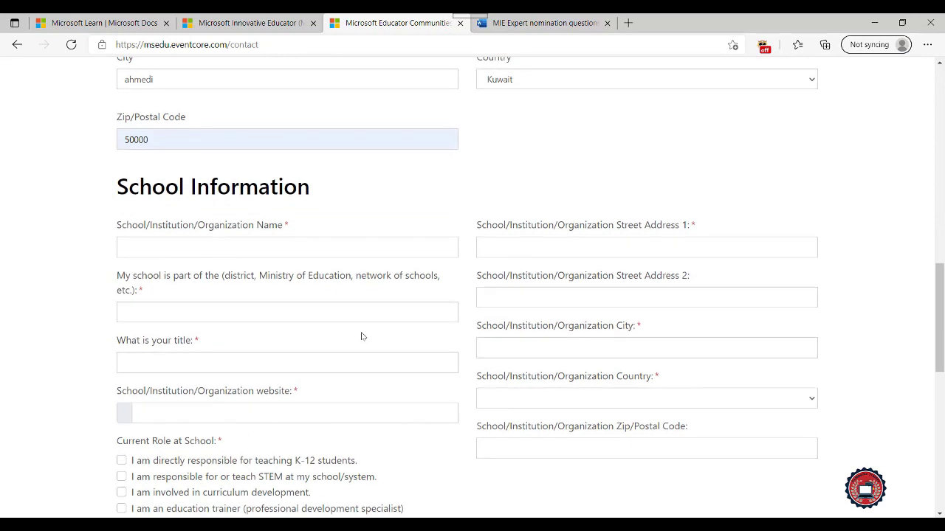
pyautogui.scroll(1, 347, 334)
pyautogui.scroll(2, 224, 211)
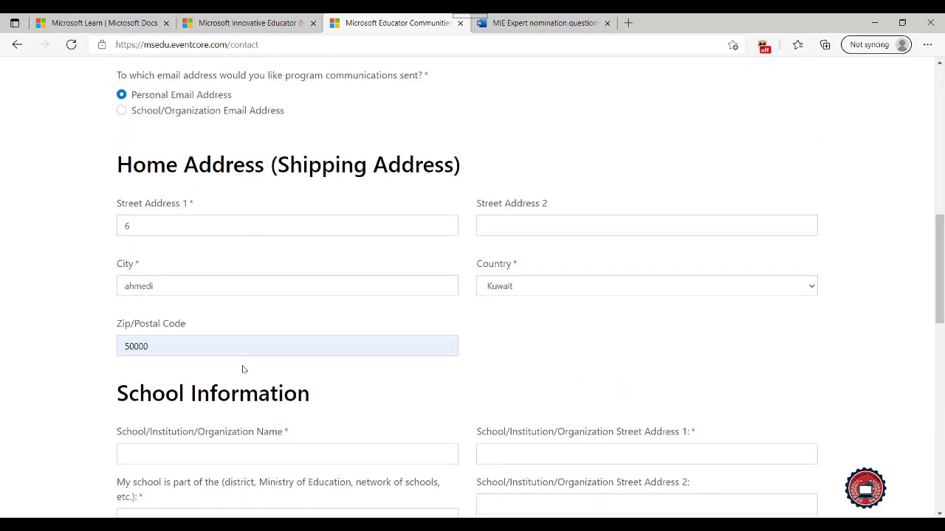
pyautogui.scroll(-3, 242, 369)
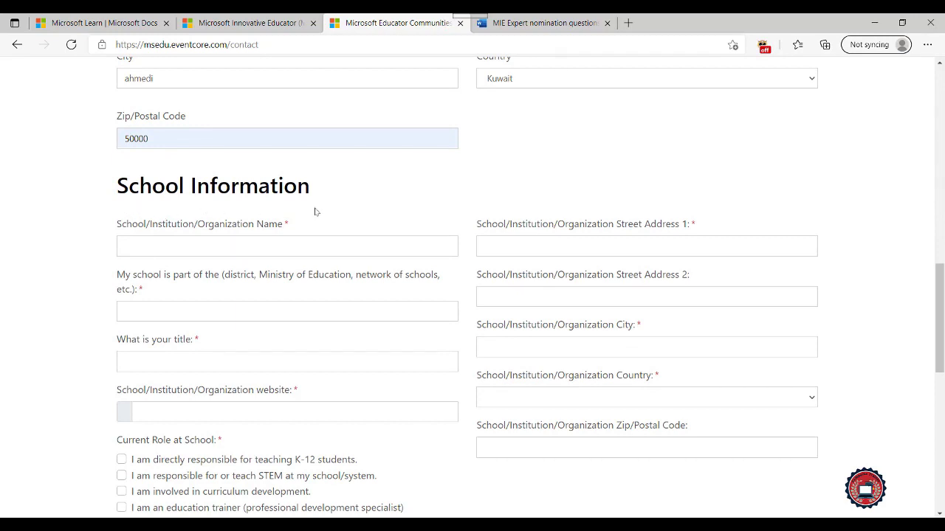
# - Fill in the saved school name and the school's street address
pyautogui.scroll(1, 312, 217)
pyautogui.scroll(-2, 300, 254)
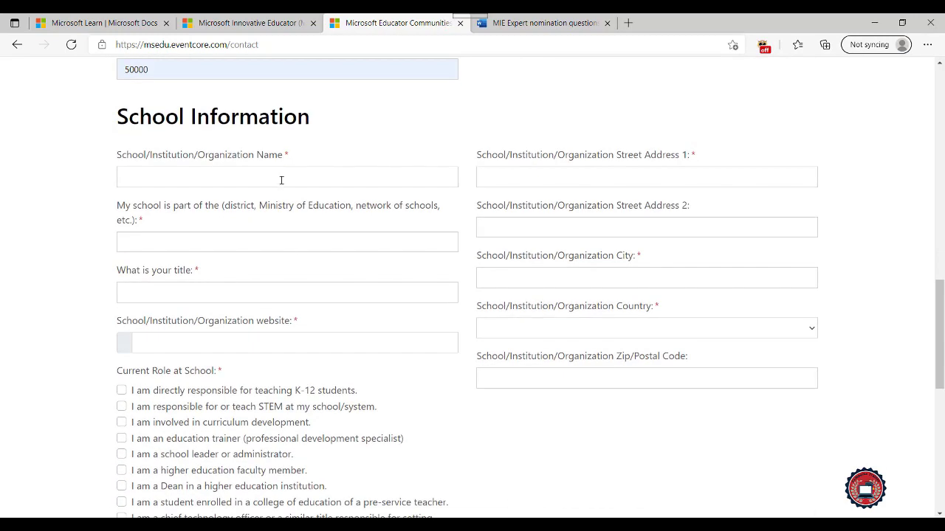
pyautogui.click(280, 183)
pyautogui.click(353, 150)
pyautogui.click(235, 171)
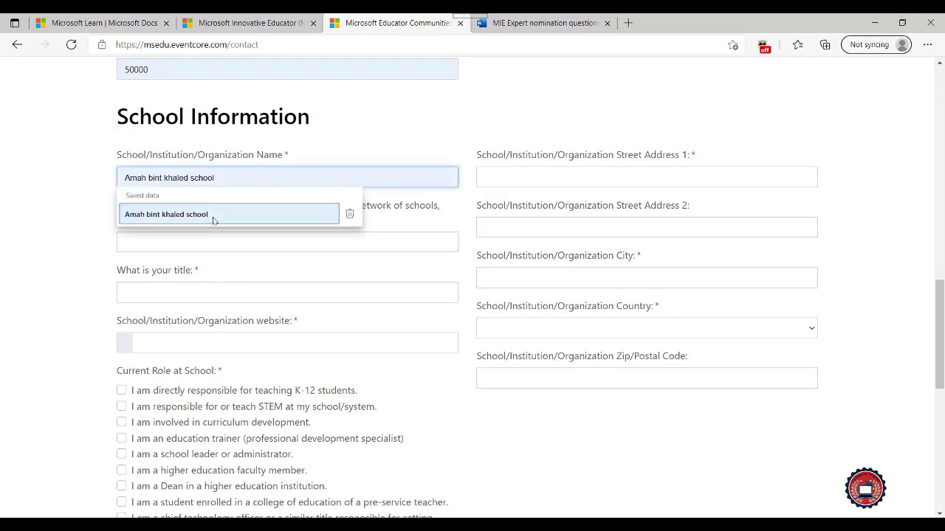
pyautogui.click(222, 213)
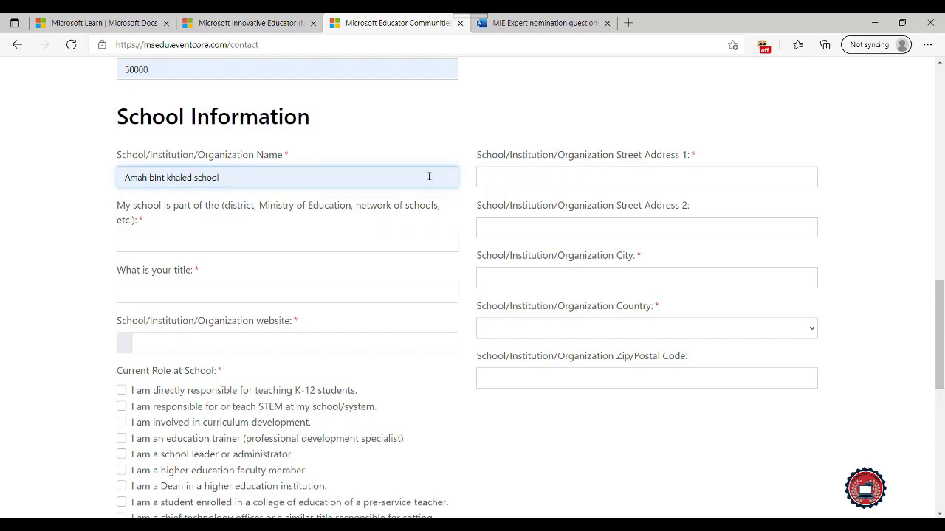
pyautogui.click(596, 176)
pyautogui.write('2')
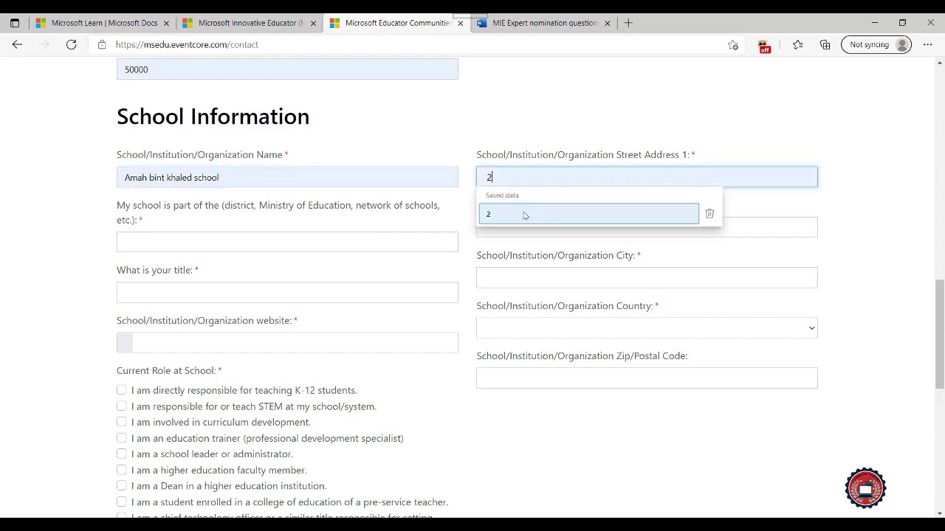
pyautogui.click(524, 214)
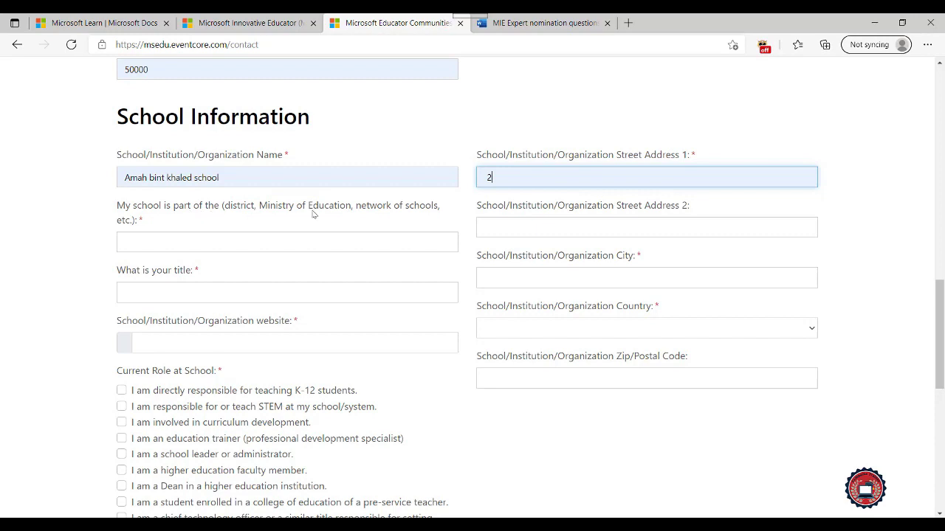
pyautogui.click(260, 213)
# - Answer the school's governing body with 'Ministry of Education' copied from the question
pyautogui.moveTo(260, 212); pyautogui.dragTo(353, 210)
pyautogui.hotkey('ctrl', 'c')
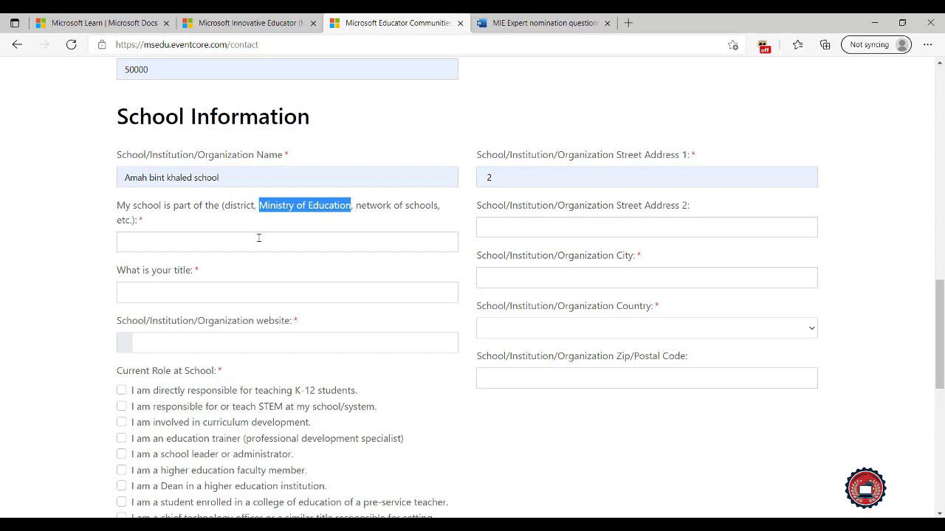
pyautogui.click(259, 240)
pyautogui.hotkey('ctrl', 'v')
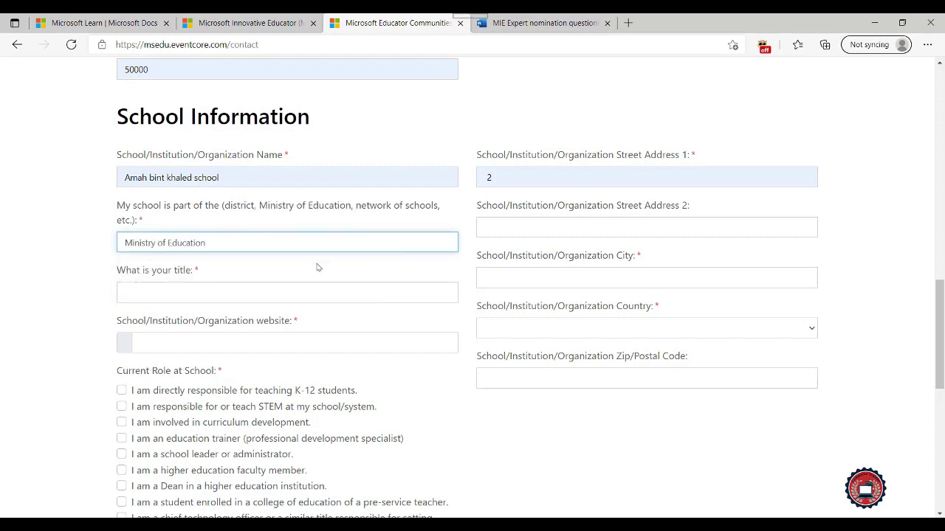
pyautogui.click(317, 268)
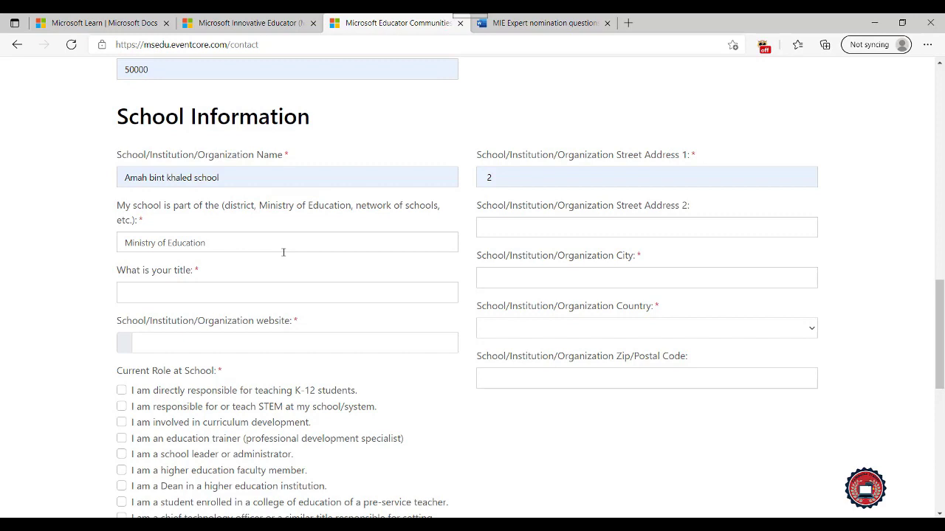
# - Set the job title to Computer Teacher using the saved 'Teacher' entry
pyautogui.click(220, 293)
pyautogui.click(77, 277)
pyautogui.click(150, 286)
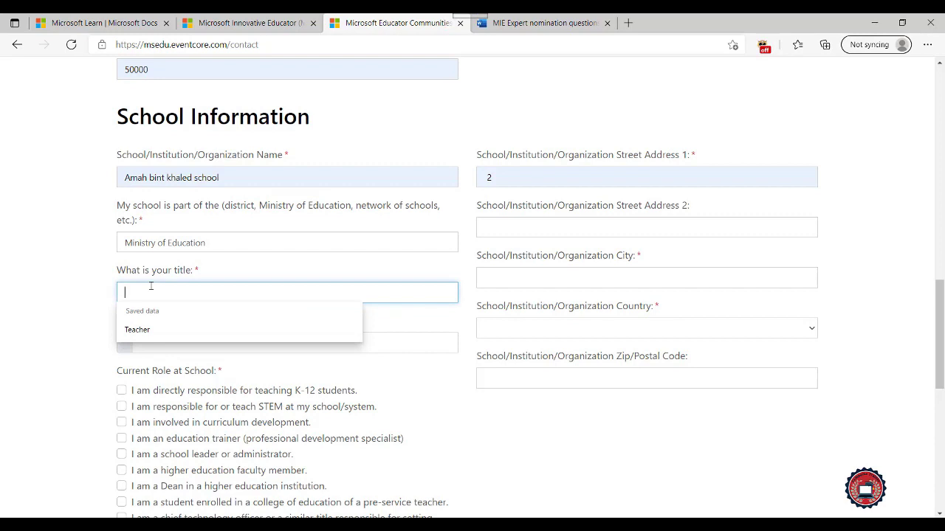
pyautogui.click(138, 329)
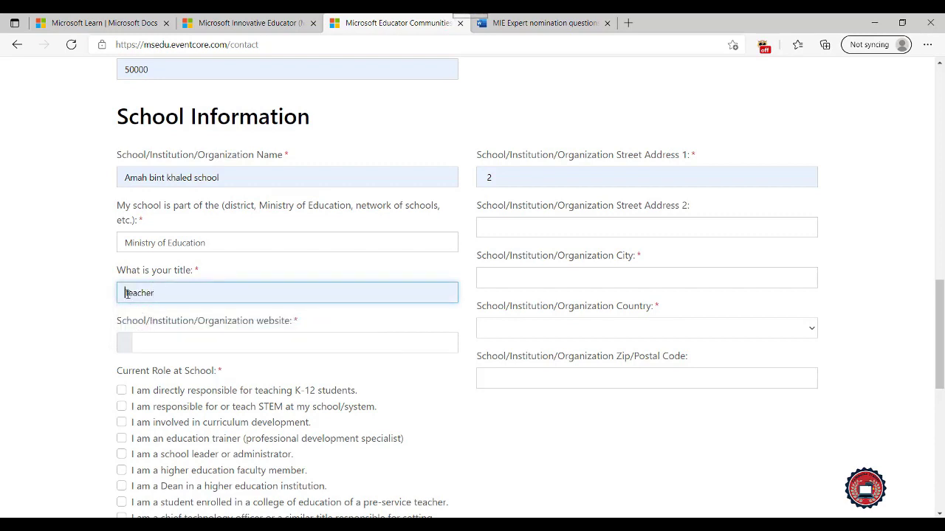
pyautogui.write('Comp')
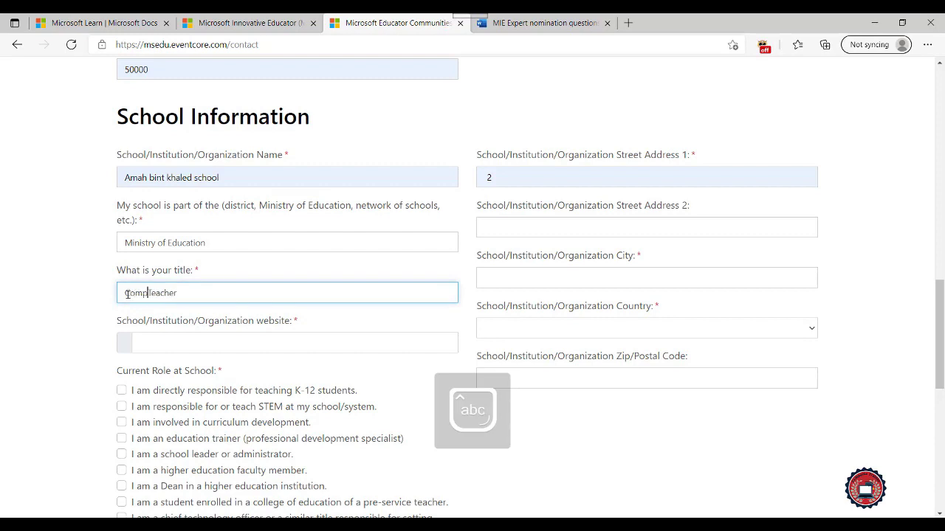
pyautogui.write('uter T')
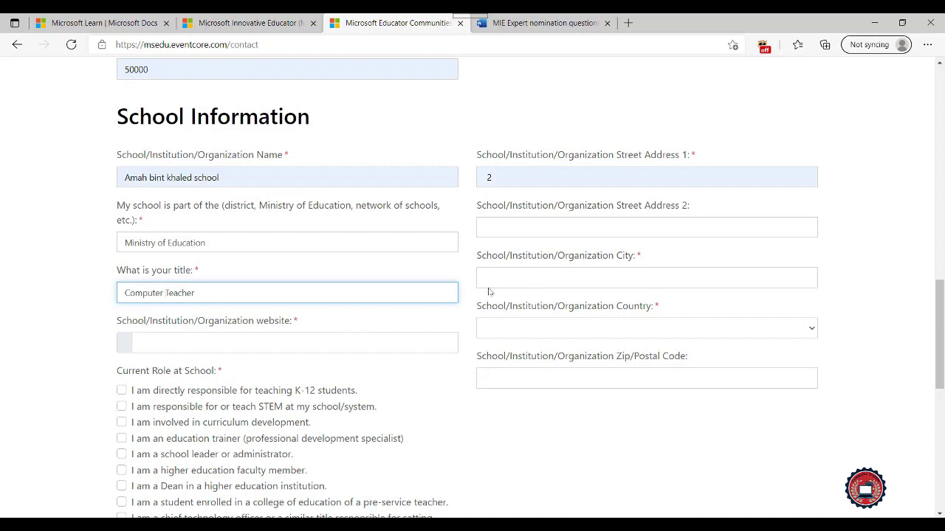
# - Fill the School City field from saved data
pyautogui.click(531, 281)
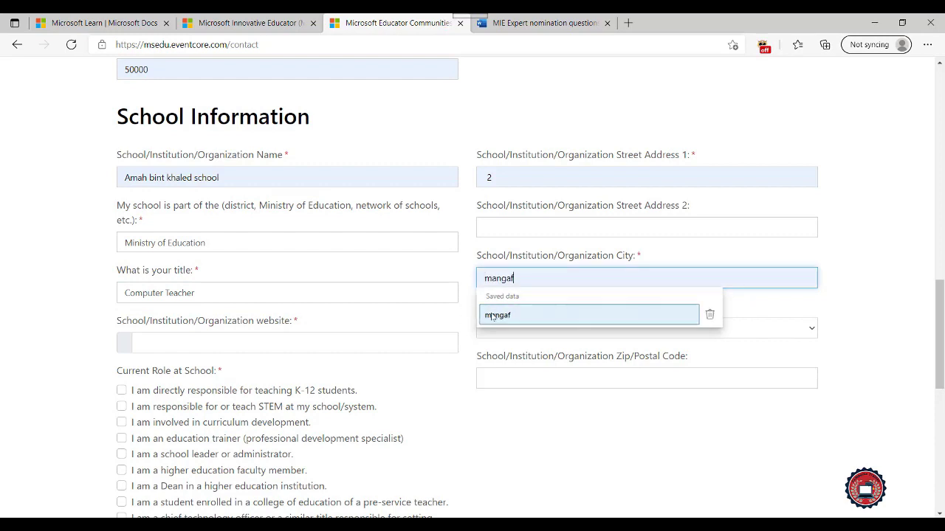
pyautogui.click(493, 316)
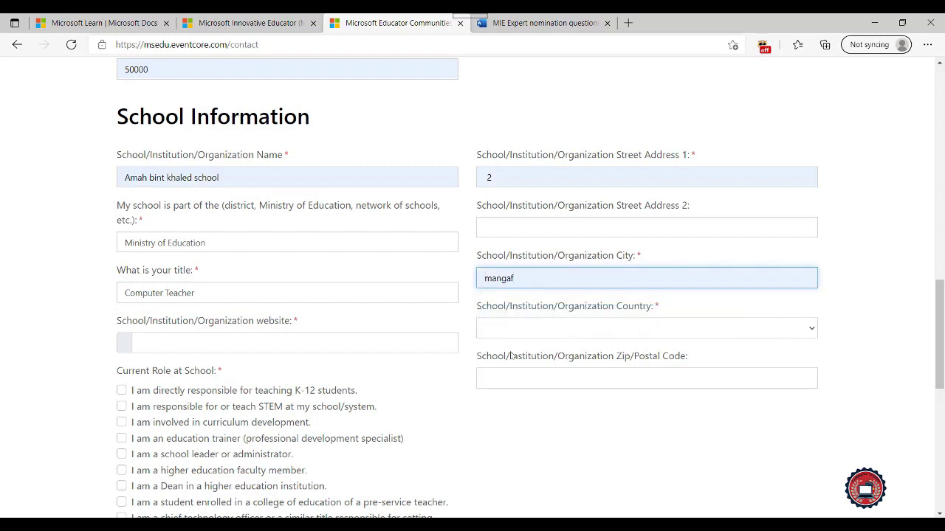
pyautogui.click(258, 344)
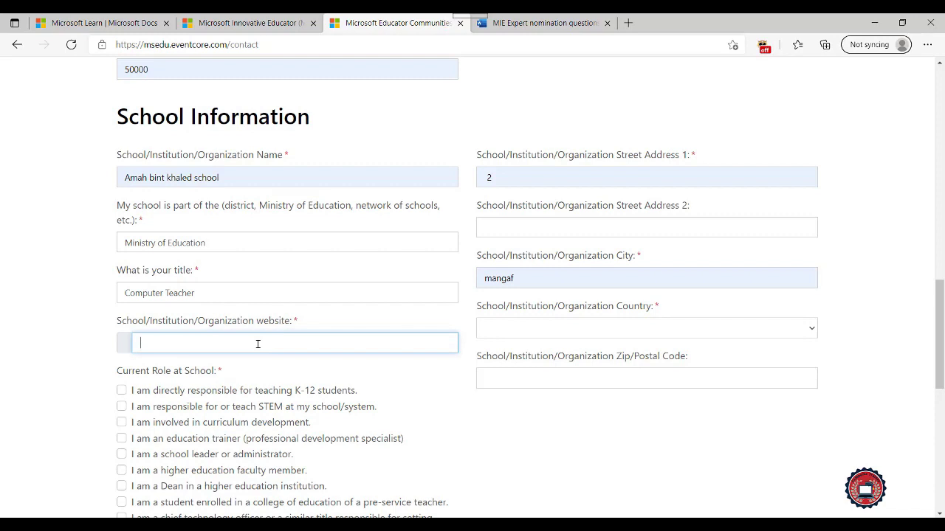
pyautogui.click(578, 21)
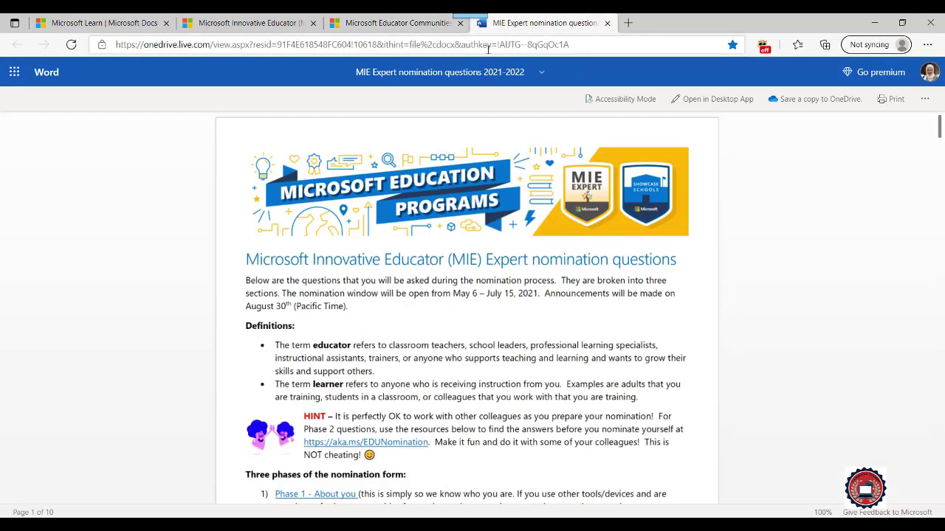
pyautogui.click(544, 45)
pyautogui.moveTo(222, 40); pyautogui.dragTo(110, 46)
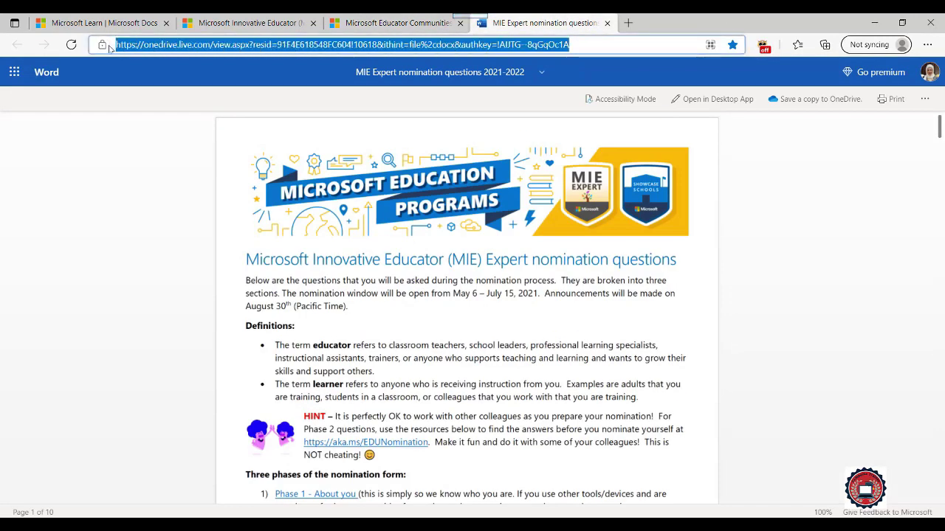
pyautogui.click(380, 23)
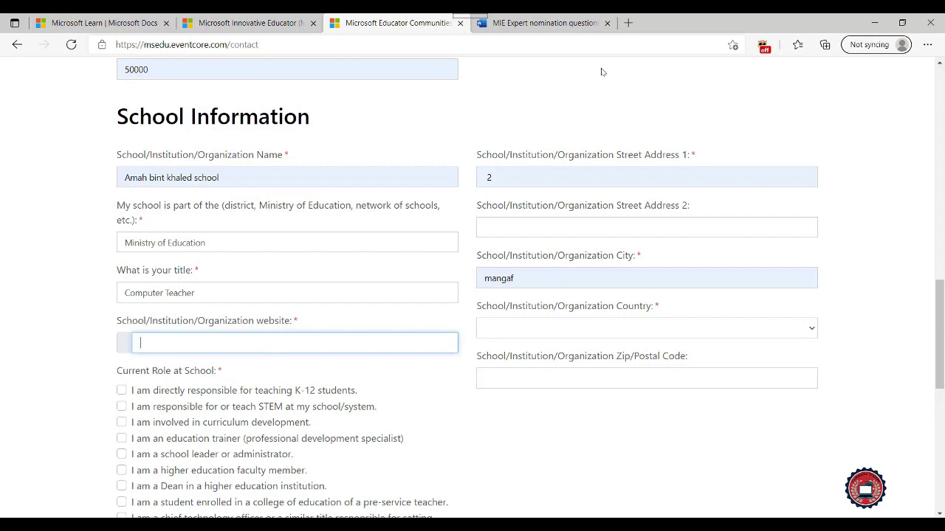
pyautogui.click(628, 23)
pyautogui.click(620, 44)
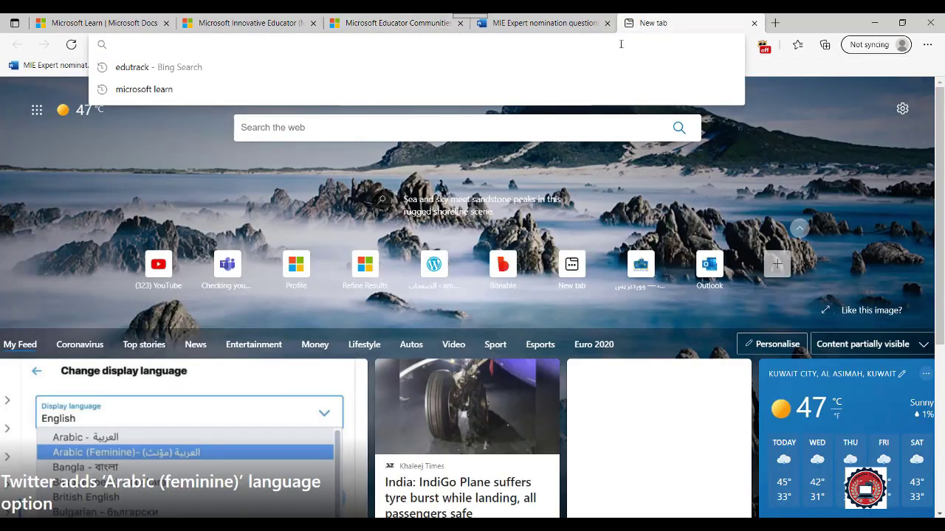
pyautogui.write(',.hv')
pyautogui.press('BackSpace')
pyautogui.press('BackSpace')
pyautogui.press('BackSpace')
pyautogui.press('BackSpace')
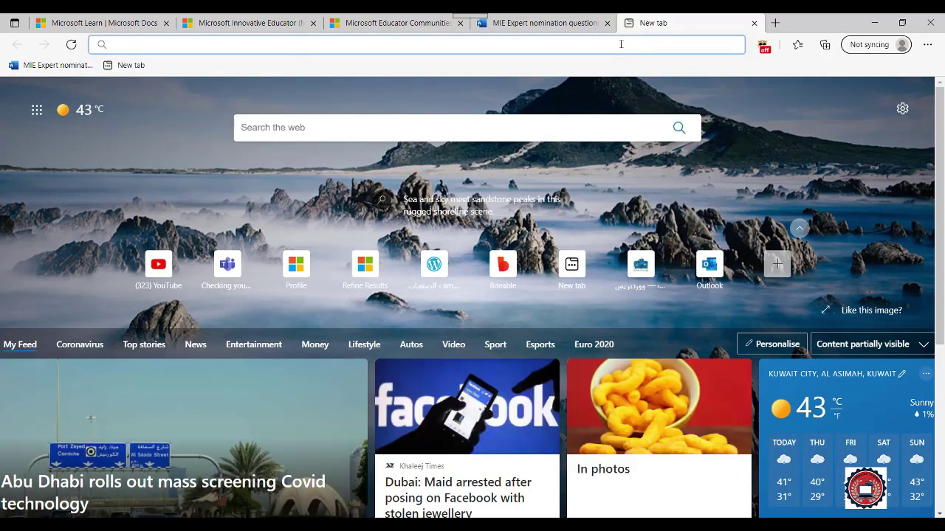
pyautogui.write('وزارة ال')
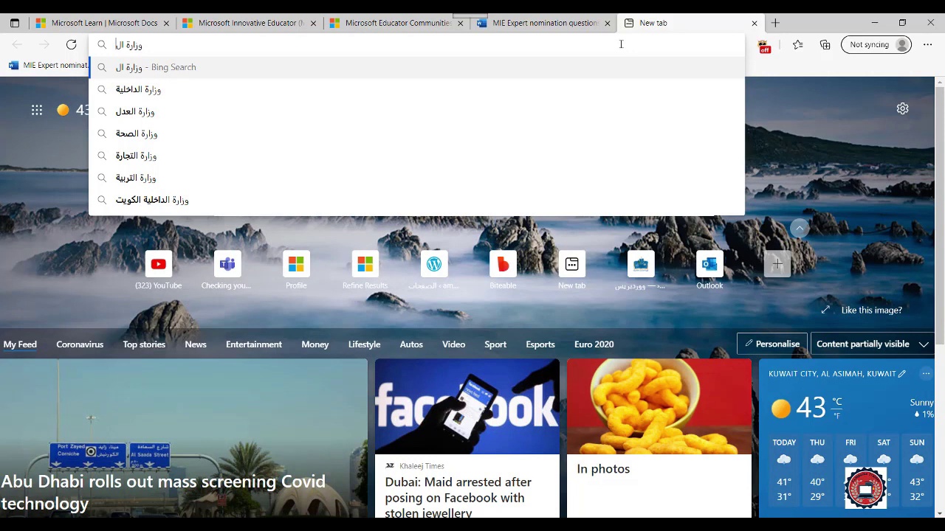
pyautogui.write('تربي')
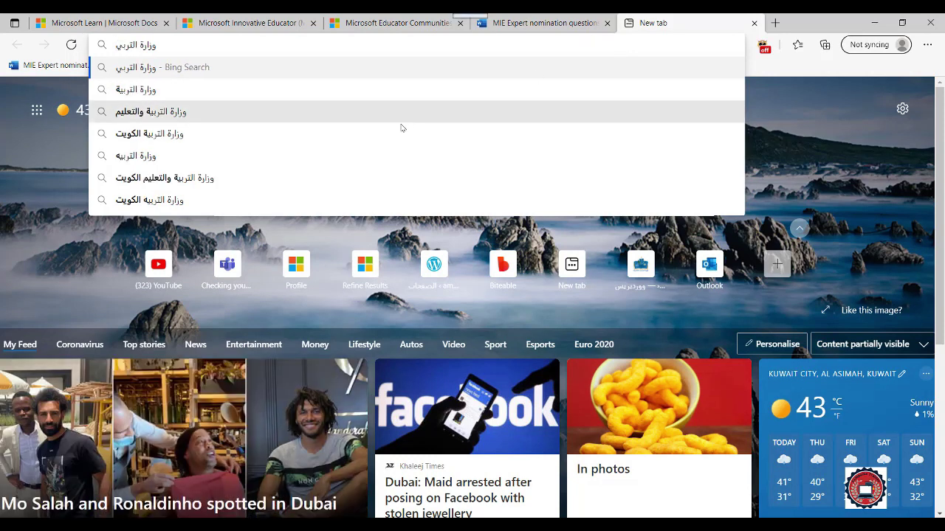
pyautogui.click(320, 178)
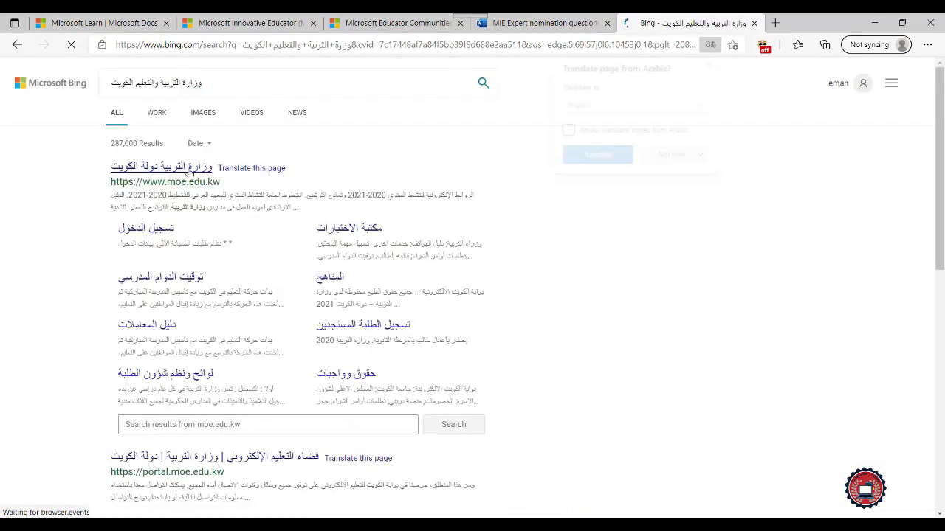
pyautogui.click(185, 166)
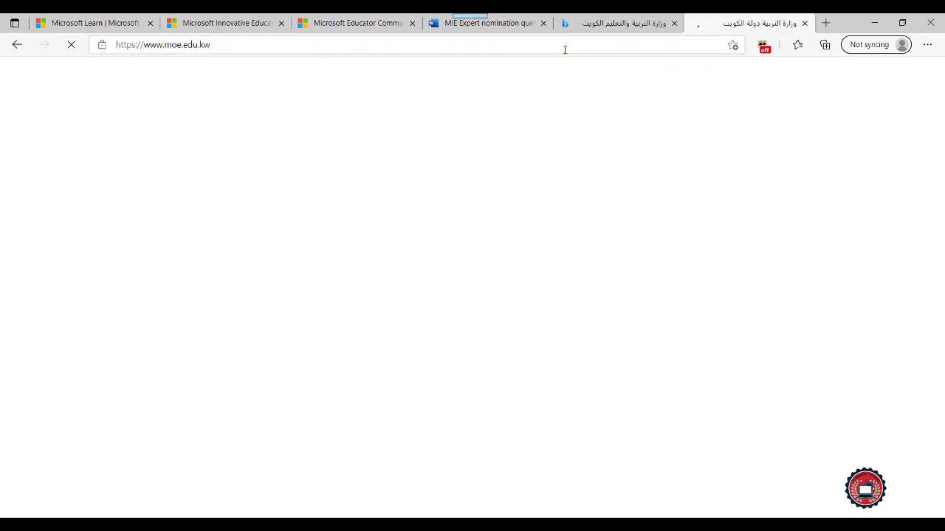
pyautogui.click(160, 44)
pyautogui.hotkey('ctrl', 'c')
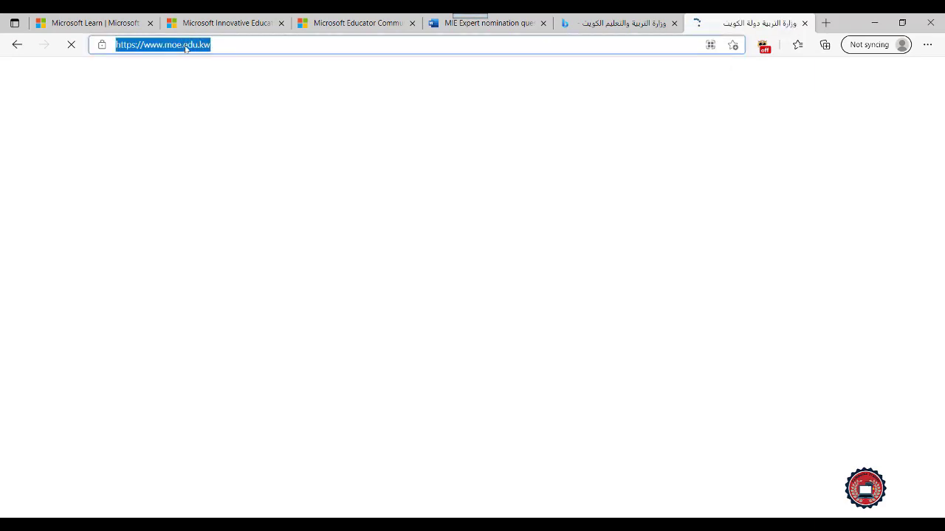
pyautogui.click(377, 28)
pyautogui.hotkey('ctrl', 'v')
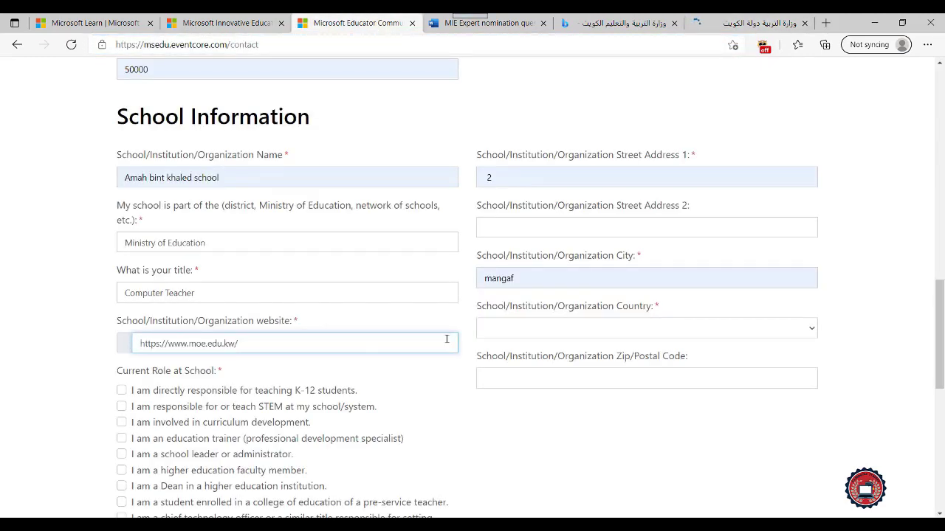
# - Pick Kuwait in the School/Institution/Organization Country dropdown
pyautogui.click(574, 331)
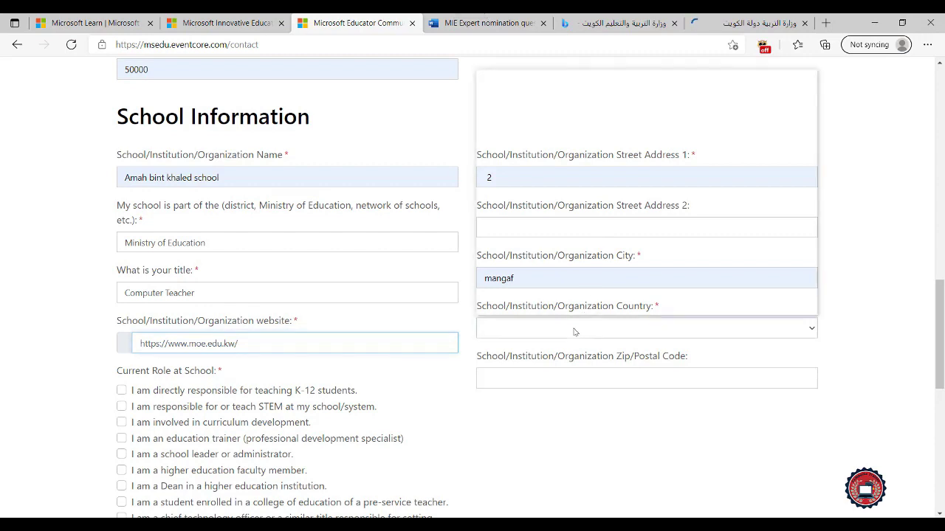
pyautogui.scroll(-15, 546, 273)
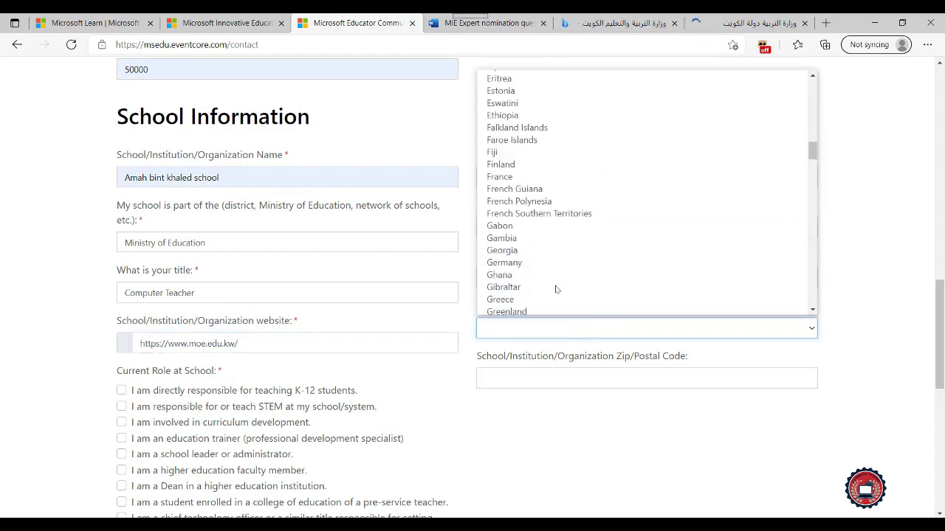
pyautogui.scroll(-13, 555, 288)
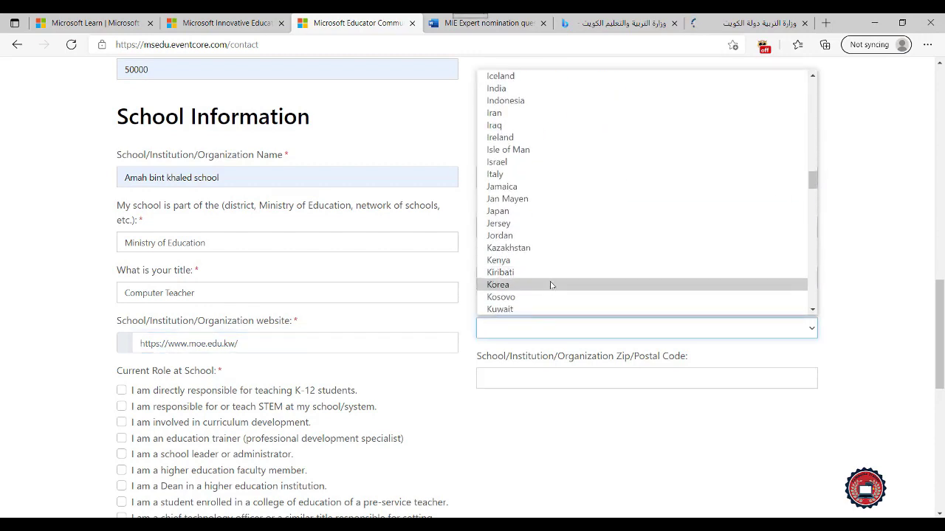
pyautogui.click(528, 309)
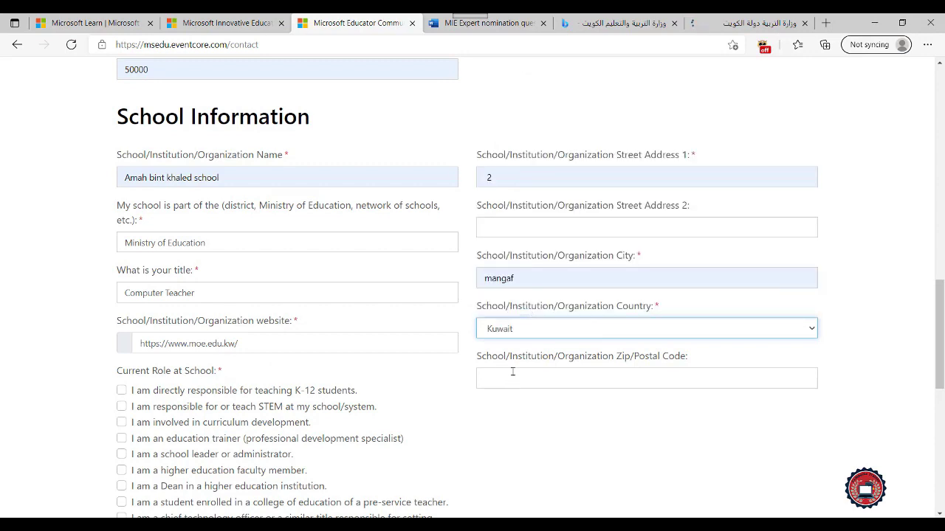
pyautogui.scroll(-2, 516, 239)
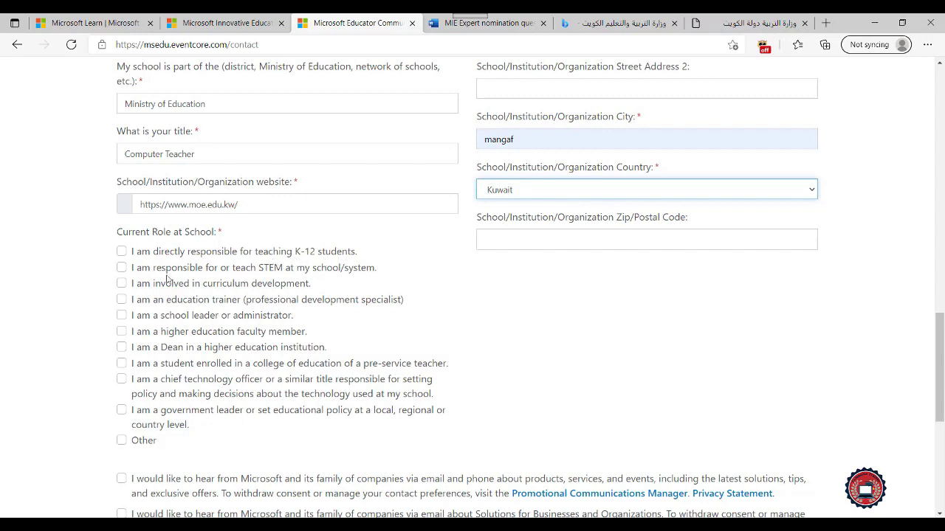
# - Select directly teaching K-12 students as the current role, leaving Other unticked
pyautogui.click(122, 252)
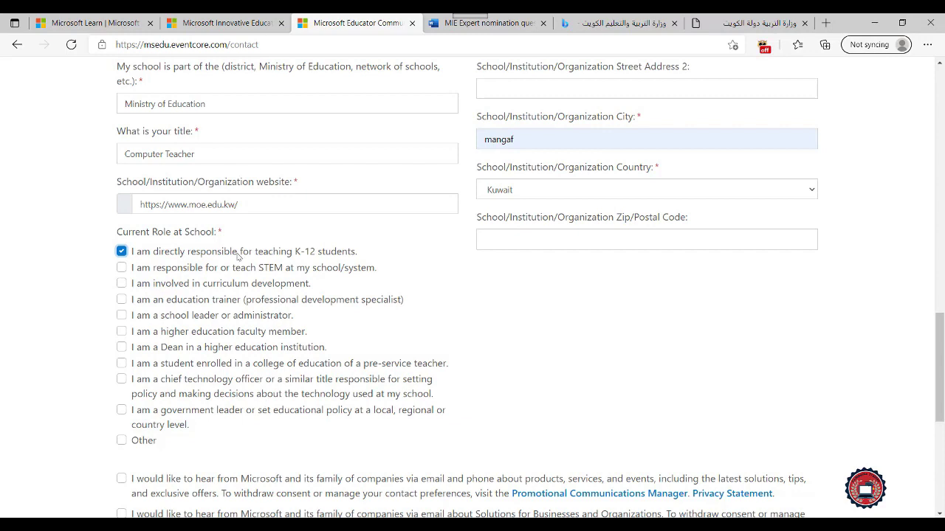
pyautogui.rightClick(548, 319)
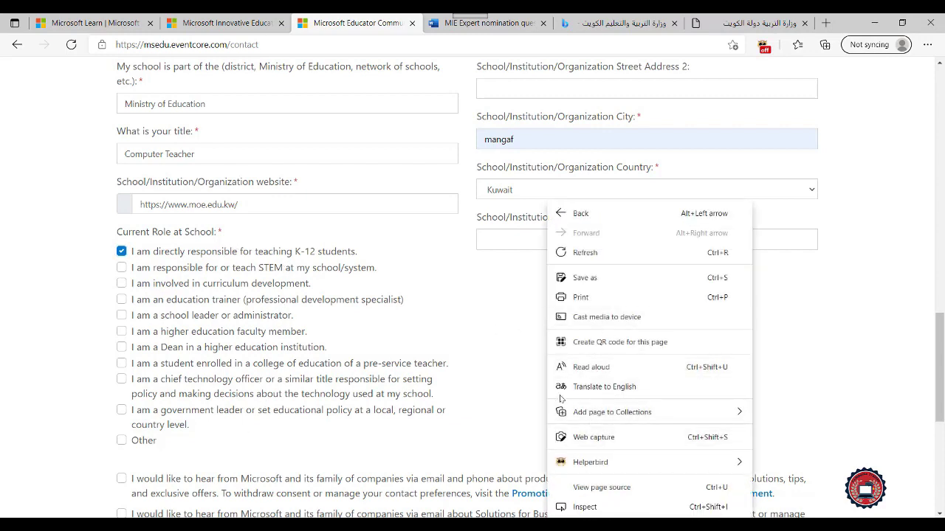
pyautogui.click(513, 319)
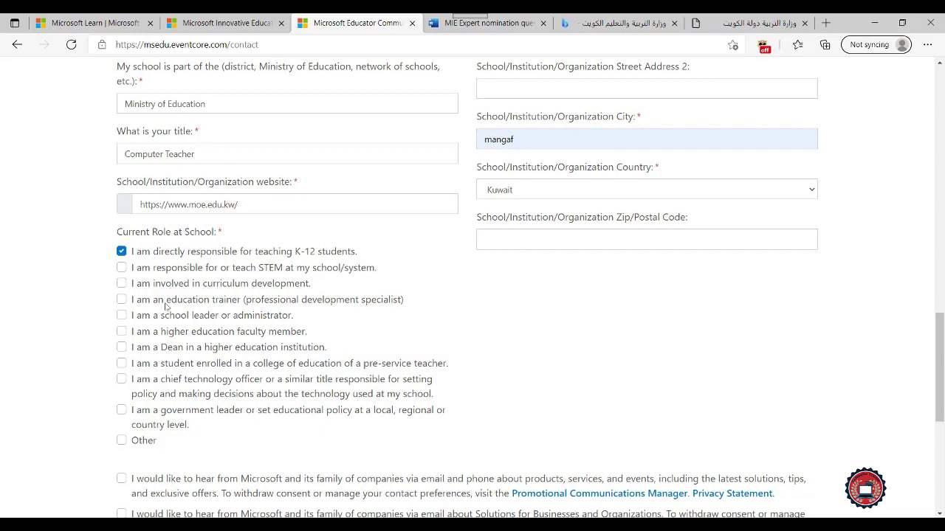
pyautogui.scroll(-1, 129, 402)
pyautogui.scroll(-1, 132, 417)
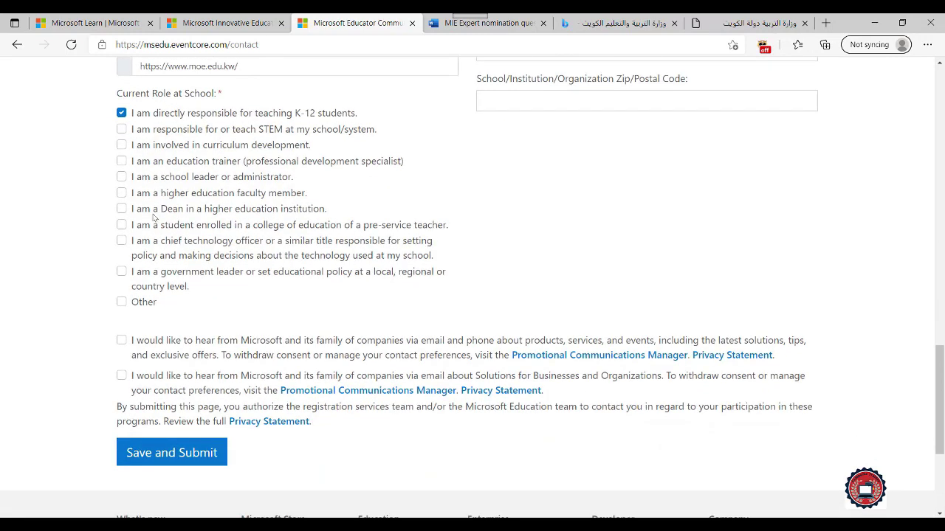
pyautogui.click(121, 303)
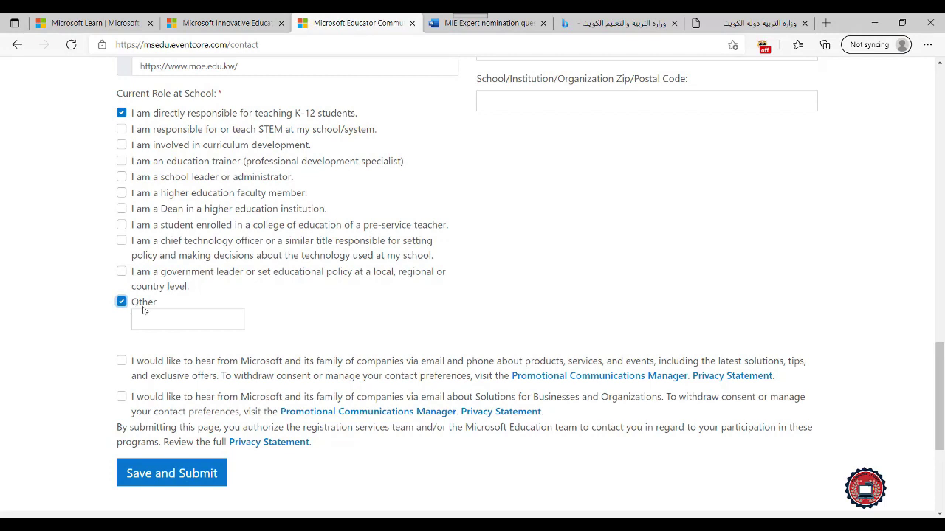
pyautogui.click(159, 319)
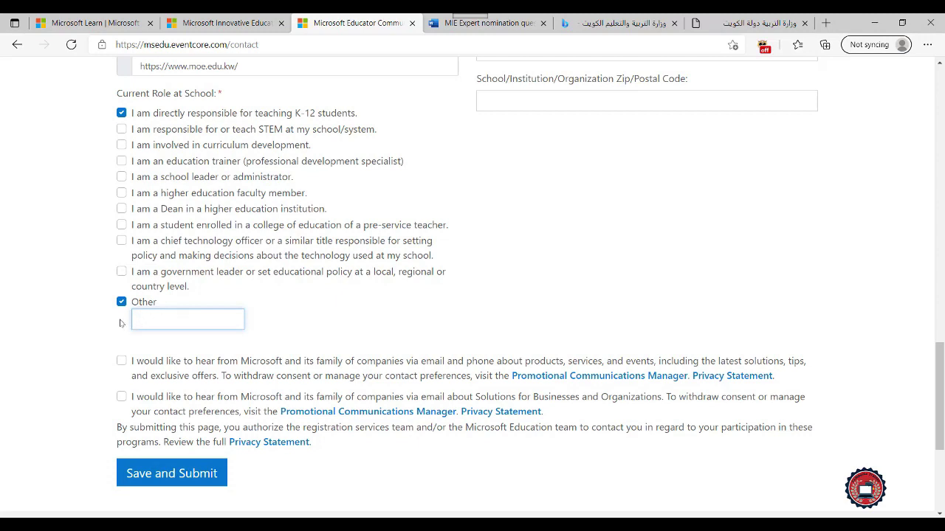
pyautogui.click(121, 302)
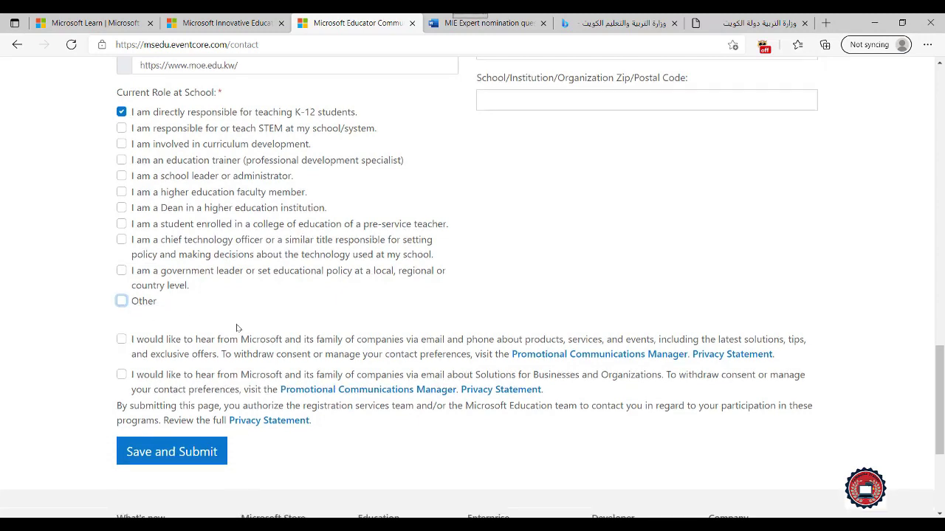
# - Tick both consents to hear about Microsoft products, events and business solutions
pyautogui.scroll(-2, 238, 331)
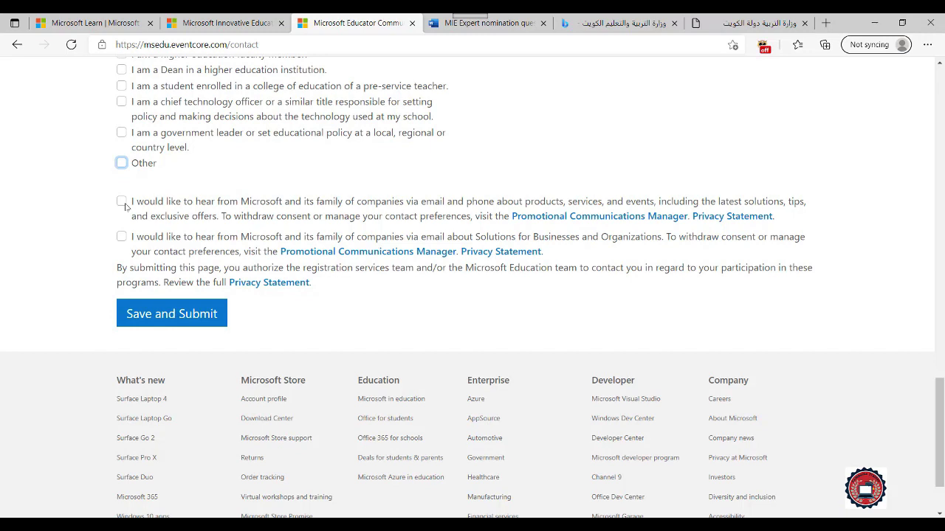
pyautogui.click(121, 202)
pyautogui.click(121, 236)
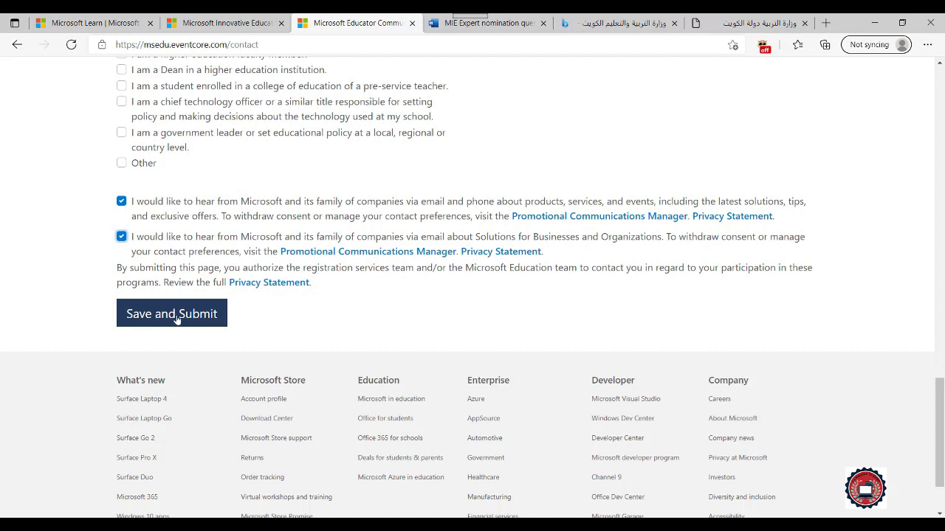
# - Attempt Save and Submit, then begin typing the required school e-mail in English
pyautogui.scroll(2, 249, 255)
pyautogui.scroll(6, 249, 254)
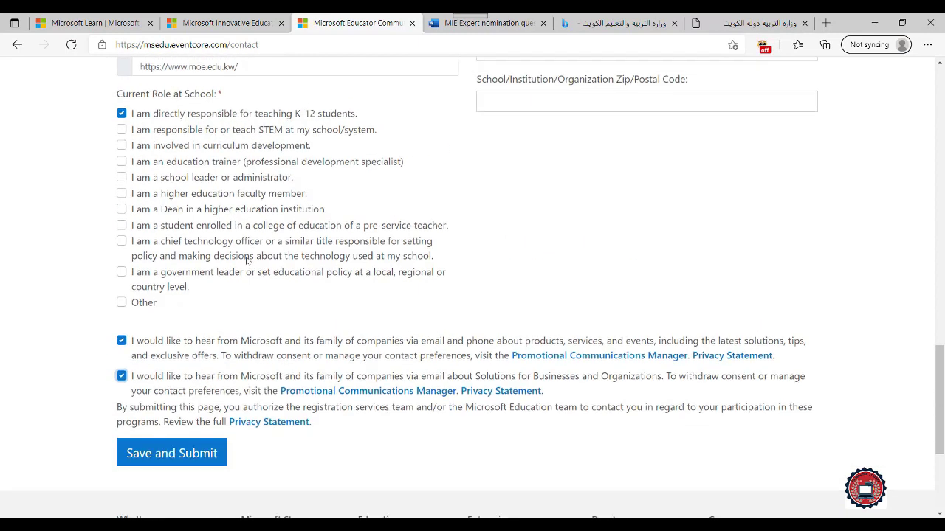
pyautogui.scroll(14, 247, 255)
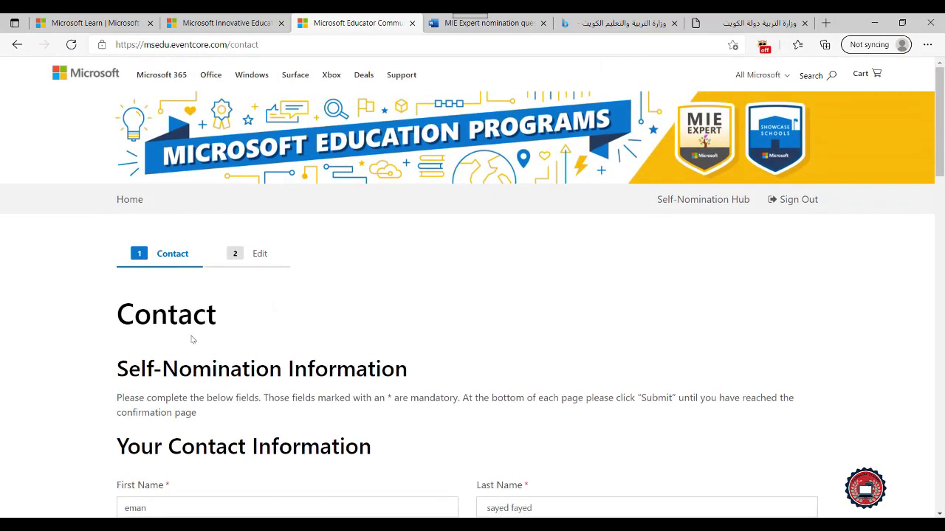
pyautogui.scroll(-8, 169, 403)
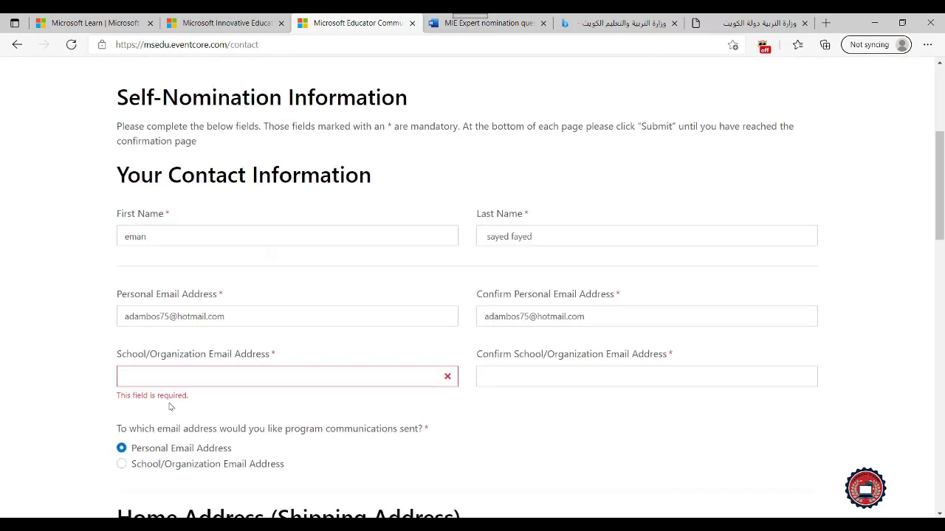
pyautogui.scroll(-9, 197, 339)
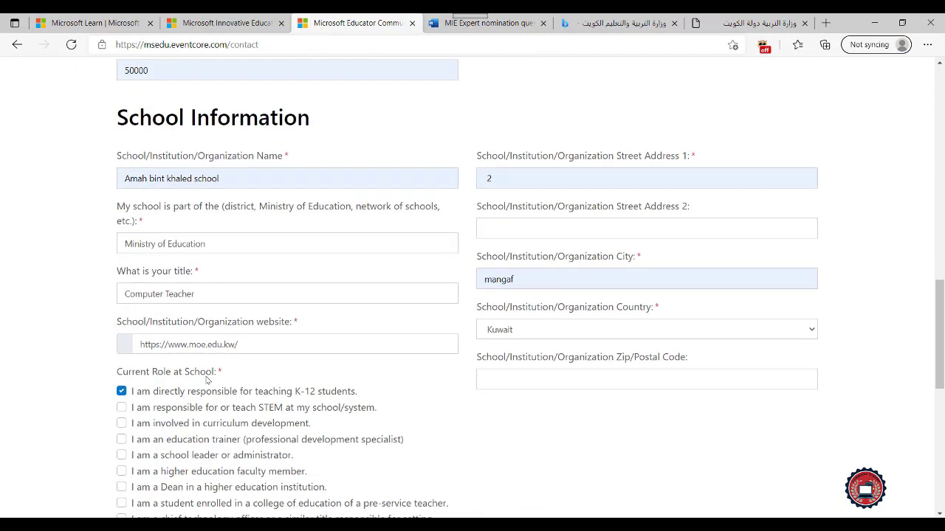
pyautogui.click(195, 452)
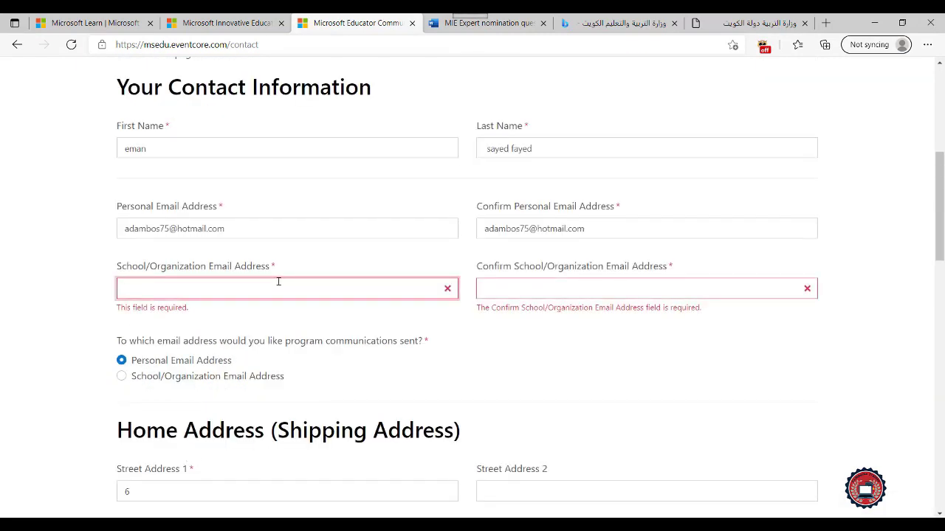
pyautogui.write('ل')
pyautogui.press('BackSpace')
pyautogui.press('super+space')
pyautogui.write('t')
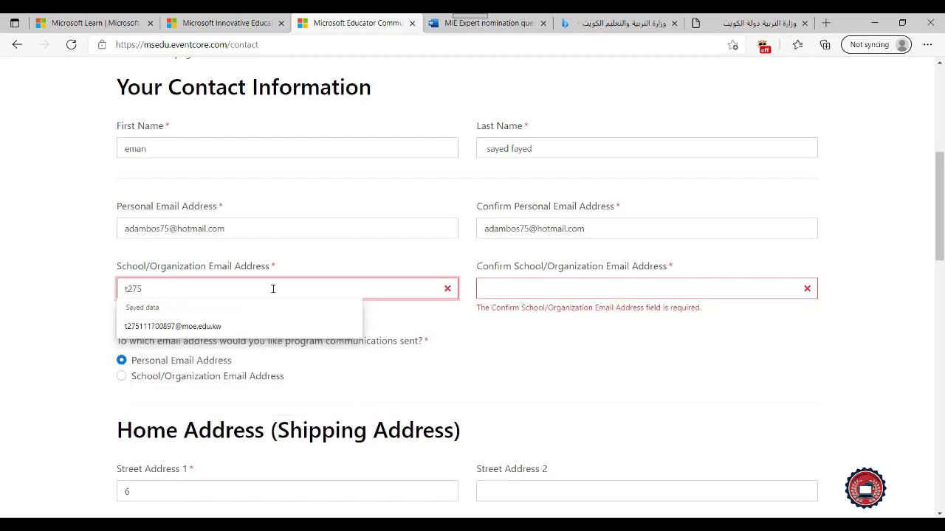
# - Fill the saved school e-mail and paste it into the confirmation field
pyautogui.click(251, 327)
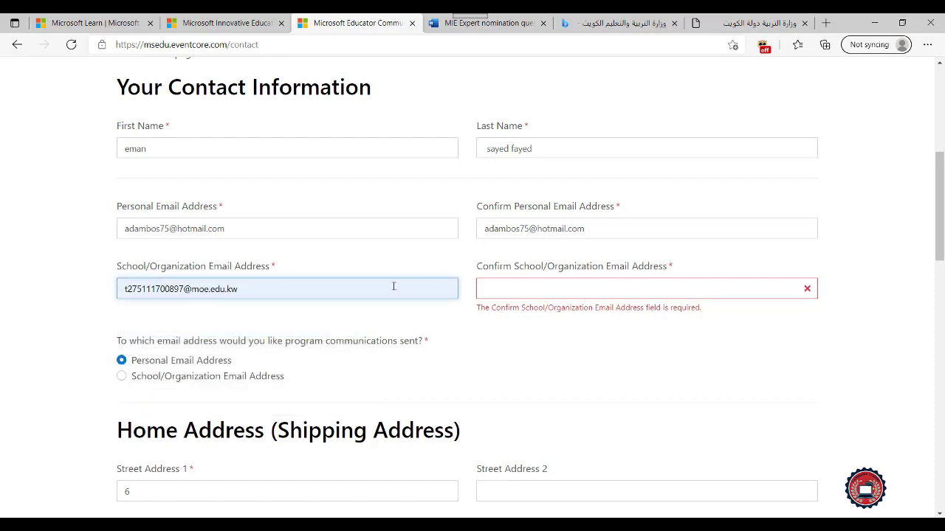
pyautogui.moveTo(270, 289); pyautogui.dragTo(106, 289)
pyautogui.hotkey('ctrl', 'c')
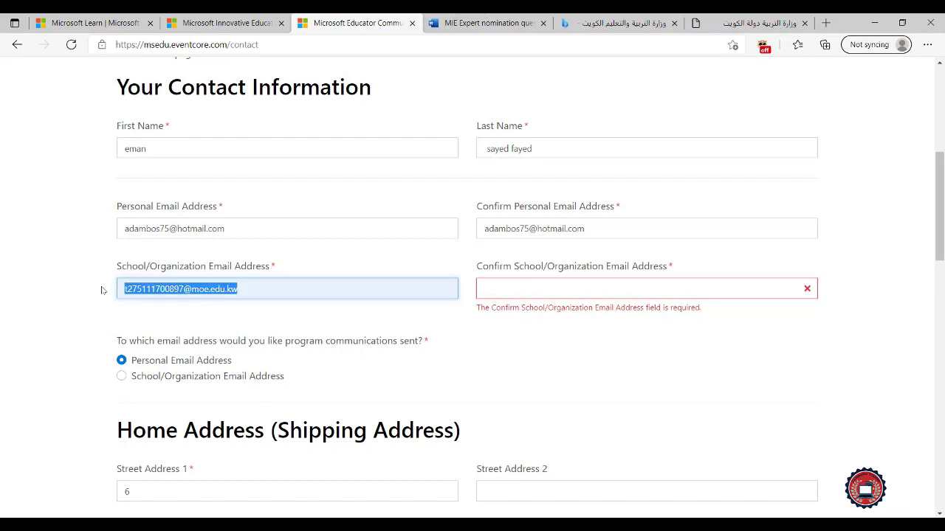
pyautogui.click(501, 288)
pyautogui.hotkey('ctrl', 'v')
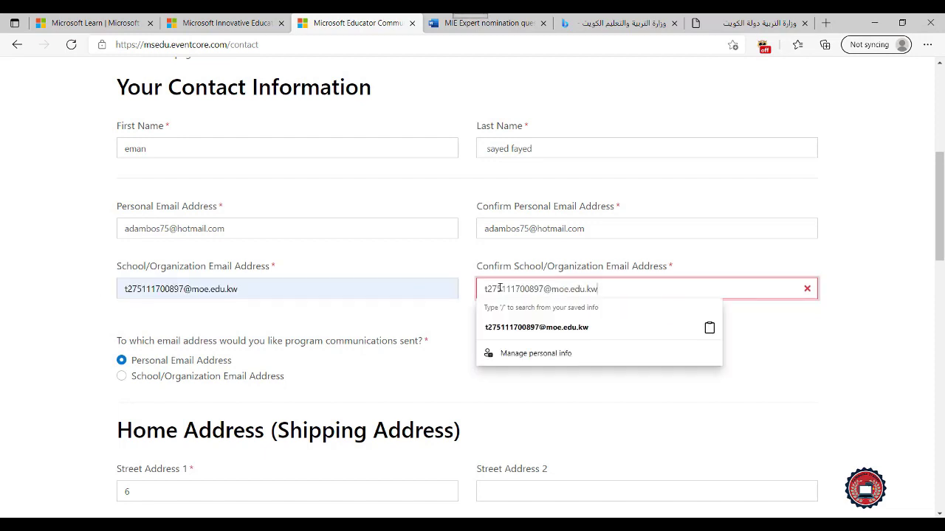
pyautogui.click(856, 353)
pyautogui.scroll(-10, 812, 366)
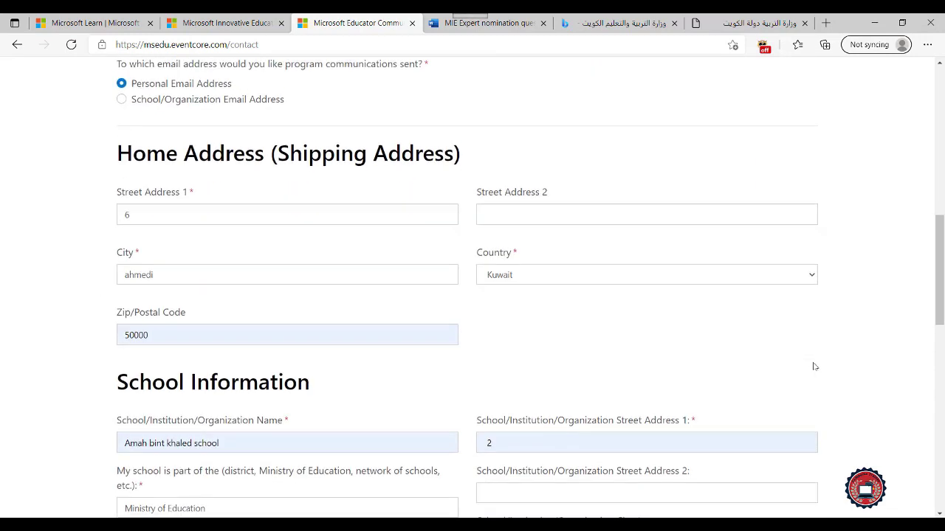
pyautogui.scroll(-2, 403, 427)
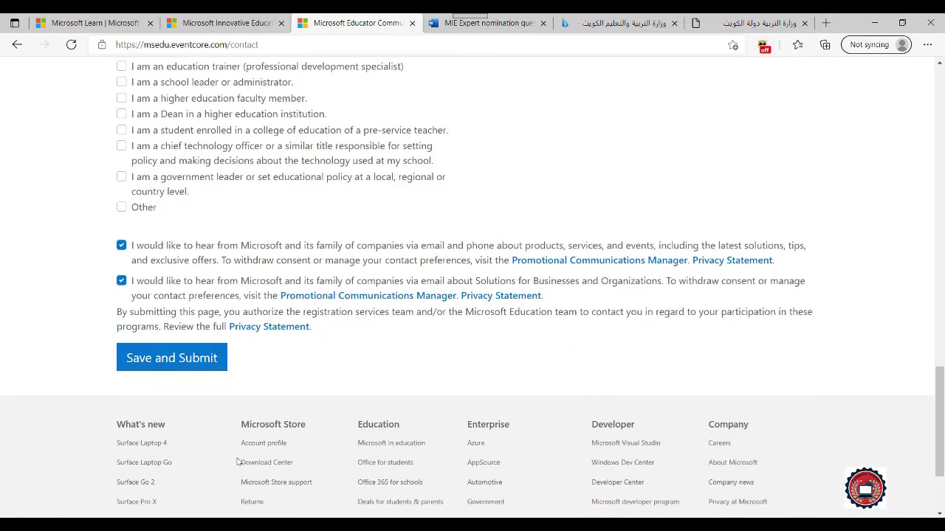
pyautogui.click(188, 358)
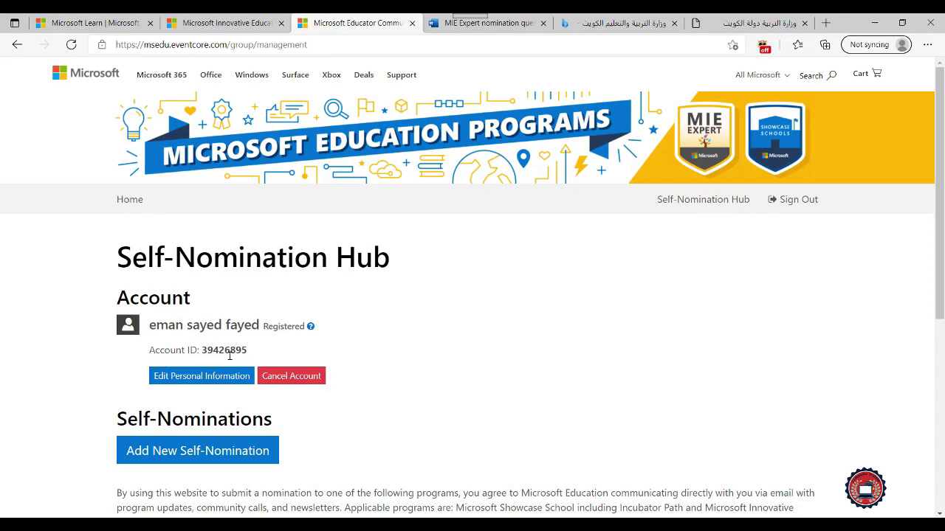
pyautogui.moveTo(204, 350)
pyautogui.mouseDown()
pyautogui.moveTo(247, 350)
pyautogui.moveTo(204, 350)
pyautogui.mouseUp()
pyautogui.click(271, 350)
pyautogui.scroll(-3, 365, 344)
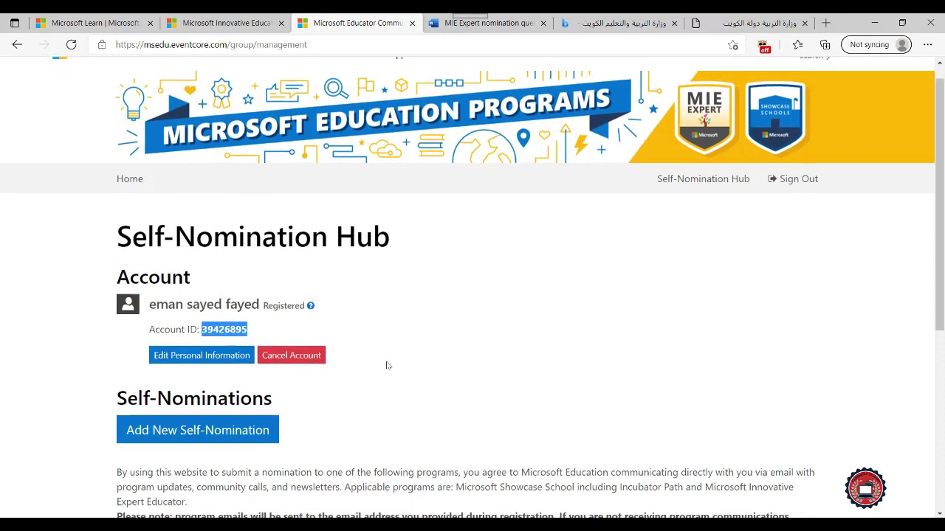
pyautogui.scroll(1, 296, 348)
pyautogui.scroll(1, 295, 348)
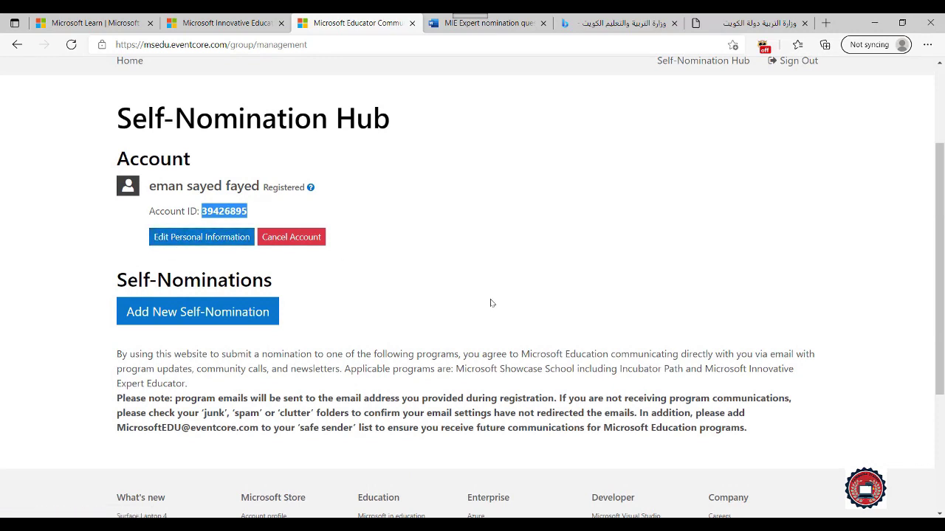
pyautogui.click(192, 244)
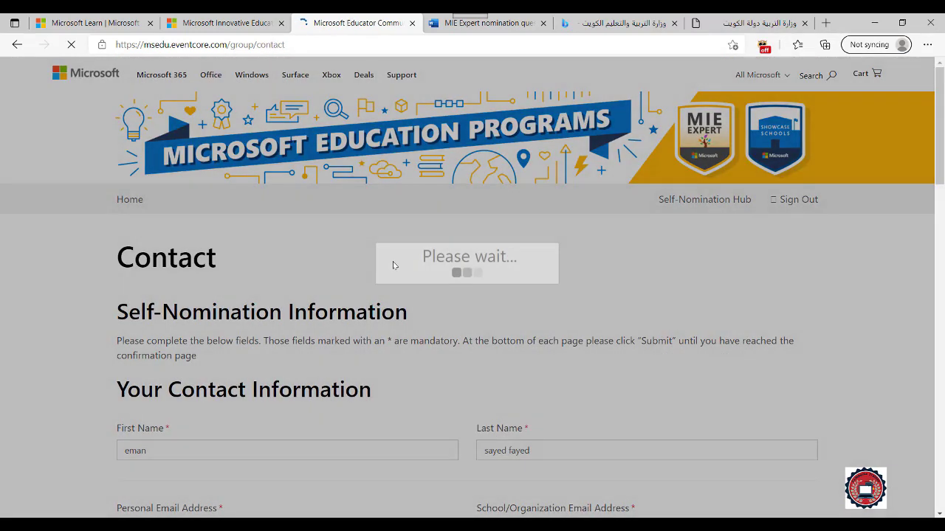
# - Exit the Edit Personal Information form without saving changes
pyautogui.scroll(-10, 286, 338)
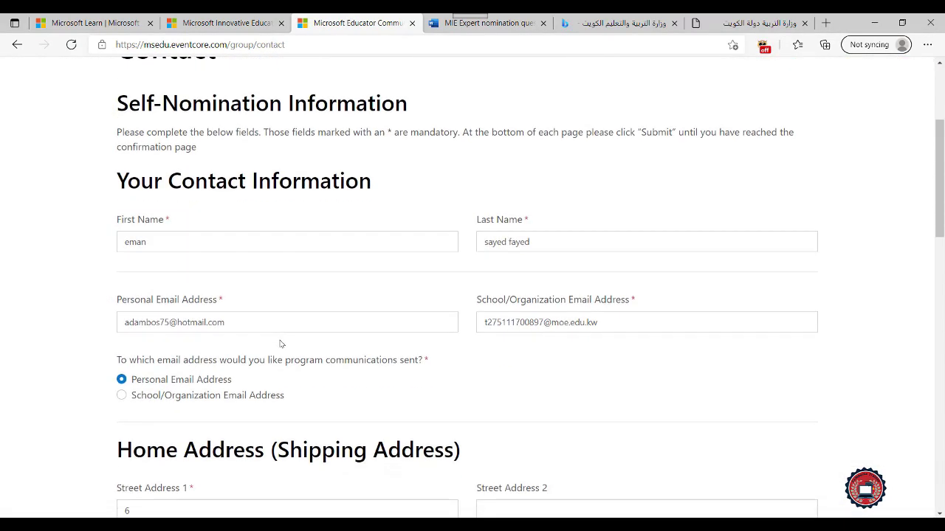
pyautogui.scroll(-7, 275, 348)
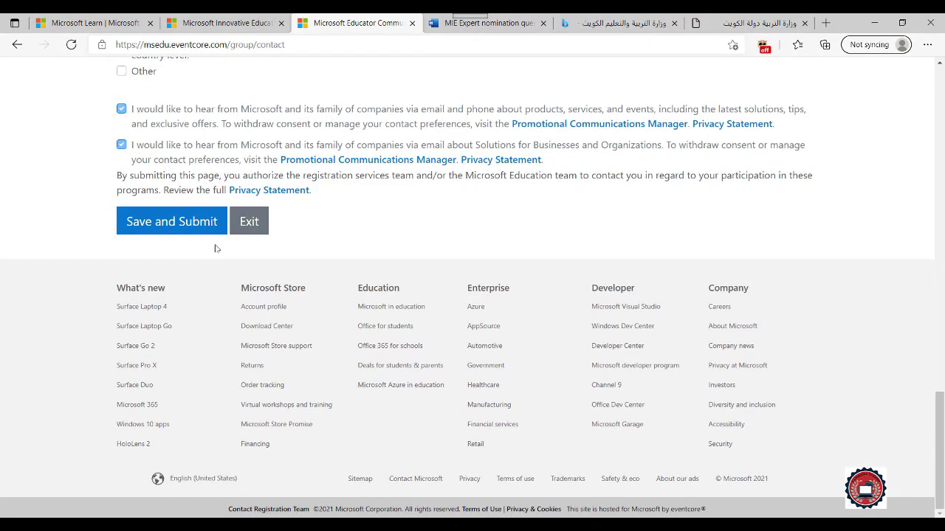
pyautogui.click(256, 222)
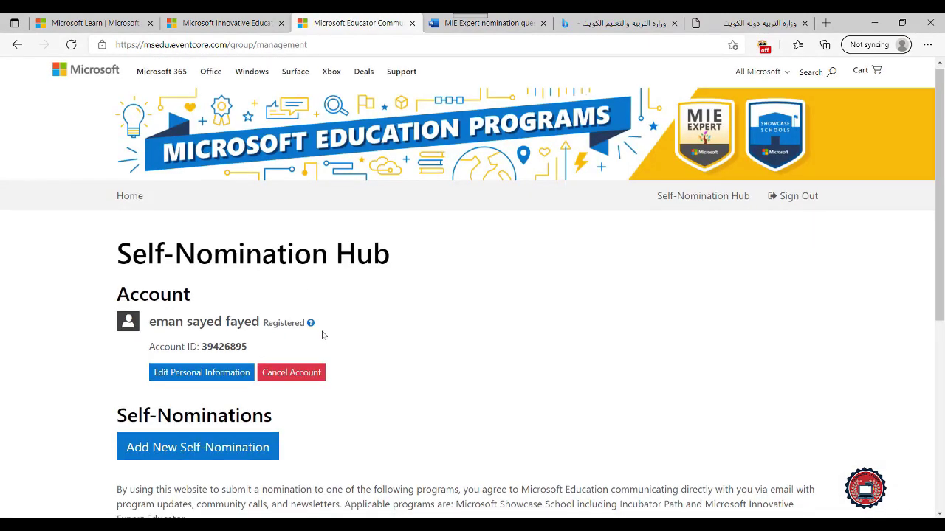
pyautogui.scroll(-3, 324, 244)
pyautogui.scroll(1, 251, 330)
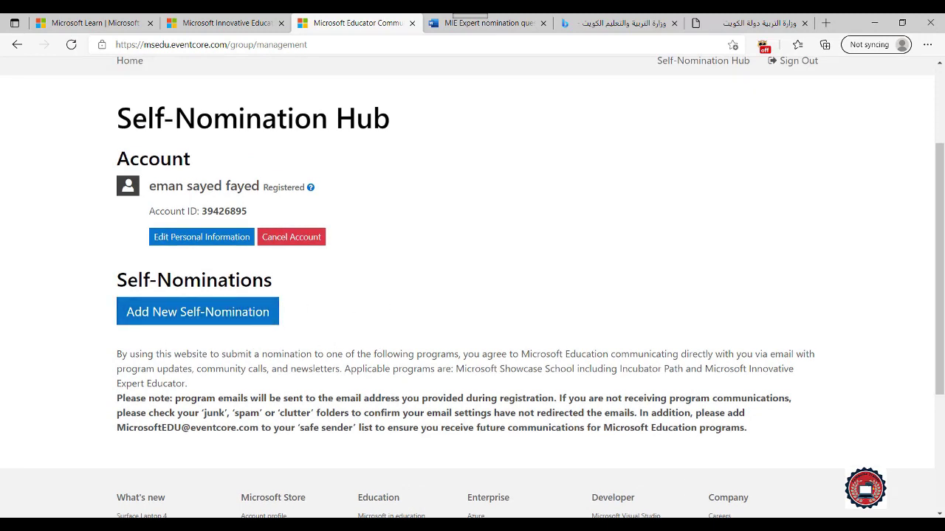
pyautogui.click(678, 515)
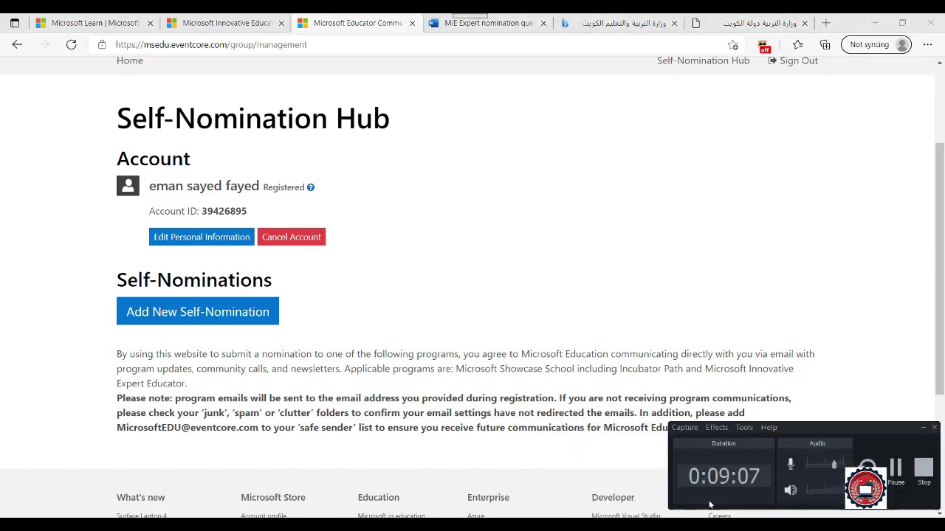
pyautogui.click(893, 472)
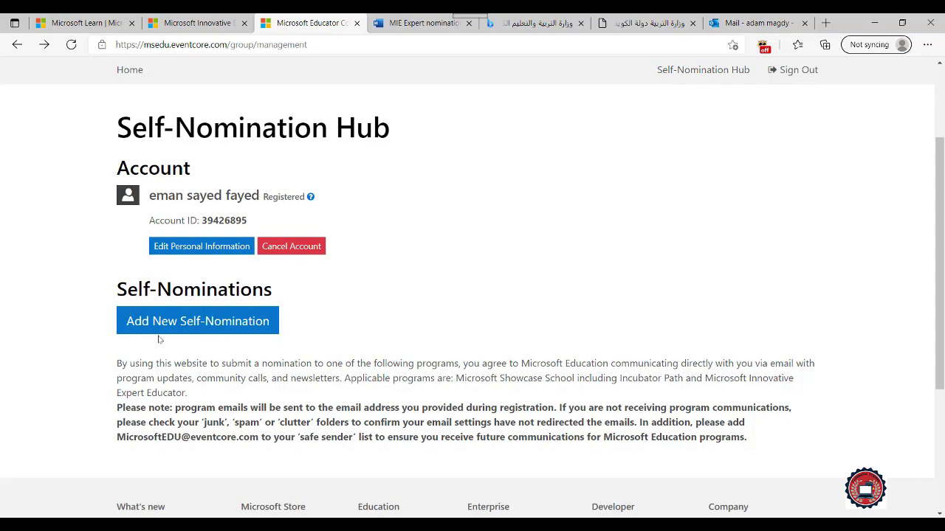
# - Add a new self-nomination for the MIE Experts program
pyautogui.click(214, 326)
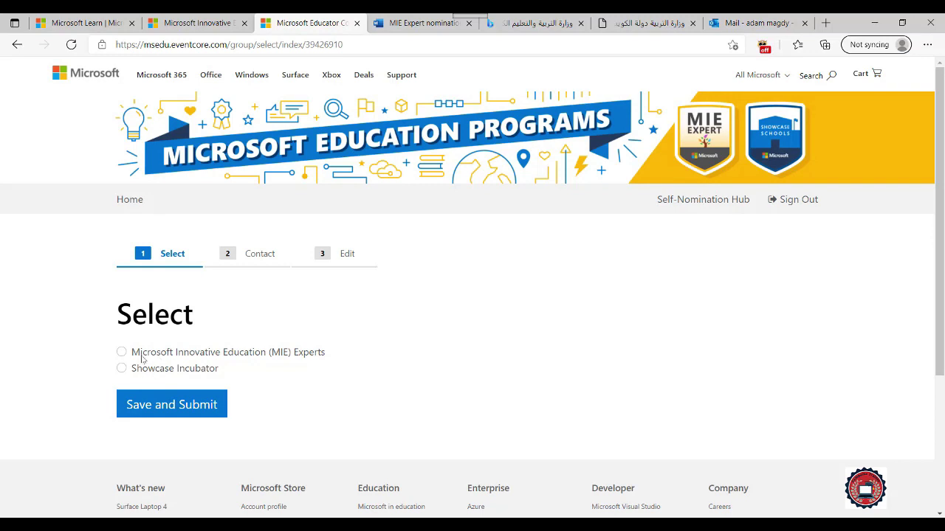
pyautogui.click(145, 356)
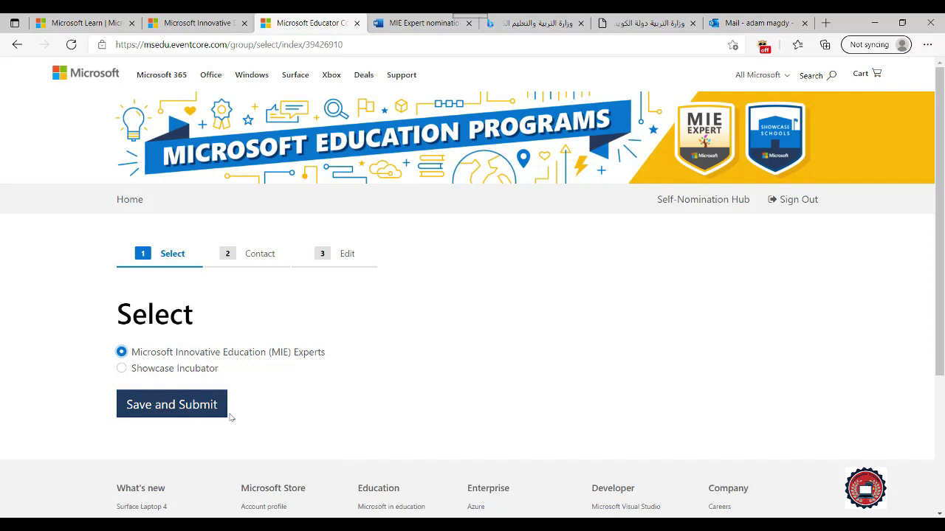
pyautogui.click(190, 413)
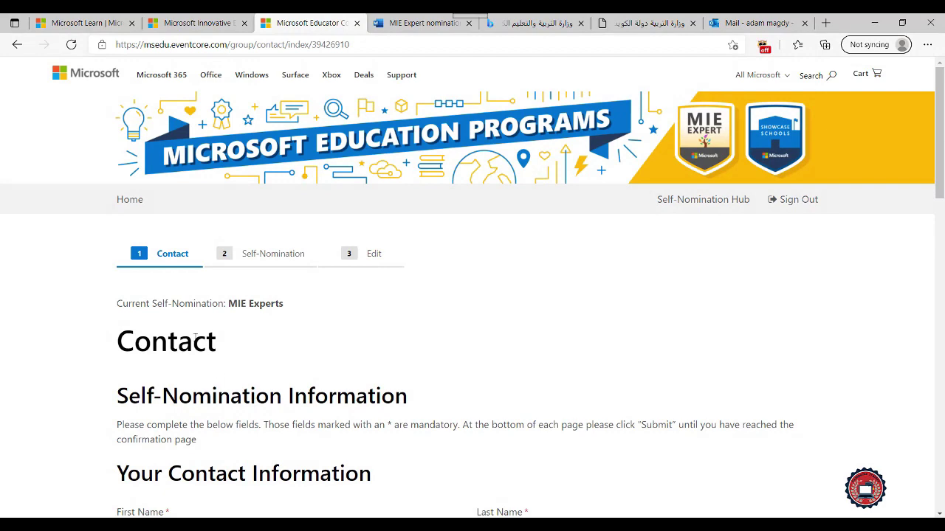
# - Submit the prefilled contact details to reach the Showcase School question
pyautogui.scroll(-5, 190, 365)
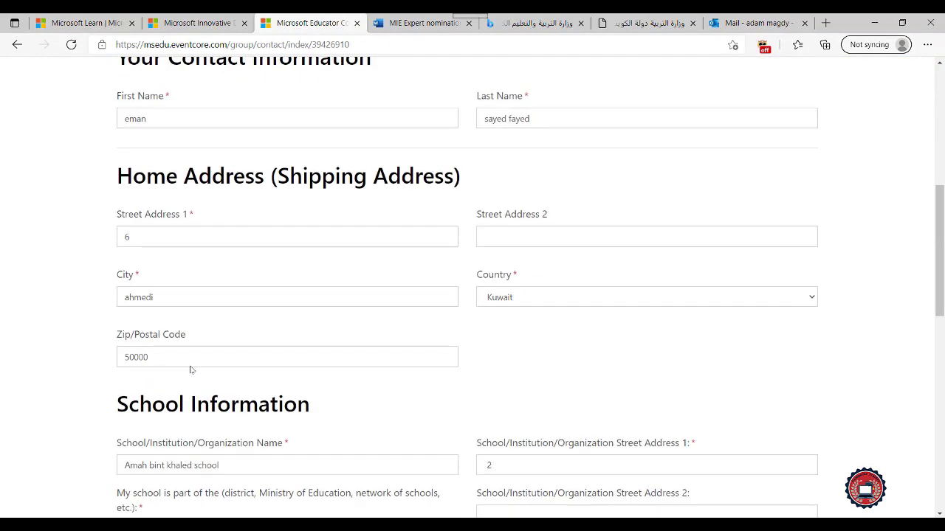
pyautogui.scroll(-12, 189, 376)
pyautogui.scroll(18, 188, 377)
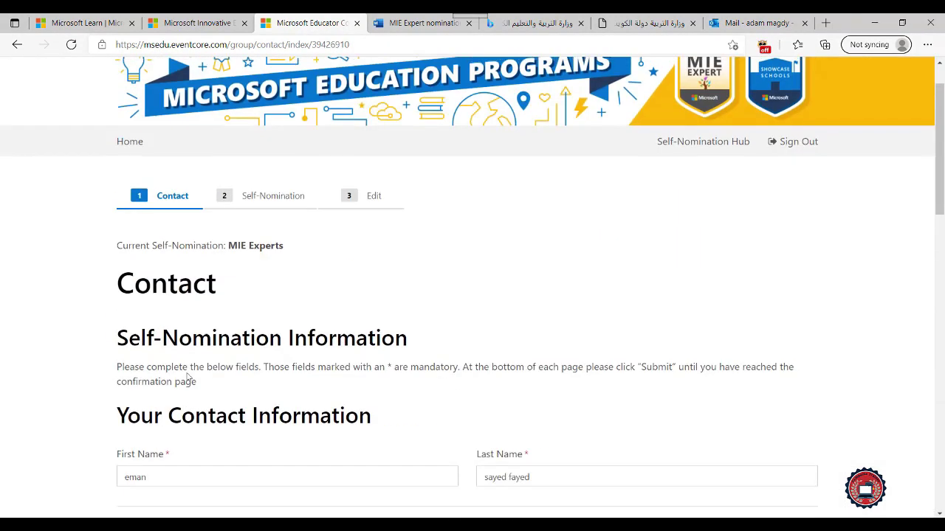
pyautogui.scroll(2, 189, 378)
pyautogui.scroll(-2, 226, 432)
pyautogui.scroll(2, 225, 413)
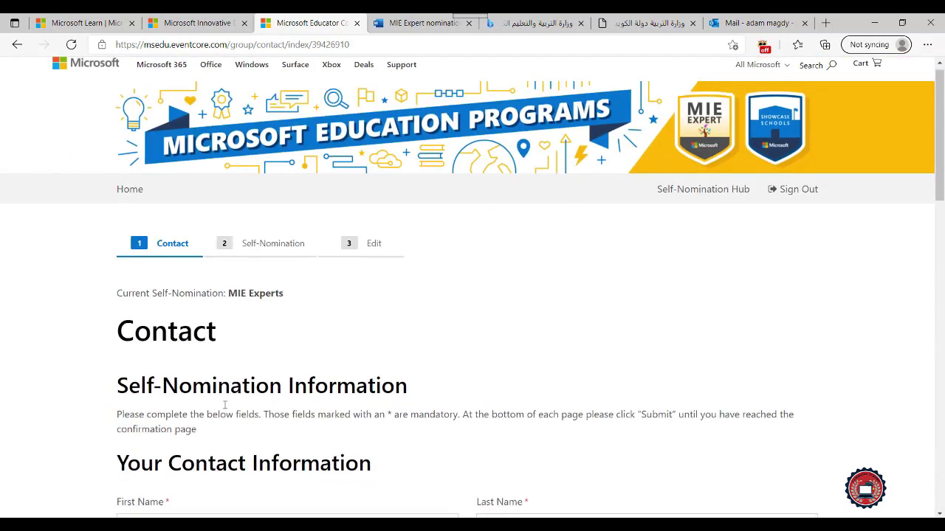
pyautogui.scroll(1, 206, 380)
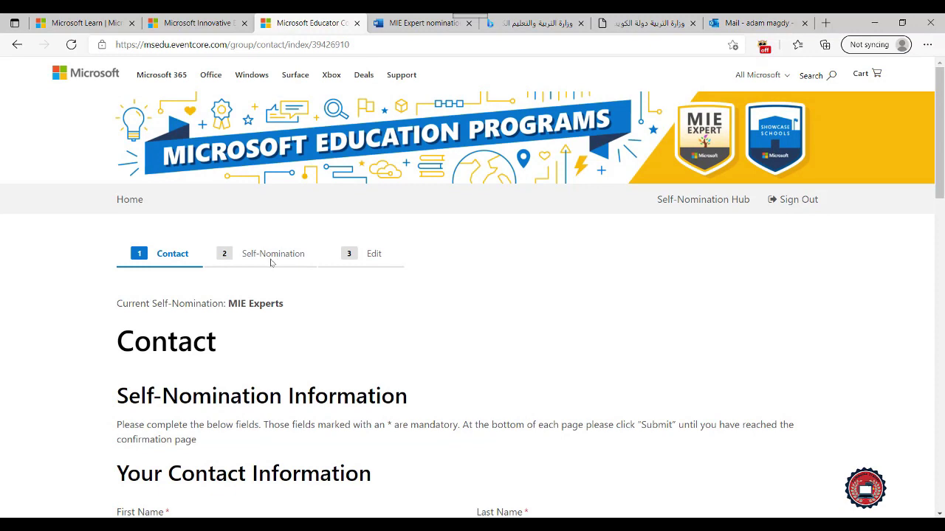
pyautogui.scroll(-15, 249, 337)
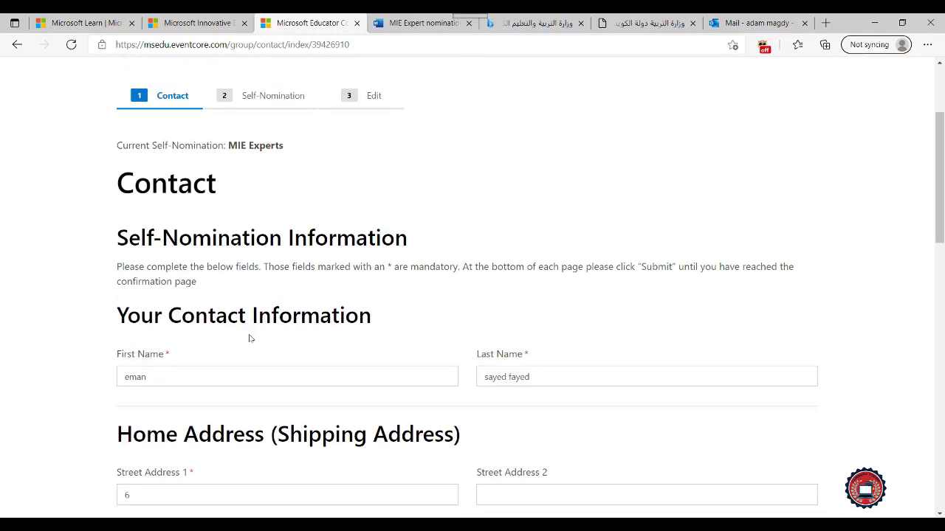
pyautogui.scroll(-1, 258, 370)
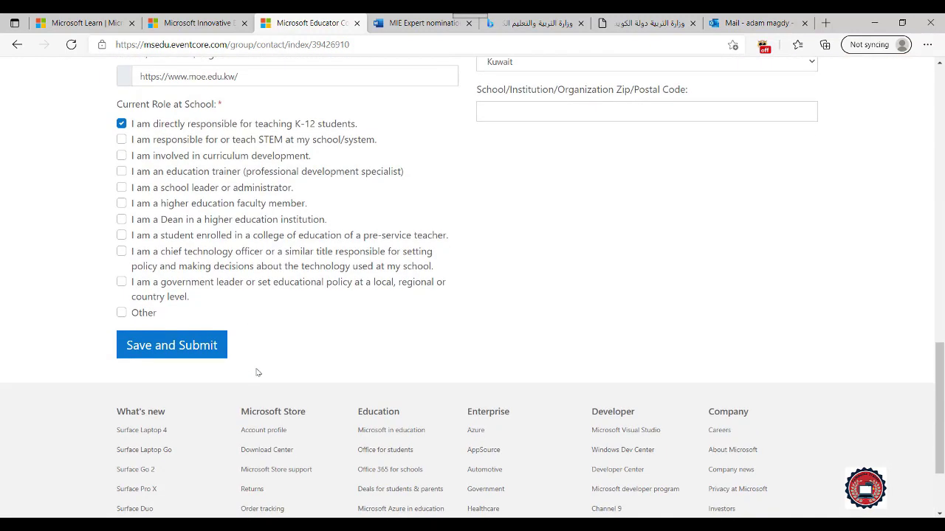
pyautogui.click(162, 352)
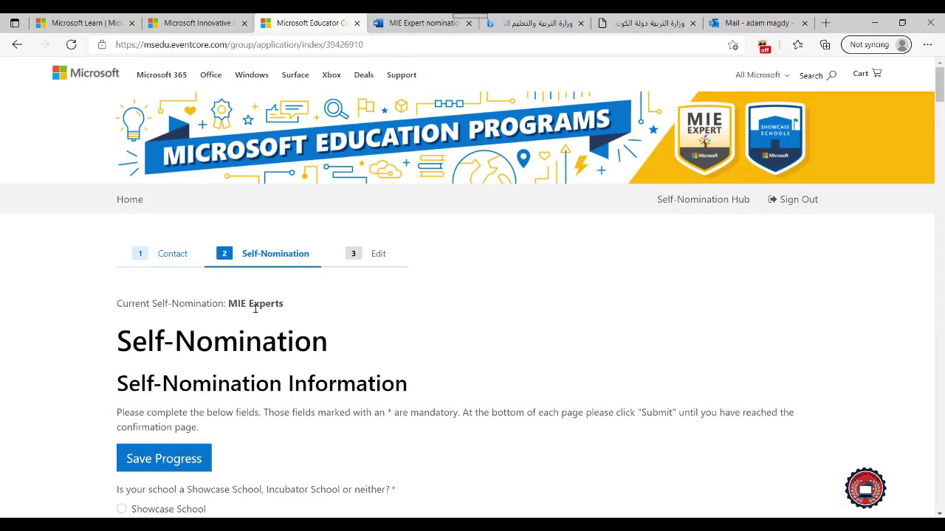
# - Save progress on the Self-Nomination questionnaire and return to the top of the form
pyautogui.scroll(-2, 246, 320)
pyautogui.scroll(-1, 245, 320)
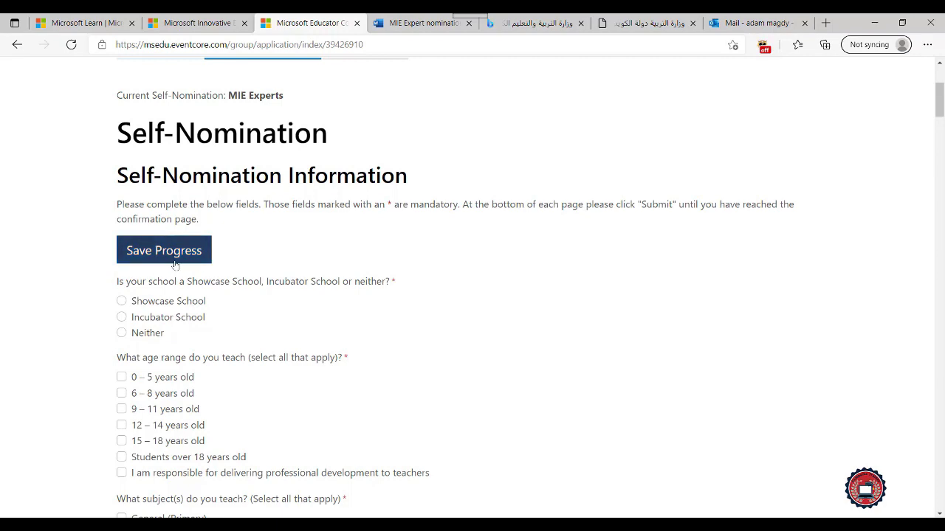
pyautogui.scroll(-2, 221, 334)
pyautogui.scroll(-20, 221, 335)
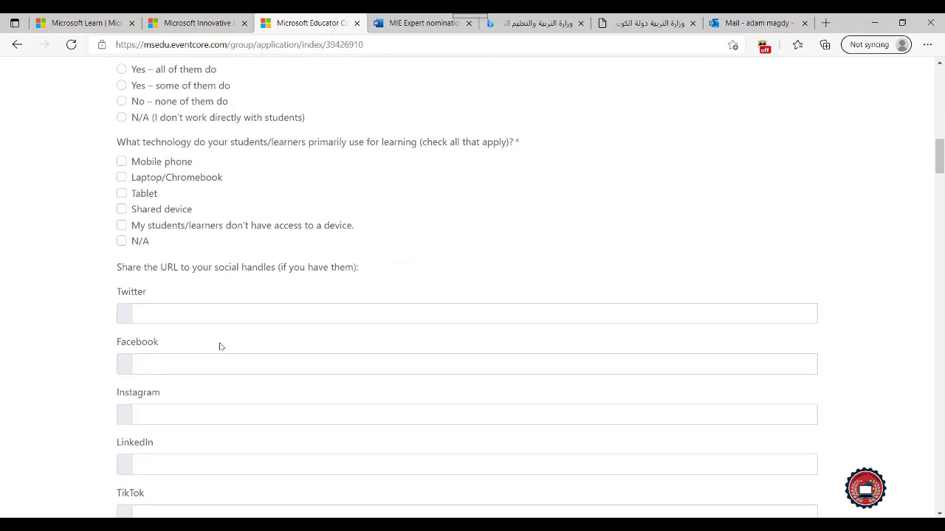
pyautogui.scroll(-20, 215, 358)
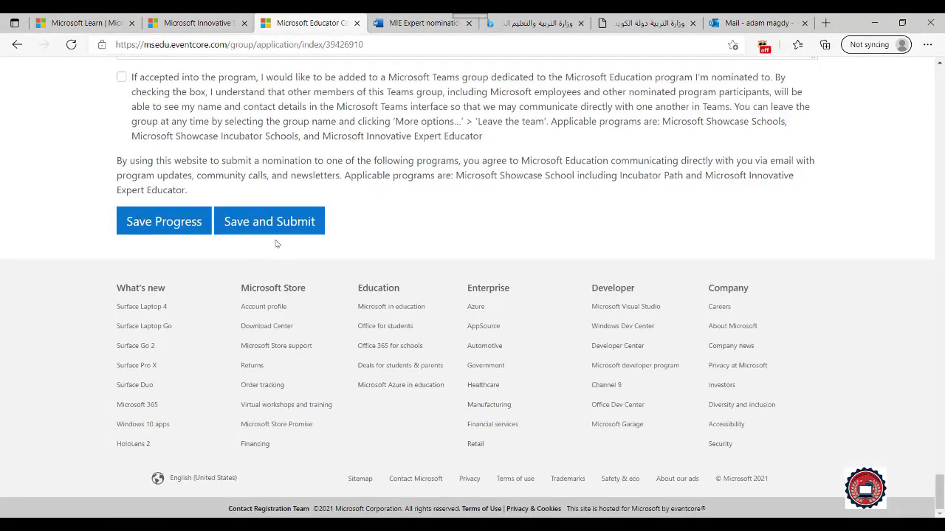
pyautogui.click(174, 225)
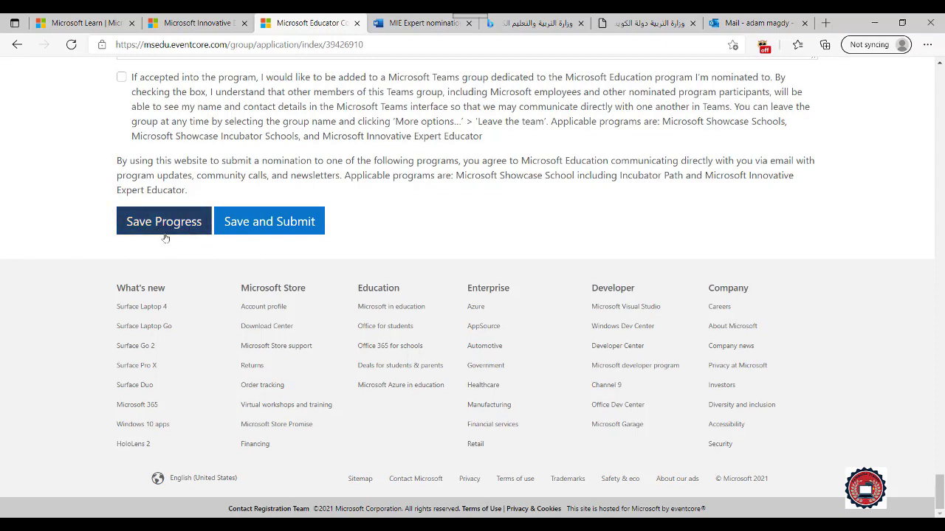
pyautogui.scroll(20, 331, 259)
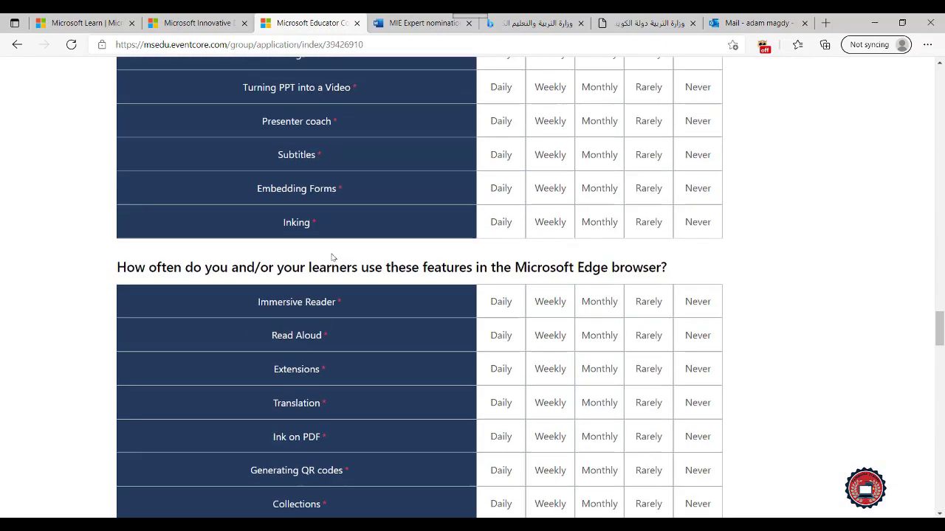
pyautogui.scroll(10, 323, 262)
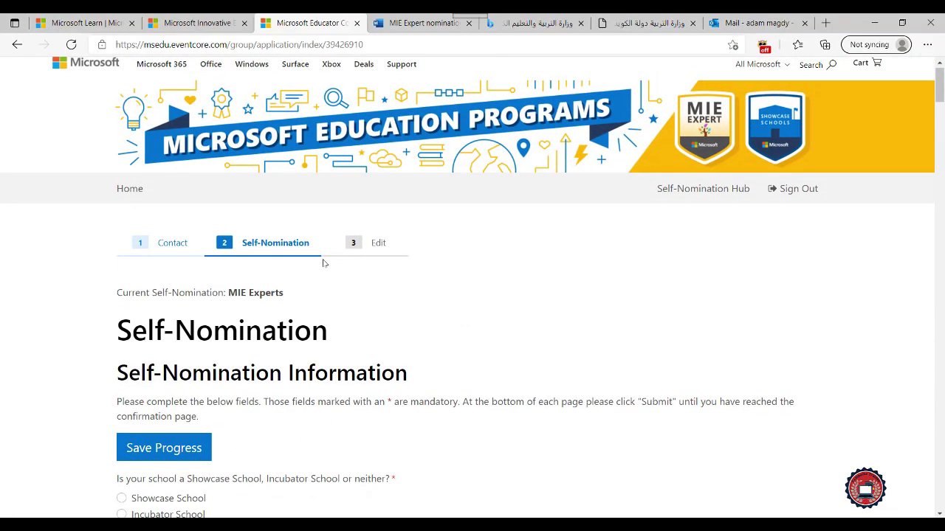
# - Answer Neither to the Showcase School question and enter 'ah bimnt khaled' as the school name
pyautogui.scroll(-3, 316, 271)
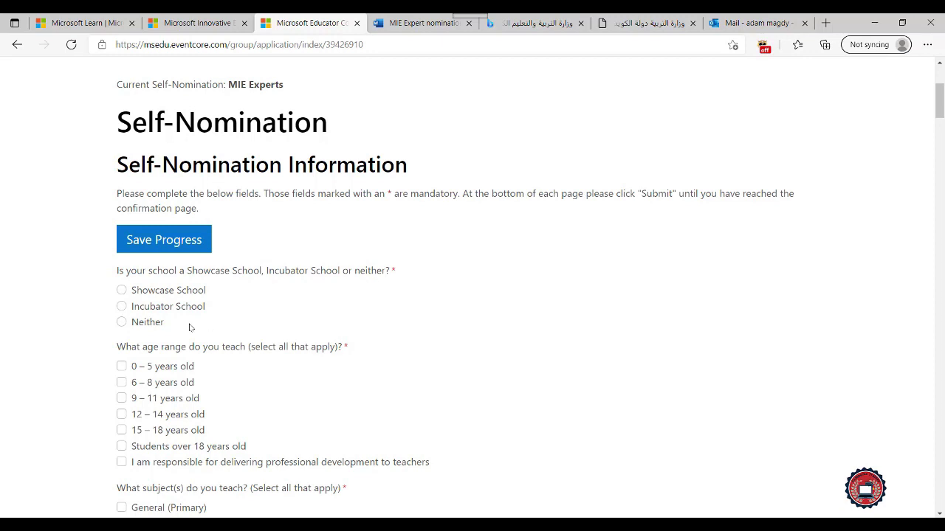
pyautogui.click(122, 322)
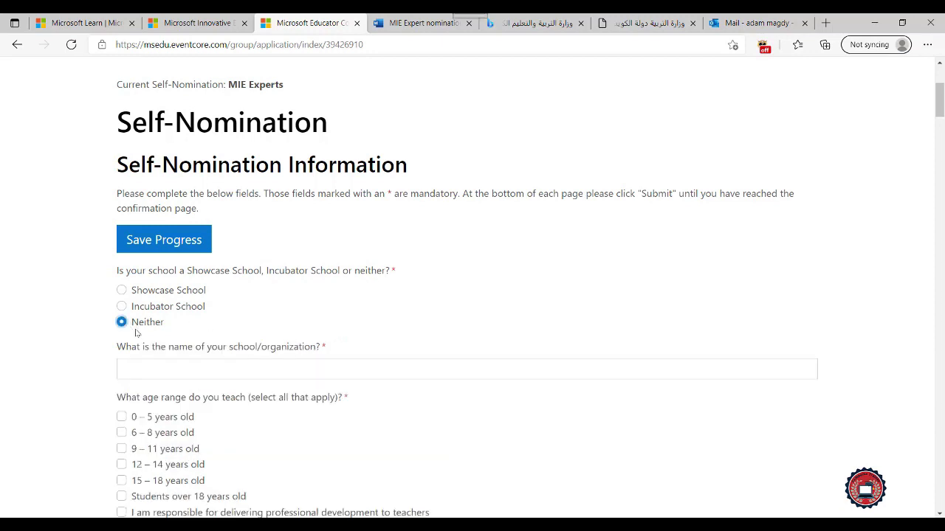
pyautogui.scroll(-1, 199, 306)
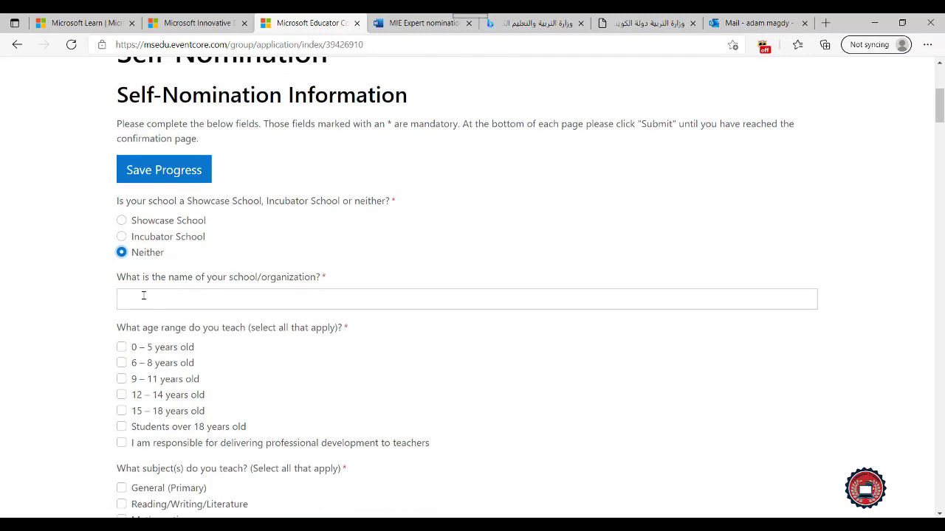
pyautogui.click(207, 297)
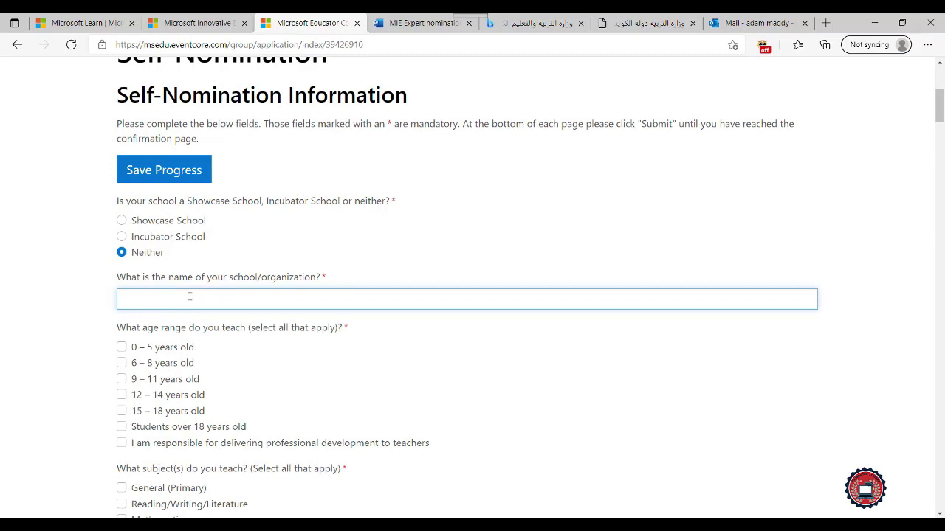
pyautogui.write('ah')
pyautogui.write(' bim')
pyautogui.write('nt k')
pyautogui.write('haled')
pyautogui.scroll(-1, 195, 329)
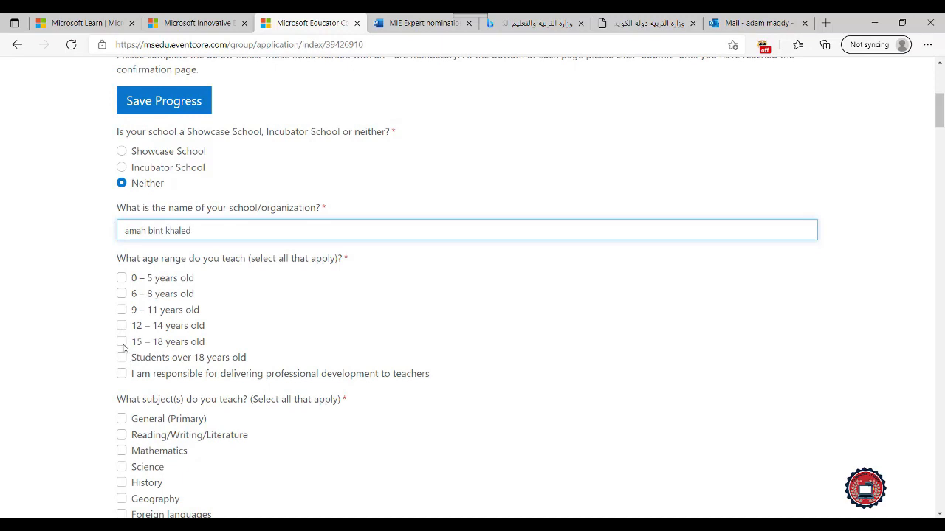
# - Mark 12–14 years old as the age range and Computing as the only subject taught
pyautogui.click(122, 326)
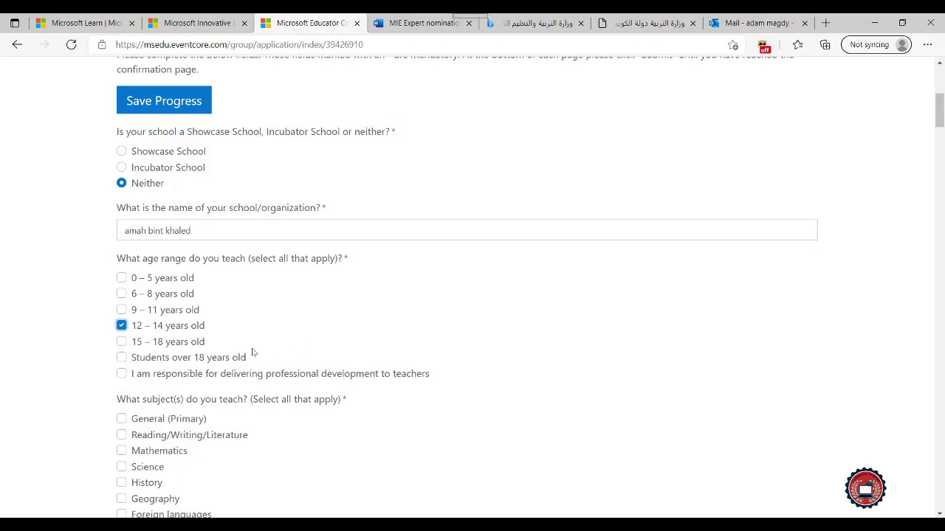
pyautogui.scroll(-1, 239, 354)
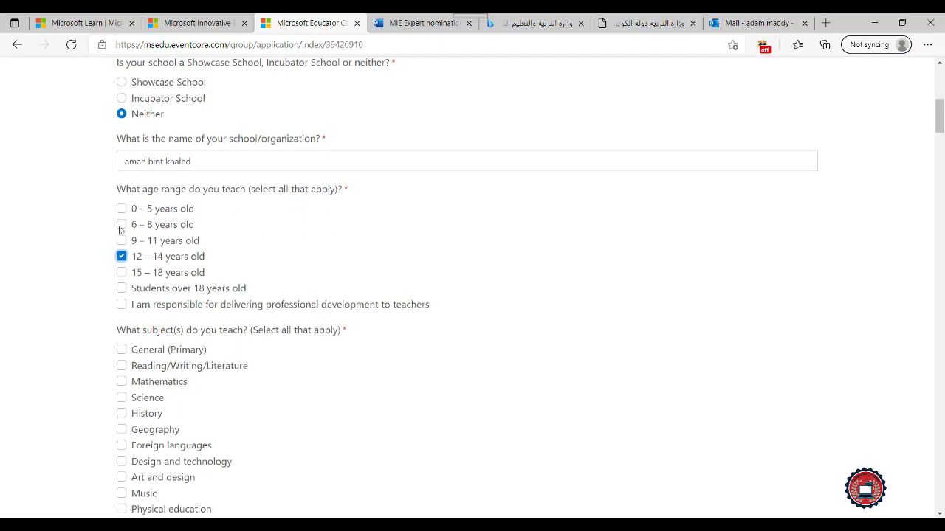
pyautogui.scroll(-2, 120, 339)
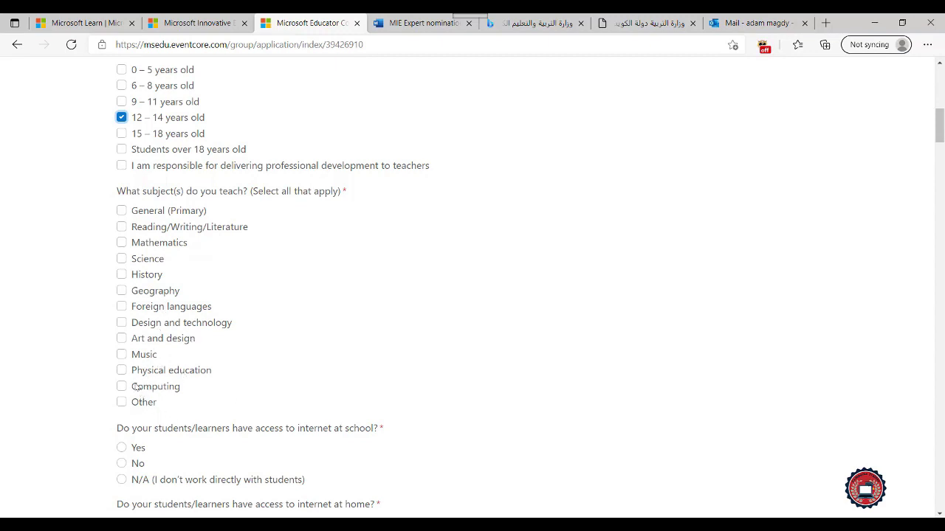
pyautogui.click(121, 389)
pyautogui.click(122, 403)
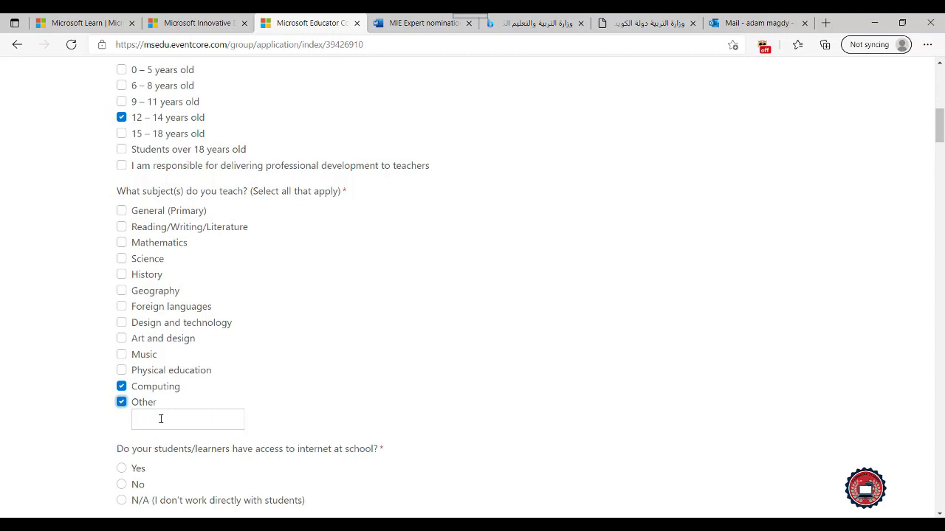
pyautogui.click(121, 402)
# - Answer Yes for student internet access at school
pyautogui.scroll(-2, 341, 223)
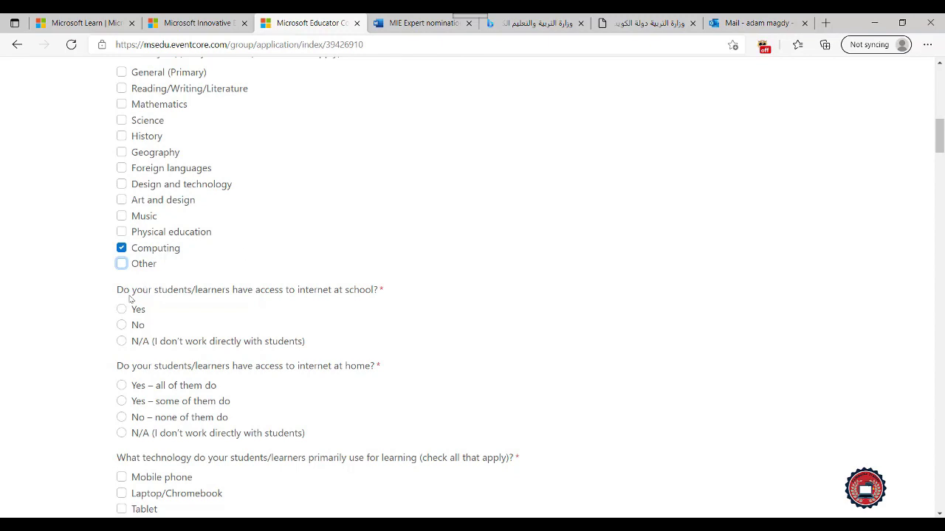
pyautogui.scroll(-1, 142, 301)
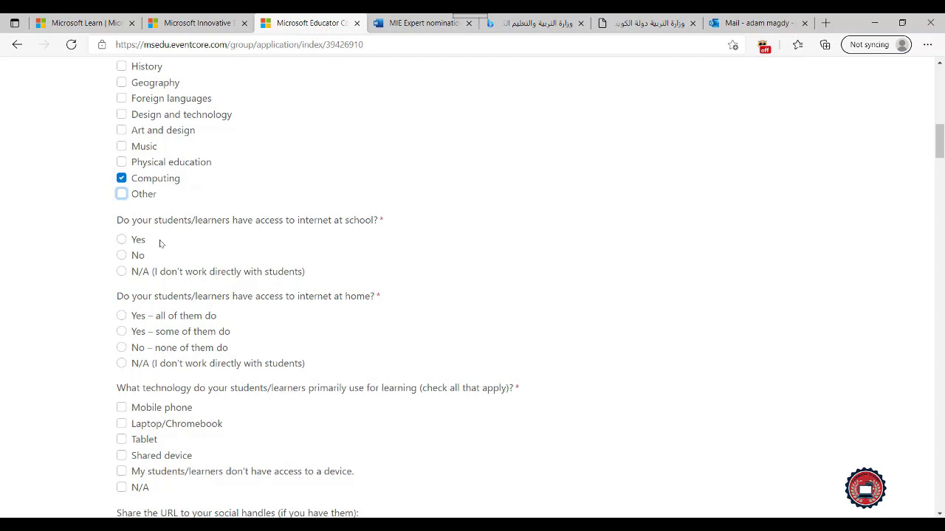
pyautogui.click(125, 240)
# - Answer 'Yes – all of them do' for home internet and tick Mobile phone, Laptop/Chromebook and Tablet
pyautogui.scroll(-2, 167, 239)
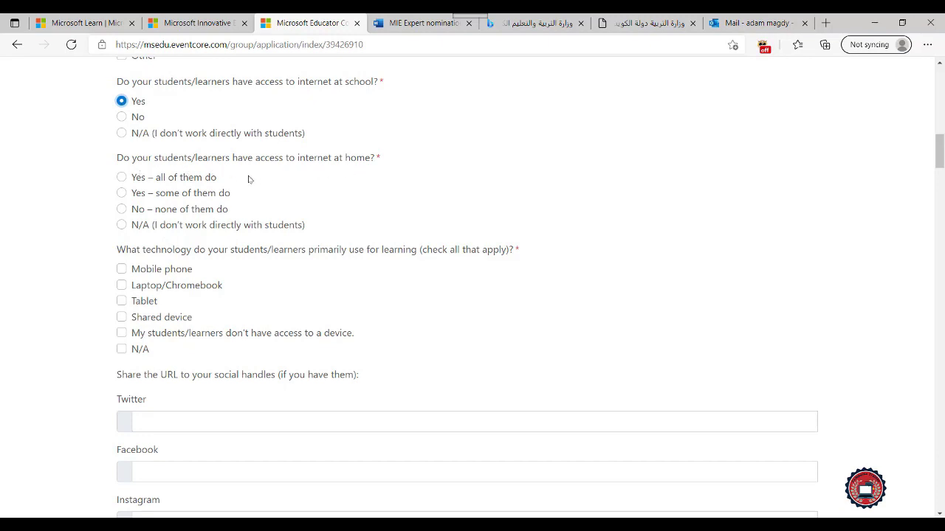
pyautogui.click(187, 181)
pyautogui.click(122, 271)
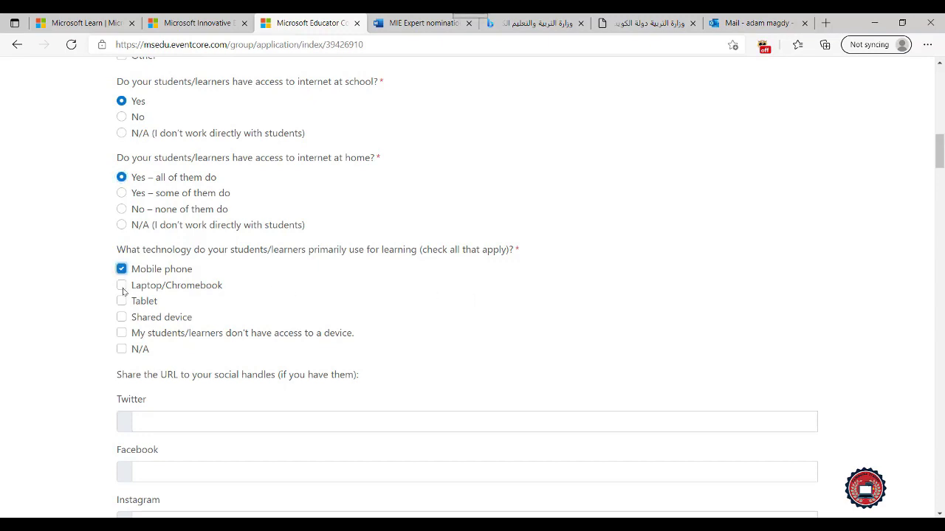
pyautogui.click(122, 286)
pyautogui.click(122, 302)
pyautogui.scroll(-2, 199, 336)
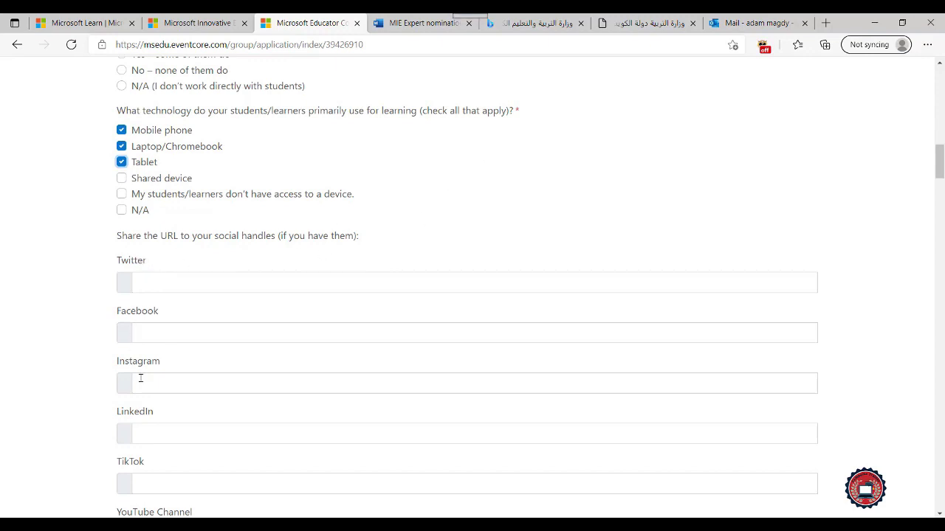
pyautogui.scroll(-3, 156, 317)
pyautogui.scroll(3, 157, 317)
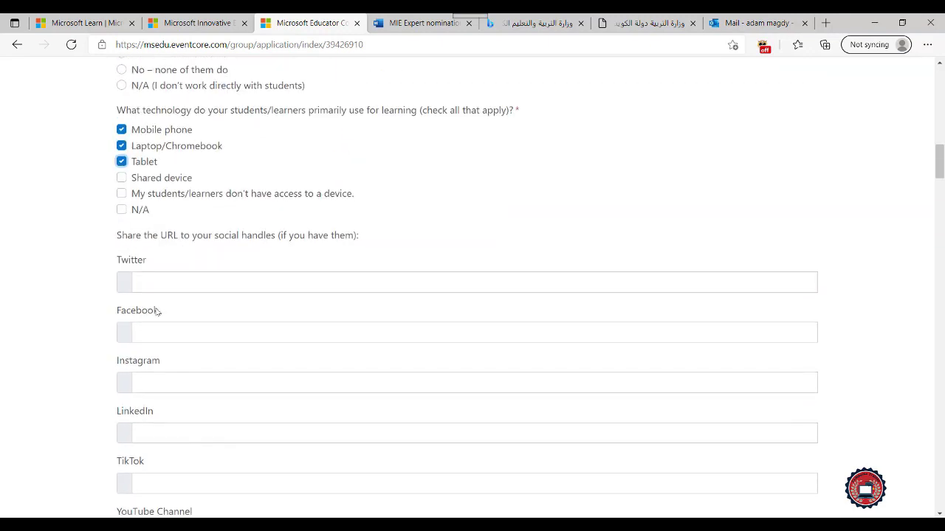
# - Leave the Twitter, Instagram and LinkedIn handle fields blank and switch to the Outlook Mail tab
pyautogui.click(157, 284)
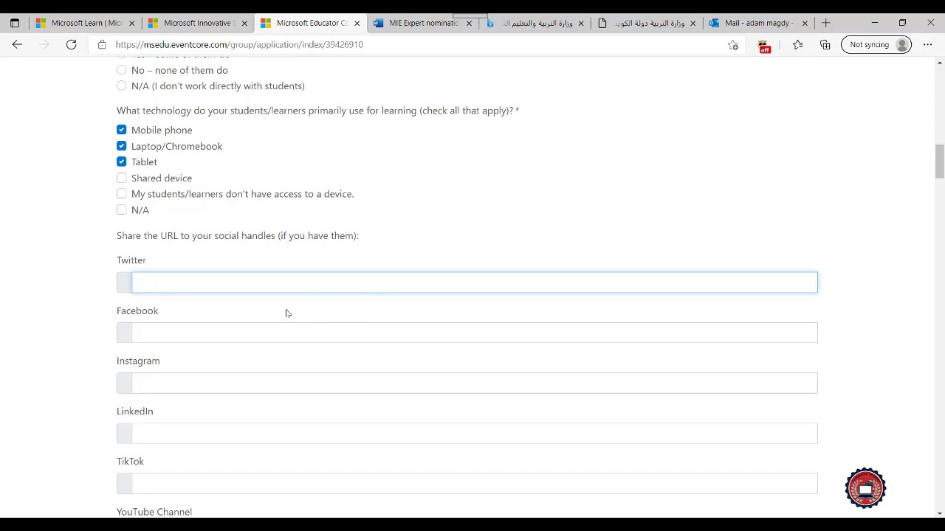
pyautogui.click(174, 383)
pyautogui.scroll(-2, 173, 384)
pyautogui.click(171, 291)
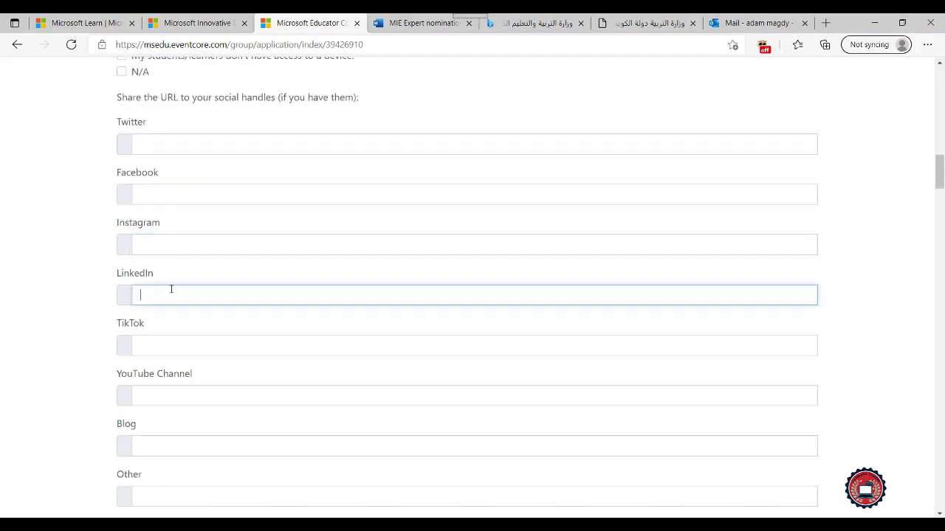
pyautogui.click(768, 24)
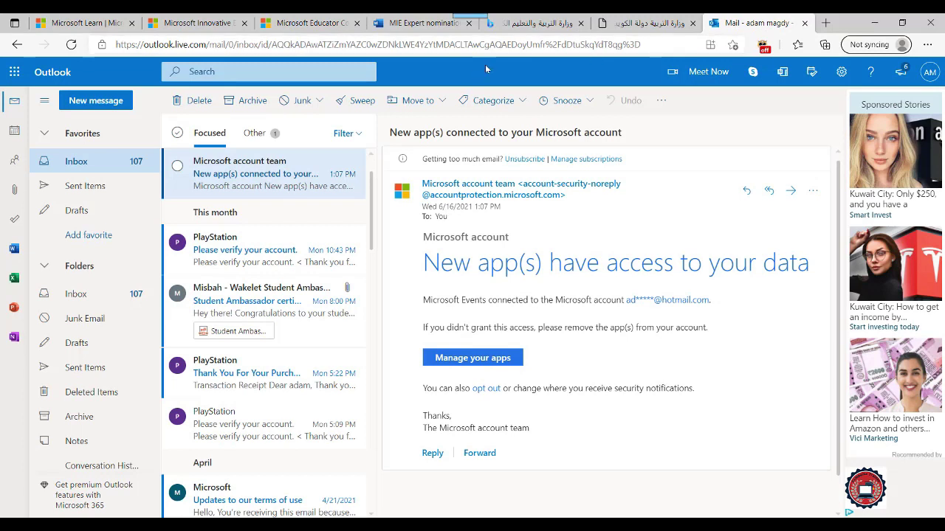
# - Copy the Outlook mailbox page's web address and go back to the Educator Center form
pyautogui.moveTo(643, 44); pyautogui.dragTo(111, 45)
pyautogui.rightClick(188, 46)
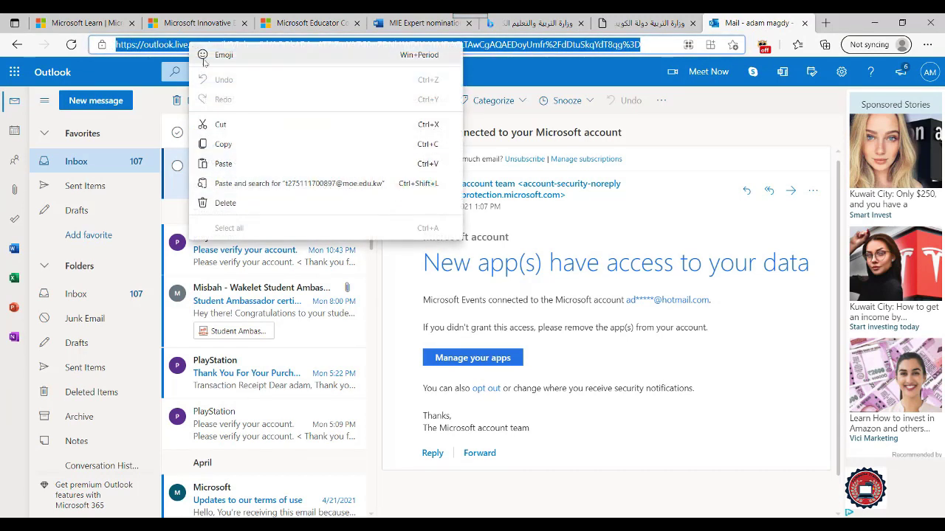
pyautogui.click(322, 143)
pyautogui.click(662, 28)
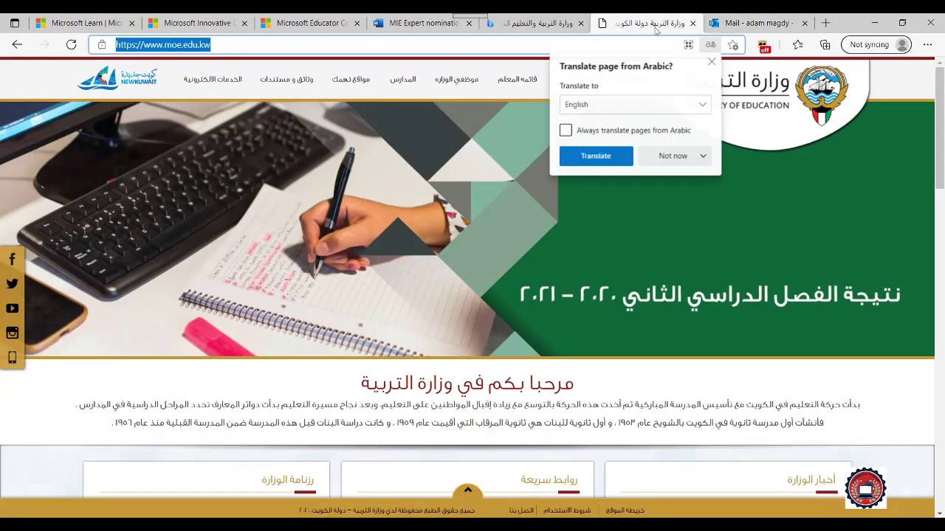
pyautogui.click(314, 23)
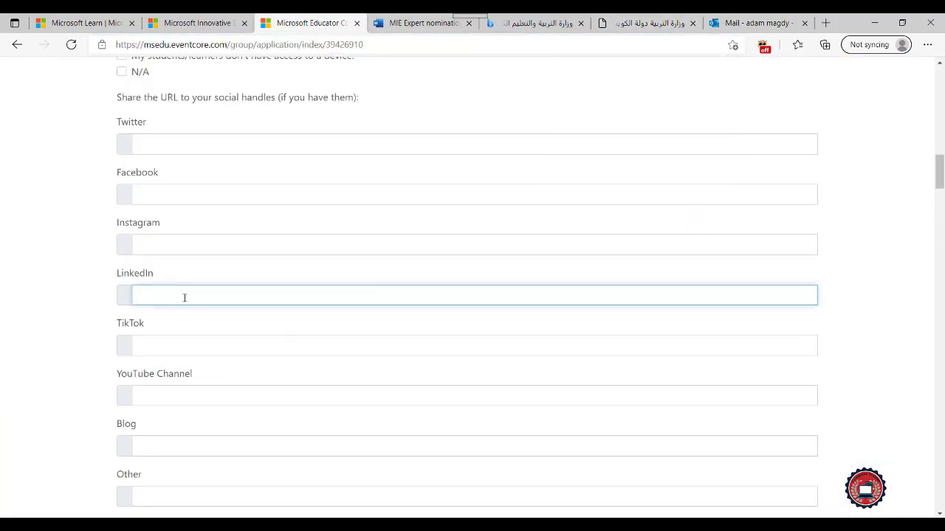
# - Set the Twitter followers count to 3 with the spinner
pyautogui.click(179, 140)
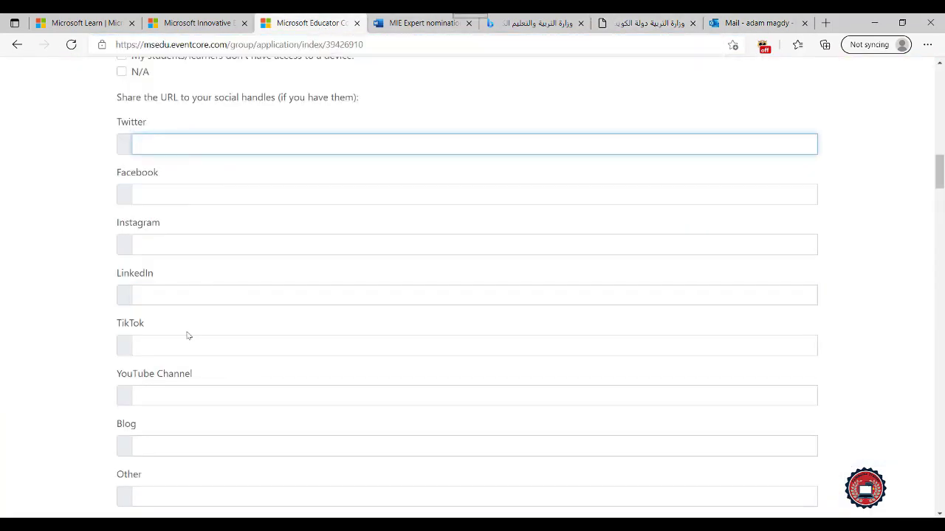
pyautogui.scroll(-1, 237, 410)
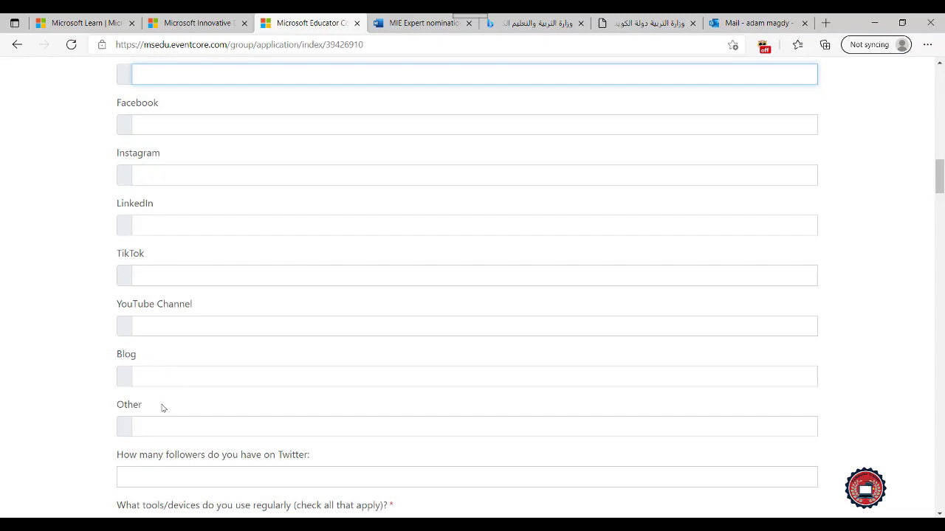
pyautogui.click(165, 426)
pyautogui.scroll(-3, 238, 300)
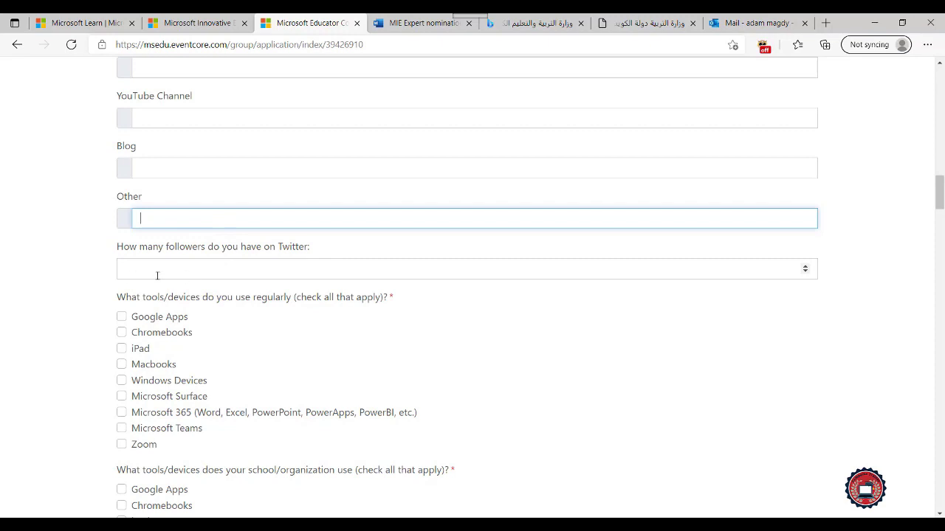
pyautogui.click(273, 274)
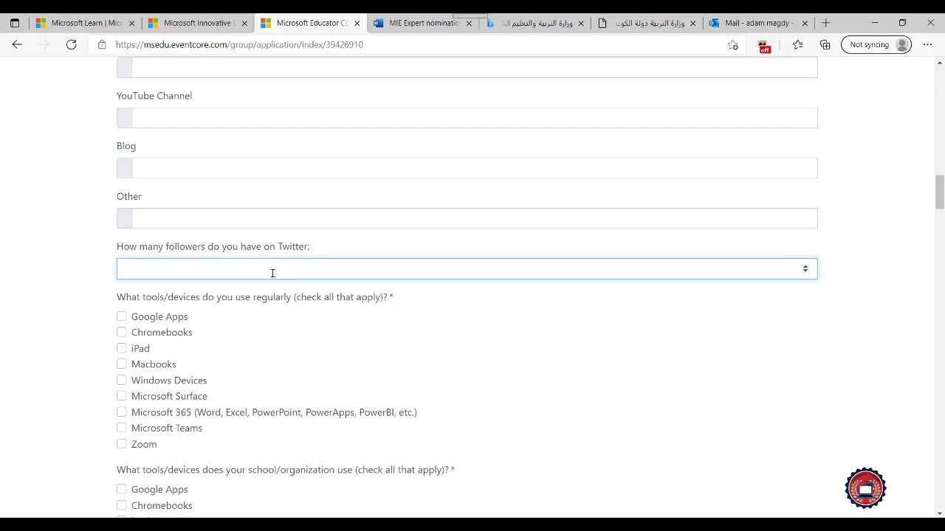
pyautogui.click(806, 273)
pyautogui.click(805, 269)
pyautogui.click(806, 269)
pyautogui.click(805, 270)
# - Tick Google Apps, iPad, Macbooks, Windows Devices, Microsoft 365, Microsoft Teams and Zoom as regularly used tools
pyautogui.scroll(-1, 463, 293)
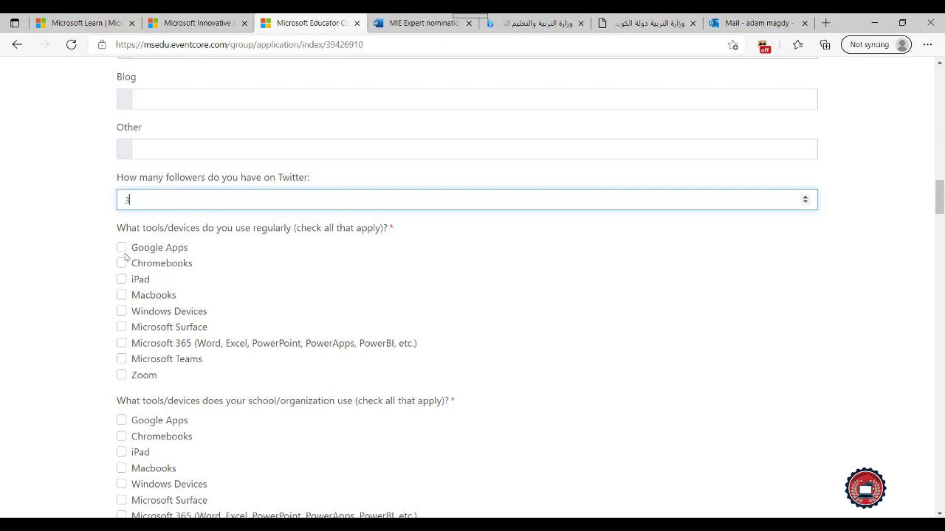
pyautogui.click(122, 249)
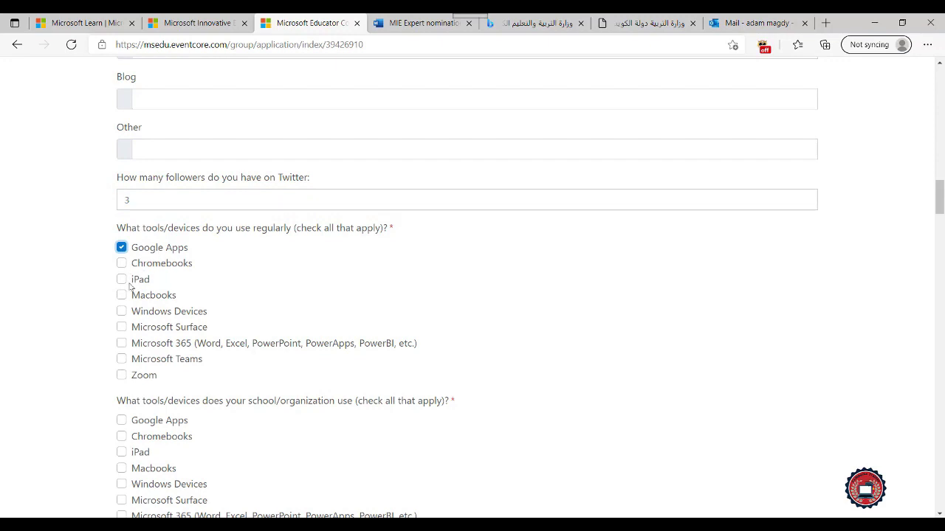
pyautogui.click(123, 280)
pyautogui.click(123, 295)
pyautogui.click(123, 313)
pyautogui.click(123, 344)
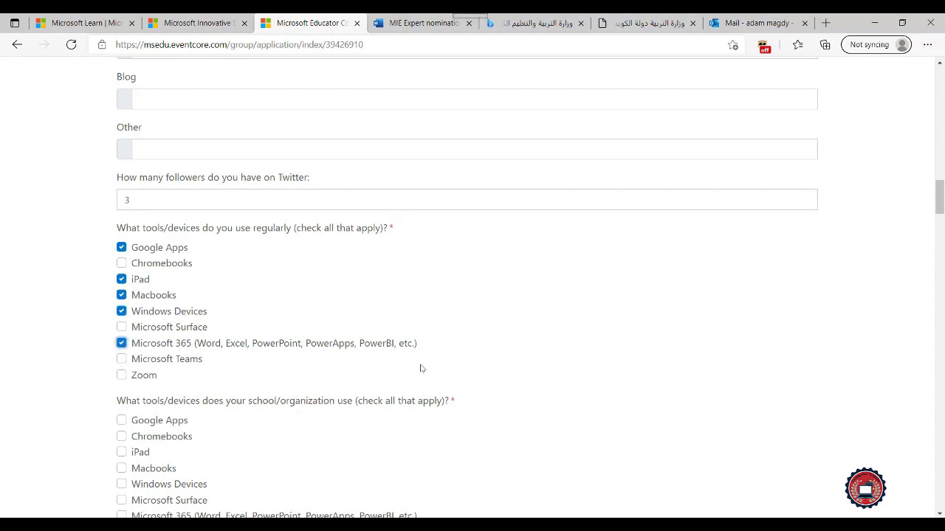
pyautogui.click(122, 359)
pyautogui.click(123, 377)
# - Tick Google Apps, iPad, Macbooks, Windows Devices, Microsoft 365 and Microsoft Teams as school tools
pyautogui.scroll(-1, 225, 274)
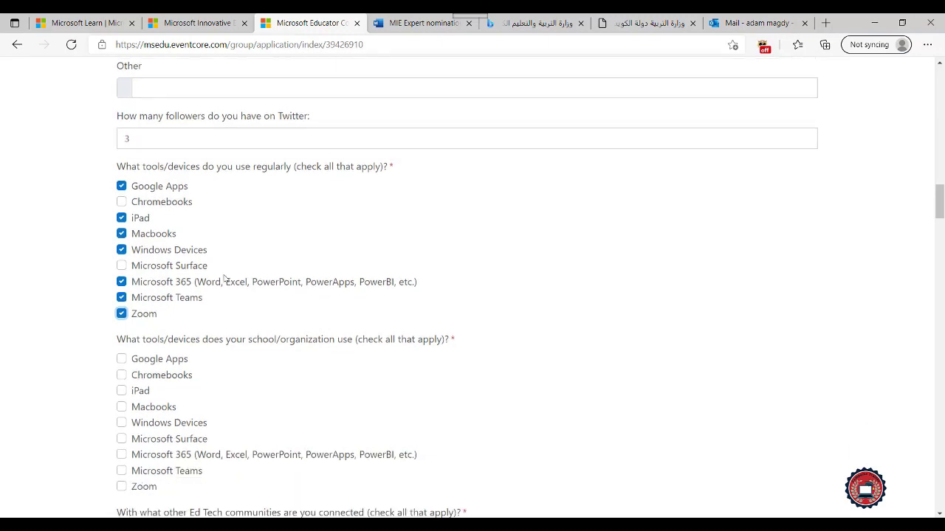
pyautogui.scroll(-1, 226, 279)
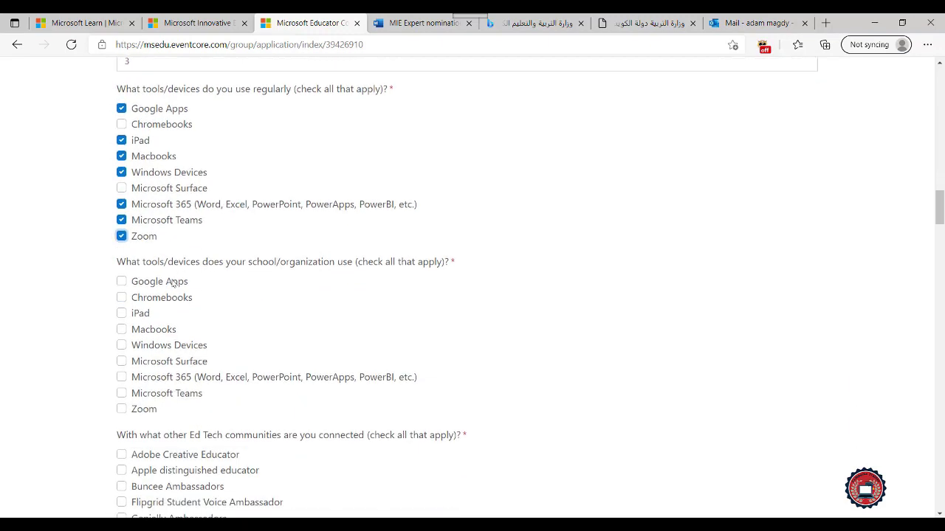
pyautogui.scroll(-1, 174, 284)
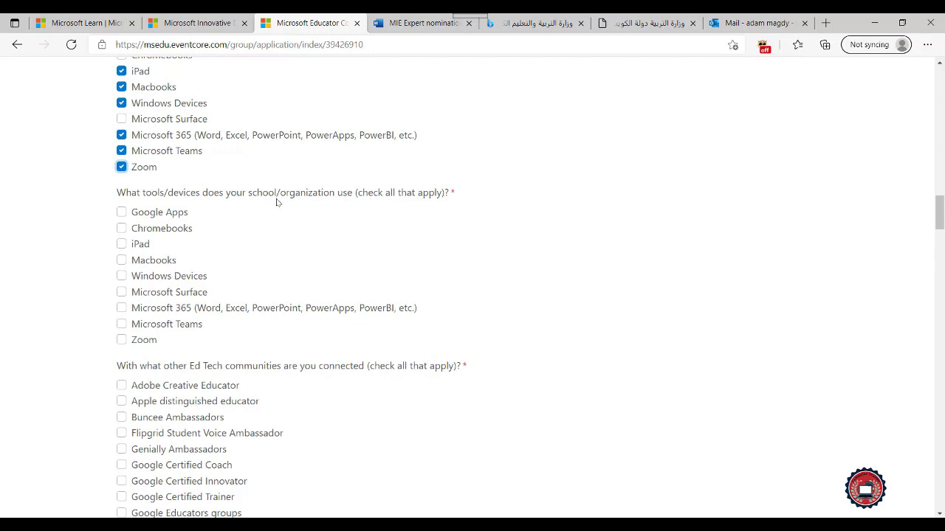
pyautogui.moveTo(257, 193); pyautogui.dragTo(271, 211)
pyautogui.click(167, 215)
pyautogui.click(141, 246)
pyautogui.click(139, 263)
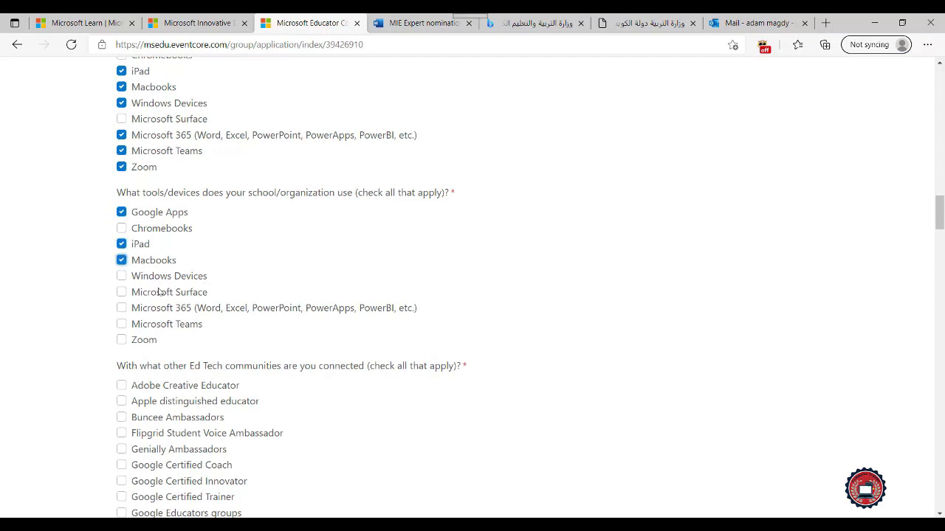
pyautogui.click(147, 279)
pyautogui.click(122, 310)
pyautogui.click(121, 324)
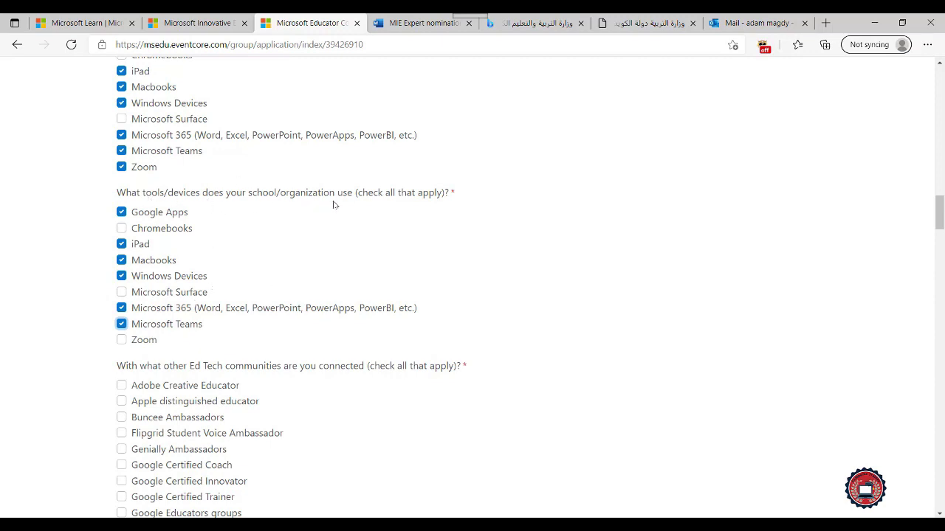
pyautogui.scroll(-3, 329, 222)
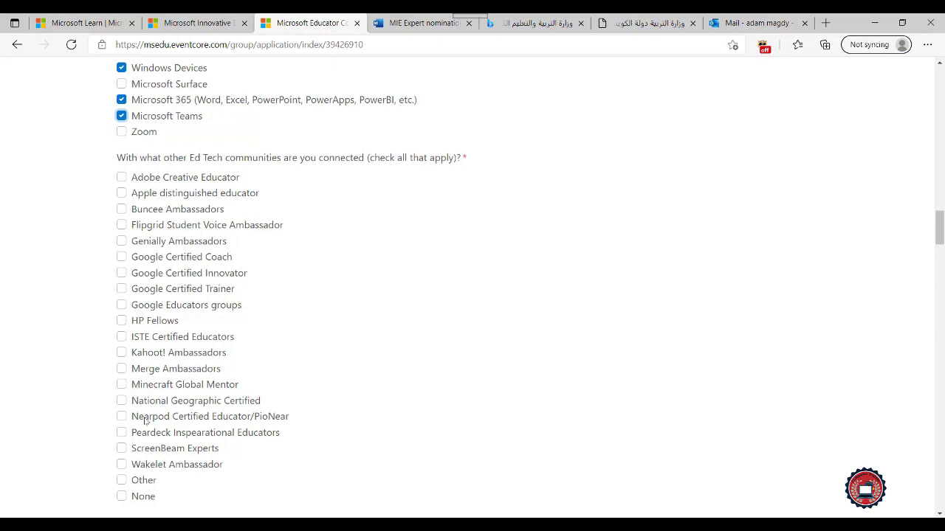
# - Add Nearpod Certified Educator/PioNear and Adobe Creative Educator as connected Ed Tech communities
pyautogui.click(121, 416)
pyautogui.click(122, 178)
pyautogui.moveTo(133, 182); pyautogui.dragTo(240, 184)
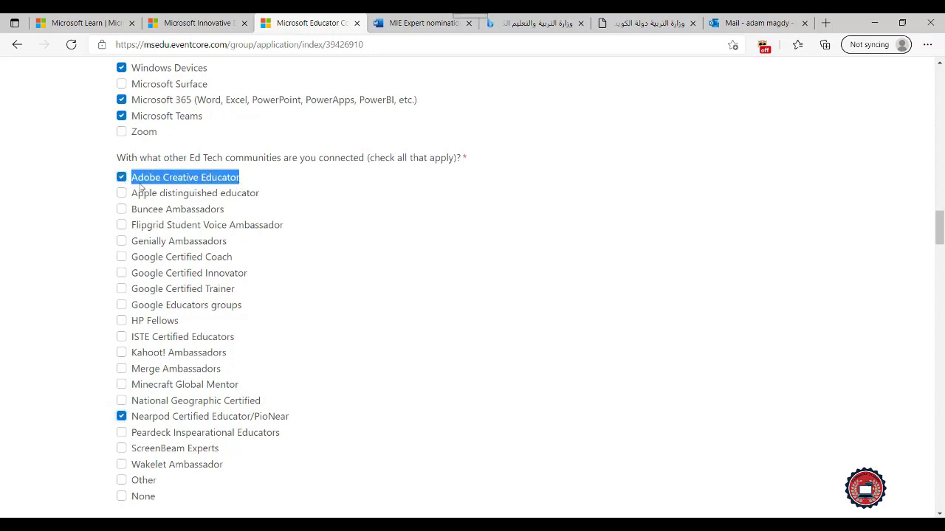
pyautogui.click(261, 185)
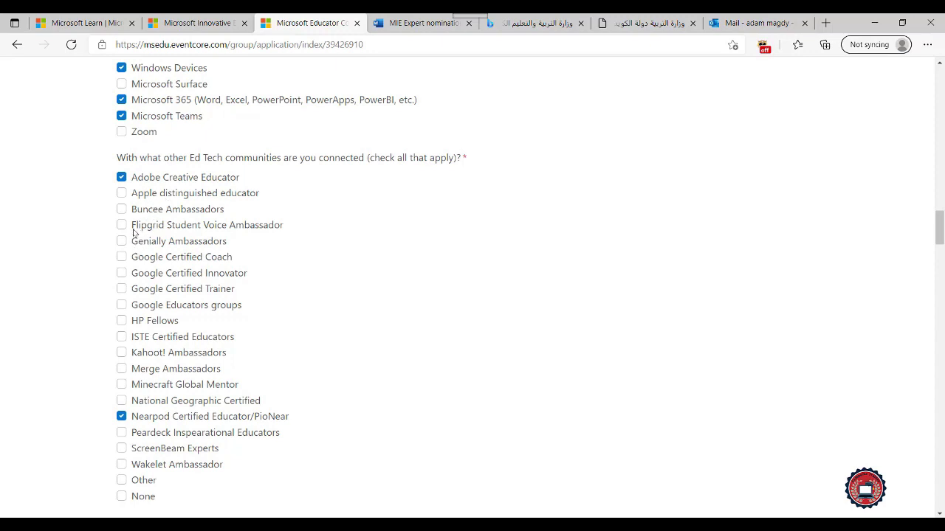
pyautogui.moveTo(134, 232); pyautogui.dragTo(286, 224)
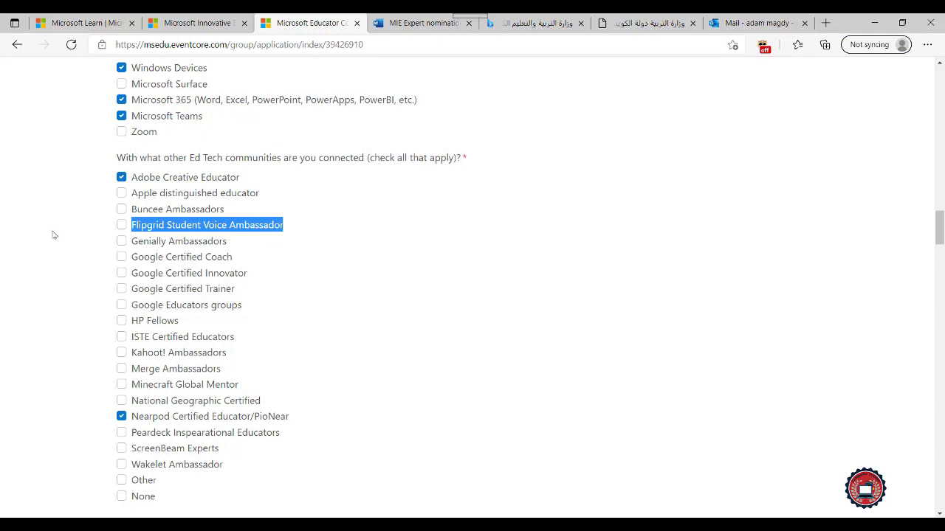
pyautogui.click(127, 231)
# - Tick Flipgrid Student Voice Ambassador, Google Certified Coach and Wakelet Ambassador, leaving Other unchecked
pyautogui.click(121, 225)
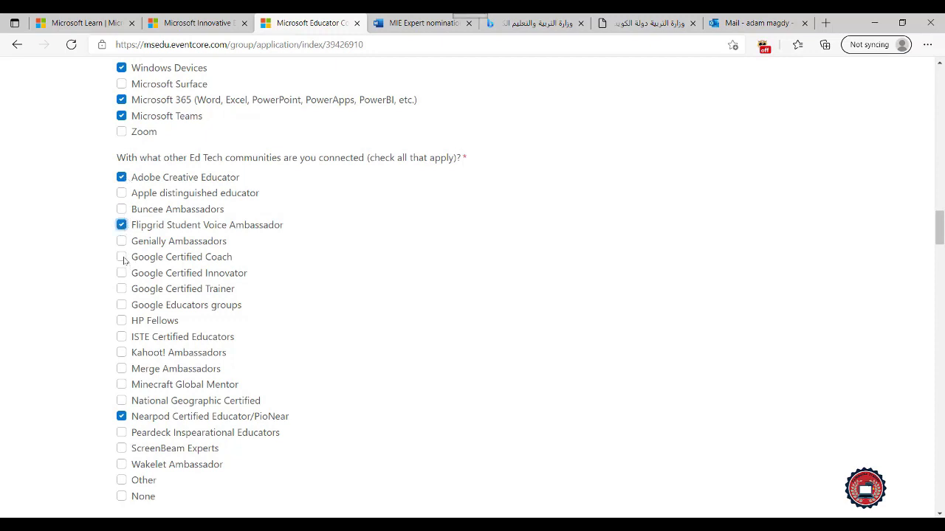
pyautogui.click(121, 256)
pyautogui.scroll(-2, 164, 432)
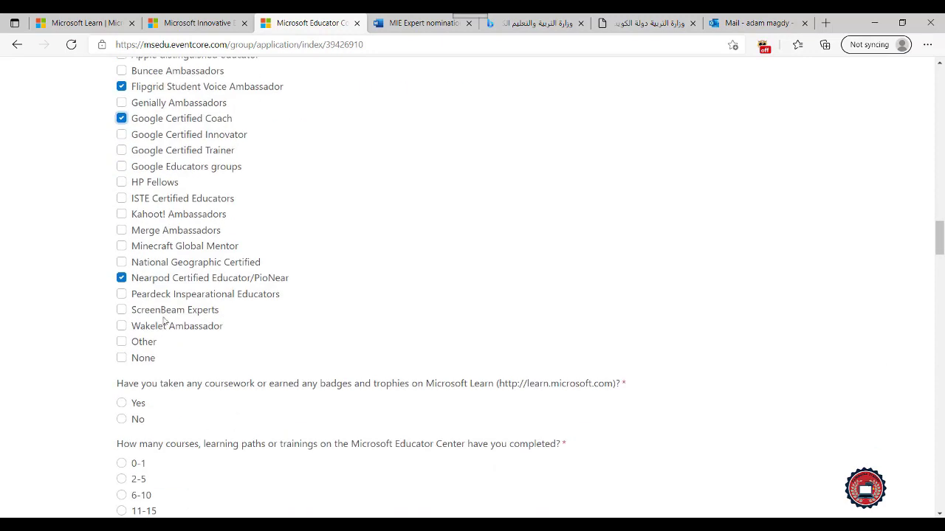
pyautogui.click(121, 325)
pyautogui.click(121, 342)
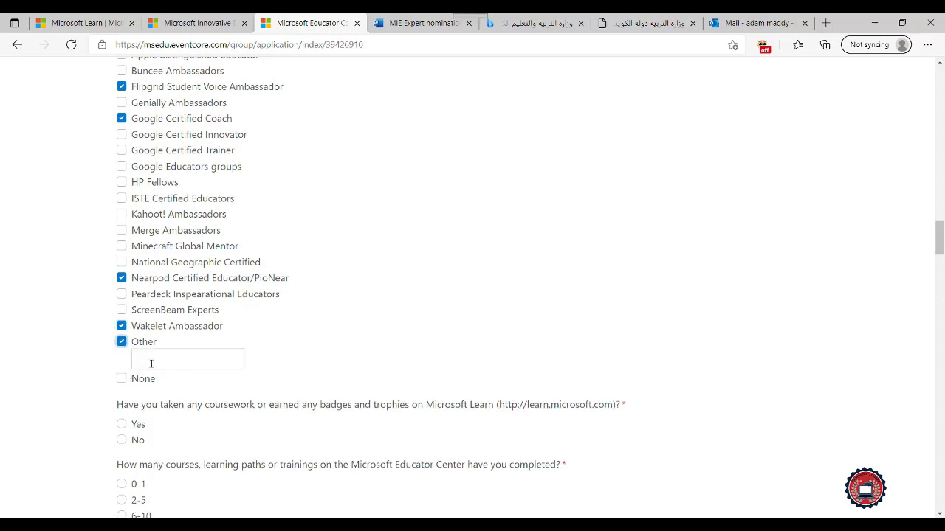
pyautogui.click(152, 363)
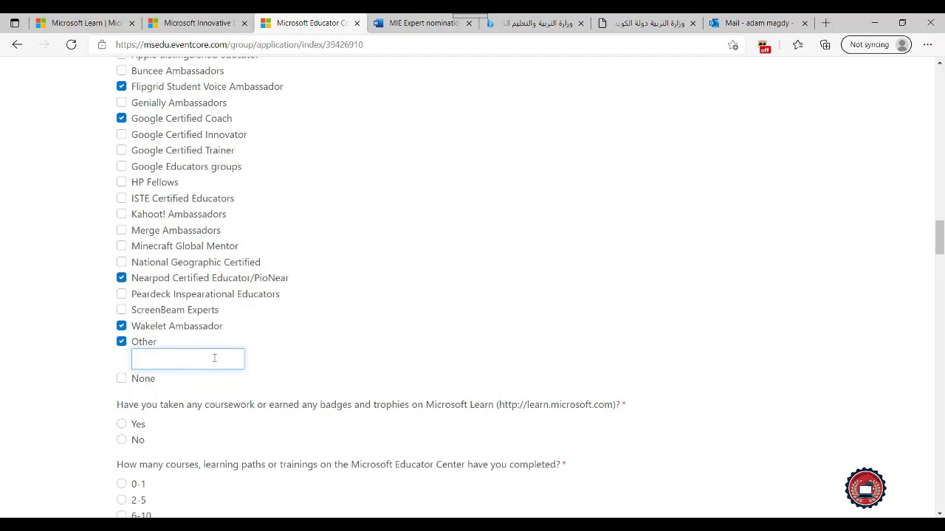
pyautogui.click(121, 342)
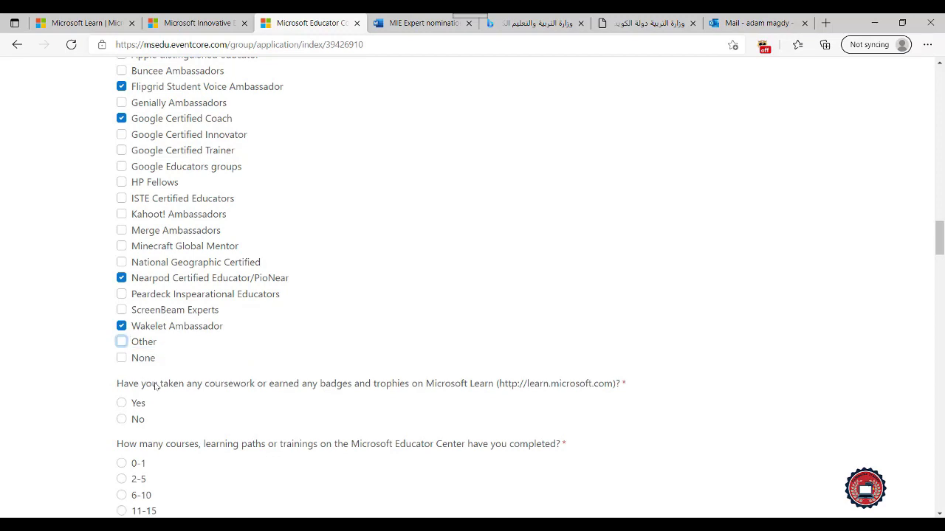
pyautogui.scroll(-2, 151, 399)
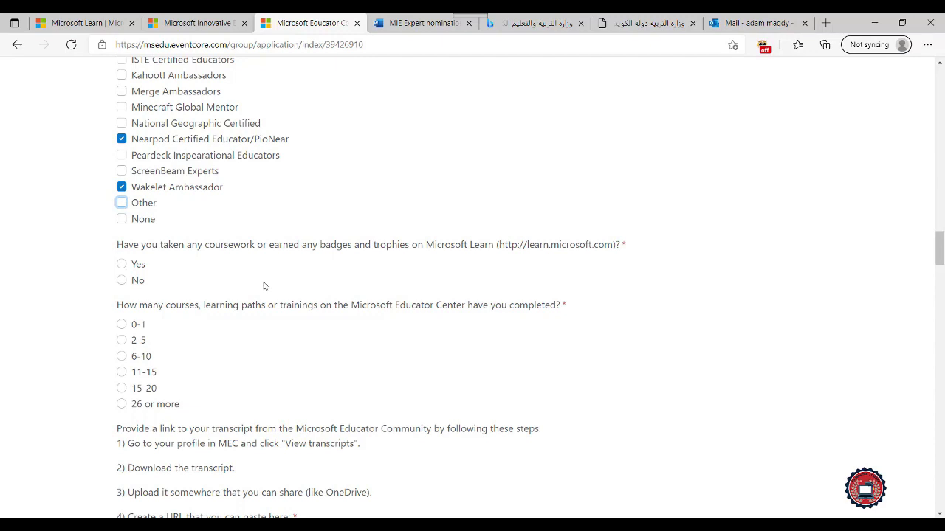
pyautogui.click(92, 23)
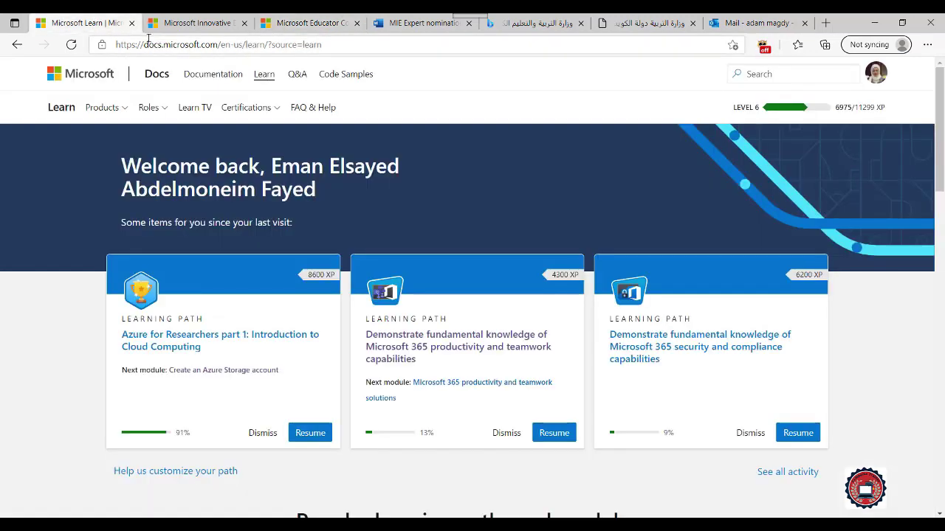
pyautogui.click(196, 23)
pyautogui.scroll(10, 209, 158)
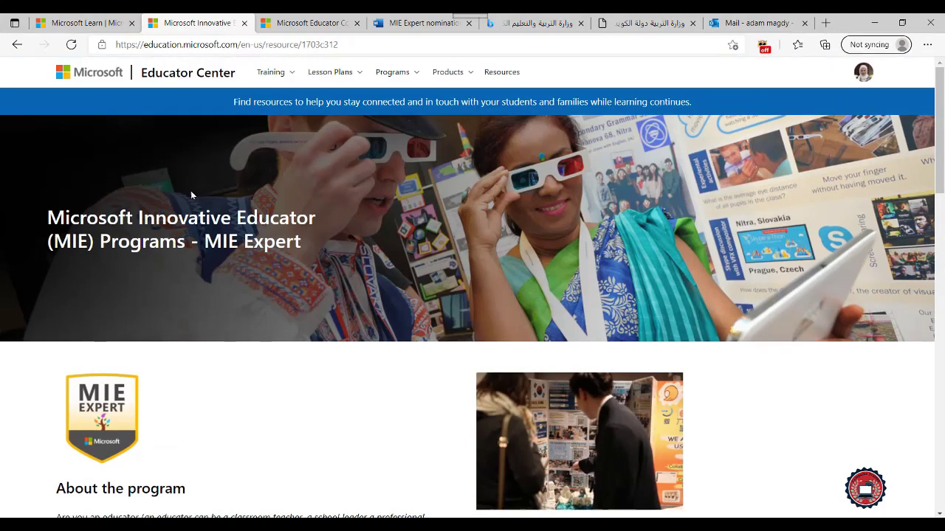
pyautogui.click(92, 23)
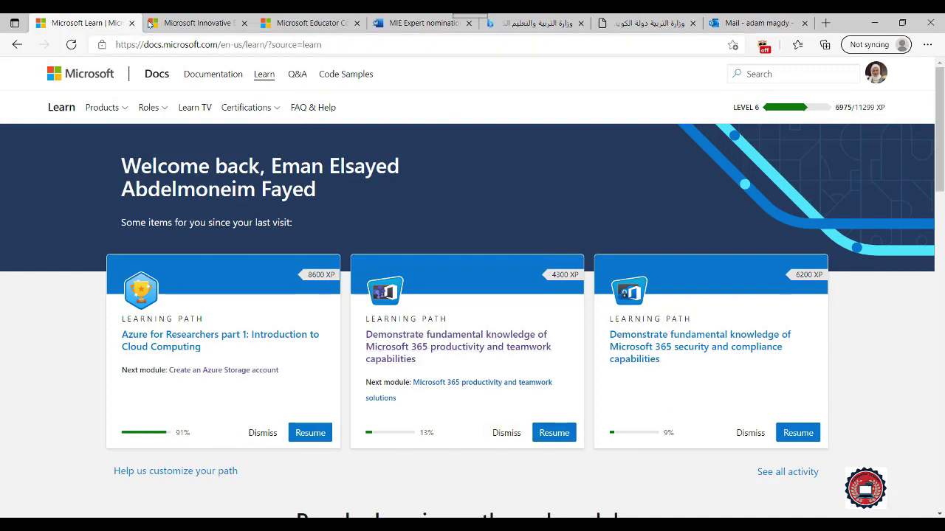
pyautogui.click(316, 27)
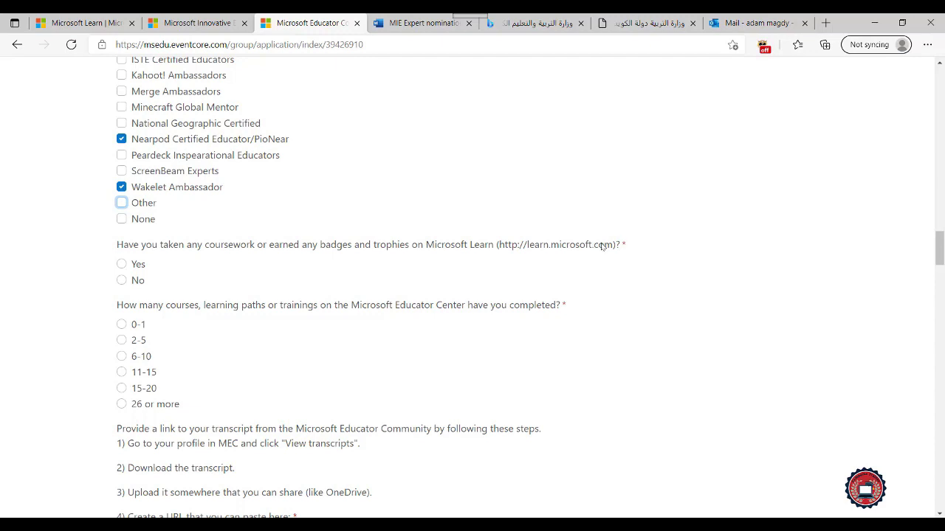
# - Answer Yes to Microsoft Learn coursework, then open the Microsoft Learn account menu to find the profile
pyautogui.click(121, 280)
pyautogui.click(122, 264)
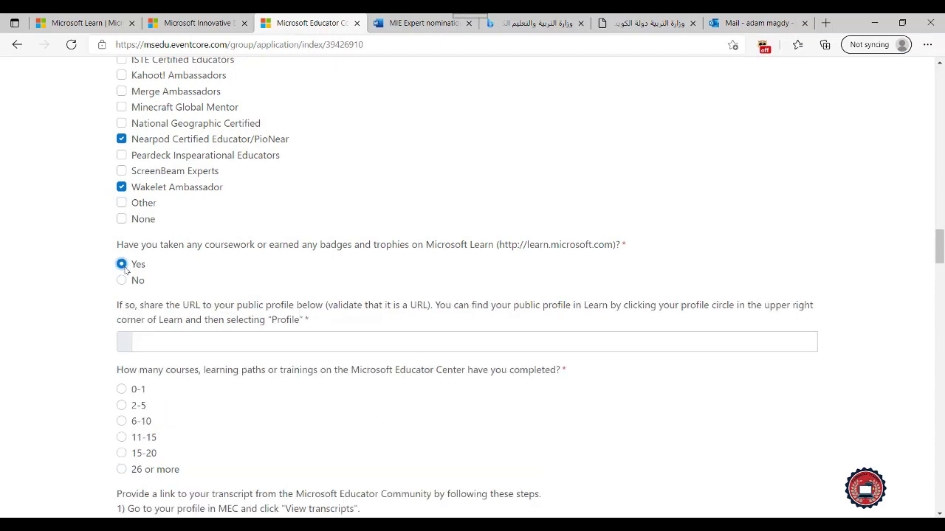
pyautogui.click(173, 342)
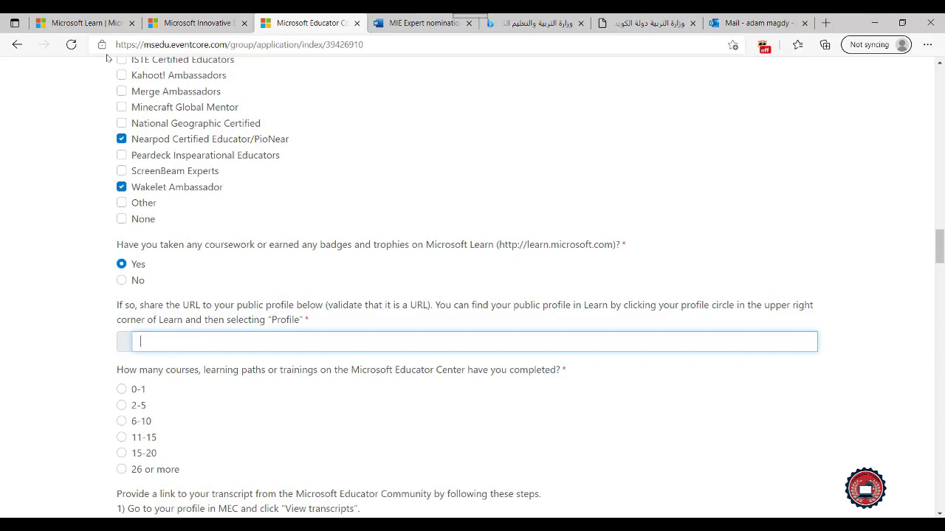
pyautogui.click(85, 22)
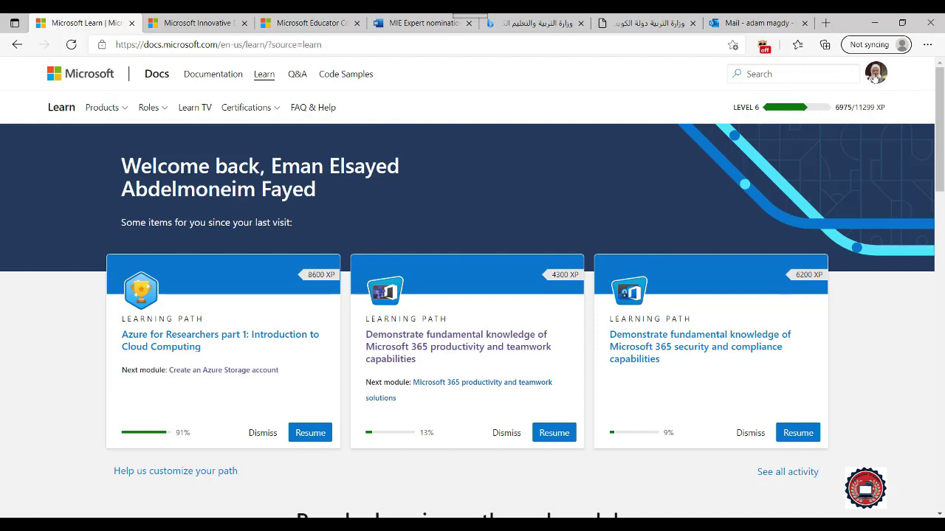
pyautogui.click(875, 77)
# - Open the Microsoft Learn public profile page, copy its web address, and go back to the application form
pyautogui.click(726, 151)
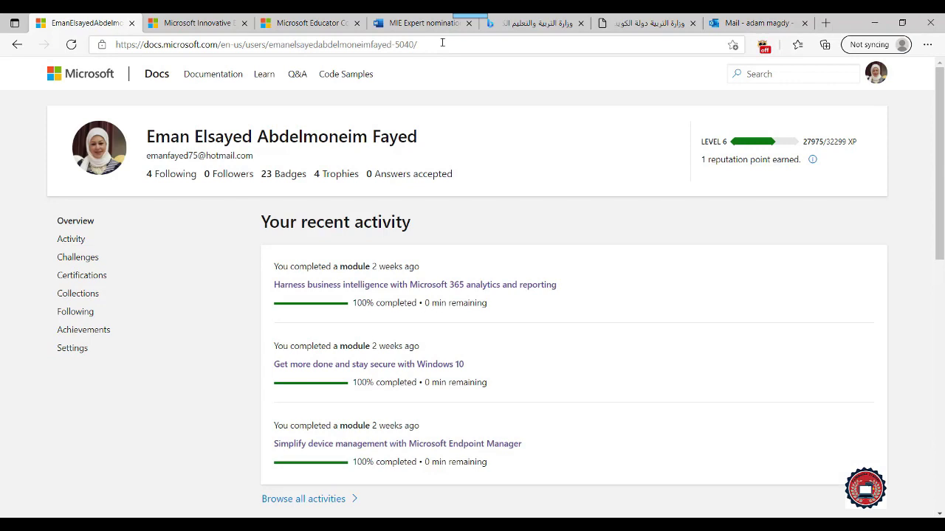
pyautogui.moveTo(447, 43); pyautogui.dragTo(116, 45)
pyautogui.rightClick(158, 46)
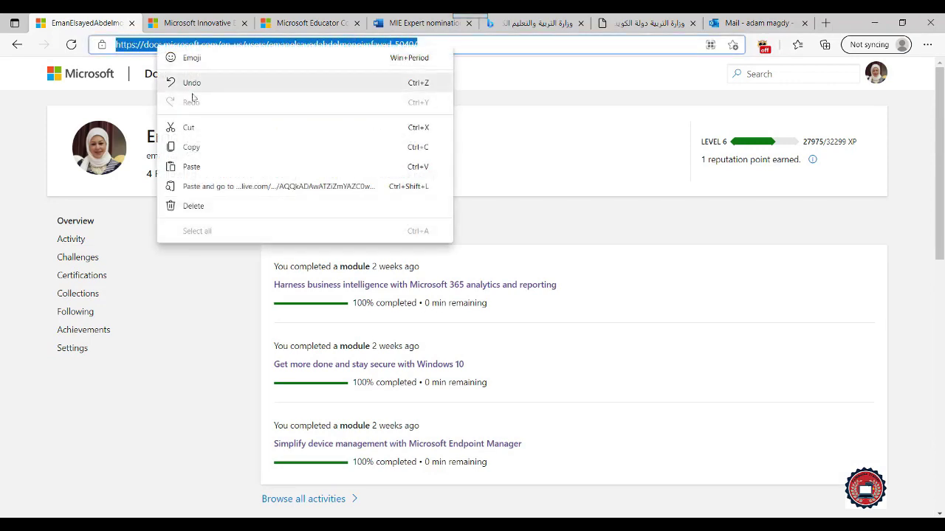
pyautogui.click(193, 151)
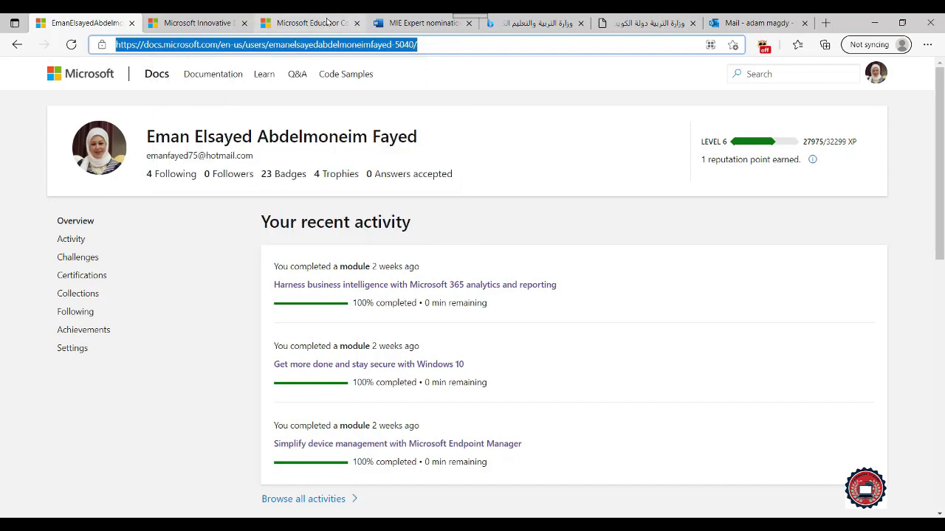
pyautogui.click(329, 23)
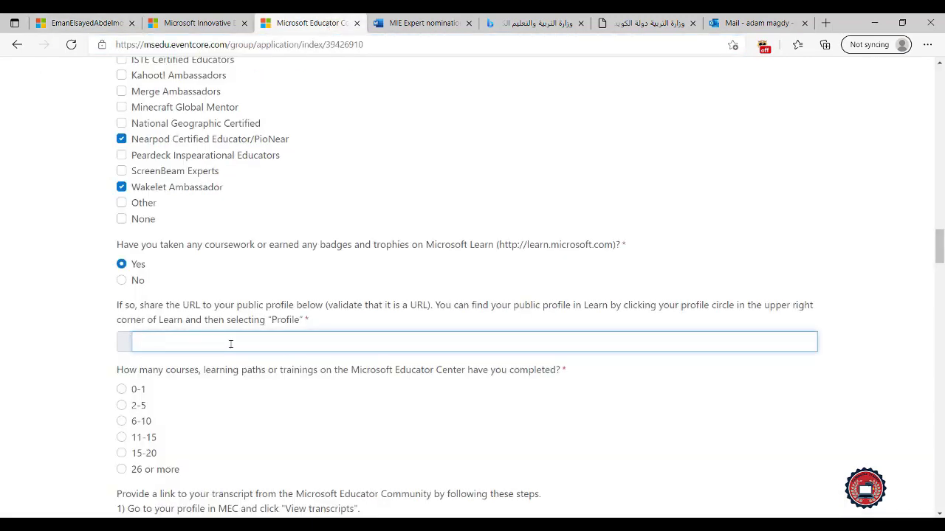
pyautogui.hotkey('ctrl', 'v')
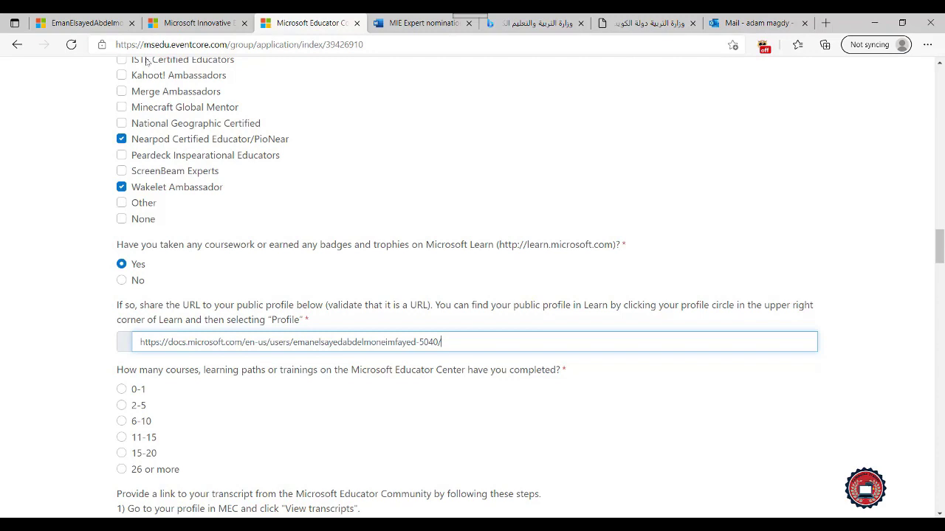
pyautogui.hotkey('ctrl', '1')
pyautogui.click(875, 74)
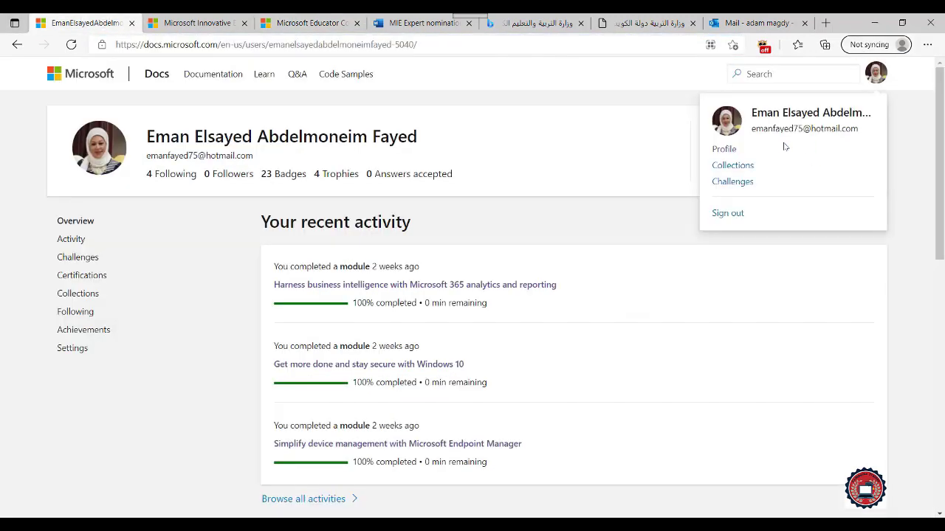
# - Go back to the Educator Center form and move down to the course-count question
pyautogui.click(316, 24)
pyautogui.scroll(-2, 233, 434)
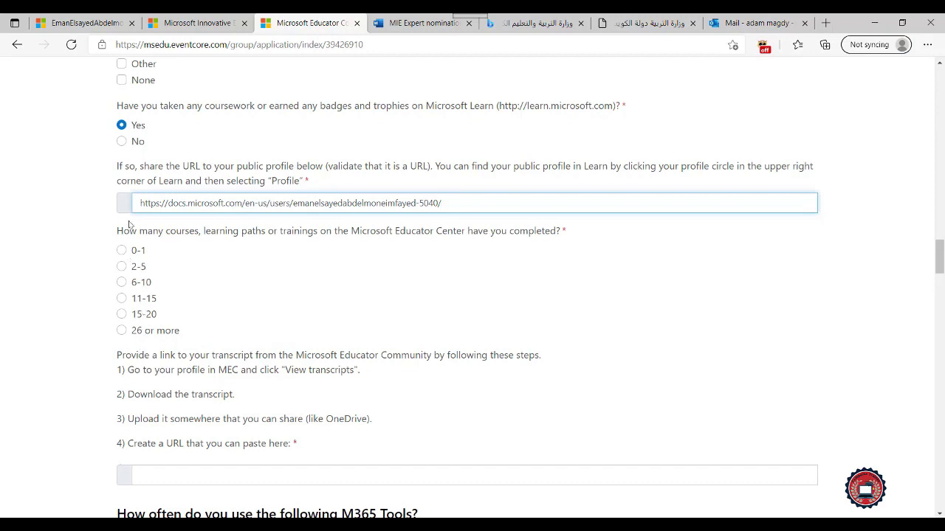
# - Answer '26 or more' for completed courses, learning paths or trainings
pyautogui.click(122, 331)
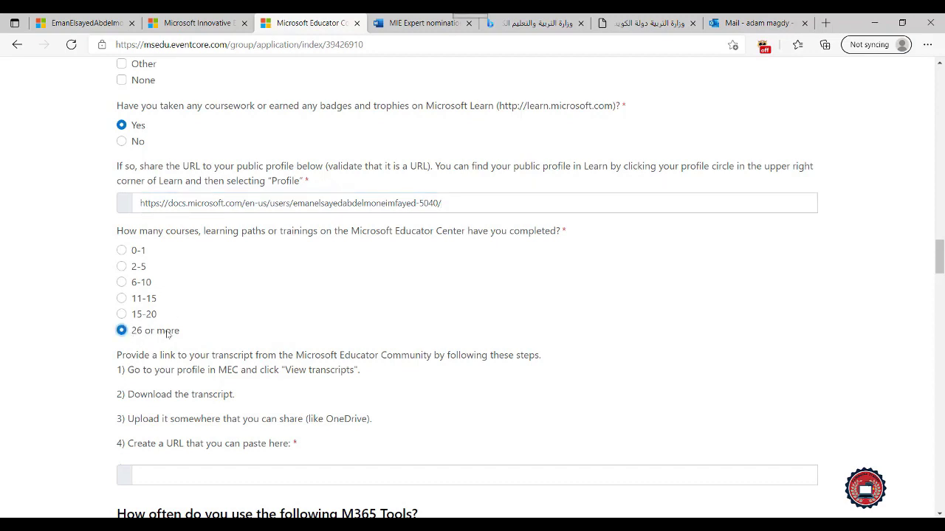
pyautogui.click(121, 298)
pyautogui.click(120, 331)
pyautogui.scroll(-2, 362, 271)
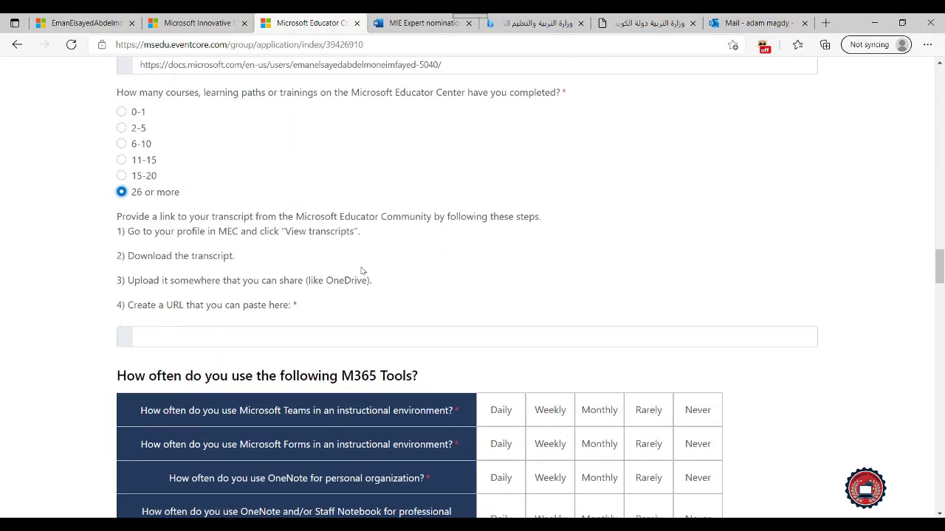
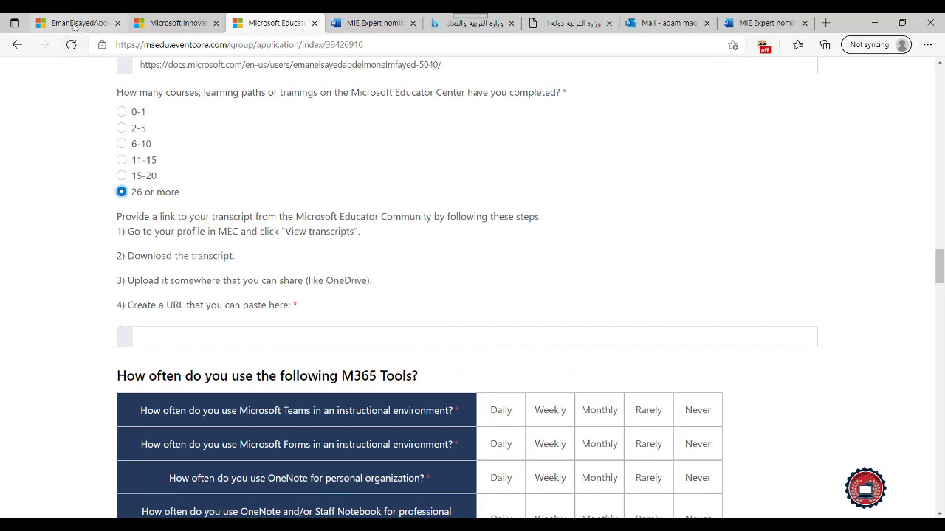
# - From the MIE Expert tab, open My Profile with its completed Minecraft courses, then View transcripts
pyautogui.click(130, 26)
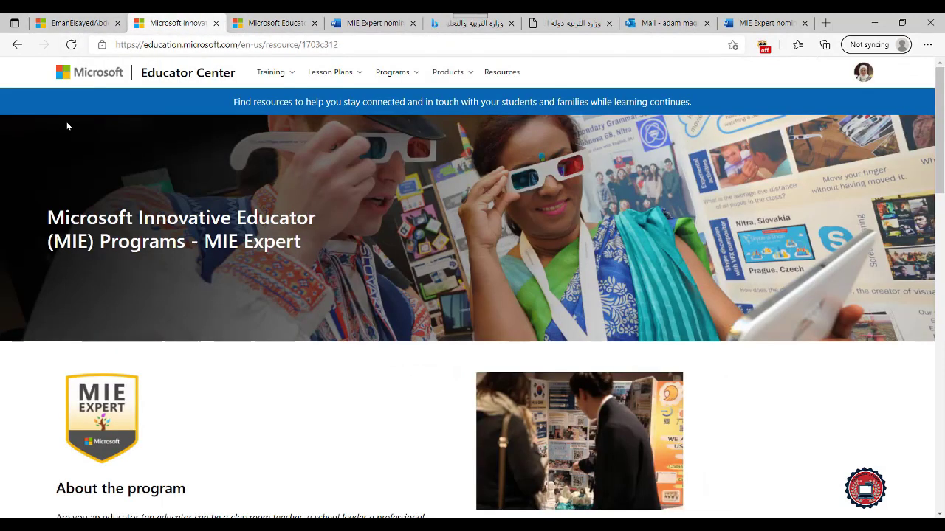
pyautogui.click(863, 72)
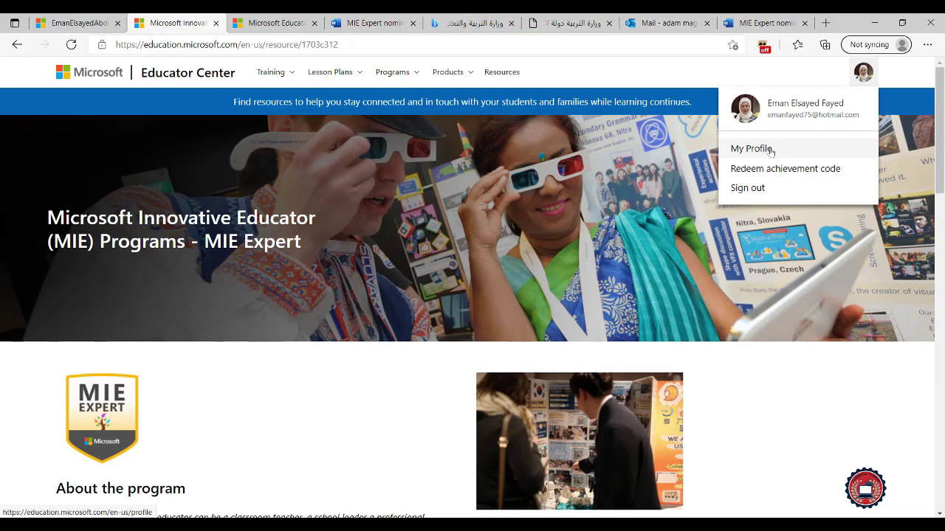
pyautogui.click(768, 150)
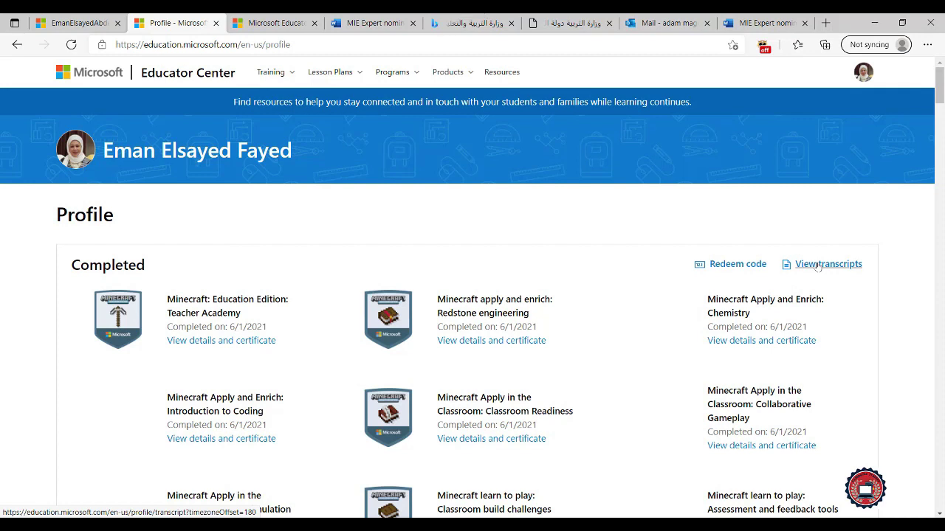
pyautogui.click(818, 264)
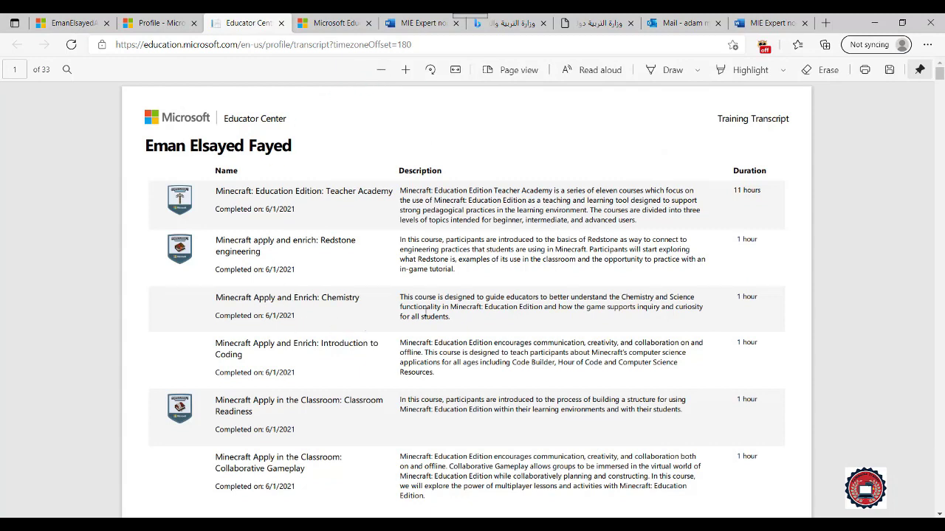
# - Review the 33-page training transcript PDF and start saving it as 'transcript'
pyautogui.scroll(-1, 755, 254)
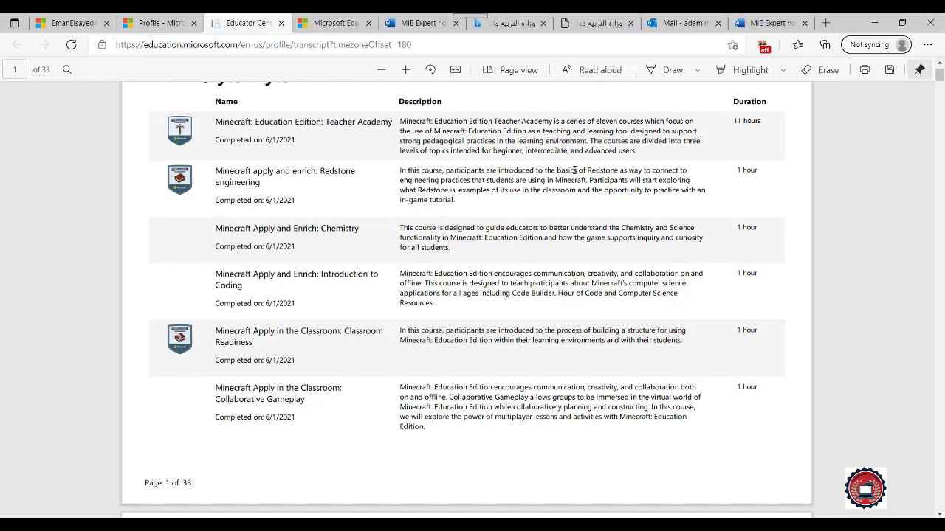
pyautogui.scroll(1, 573, 171)
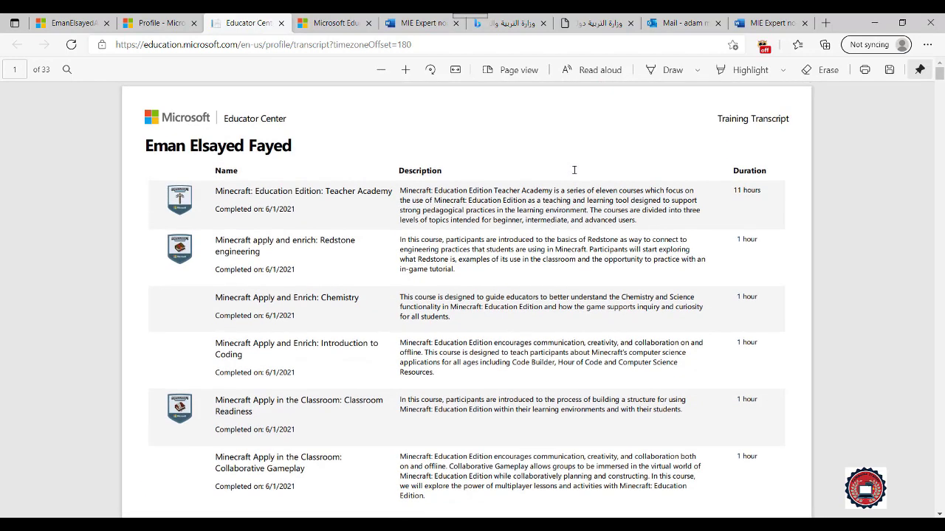
pyautogui.click(648, 45)
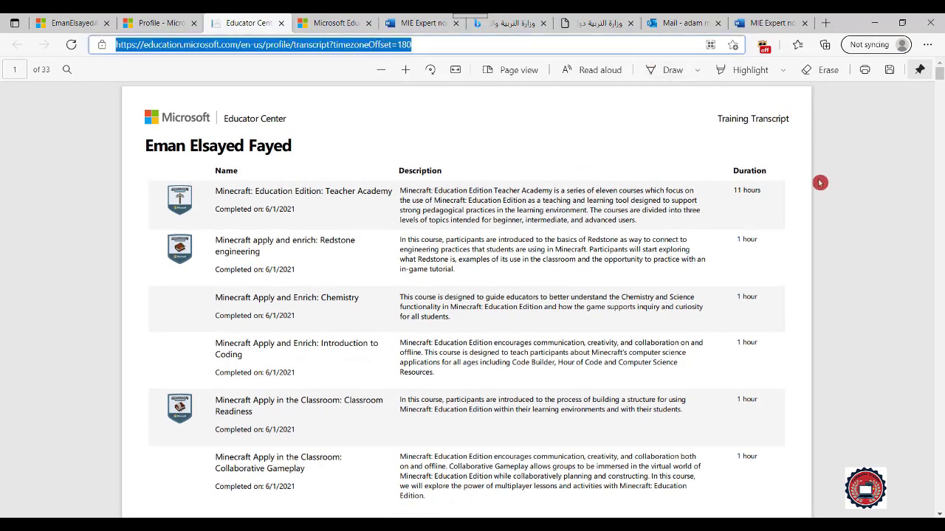
pyautogui.click(860, 193)
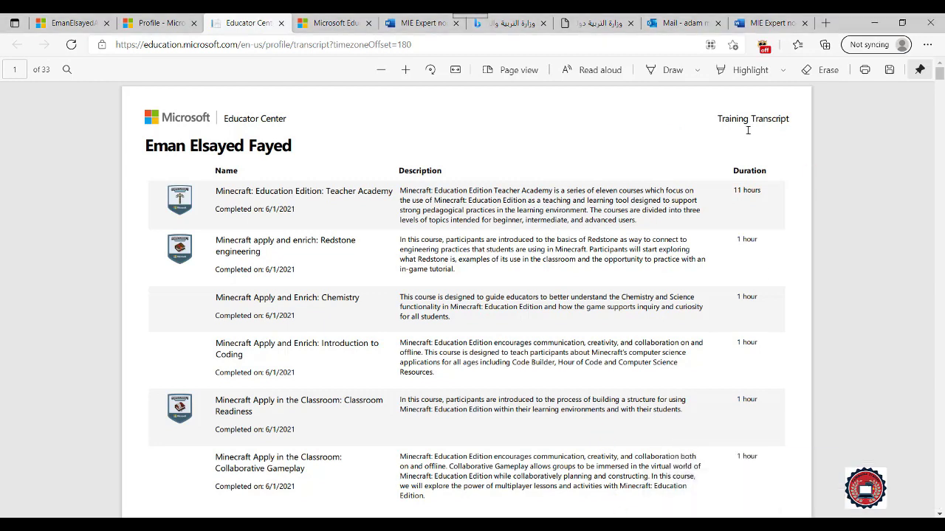
pyautogui.click(887, 73)
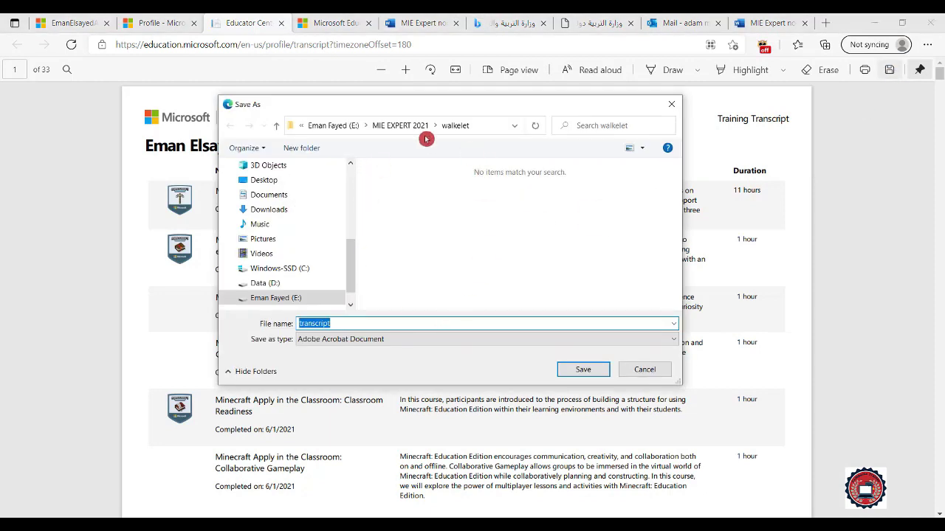
pyautogui.click(394, 126)
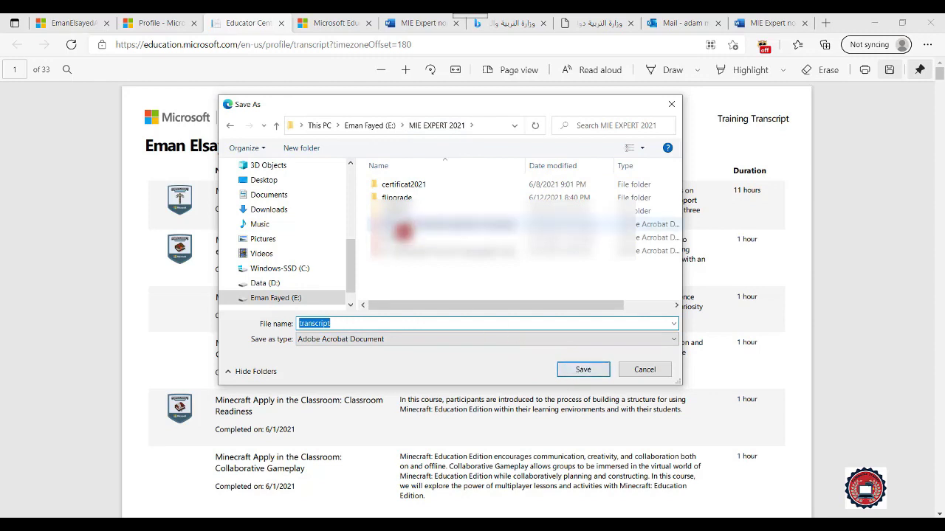
pyautogui.click(635, 371)
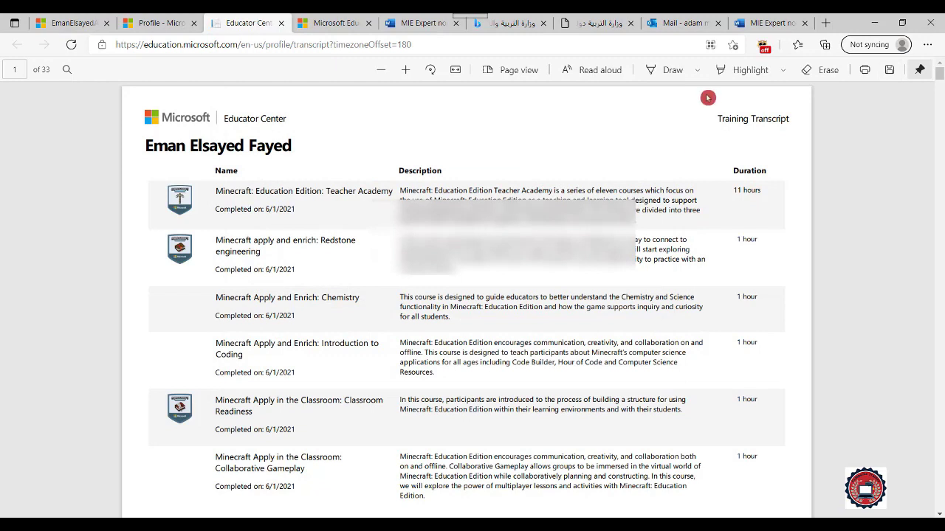
# - Launch OneDrive from Outlook's Microsoft 365 app list, retrying past the initial loading error
pyautogui.click(680, 25)
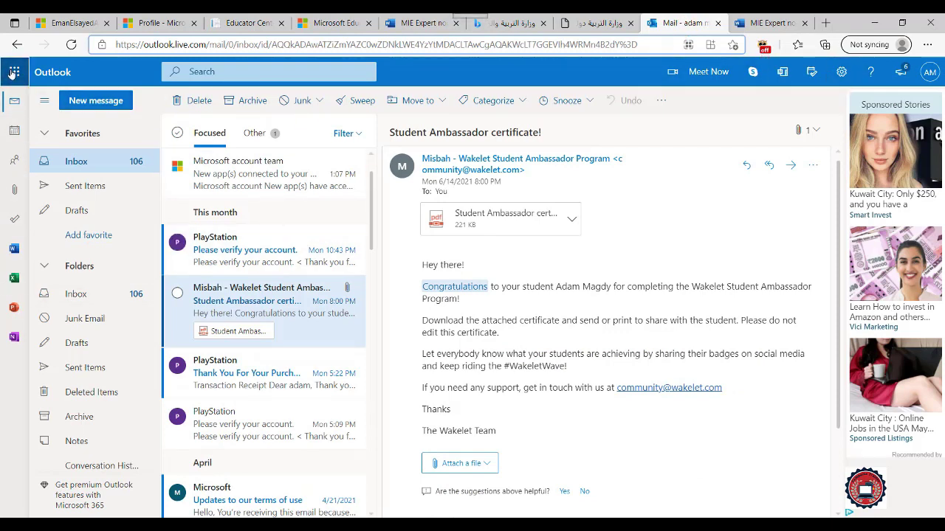
pyautogui.click(13, 73)
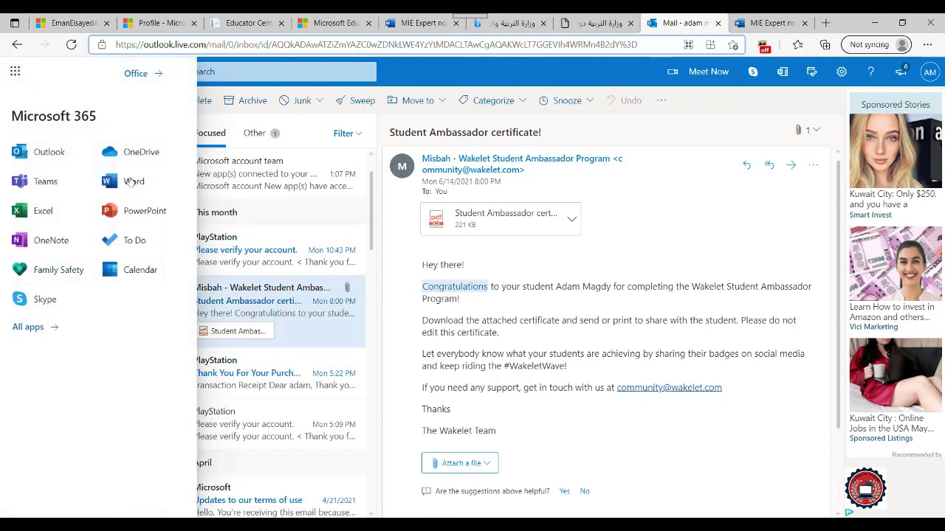
pyautogui.click(134, 152)
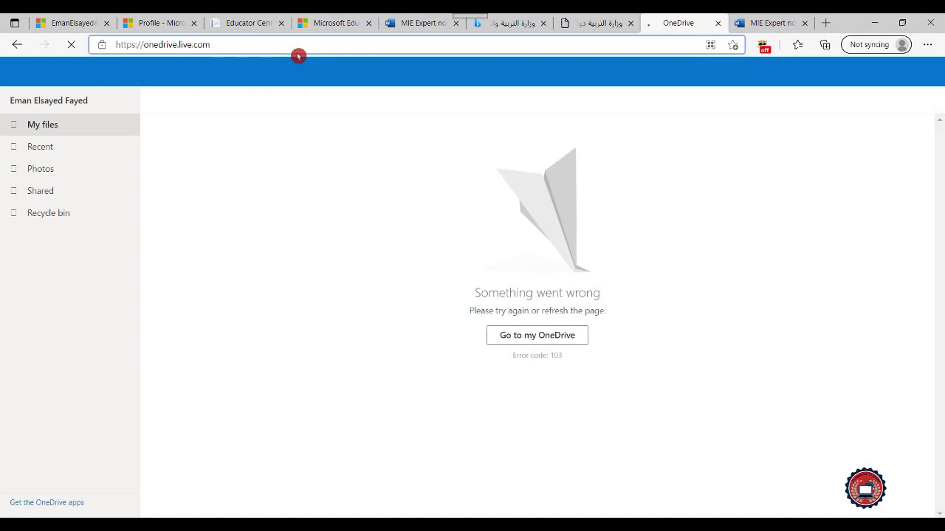
pyautogui.click(522, 338)
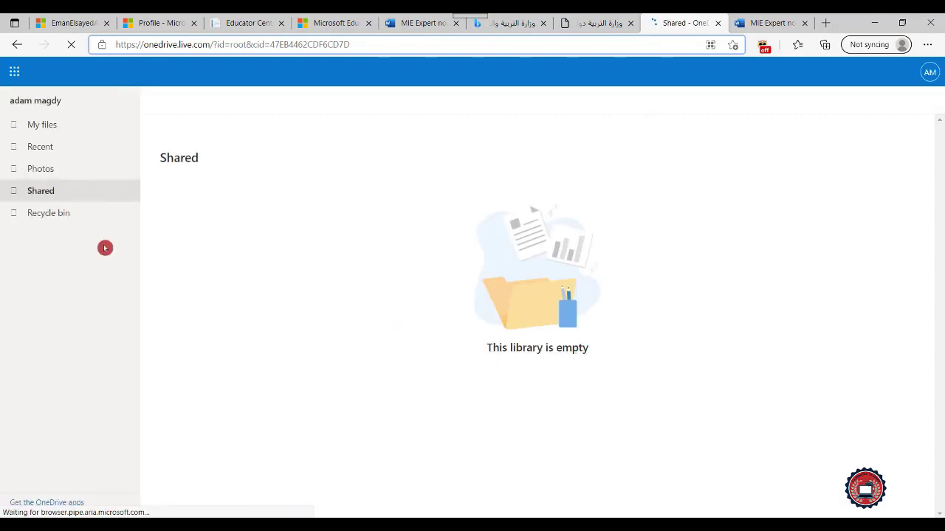
# - Go to OneDrive's My files, close the welcome and premium pop-ups, and choose Upload > Files
pyautogui.click(54, 130)
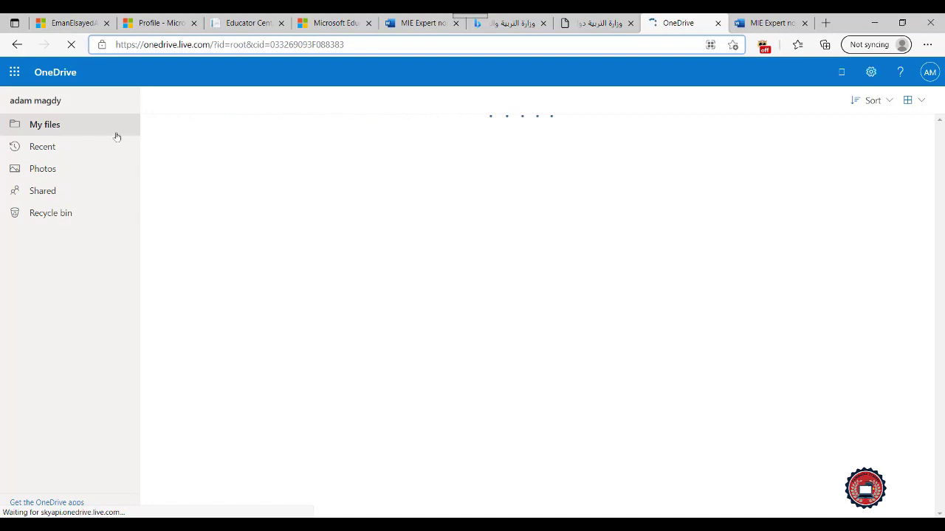
pyautogui.click(246, 144)
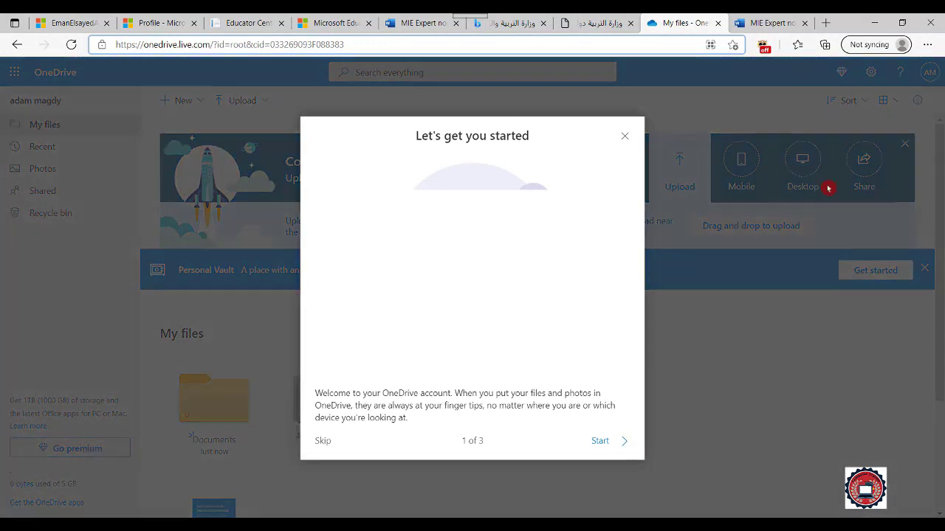
pyautogui.click(624, 136)
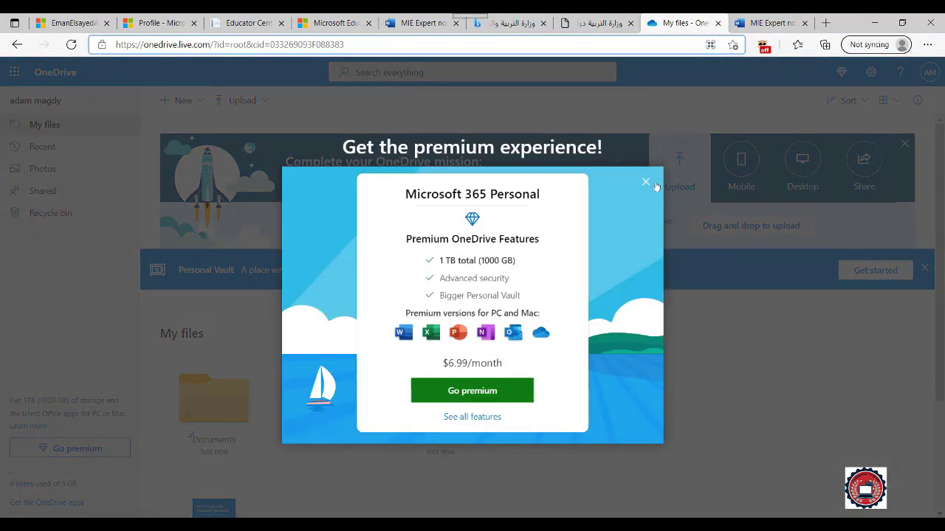
pyautogui.click(647, 184)
pyautogui.click(245, 101)
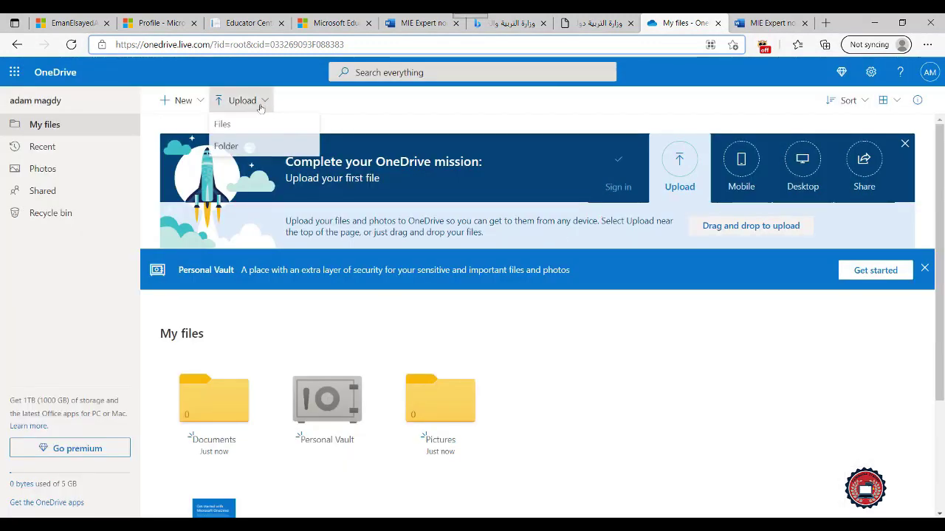
pyautogui.click(249, 131)
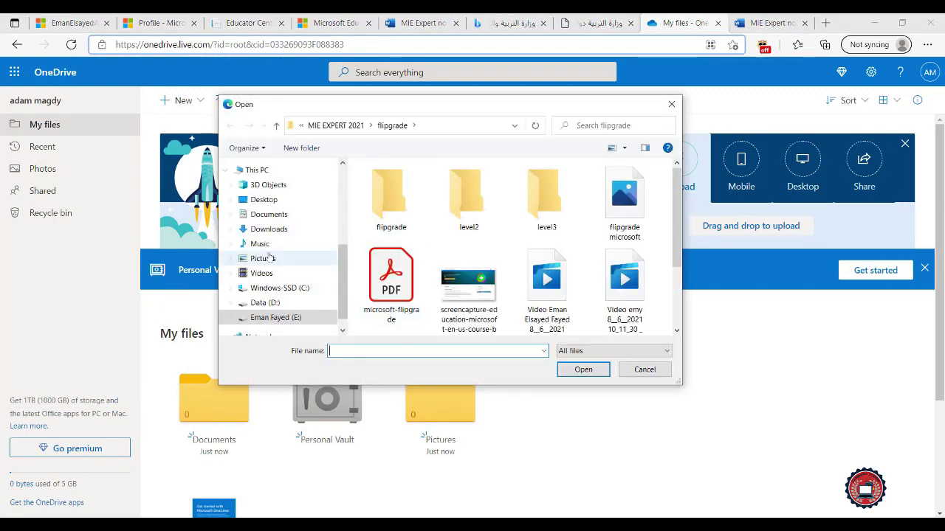
# - Upload the transcript file from the MIE EXPERT 2021 folder to OneDrive's My files
pyautogui.click(324, 125)
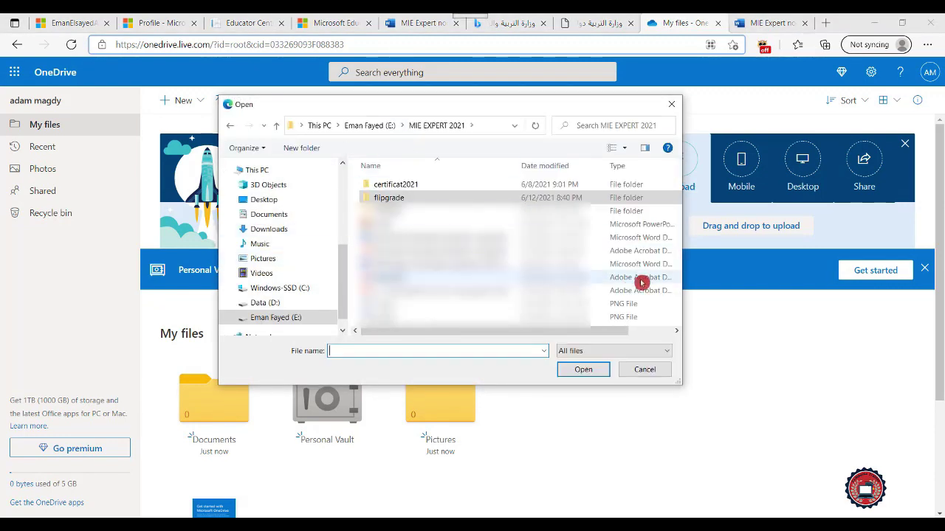
pyautogui.click(418, 278)
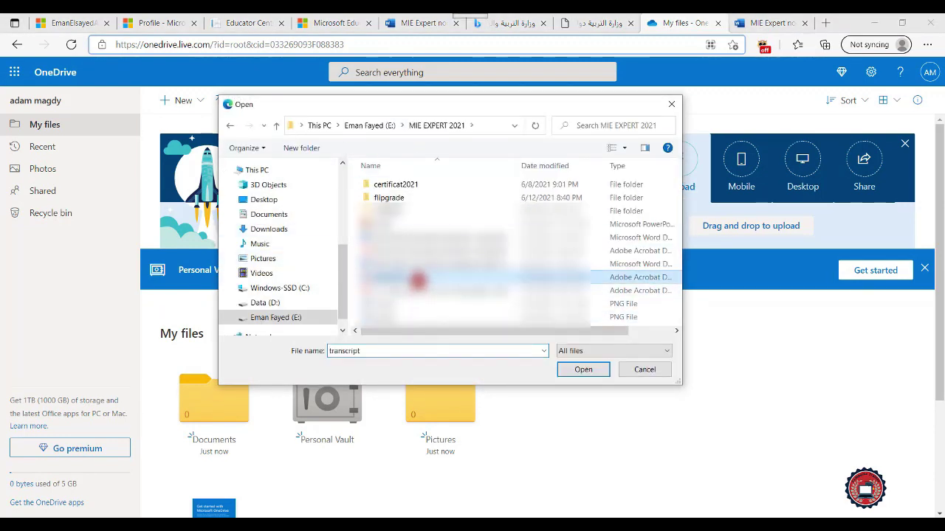
pyautogui.click(583, 369)
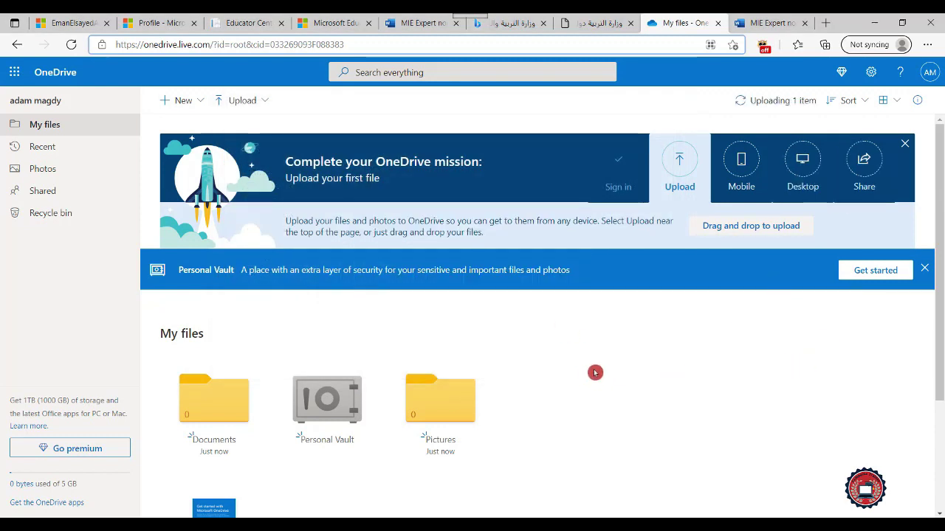
# - Close the Personal Vault and OneDrive mission banners
pyautogui.scroll(-2, 595, 374)
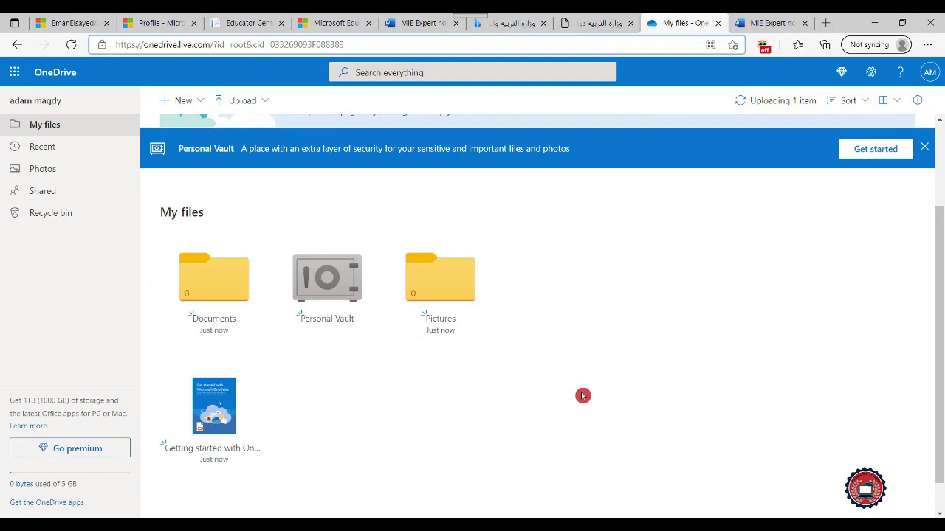
pyautogui.scroll(2, 583, 396)
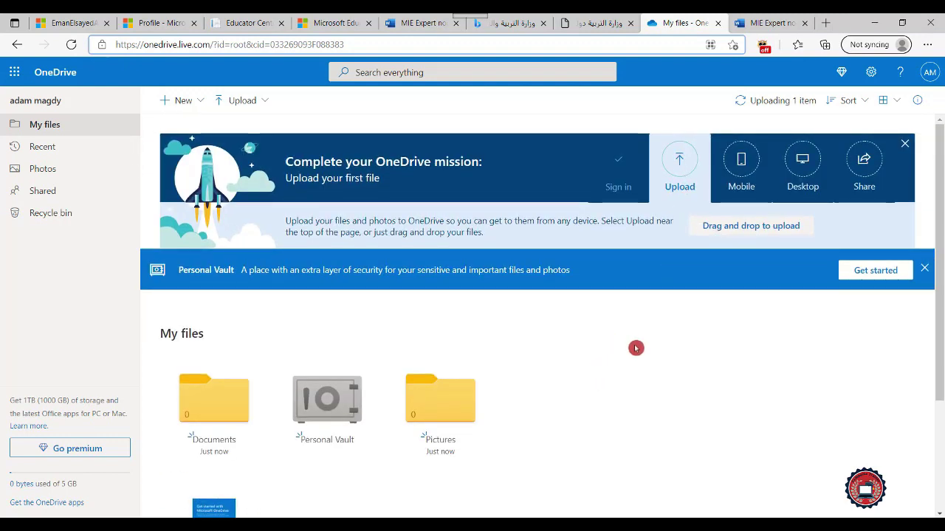
pyautogui.click(924, 269)
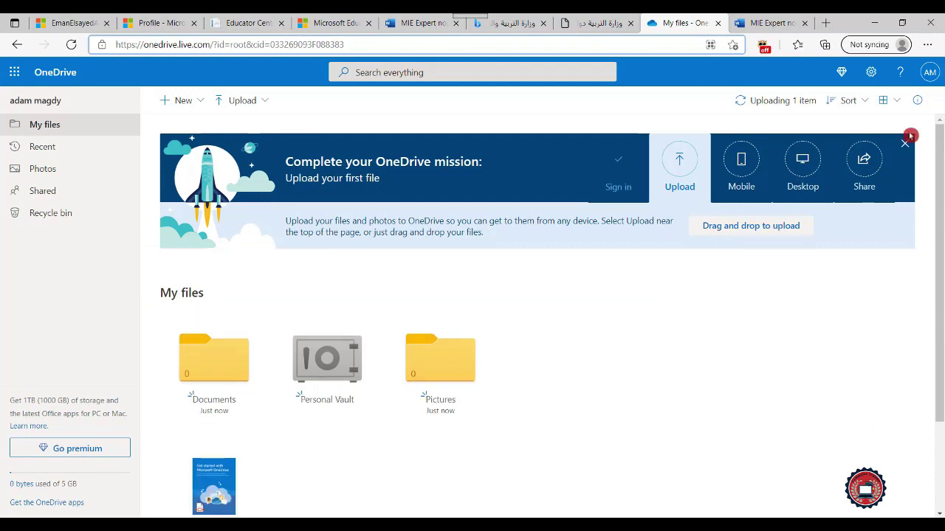
pyautogui.click(904, 144)
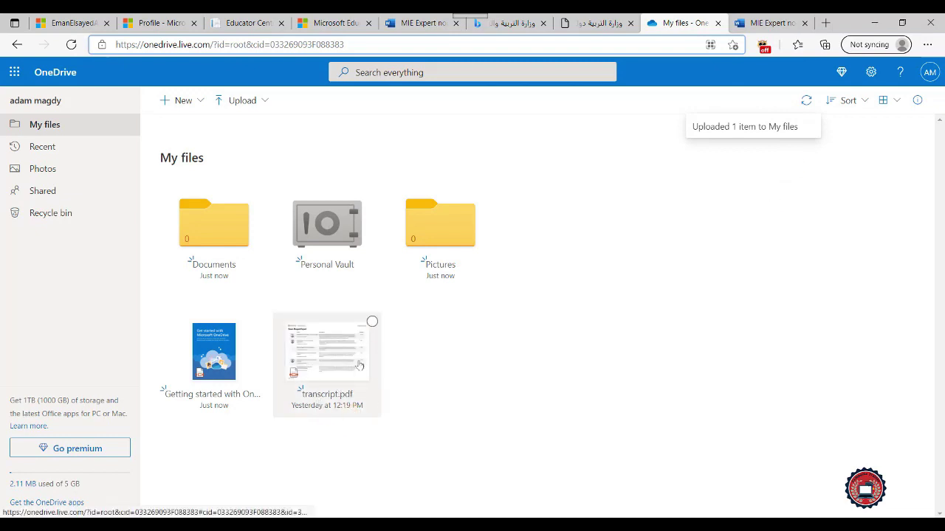
# - Copy an anyone-can-edit share link for transcript.pdf, then return to the Educator Center transcript tab
pyautogui.click(372, 326)
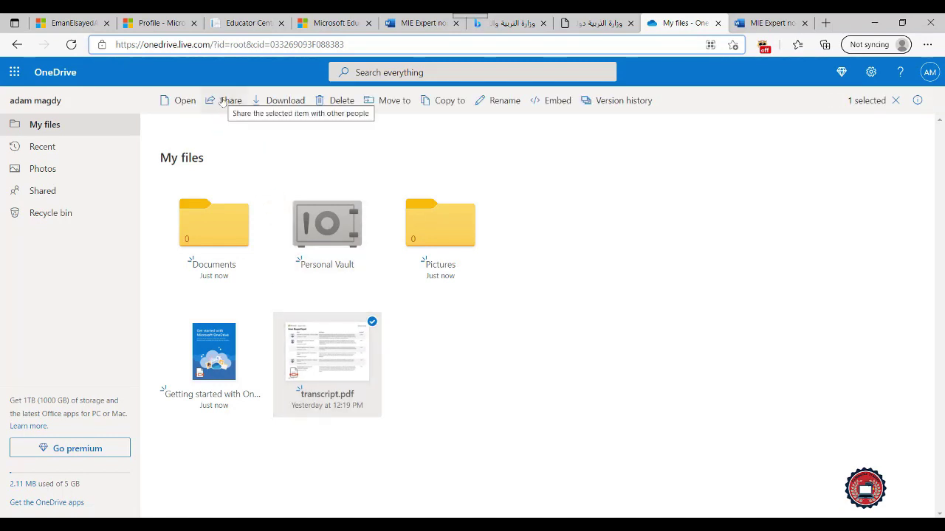
pyautogui.moveTo(228, 137); pyautogui.dragTo(231, 122)
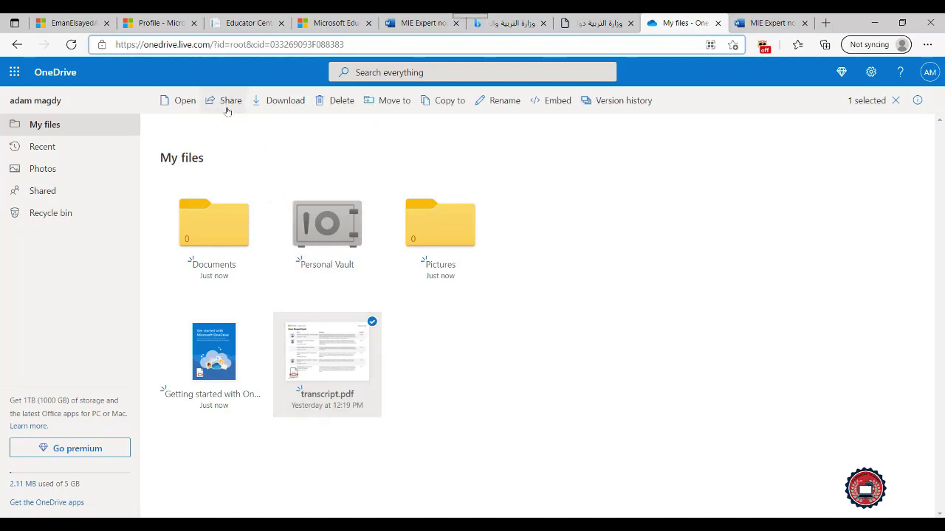
pyautogui.click(227, 103)
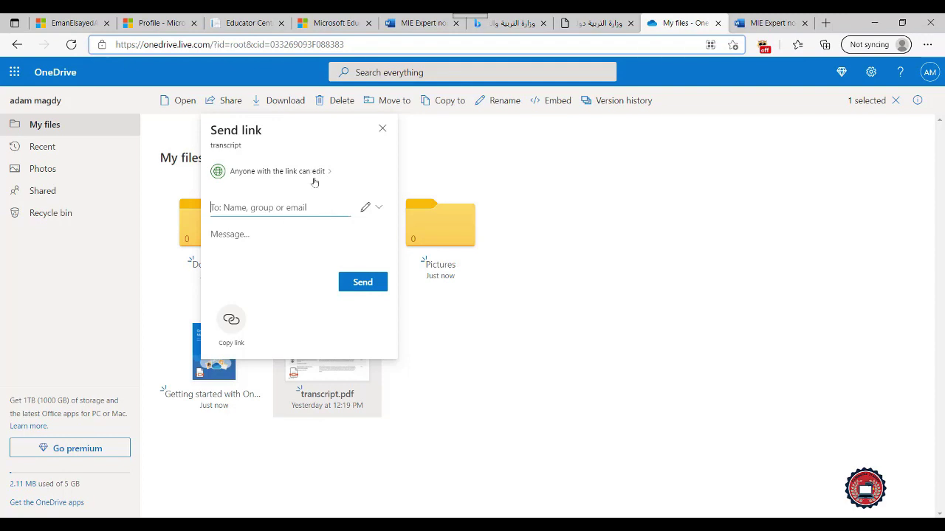
pyautogui.click(232, 325)
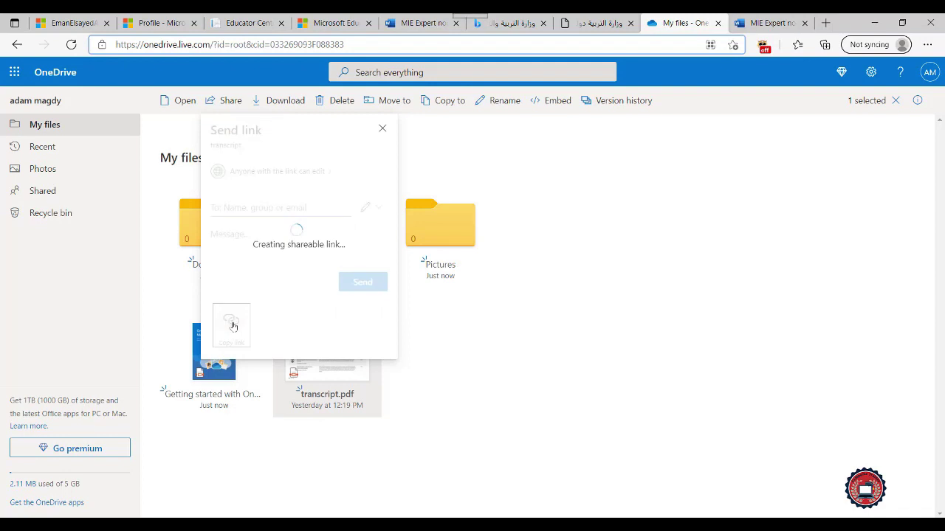
pyautogui.click(363, 201)
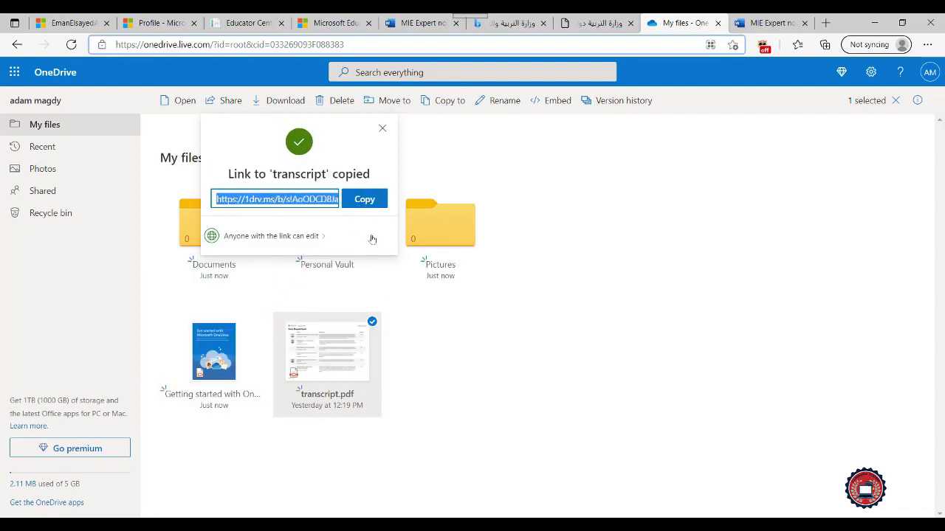
pyautogui.click(383, 129)
pyautogui.click(290, 32)
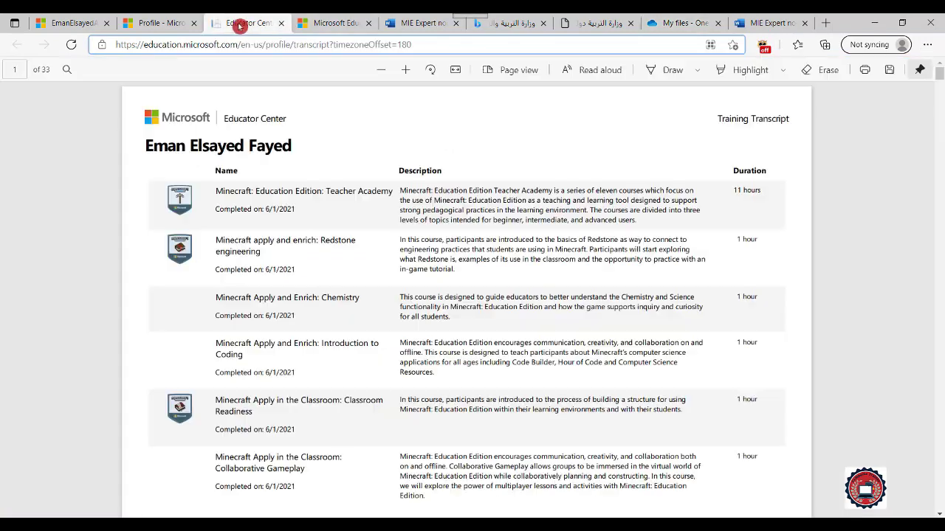
# - Paste the OneDrive transcript link into the application form's transcript URL field
pyautogui.click(328, 25)
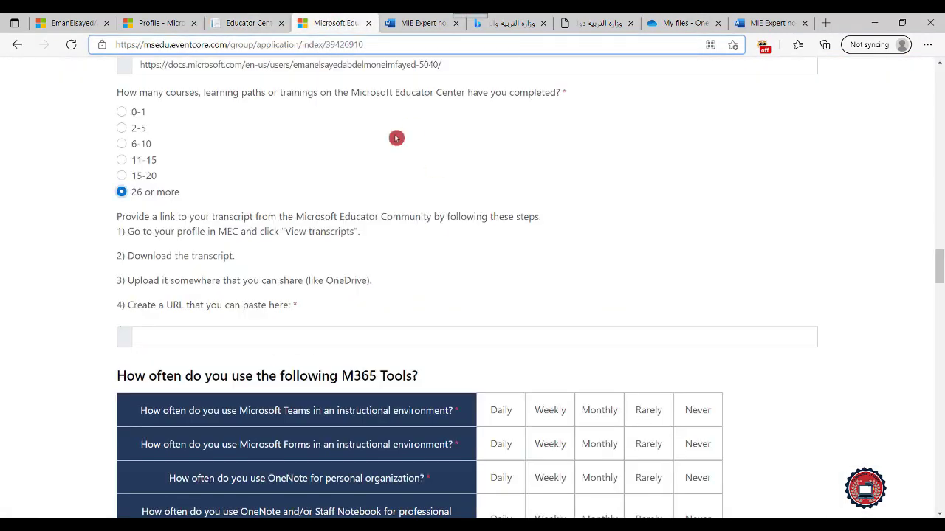
pyautogui.click(182, 339)
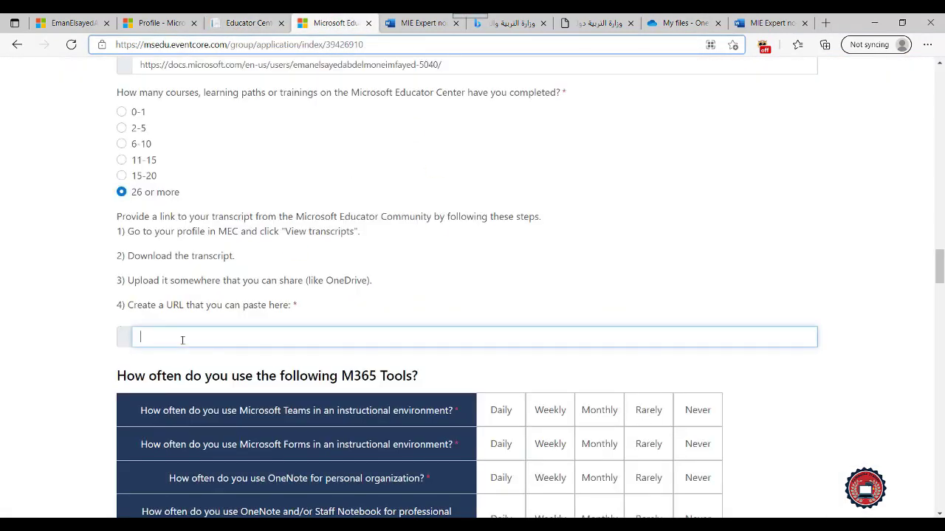
pyautogui.hotkey('ctrl', 'v')
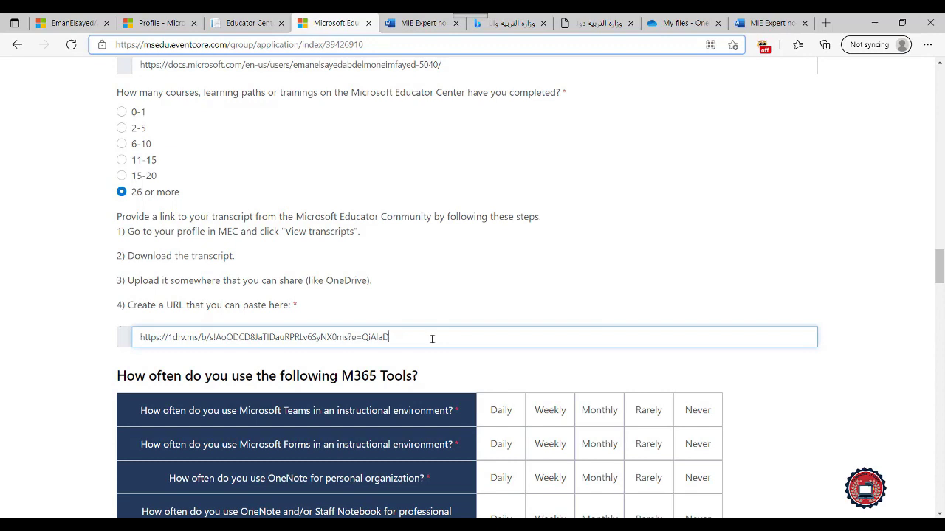
pyautogui.moveTo(459, 530)
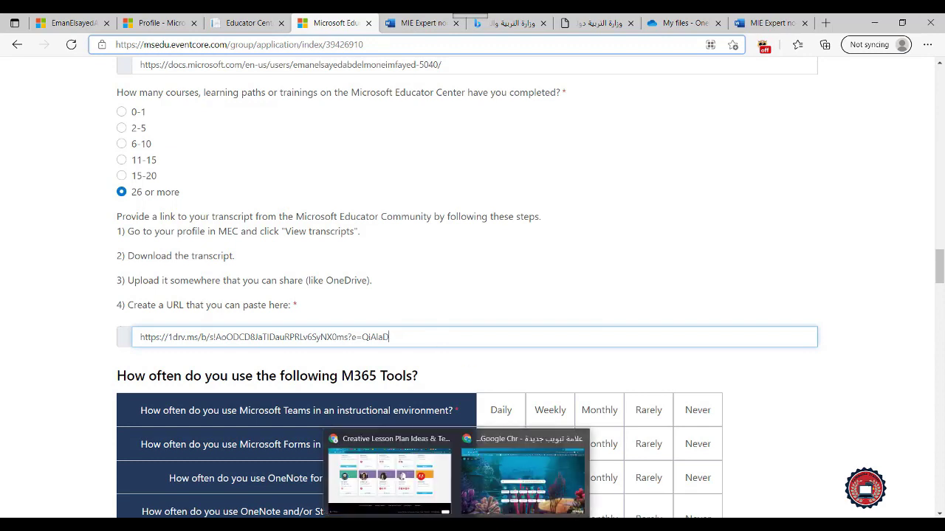
pyautogui.click(523, 476)
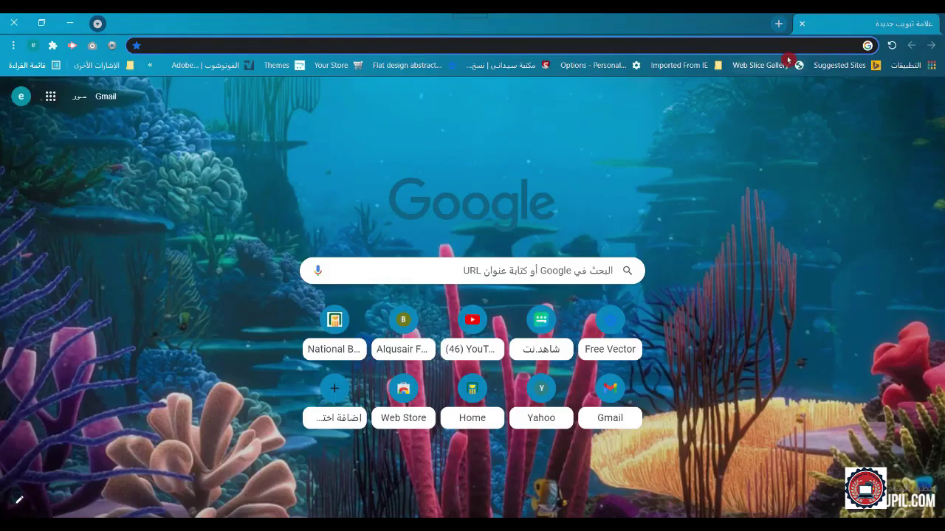
# - Open the pasted share link in Chrome to confirm transcript.pdf is viewable, then return to Edge
pyautogui.click(788, 47)
pyautogui.hotkey('ctrl', 'v')
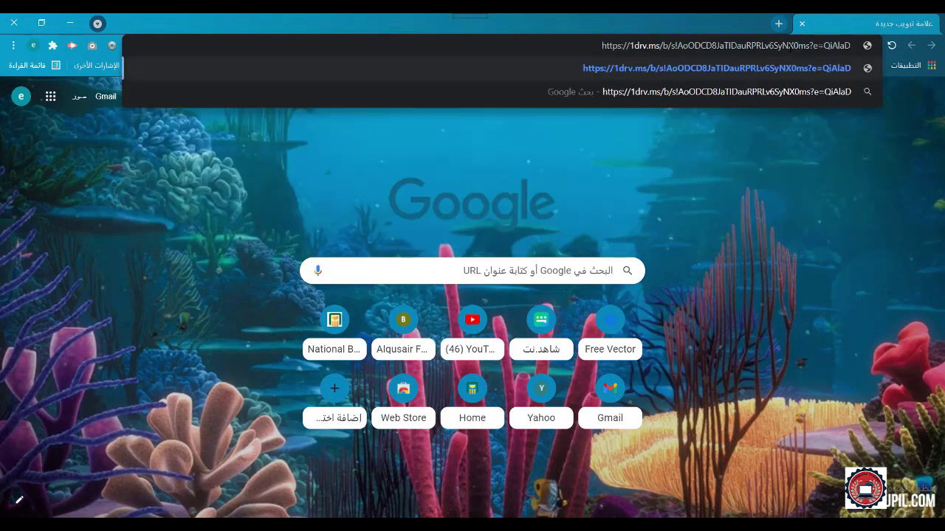
pyautogui.press('Return')
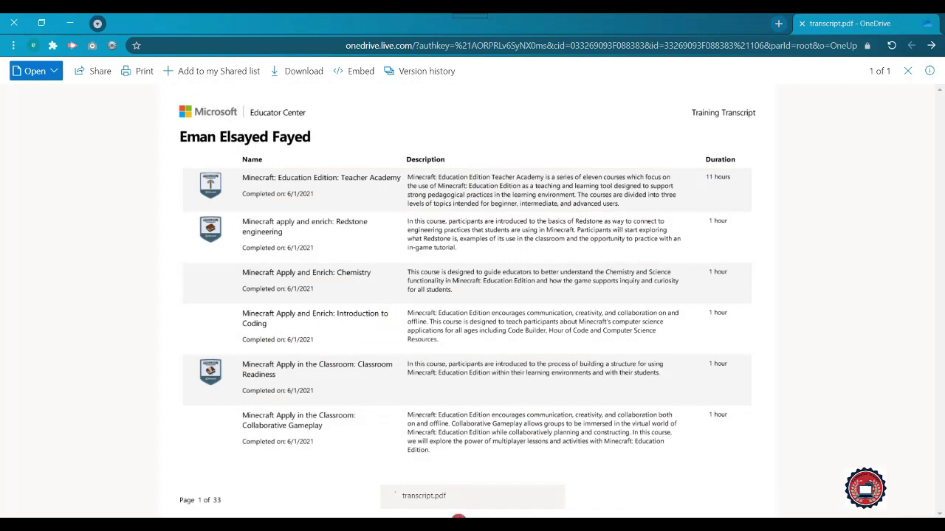
pyautogui.moveTo(456, 525)
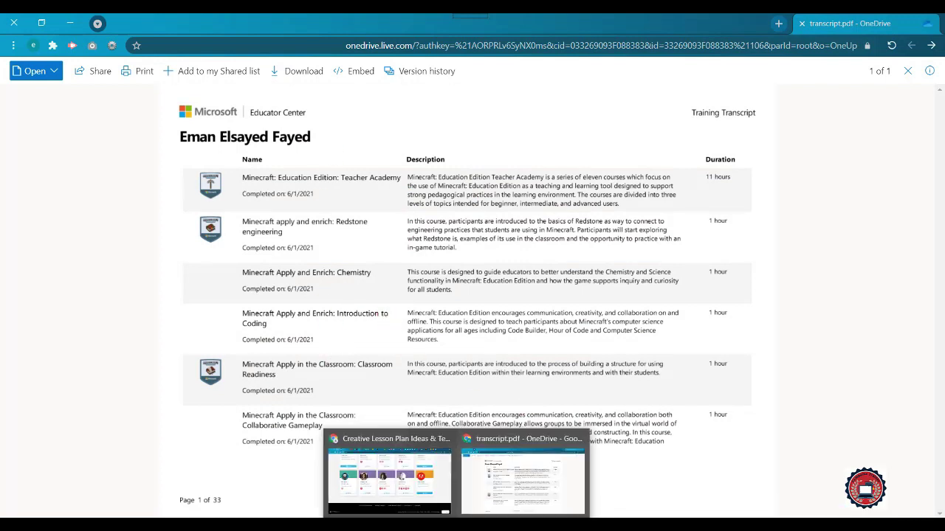
pyautogui.click(344, 476)
pyautogui.scroll(-2, 417, 297)
pyautogui.scroll(4, 418, 297)
pyautogui.scroll(1, 325, 222)
pyautogui.scroll(-1, 327, 327)
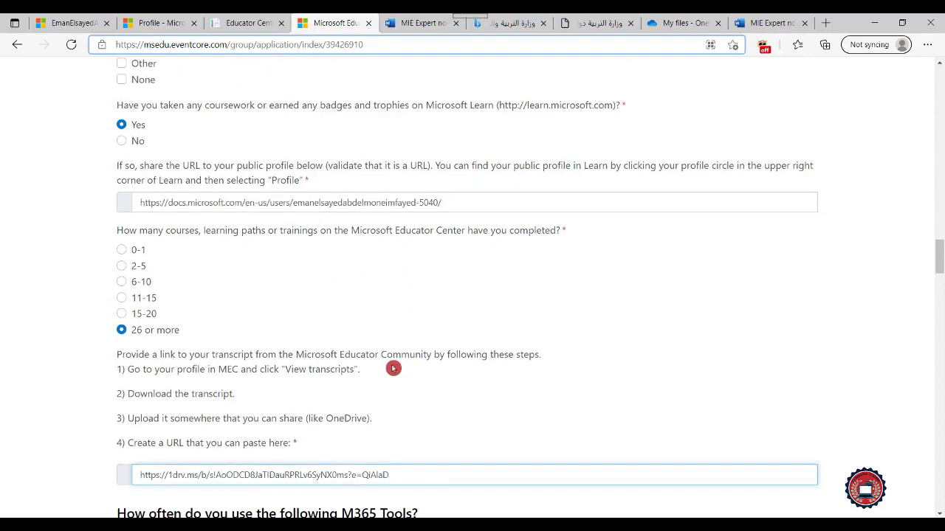
# - Scroll the form down to the M365 Tools table and switch to the Acrobat MIE guide
pyautogui.scroll(-2, 392, 369)
pyautogui.scroll(-4, 318, 281)
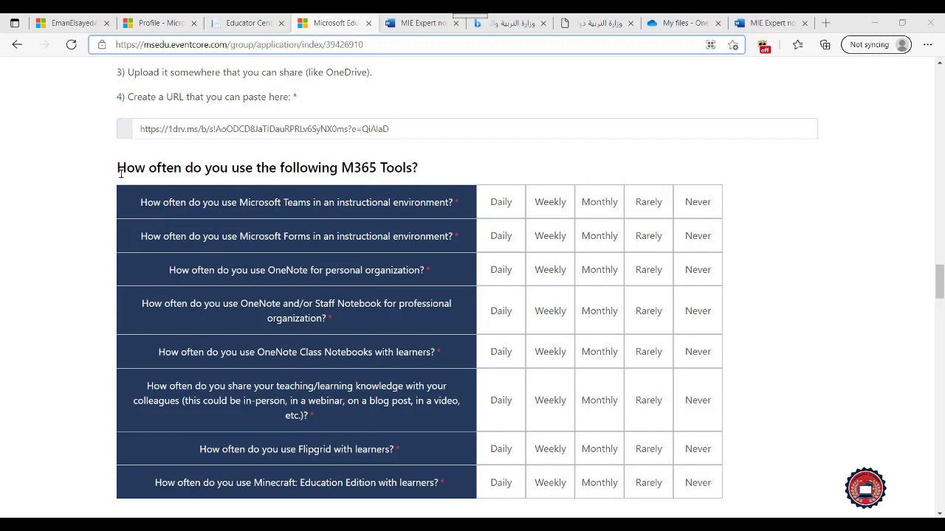
pyautogui.hotkey('alt', 'Tab')
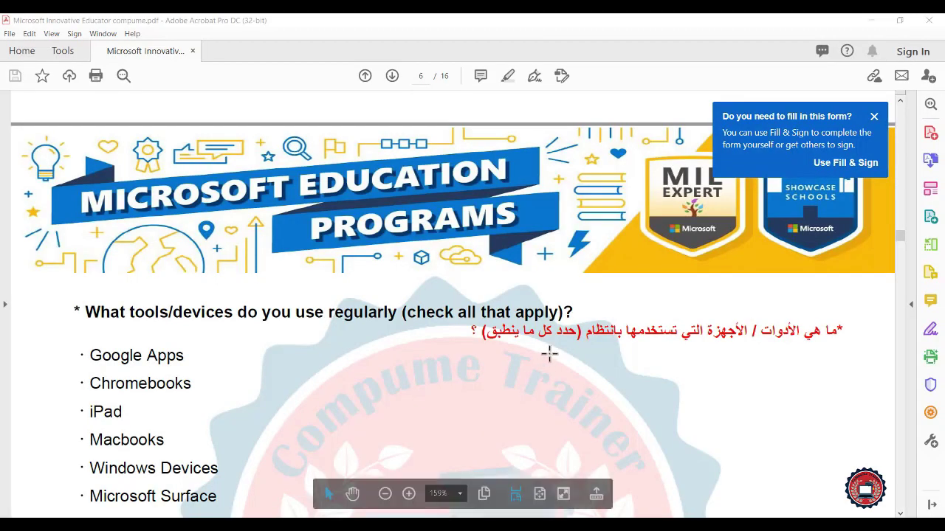
# - Read through the guide's M365 tools usage-frequency table, then switch back to the Edge application form
pyautogui.scroll(-2, 548, 357)
pyautogui.scroll(-15, 315, 311)
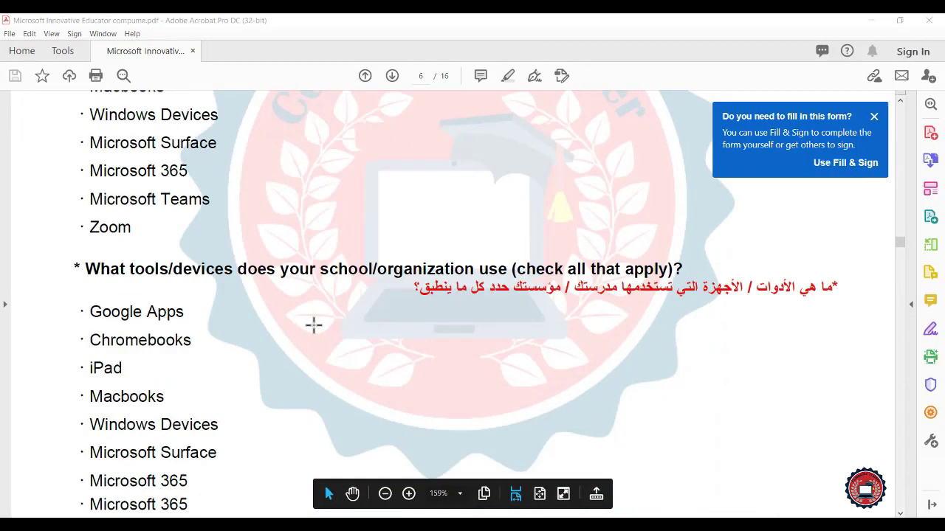
pyautogui.scroll(-10, 321, 327)
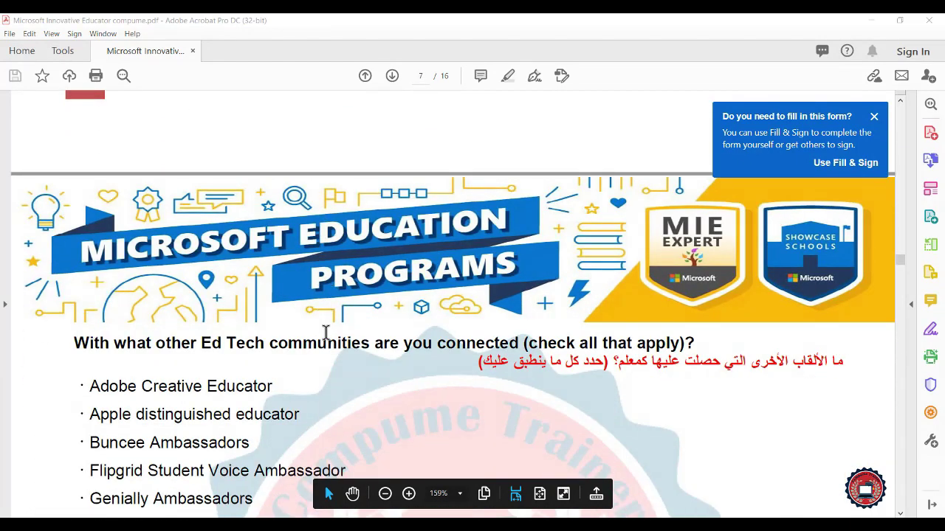
pyautogui.scroll(-10, 326, 336)
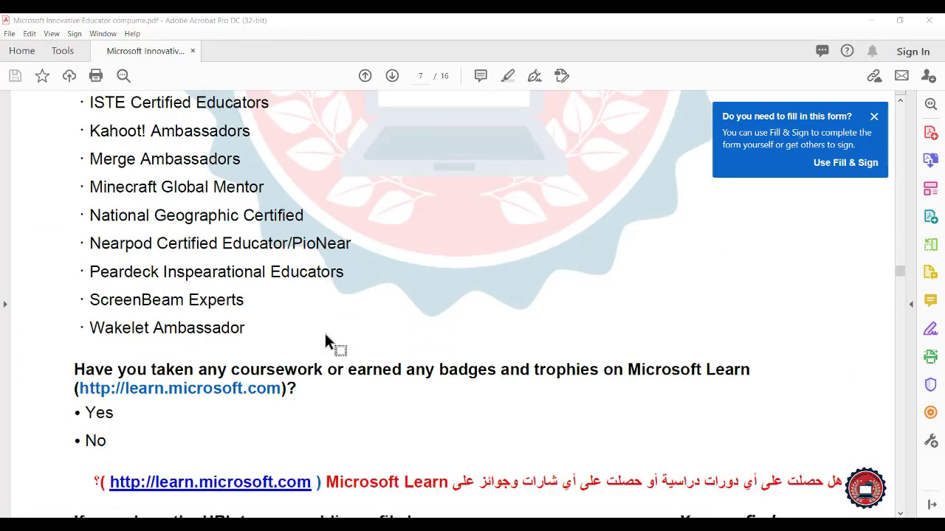
pyautogui.scroll(-10, 325, 336)
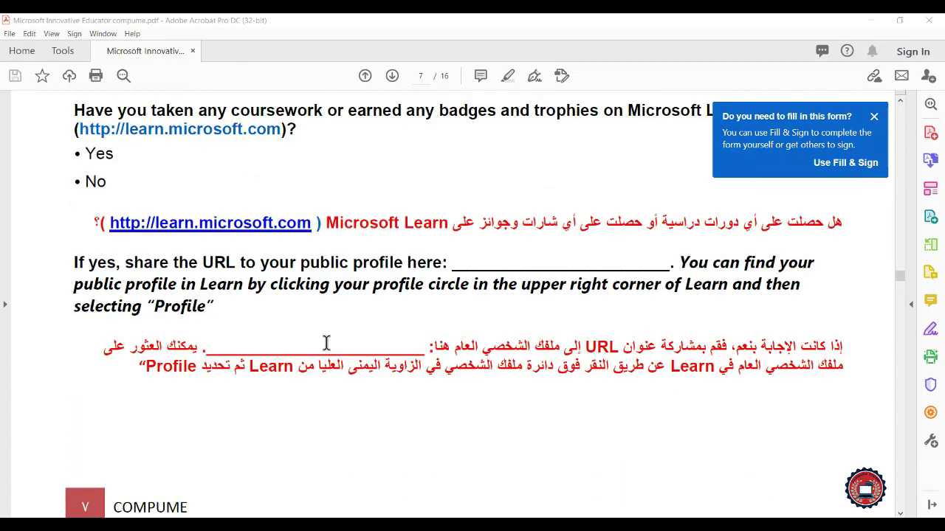
pyautogui.scroll(-2, 325, 345)
pyautogui.scroll(7, 325, 346)
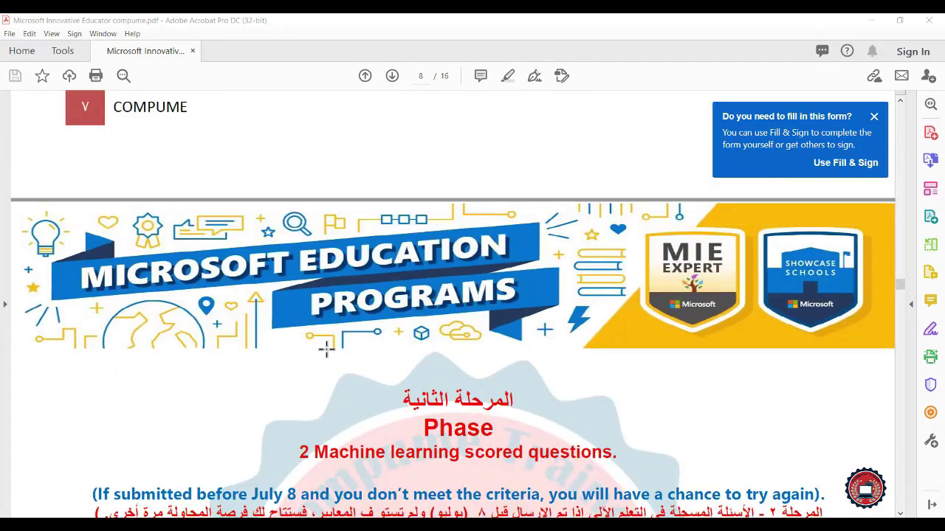
pyautogui.scroll(-9, 326, 349)
pyautogui.scroll(3, 326, 350)
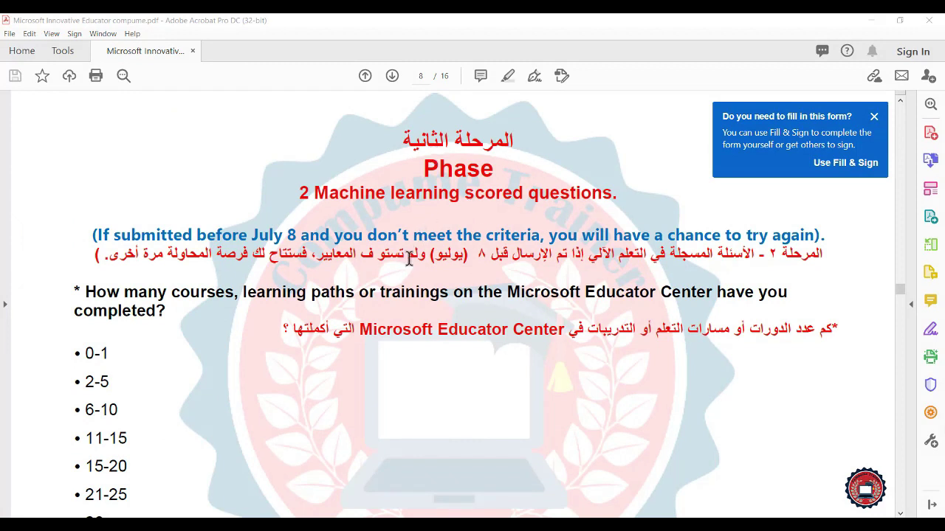
pyautogui.scroll(-4, 454, 183)
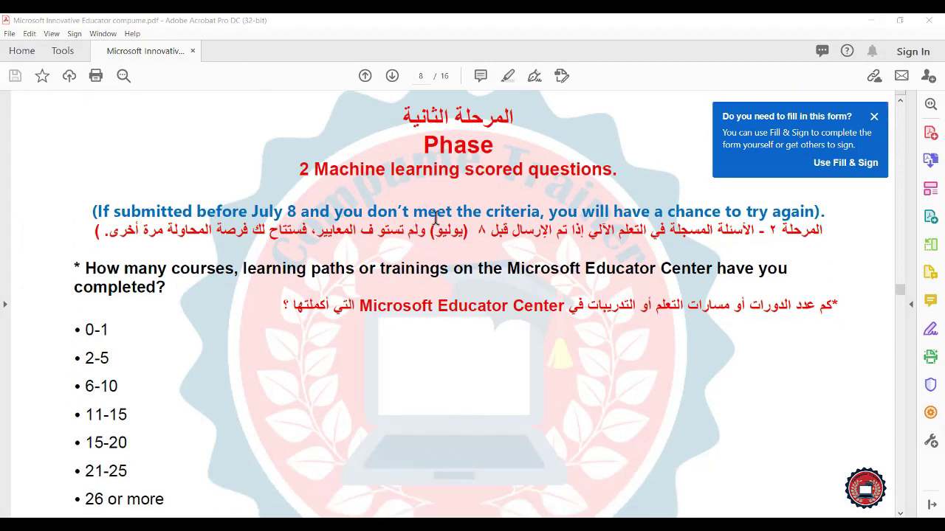
pyautogui.scroll(-8, 197, 353)
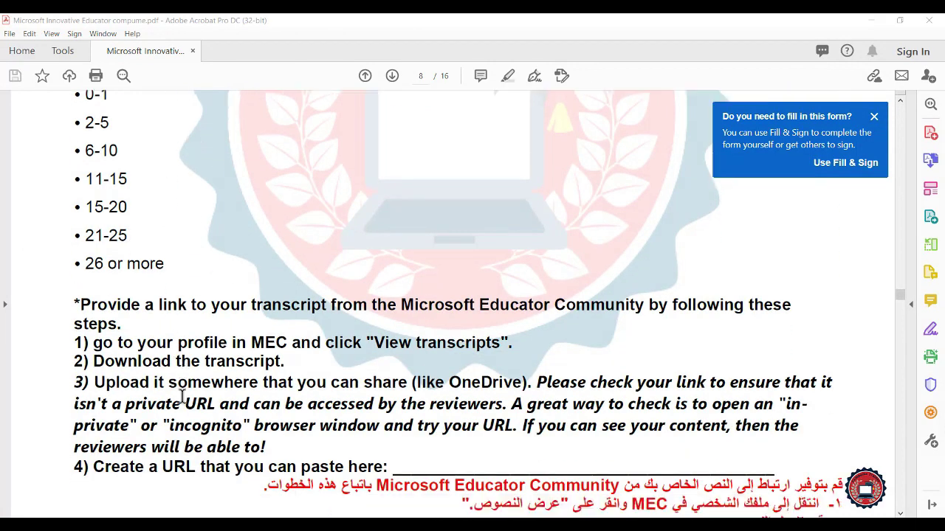
pyautogui.scroll(-3, 195, 400)
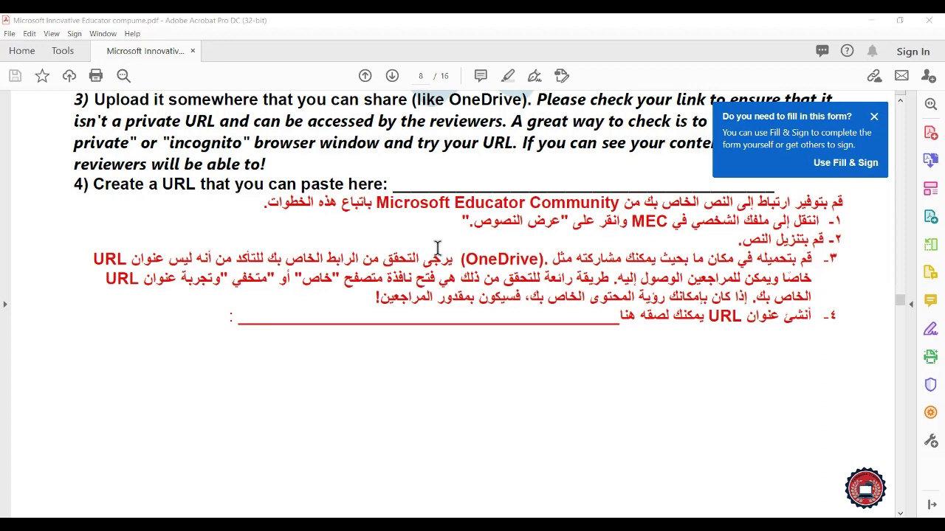
pyautogui.scroll(-5, 432, 278)
pyautogui.scroll(-9, 419, 310)
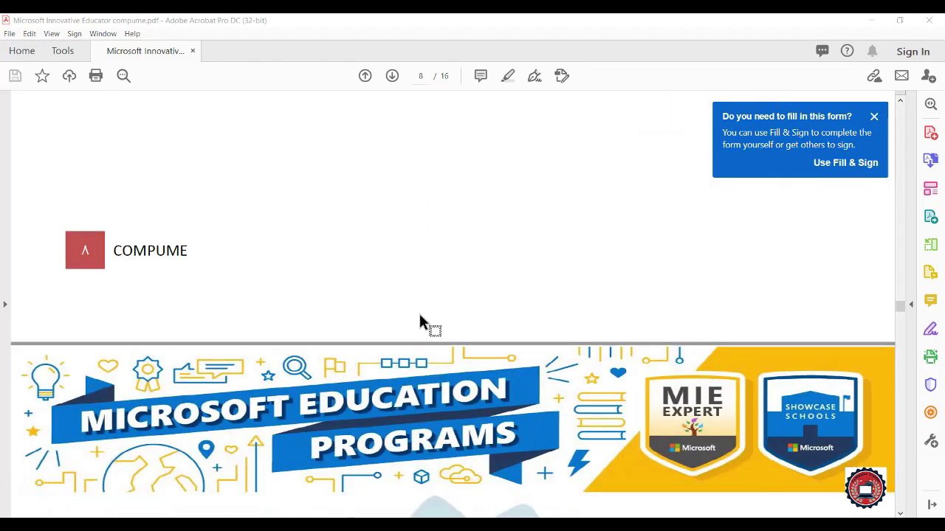
pyautogui.scroll(-5, 419, 316)
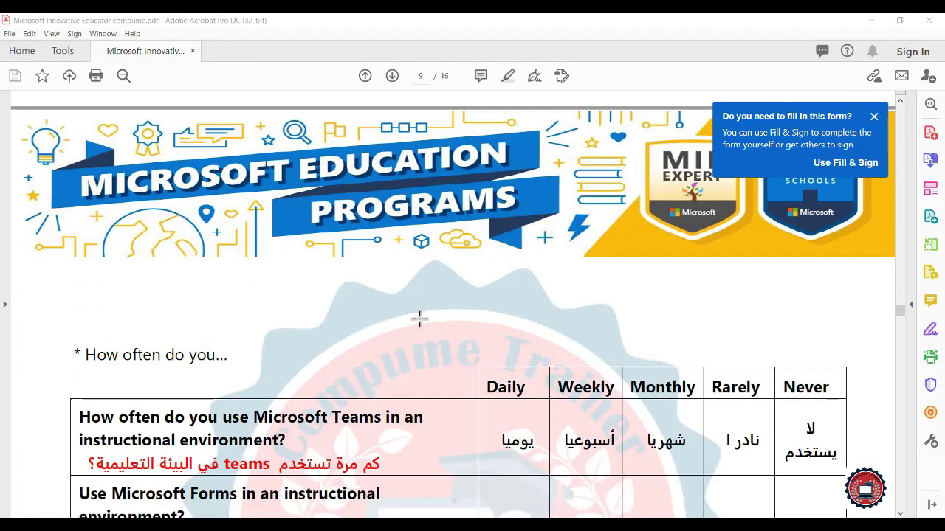
pyautogui.scroll(-5, 418, 319)
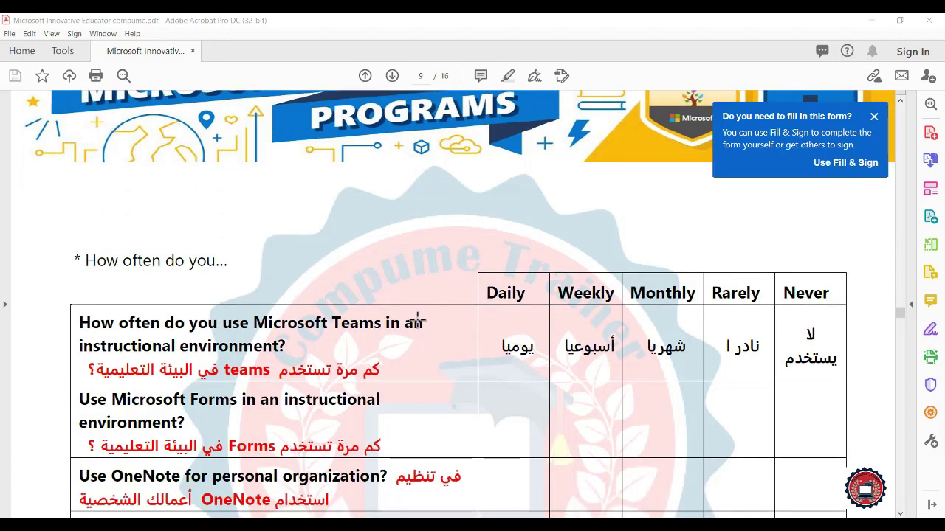
pyautogui.scroll(-4, 408, 310)
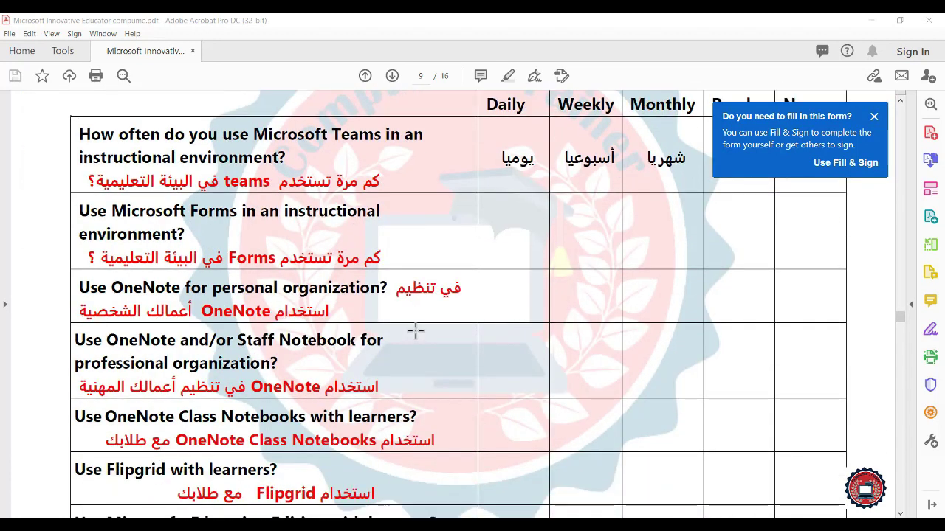
pyautogui.scroll(3, 411, 335)
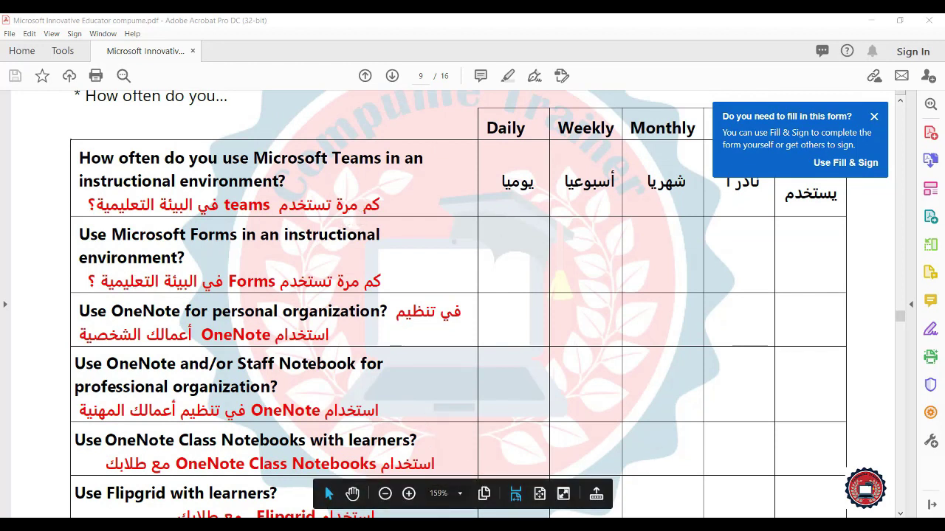
pyautogui.hotkey('alt', 'Tab')
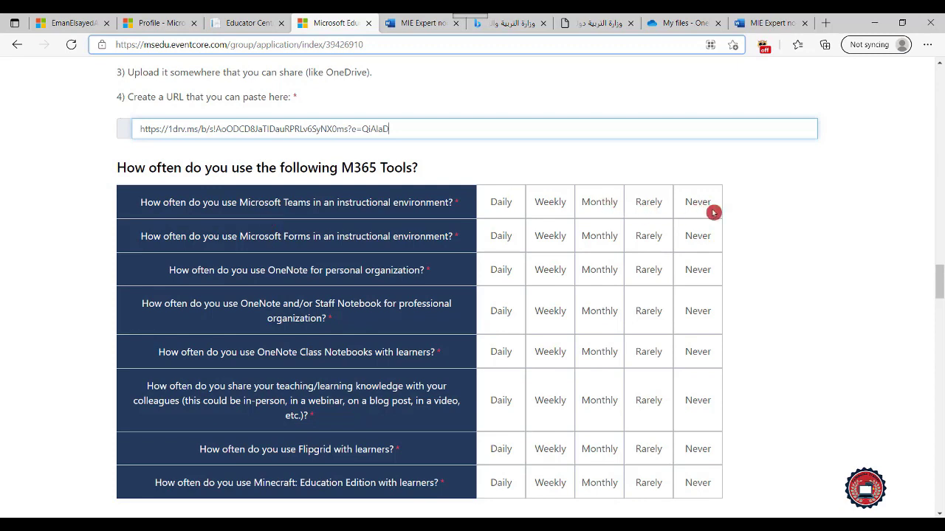
# - Mark Teams, Forms and personal OneNote Daily, Staff Notebook Weekly, and Class Notebooks Monthly
pyautogui.click(502, 211)
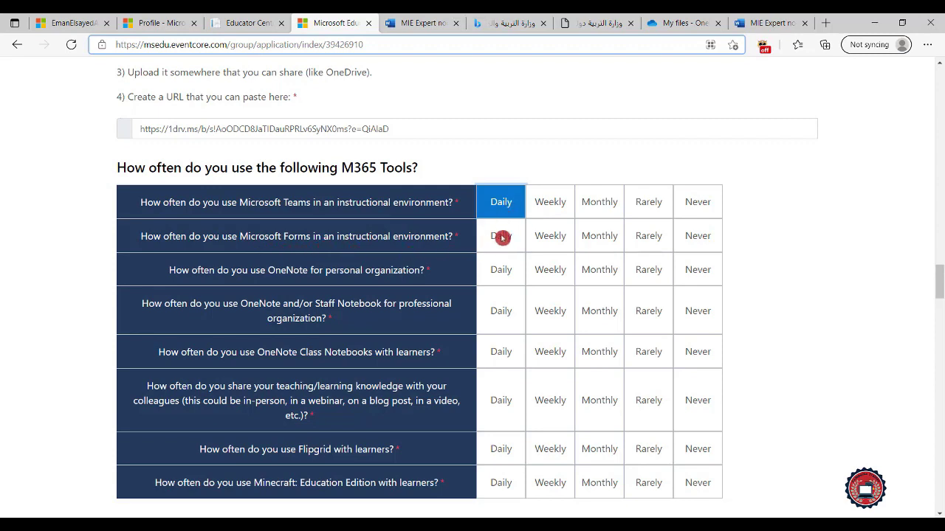
pyautogui.click(501, 238)
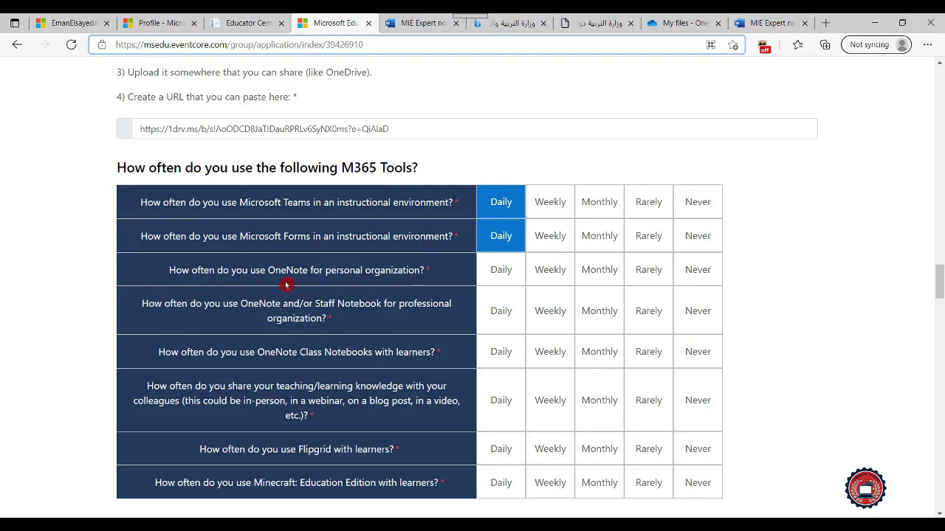
pyautogui.click(500, 273)
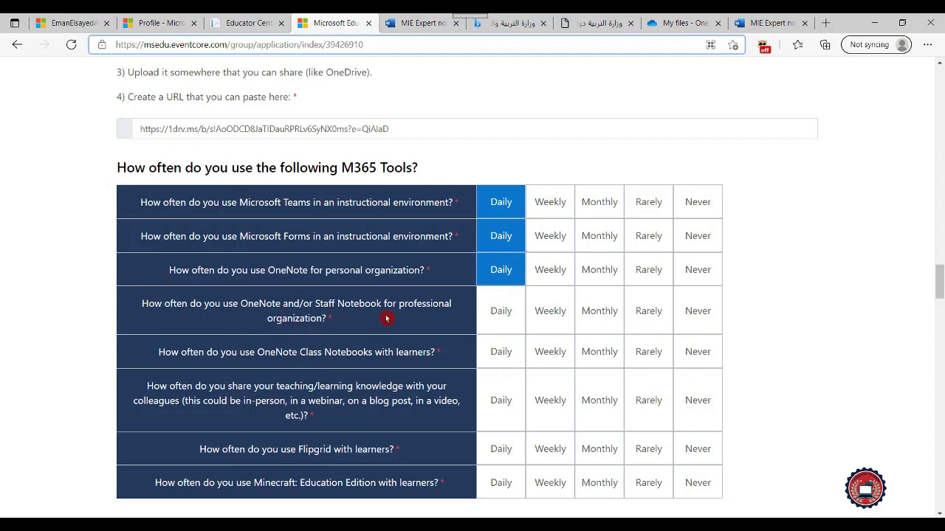
pyautogui.click(552, 321)
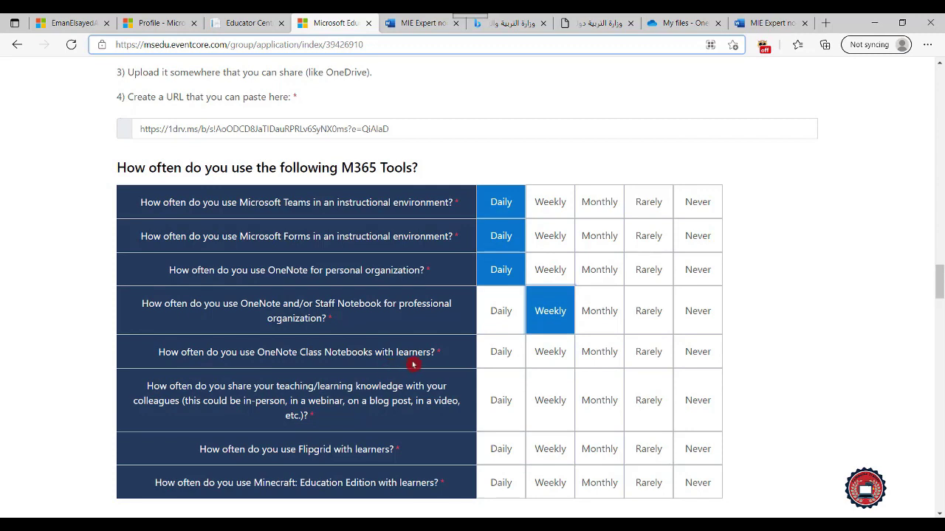
pyautogui.scroll(-1, 424, 363)
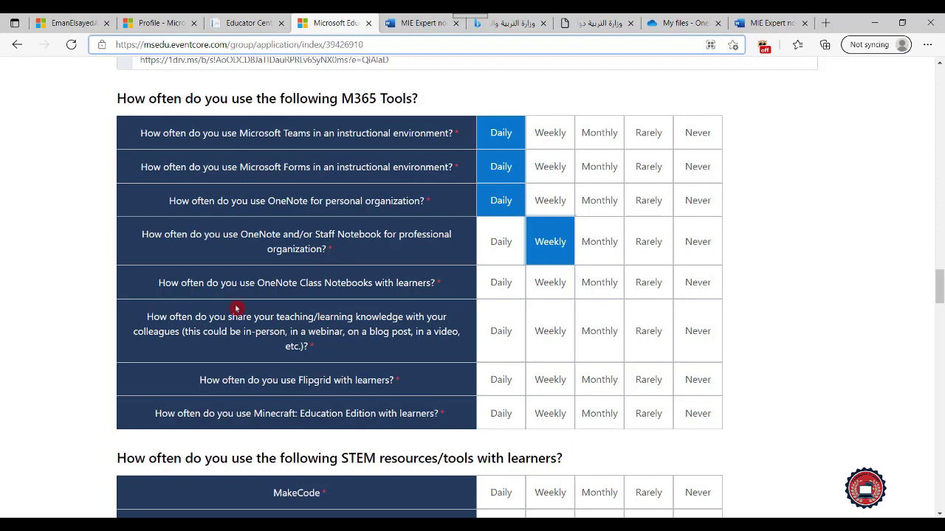
pyautogui.click(586, 295)
# - Change OneNote Class Notebooks to Daily and mark sharing teaching knowledge with colleagues Daily
pyautogui.click(502, 289)
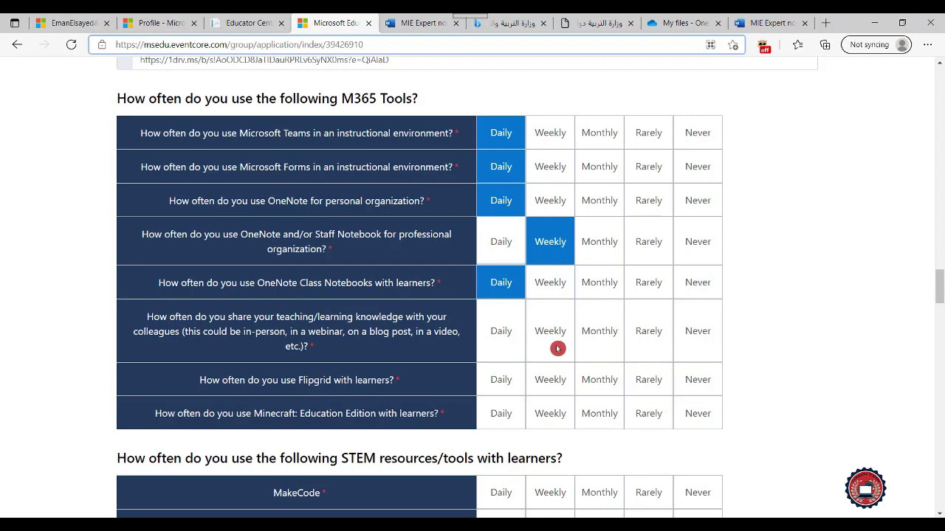
pyautogui.click(500, 339)
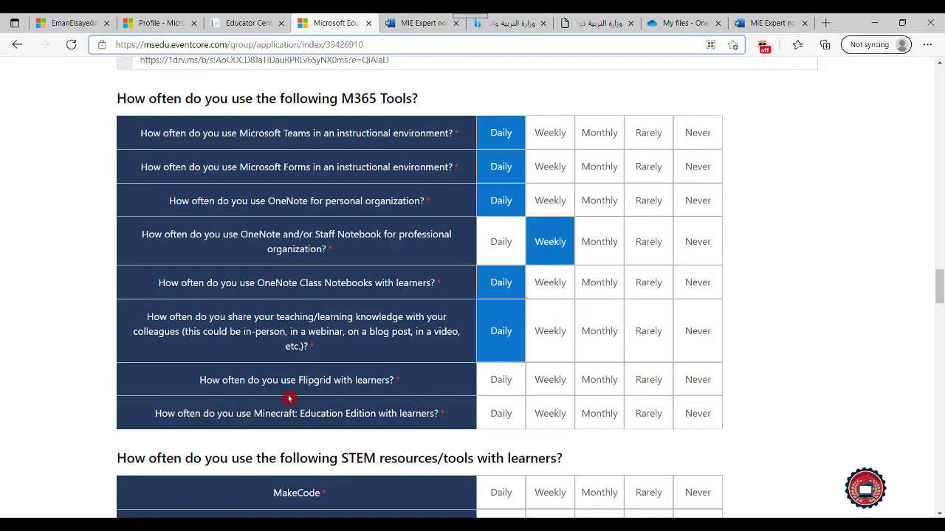
pyautogui.scroll(-1, 301, 397)
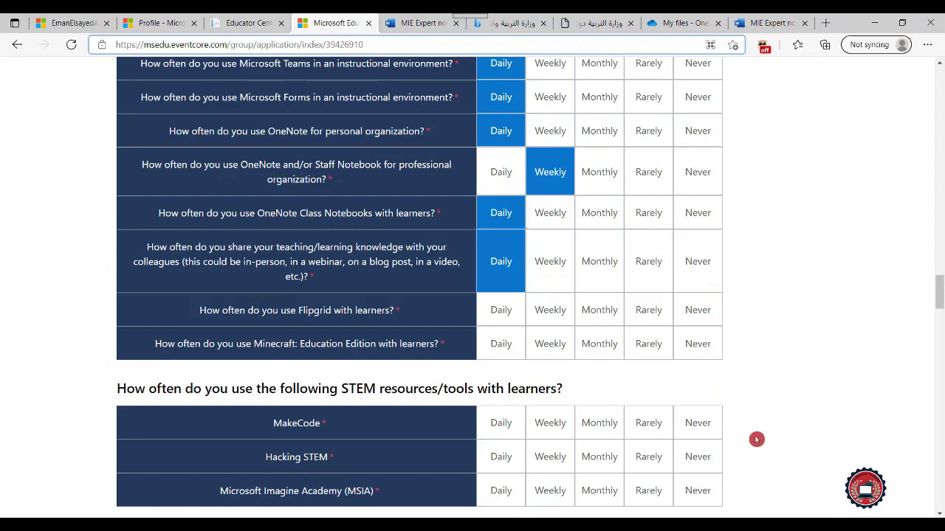
pyautogui.scroll(-2, 190, 368)
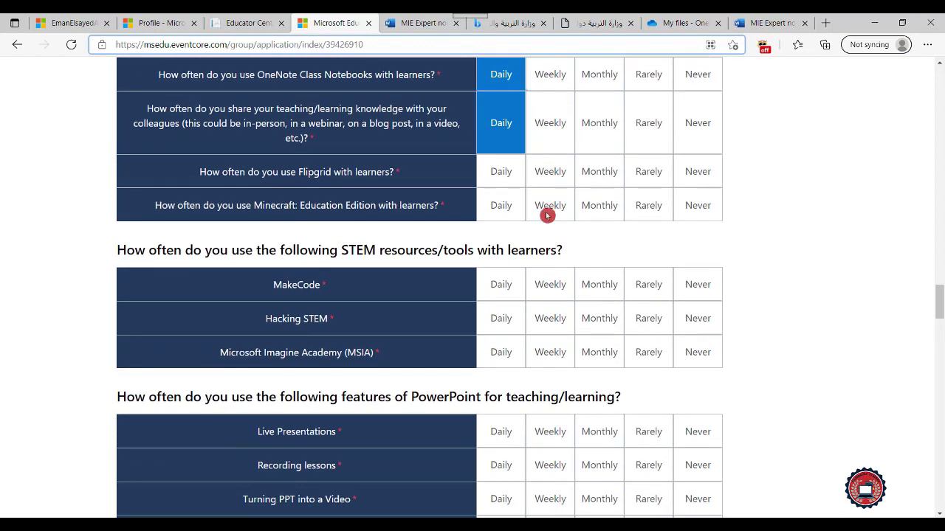
# - Mark Flipgrid Weekly and Minecraft: Education Edition Rarely, then highlight the words 'STEM resources'
pyautogui.click(564, 174)
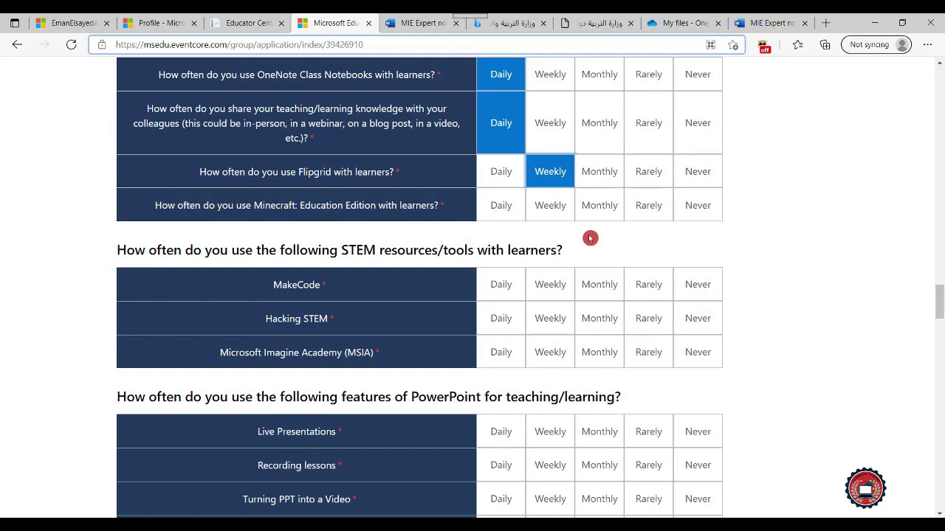
pyautogui.click(707, 209)
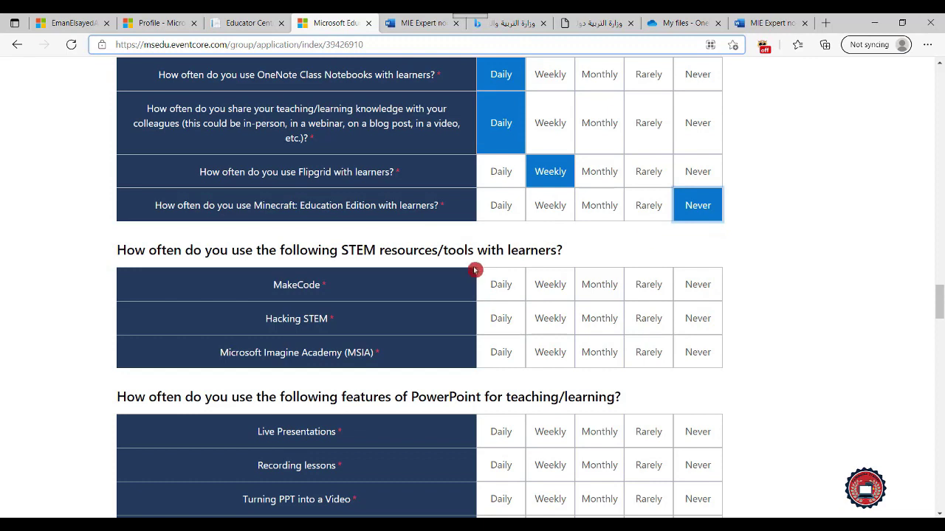
pyautogui.click(648, 211)
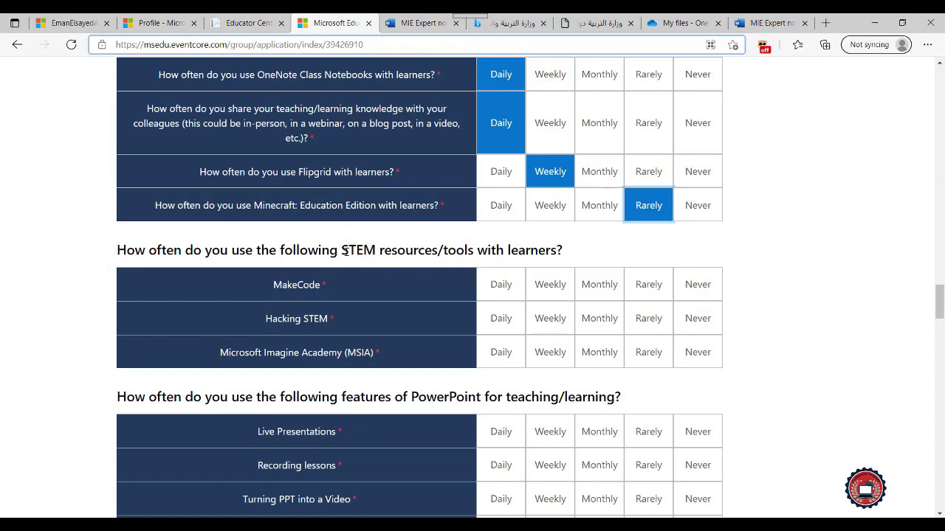
pyautogui.moveTo(341, 251); pyautogui.dragTo(426, 251)
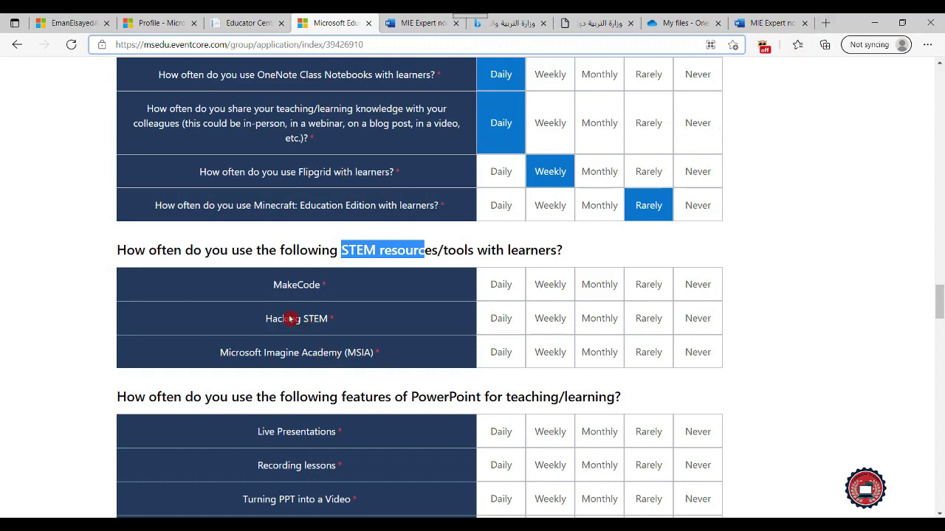
# - Set MakeCode, Hacking STEM and Microsoft Imagine Academy (MSIA) to Never in the STEM resources table
pyautogui.moveTo(270, 285); pyautogui.dragTo(322, 291)
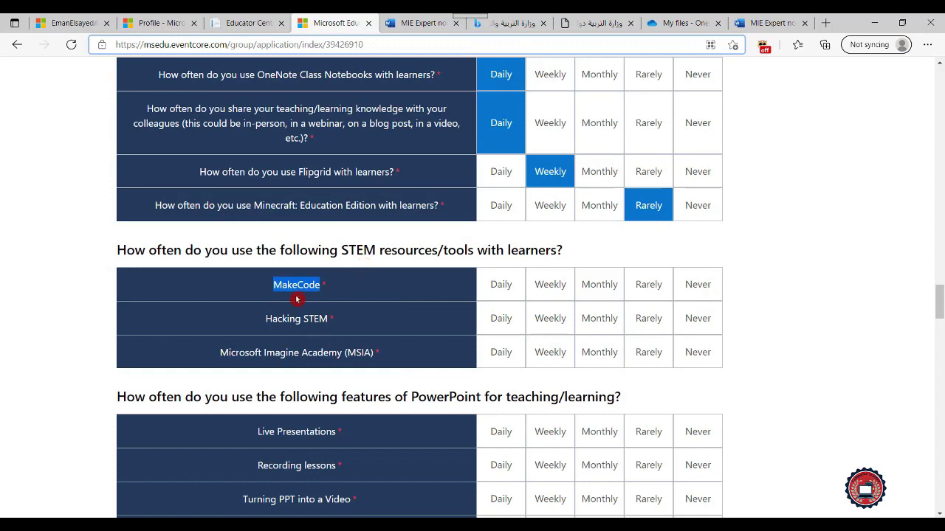
pyautogui.click(295, 300)
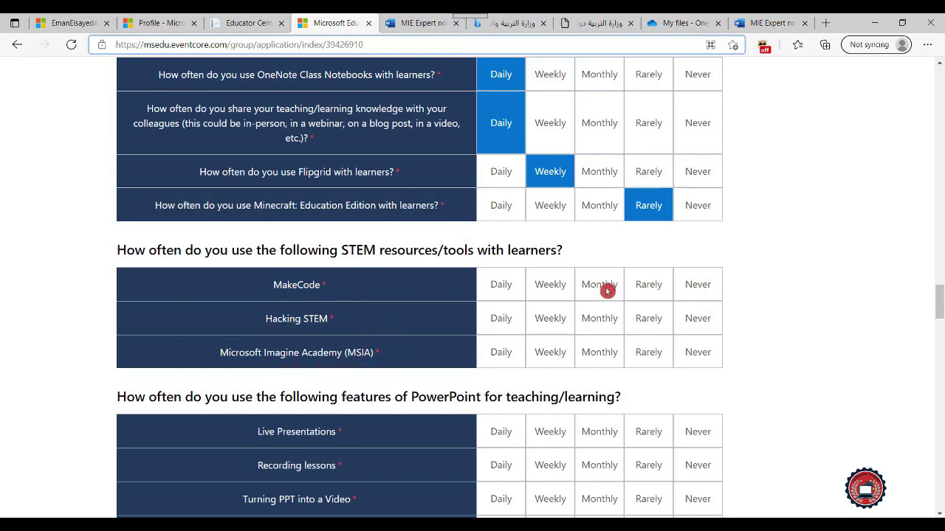
pyautogui.click(698, 287)
pyautogui.click(699, 321)
pyautogui.click(698, 354)
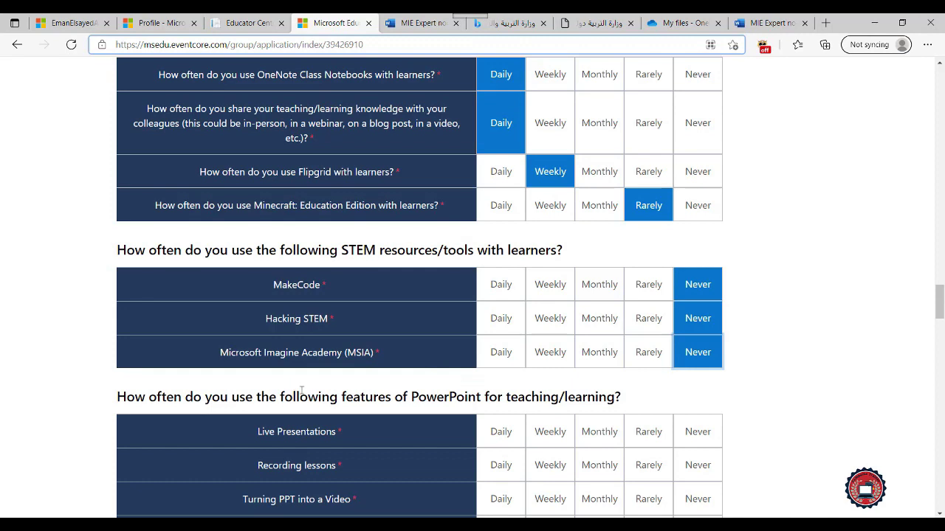
pyautogui.scroll(-2, 303, 395)
# - Scroll past the PowerPoint and Edge feature tables and return to the OneDrive My files tab
pyautogui.scroll(-2, 305, 397)
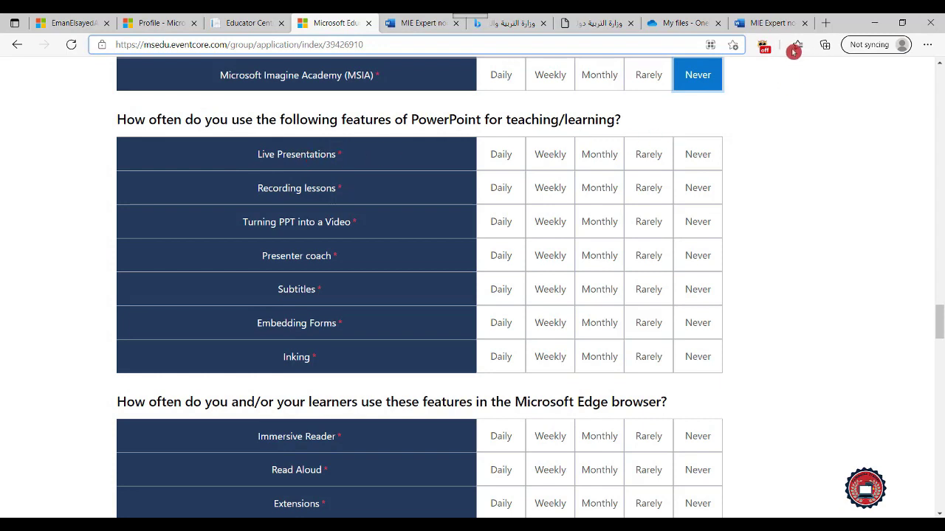
pyautogui.click(685, 23)
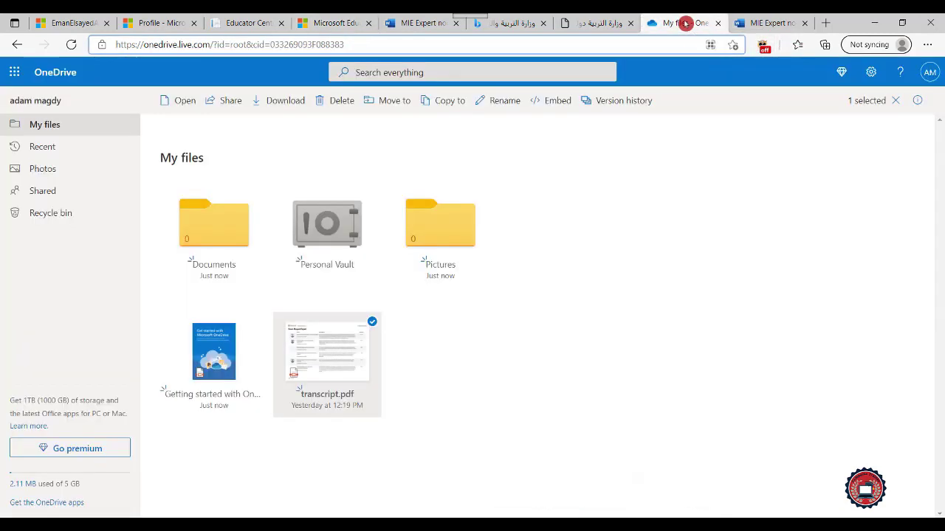
# - Launch PowerPoint for the web from the Microsoft 365 app launcher
pyautogui.click(14, 73)
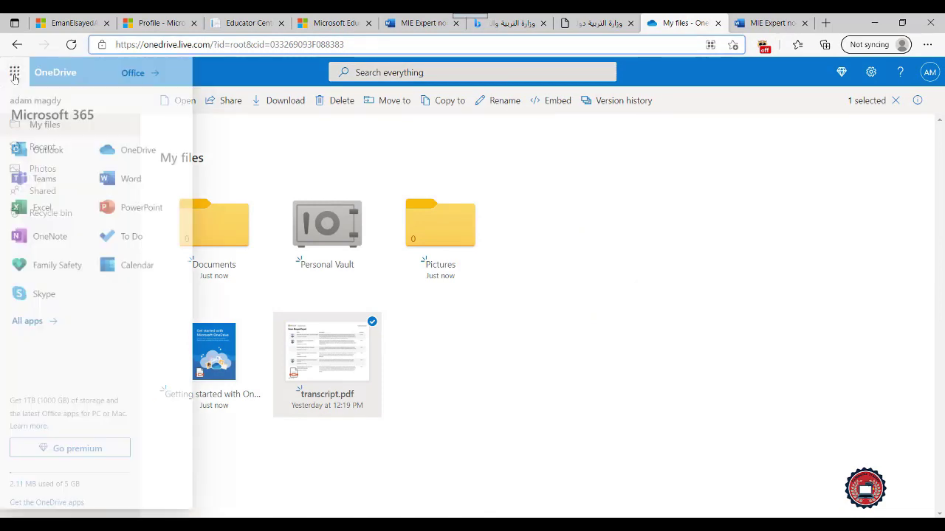
pyautogui.click(155, 216)
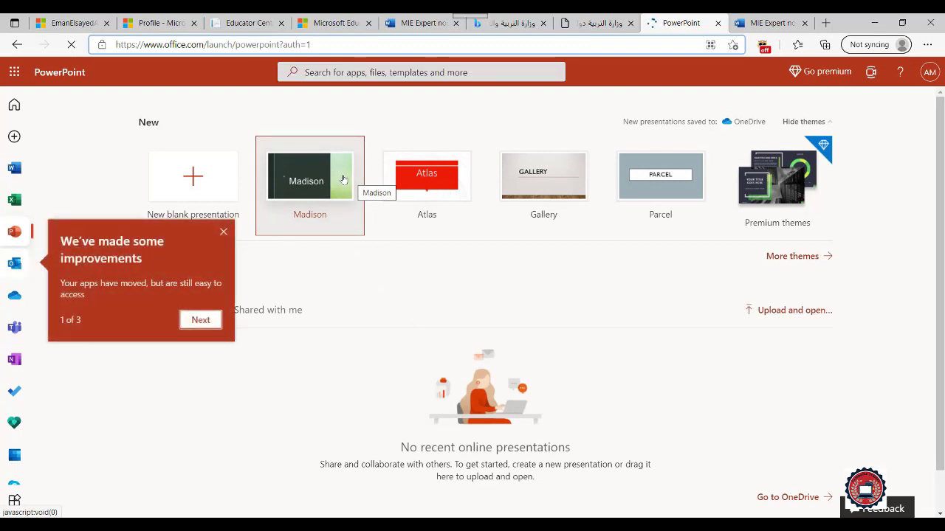
# - Choose the Madison theme under New on the PowerPoint start page
pyautogui.click(331, 194)
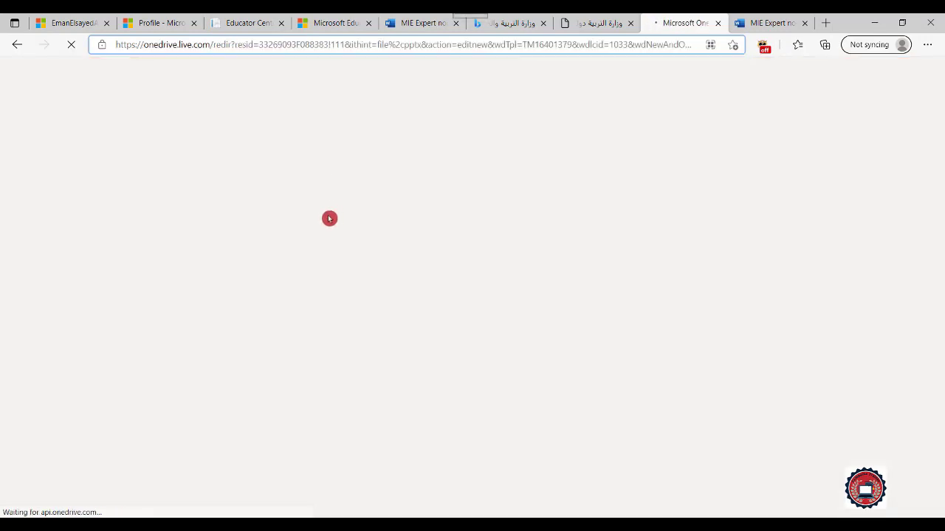
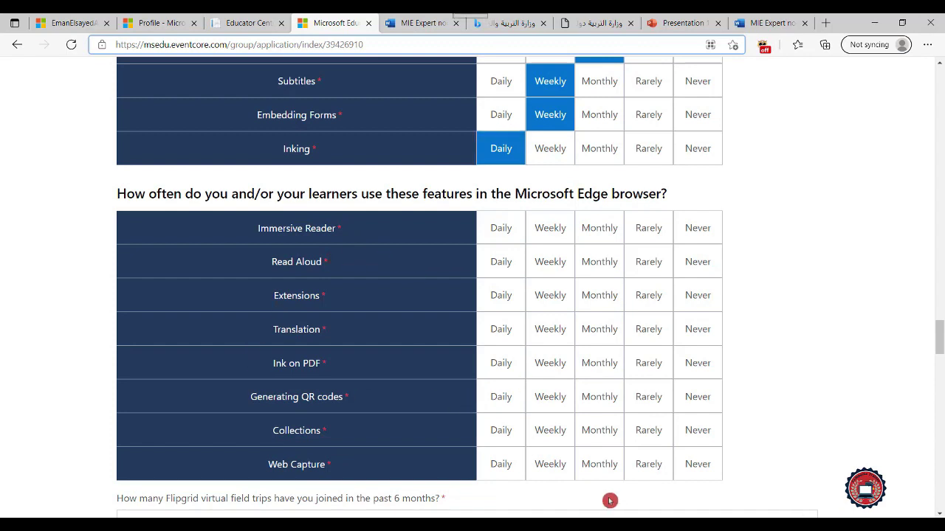
# - Press F9 in the PowerPoint window holding the Microsoft Education Programs slide
pyautogui.press('F9')
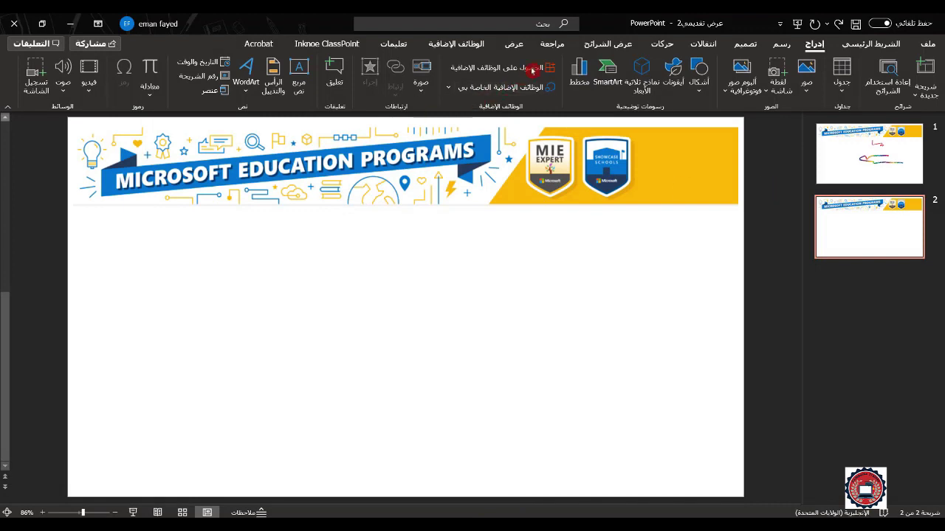
# - Show PowerPoint's Review (مراجعة) tools, then return to the nomination form in Edge
pyautogui.click(552, 47)
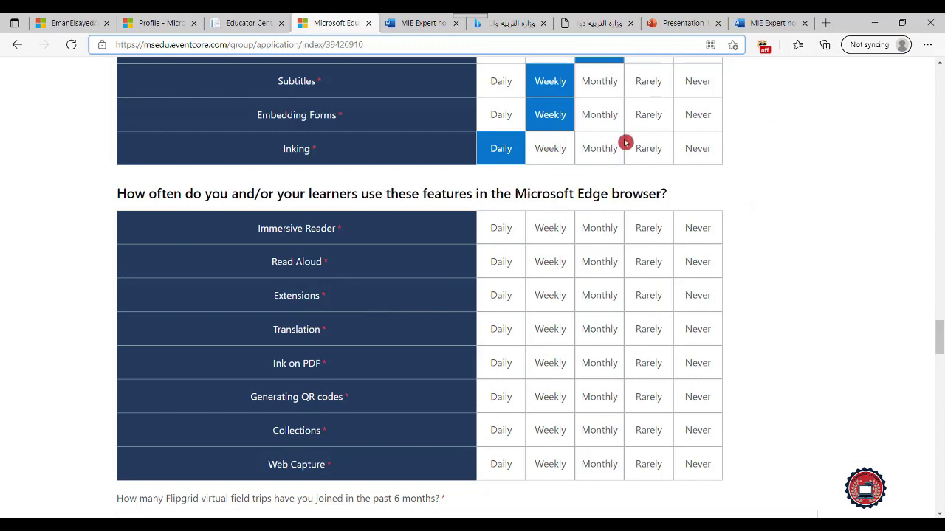
pyautogui.click(631, 44)
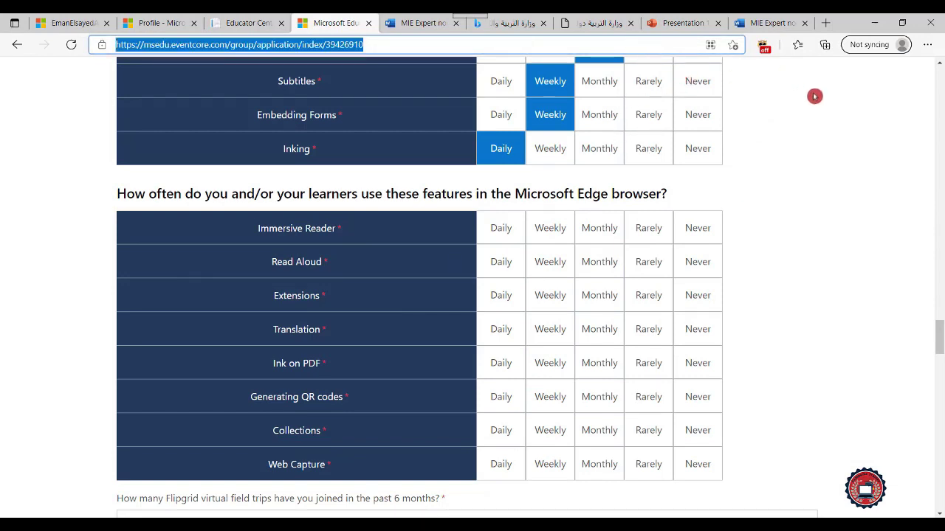
# - Start Read aloud on the nomination form page and pause it
pyautogui.click(927, 45)
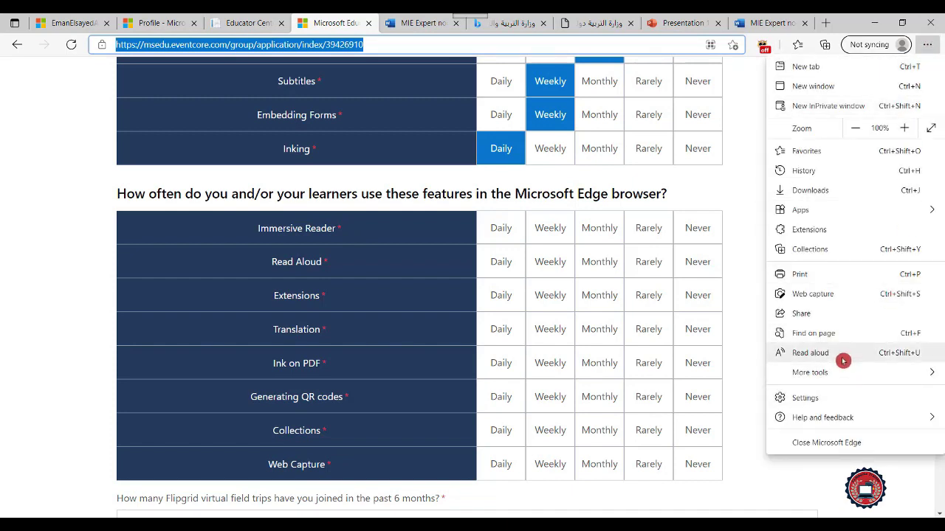
pyautogui.click(810, 352)
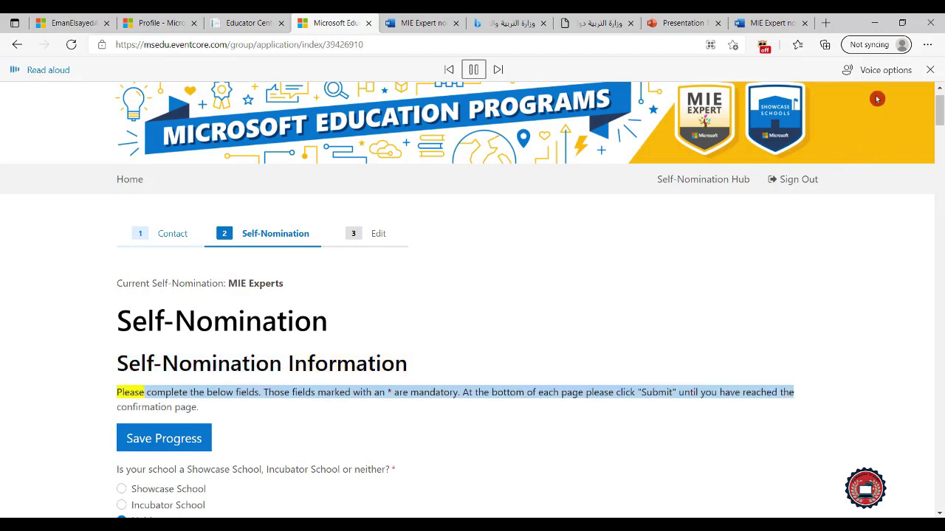
pyautogui.click(474, 71)
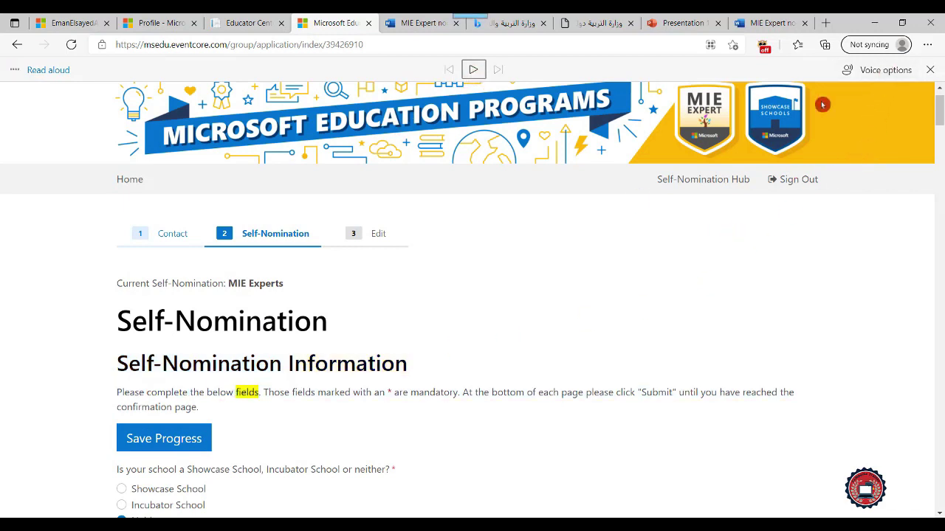
# - Set the Read aloud voice to Microsoft Natasha Online (Natural) and go to the Educator Center transcript
pyautogui.click(877, 70)
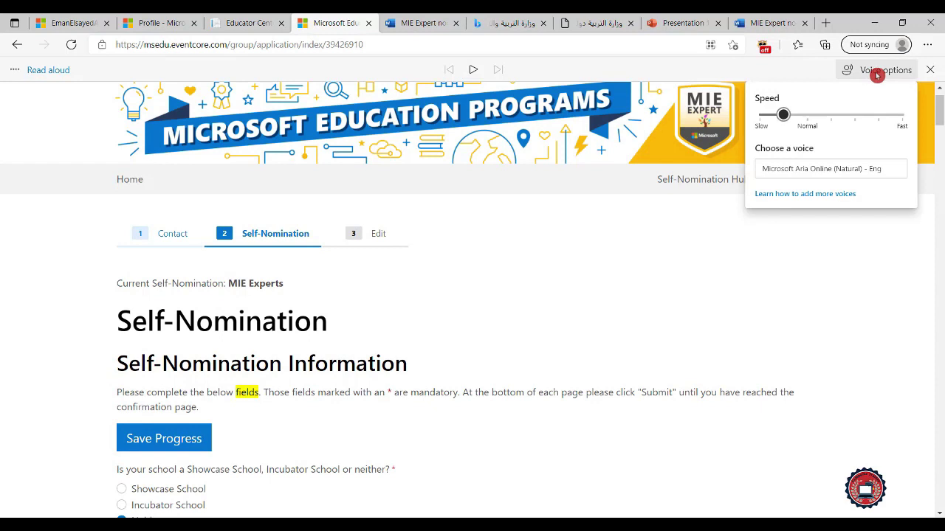
pyautogui.click(793, 174)
pyautogui.click(794, 174)
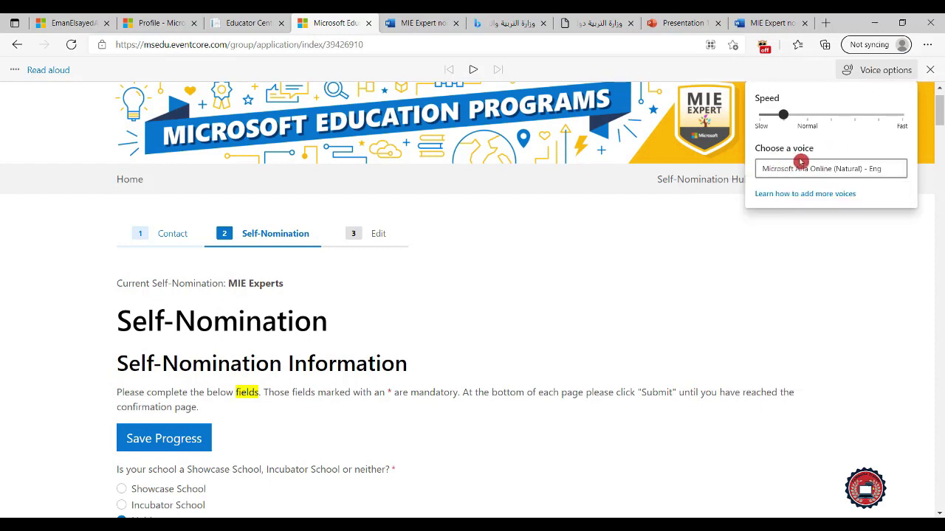
pyautogui.click(786, 170)
pyautogui.click(784, 196)
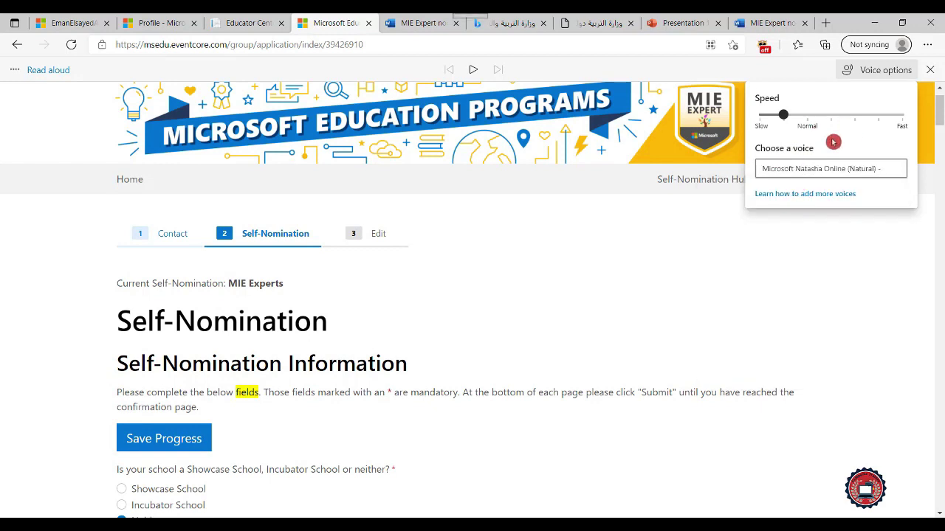
pyautogui.moveTo(784, 118)
pyautogui.mouseDown()
pyautogui.moveTo(806, 119)
pyautogui.moveTo(785, 122)
pyautogui.moveTo(807, 124)
pyautogui.moveTo(788, 131)
pyautogui.mouseUp()
pyautogui.click(750, 268)
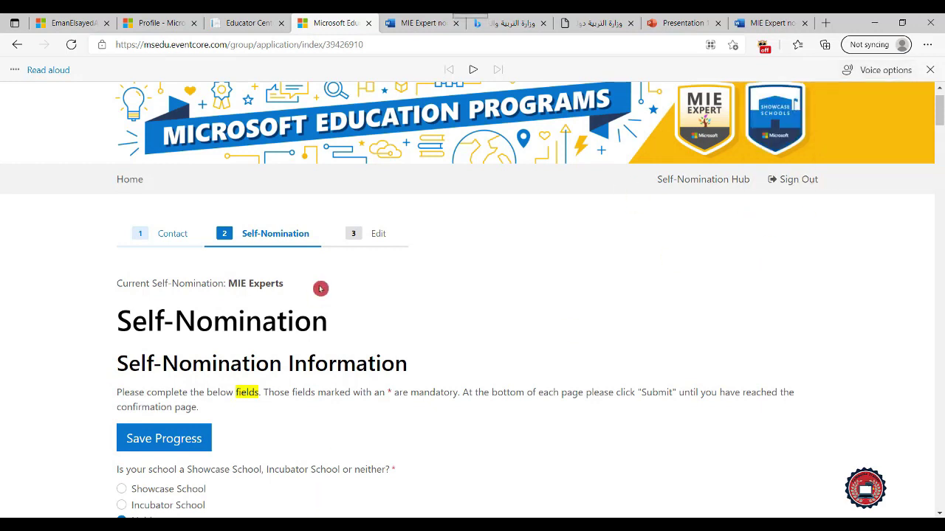
pyautogui.click(248, 24)
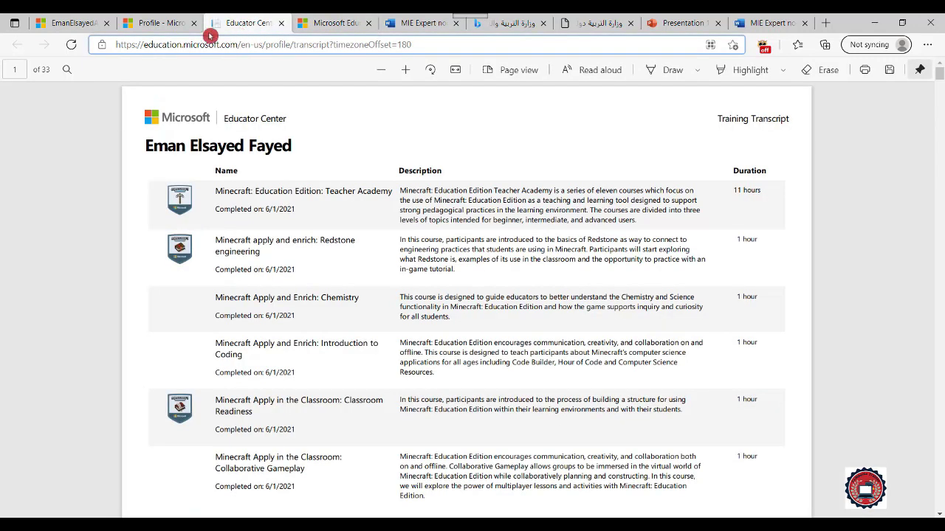
# - Return through the Profile and Word tabs to the form and turn off Read aloud
pyautogui.click(163, 24)
pyautogui.click(422, 26)
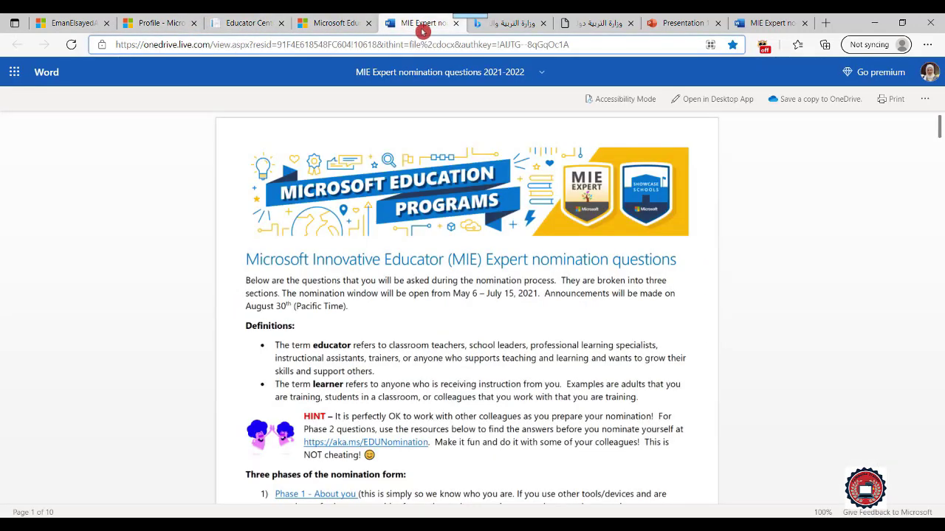
pyautogui.click(329, 24)
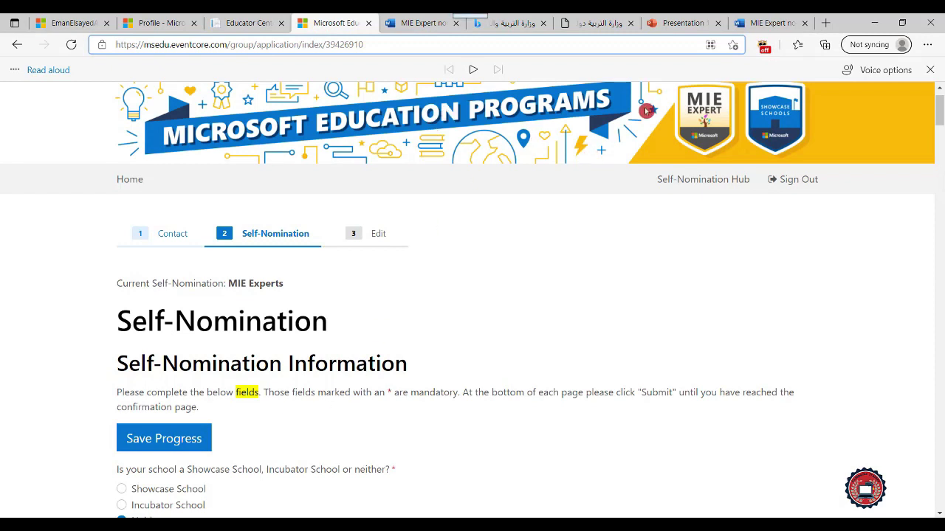
pyautogui.click(930, 69)
pyautogui.scroll(-1, 274, 392)
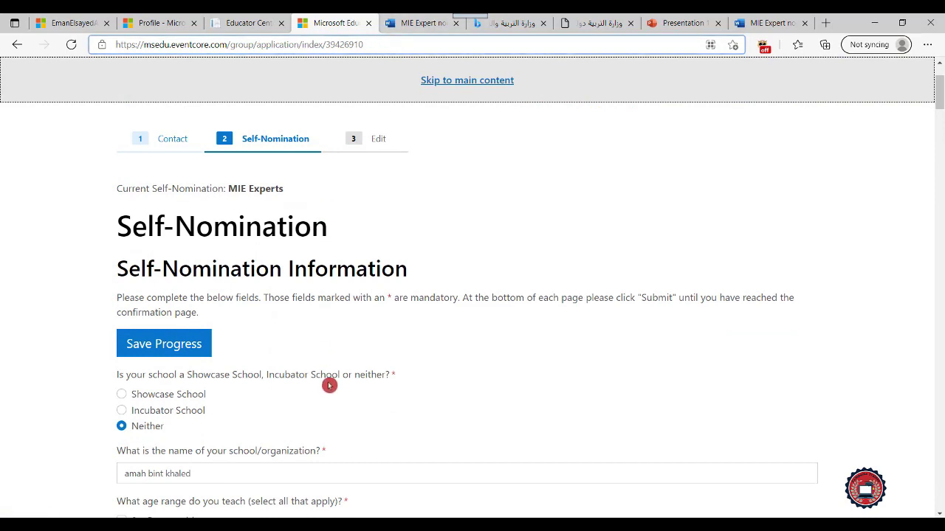
# - Bring the form back to the unanswered Edge features table, clearing the skip-to-content banner
pyautogui.click(265, 26)
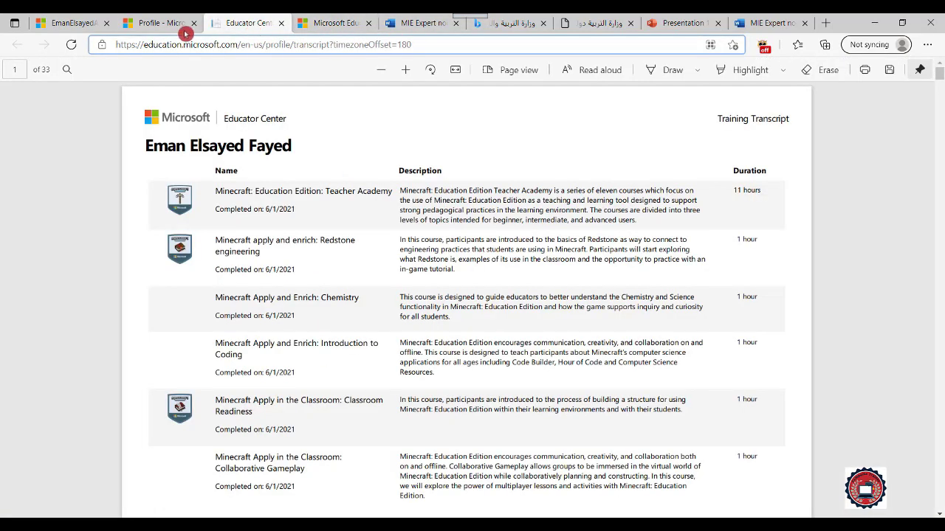
pyautogui.click(157, 23)
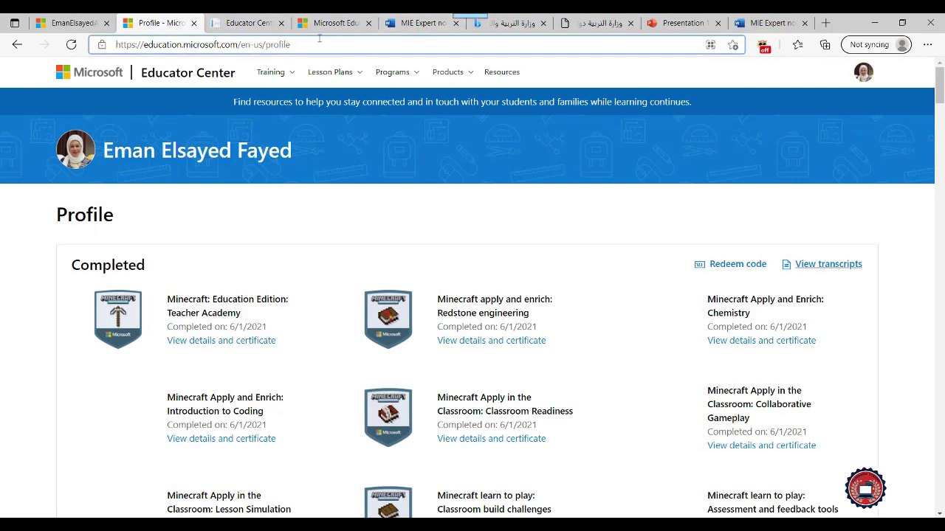
pyautogui.click(325, 24)
pyautogui.scroll(-20, 295, 440)
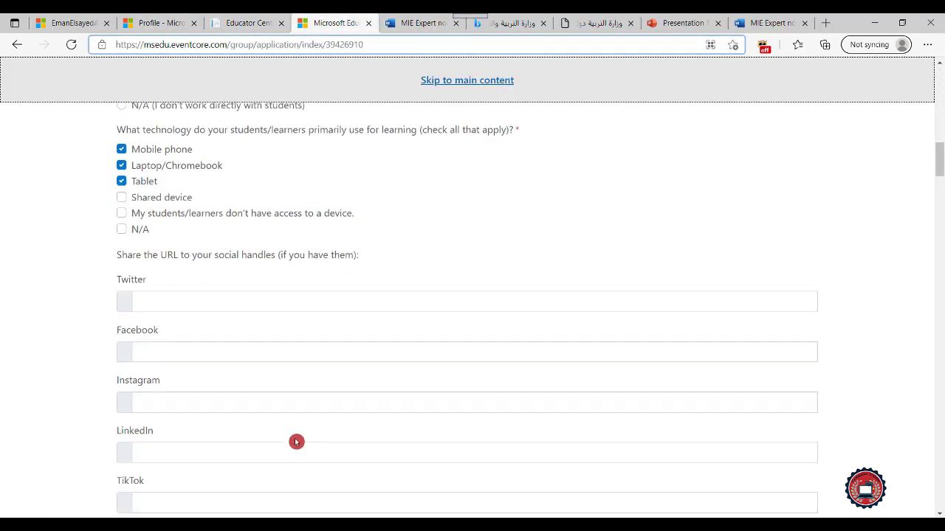
pyautogui.scroll(-20, 295, 440)
pyautogui.scroll(7, 293, 436)
pyautogui.scroll(2, 280, 429)
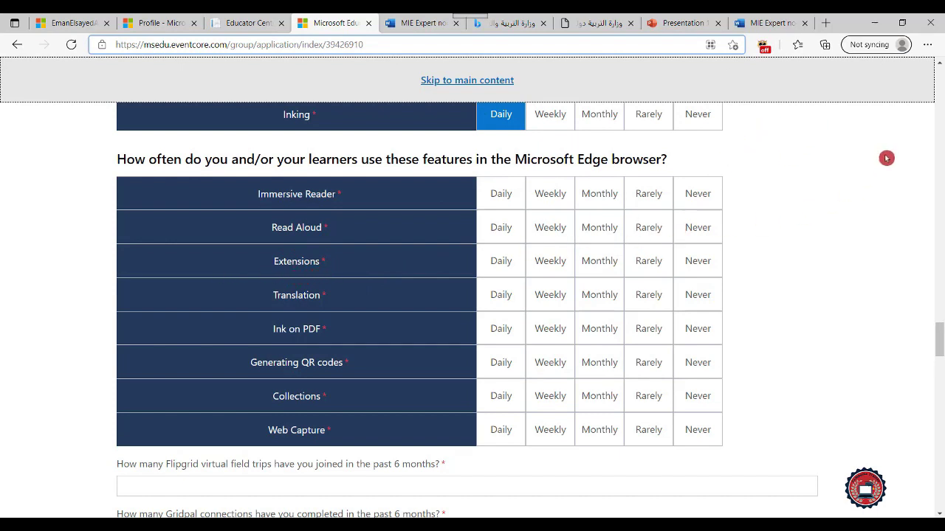
pyautogui.click(842, 275)
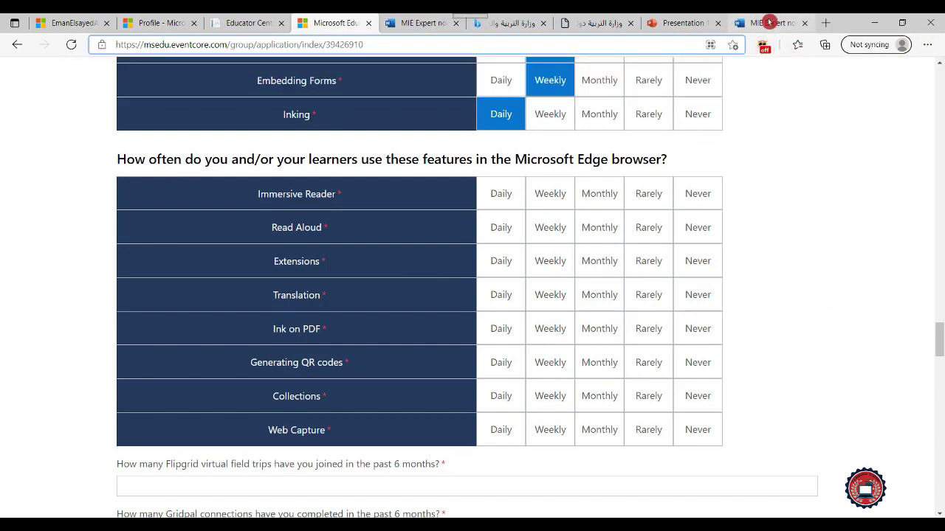
# - Open Edge's installed Extensions page from the Ministry of Education tab
pyautogui.click(598, 24)
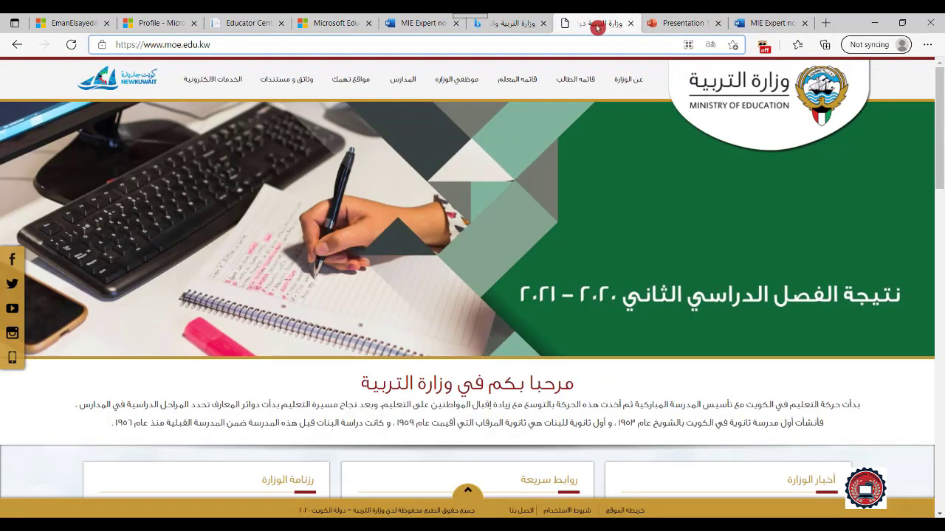
pyautogui.click(927, 45)
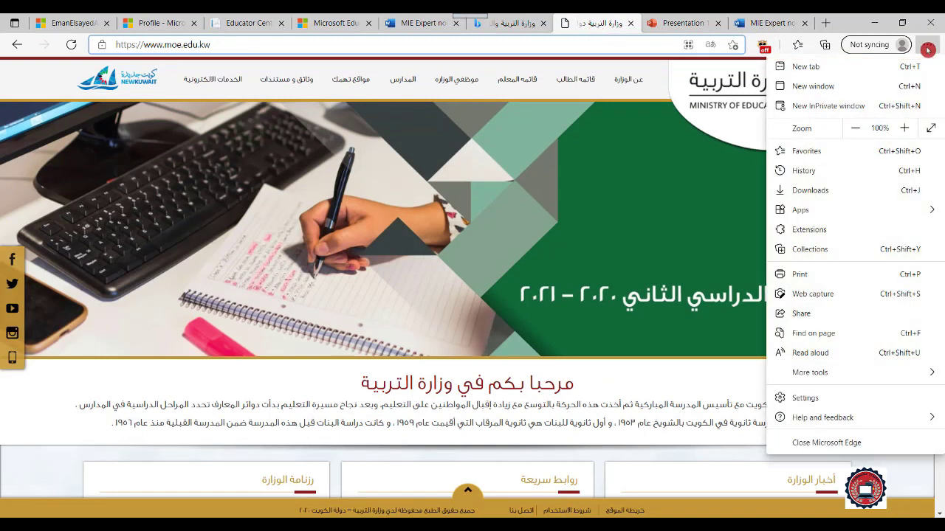
pyautogui.click(809, 229)
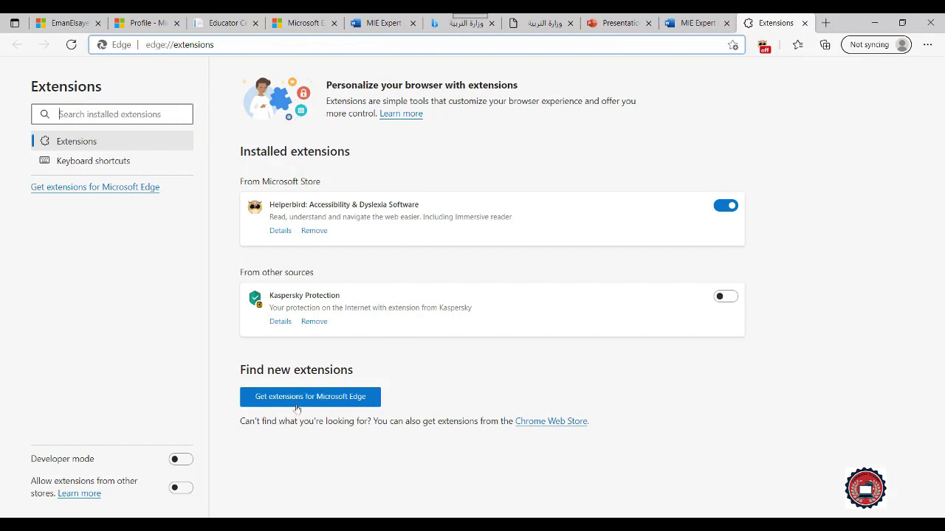
# - Browse the Edge Add-ons store down to its Work from home tools
pyautogui.click(333, 399)
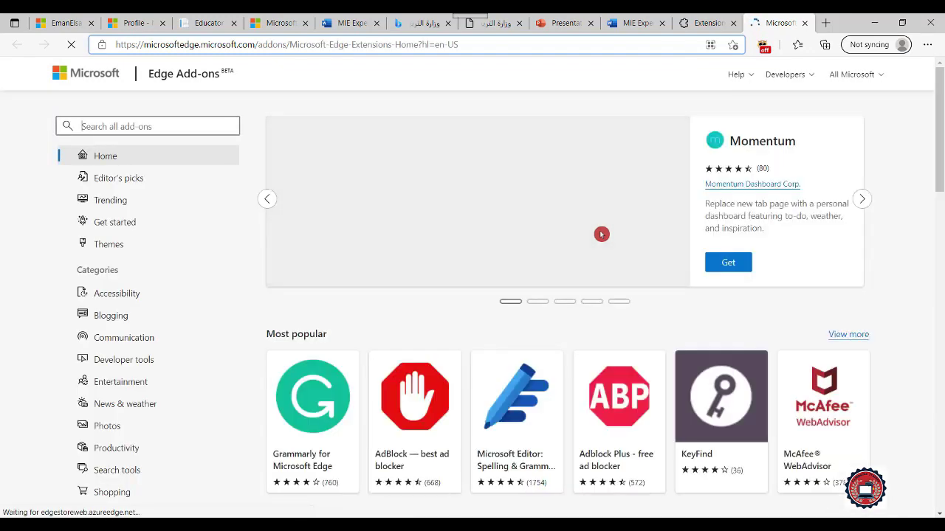
pyautogui.scroll(-2, 525, 400)
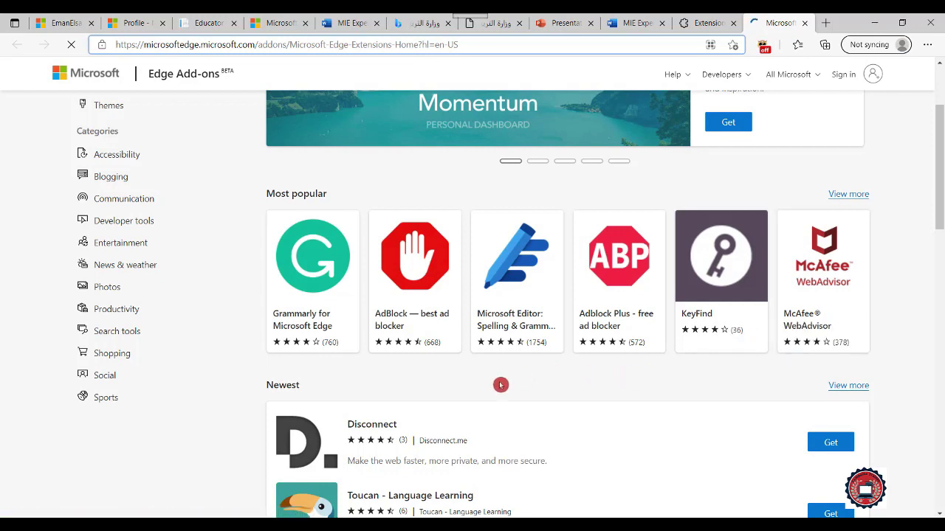
pyautogui.scroll(-3, 627, 341)
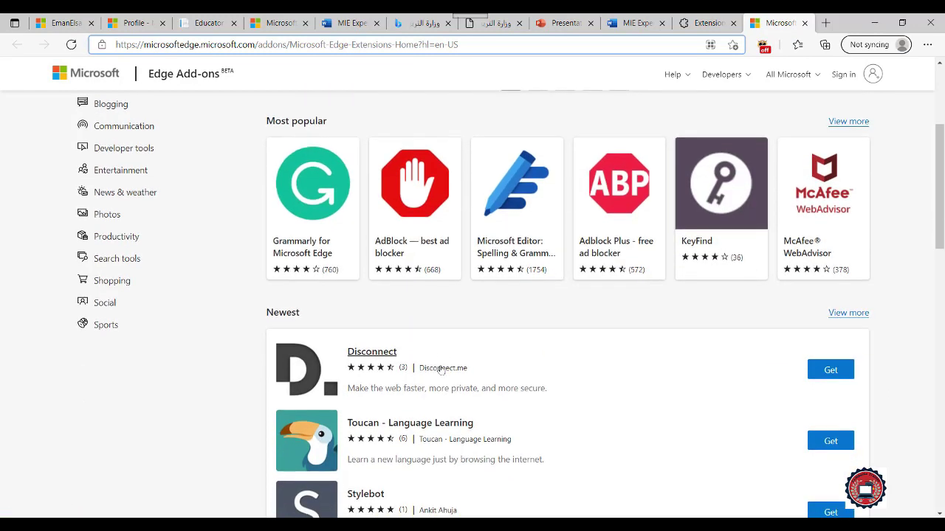
pyautogui.scroll(-4, 437, 376)
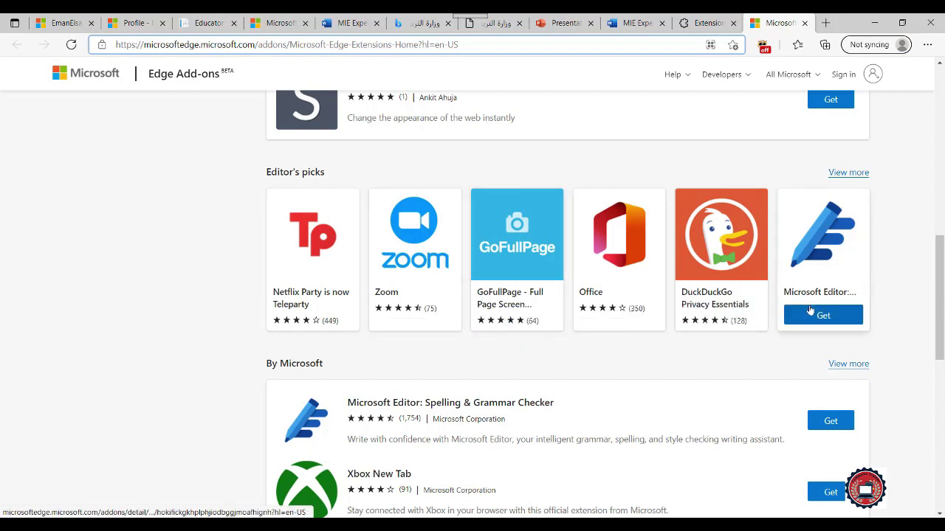
pyautogui.scroll(-5, 539, 322)
pyautogui.scroll(-3, 526, 358)
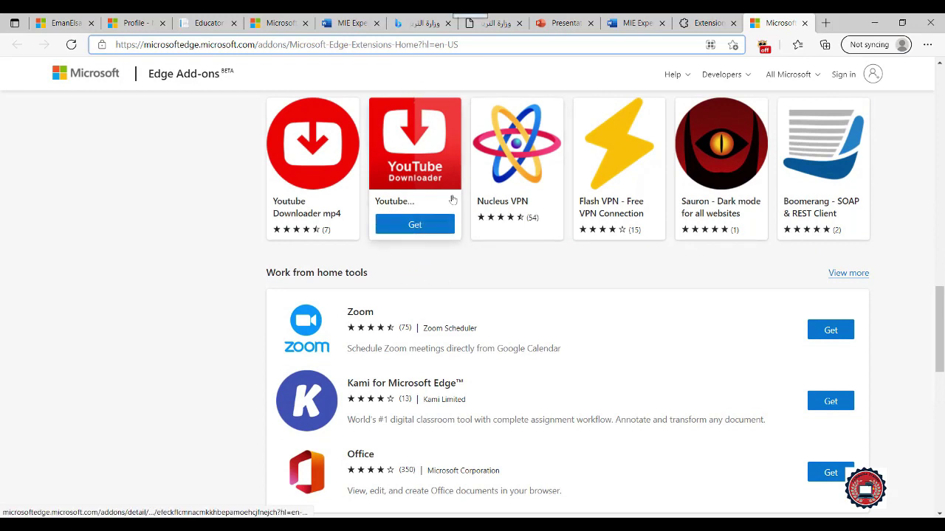
pyautogui.moveTo(287, 165)
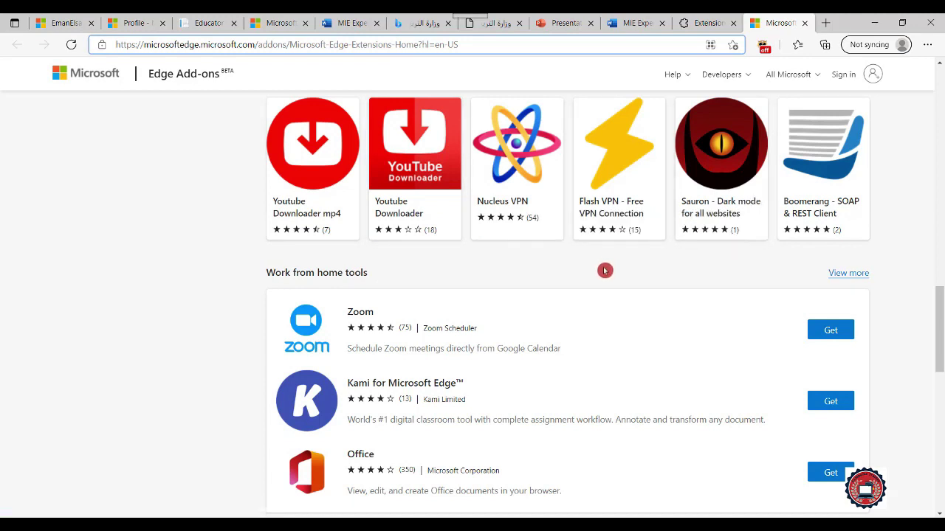
# - Back on the nomination form, translate the page to English
pyautogui.click(209, 28)
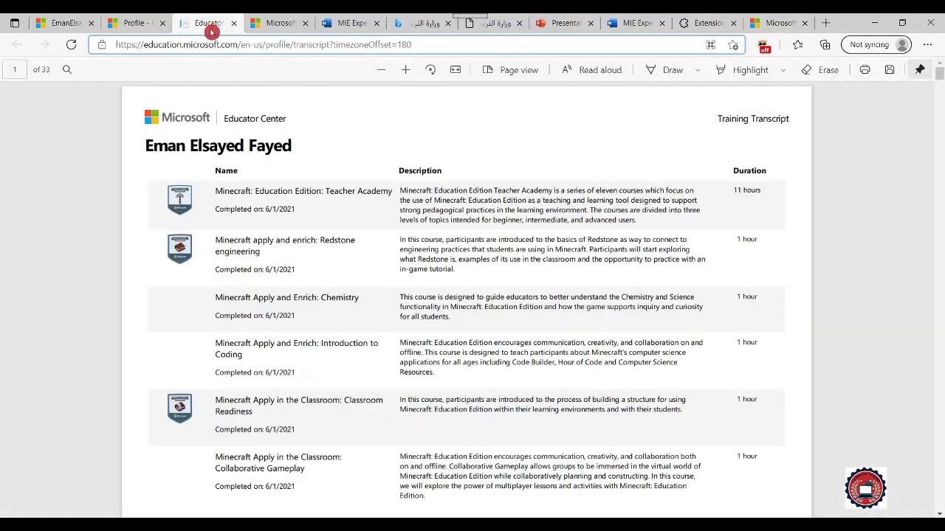
pyautogui.click(140, 26)
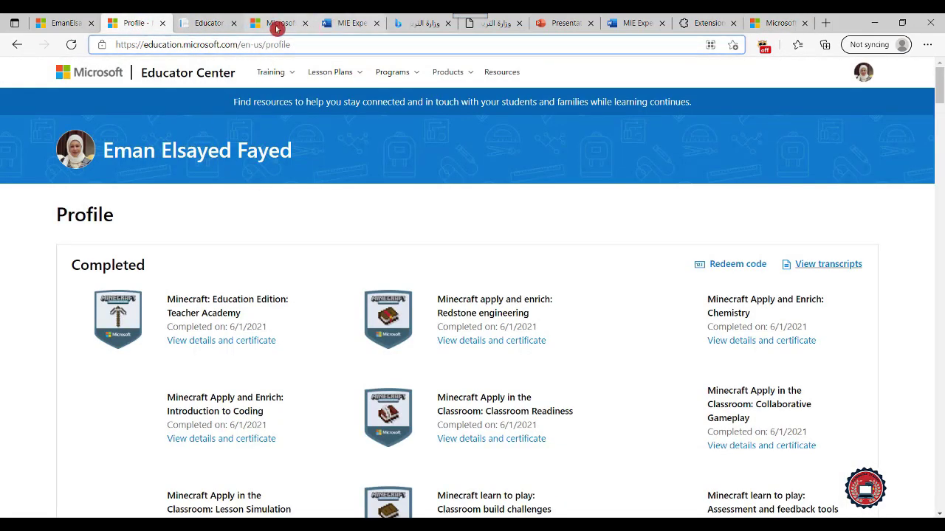
pyautogui.click(279, 23)
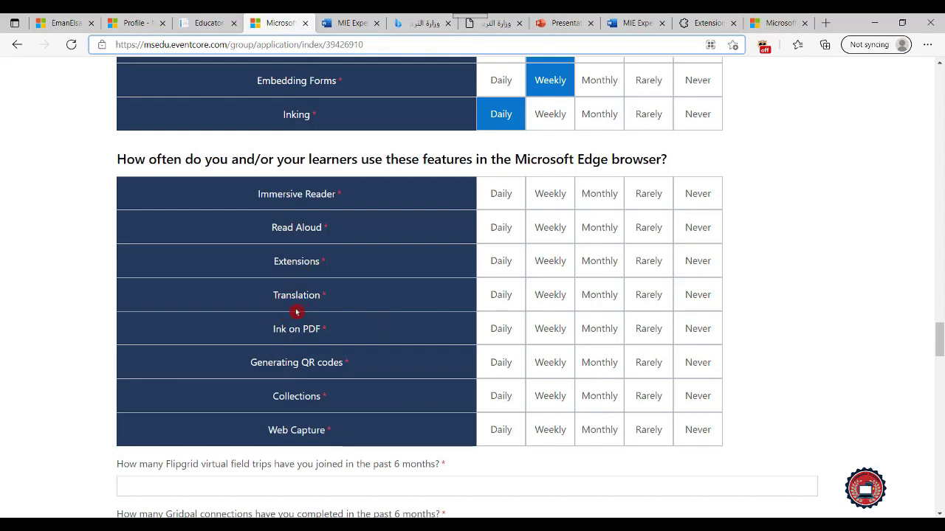
pyautogui.rightClick(801, 239)
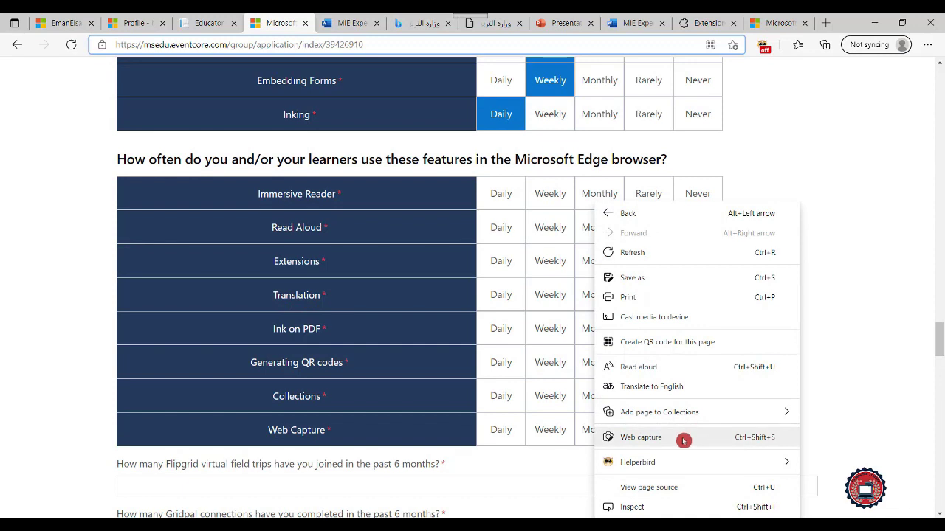
pyautogui.click(710, 391)
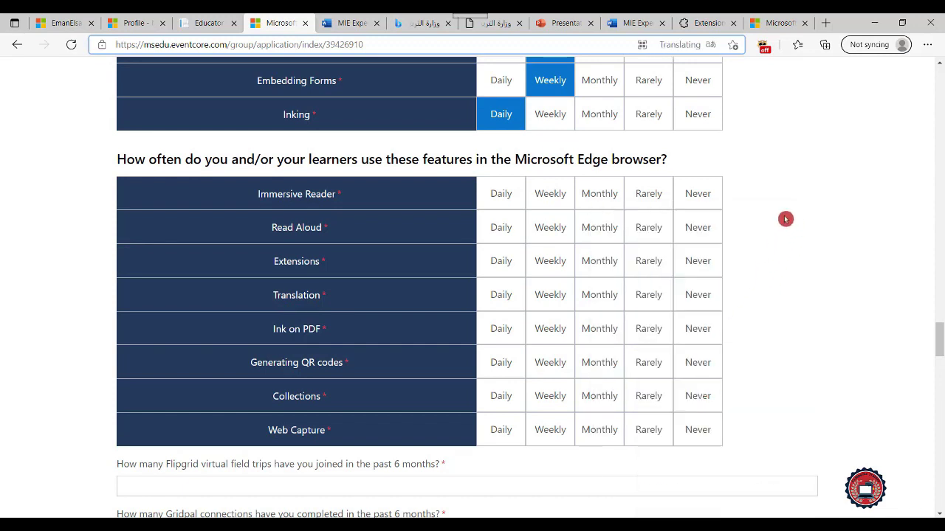
# - Try Arabic in the translation settings, close them, and rate Translation as Daily
pyautogui.click(709, 45)
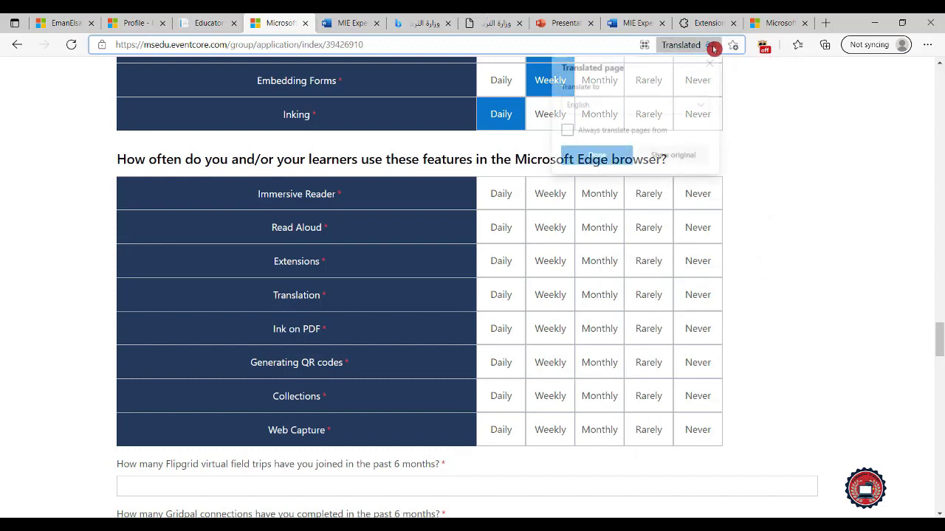
pyautogui.click(699, 104)
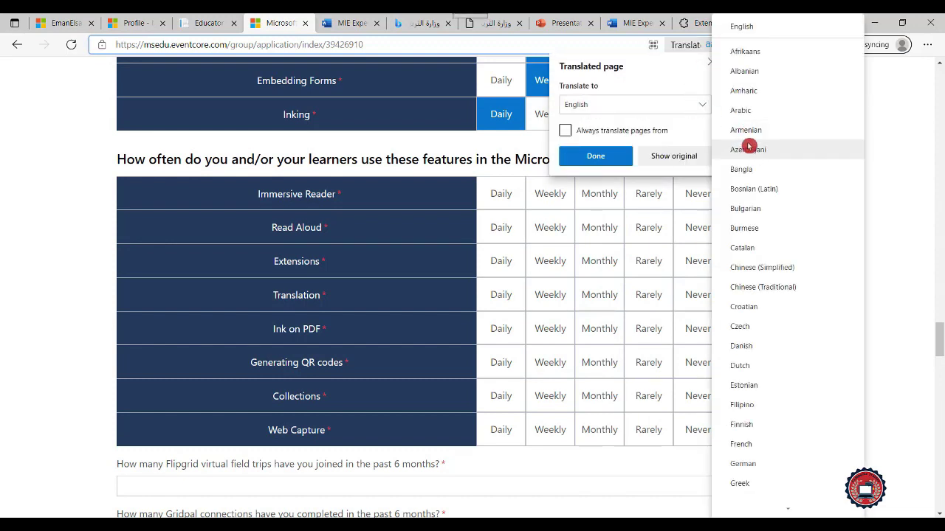
pyautogui.click(755, 111)
pyautogui.click(710, 62)
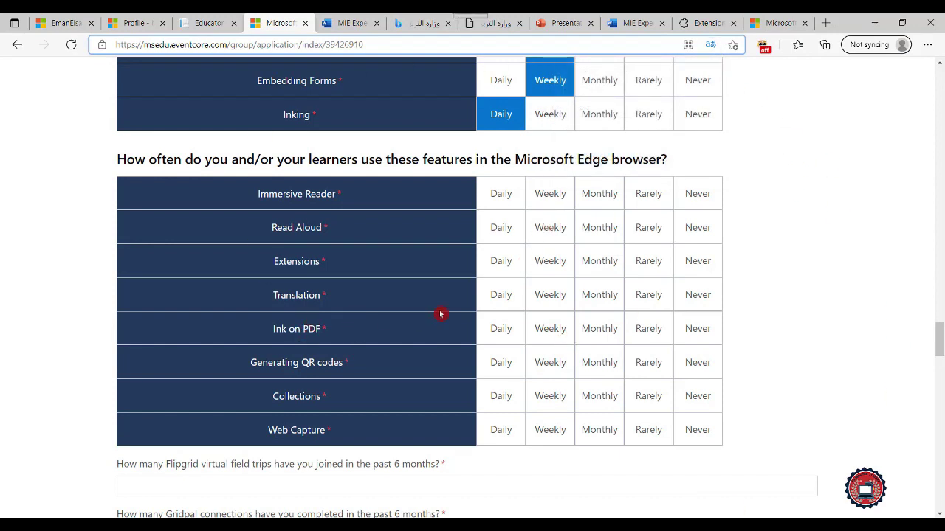
pyautogui.click(499, 297)
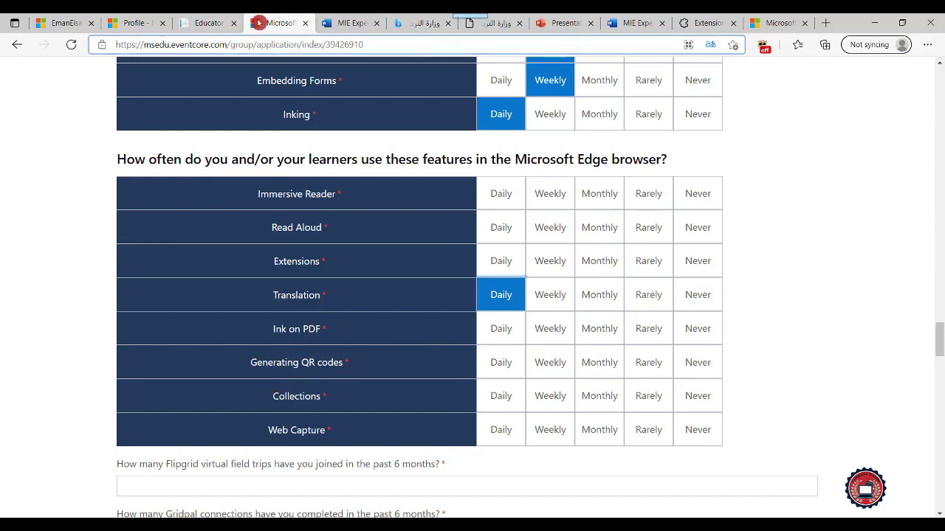
# - Show and dismiss the form page's QR code, then open the Settings and more menu
pyautogui.click(392, 45)
pyautogui.click(425, 44)
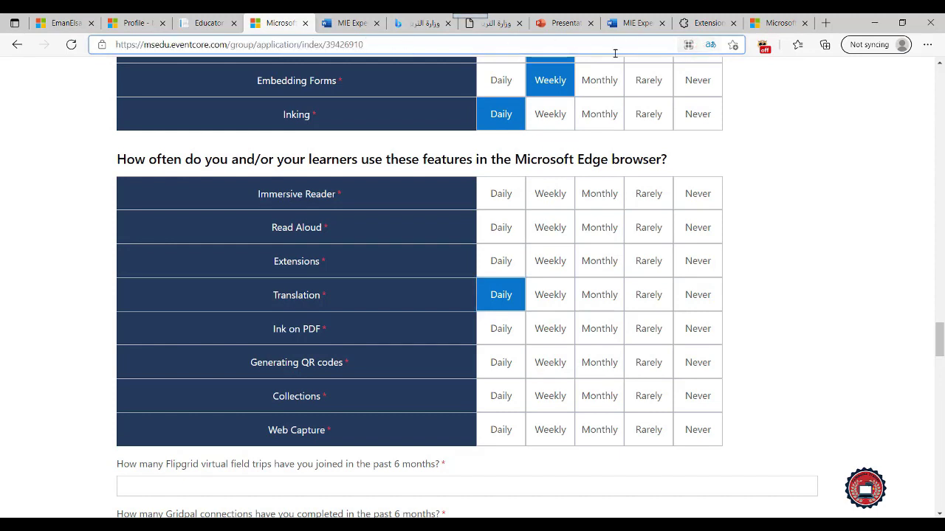
pyautogui.click(688, 46)
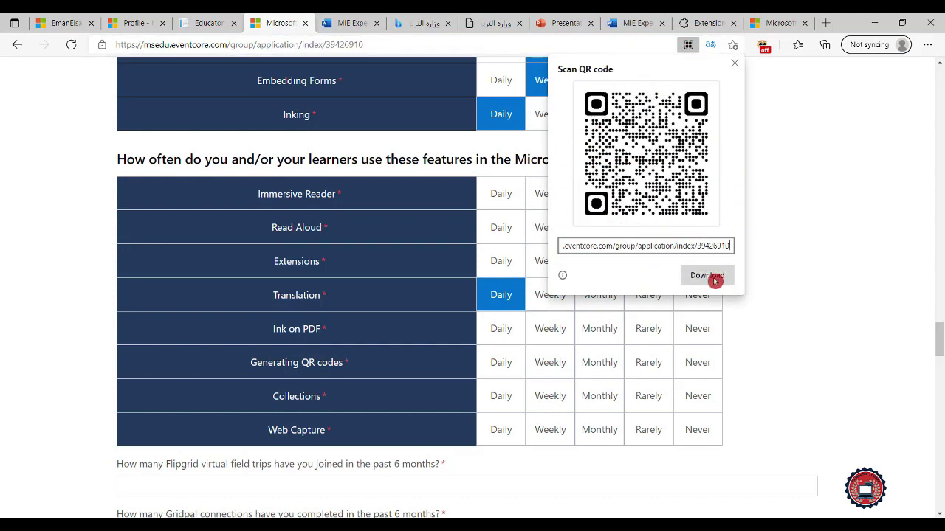
pyautogui.click(734, 66)
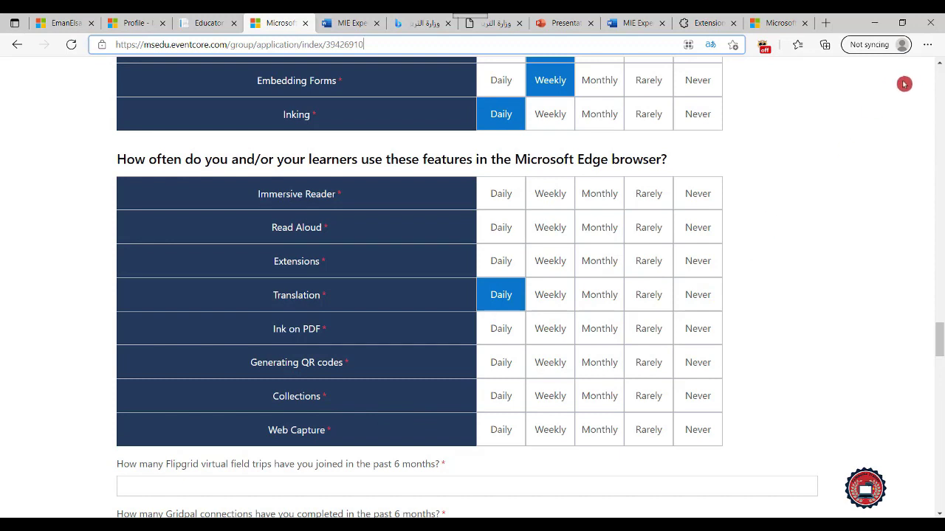
pyautogui.click(926, 46)
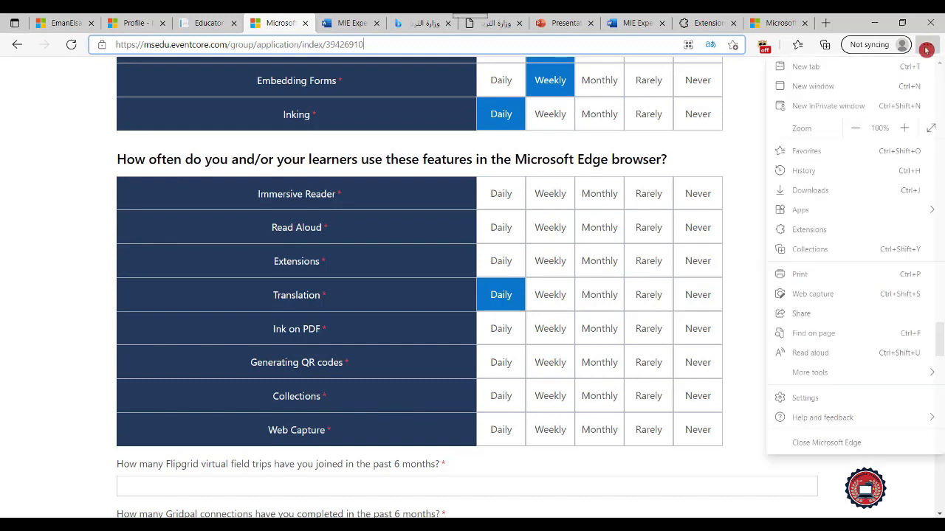
# - Save the form page to New collection, view it, then launch Web capture
pyautogui.click(843, 255)
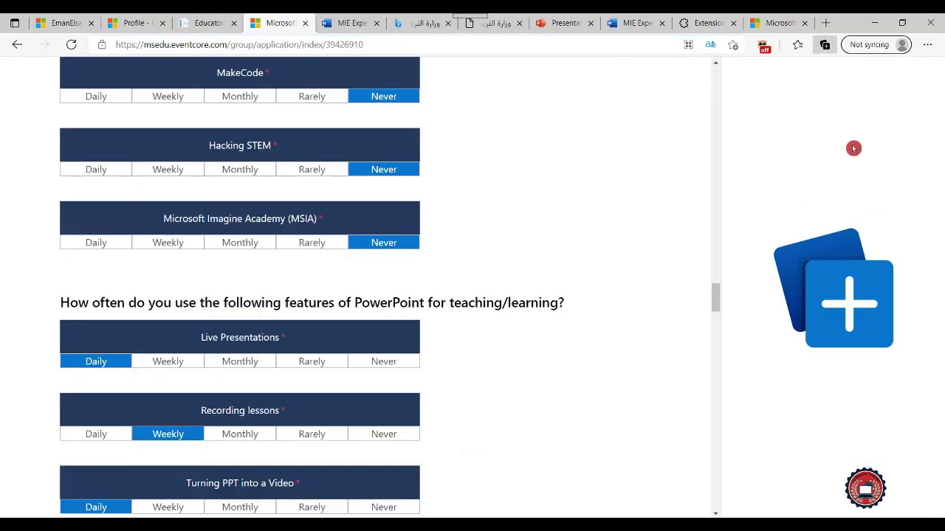
pyautogui.click(753, 152)
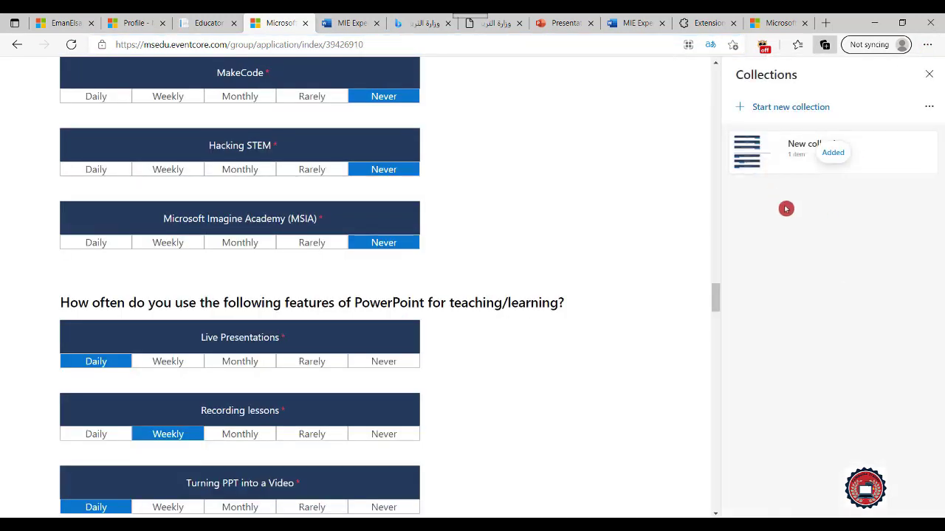
pyautogui.click(796, 152)
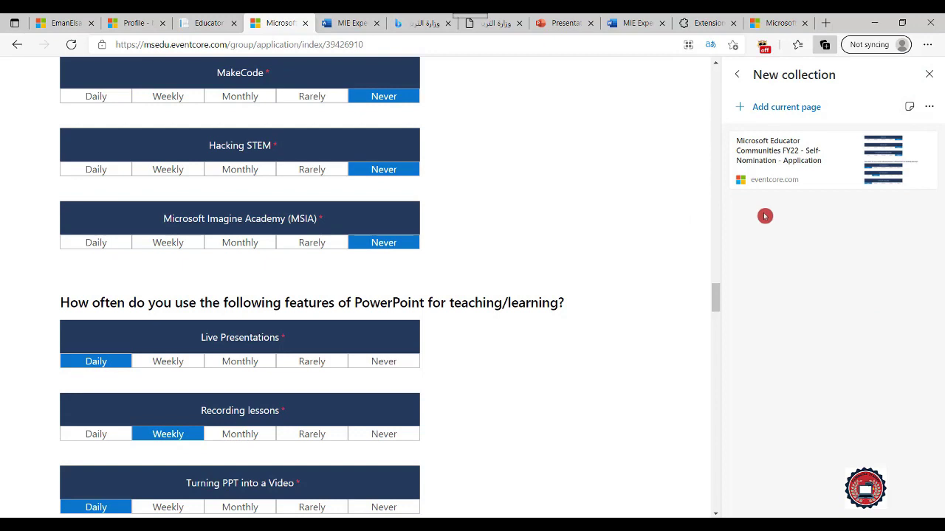
pyautogui.click(930, 75)
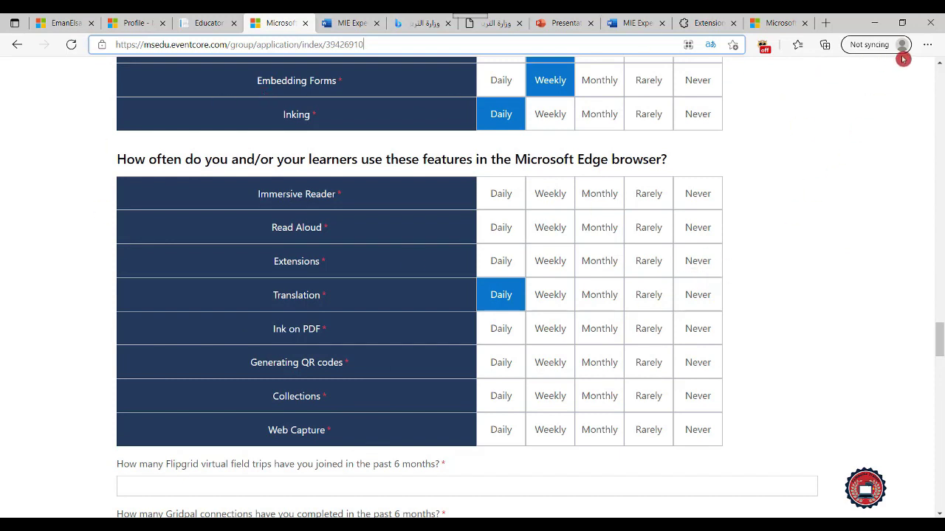
pyautogui.click(927, 45)
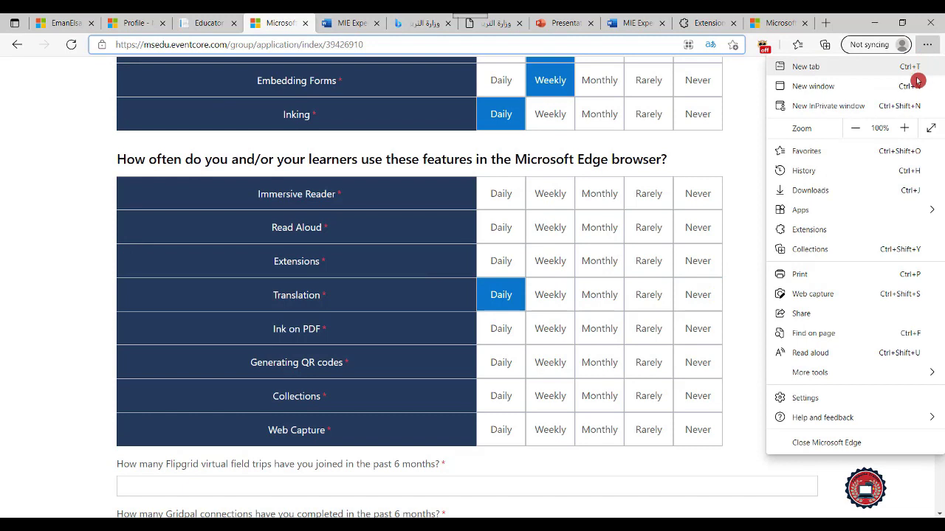
pyautogui.click(813, 294)
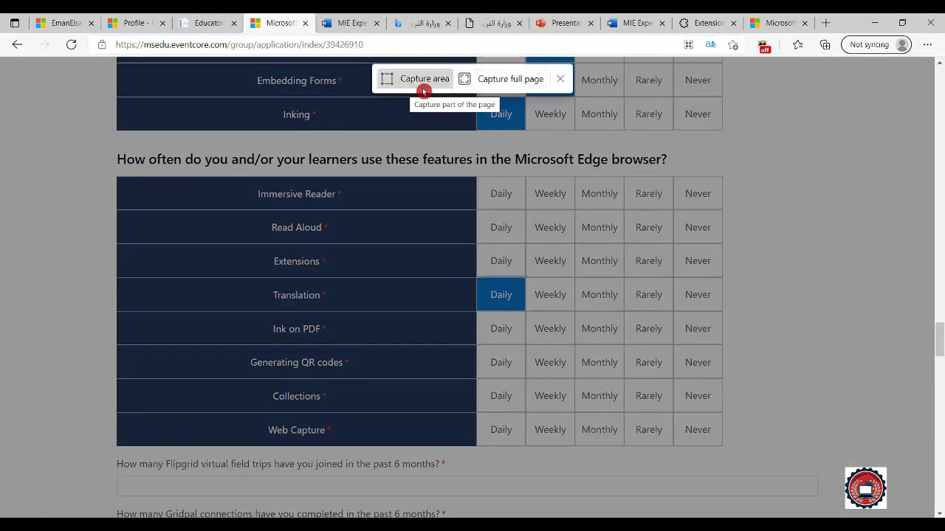
# - Capture the Edge features table area, circle it in red ink, then discard the capture
pyautogui.moveTo(735, 146); pyautogui.dragTo(72, 470)
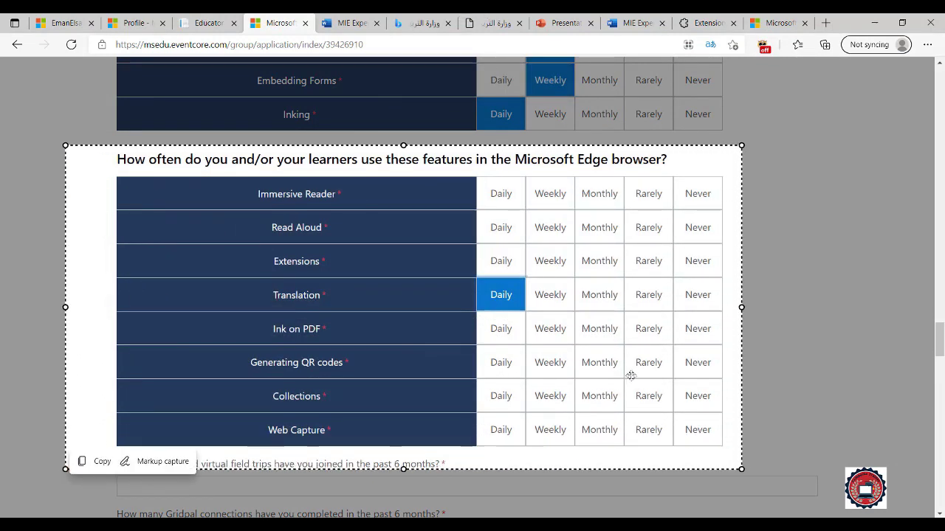
pyautogui.click(86, 463)
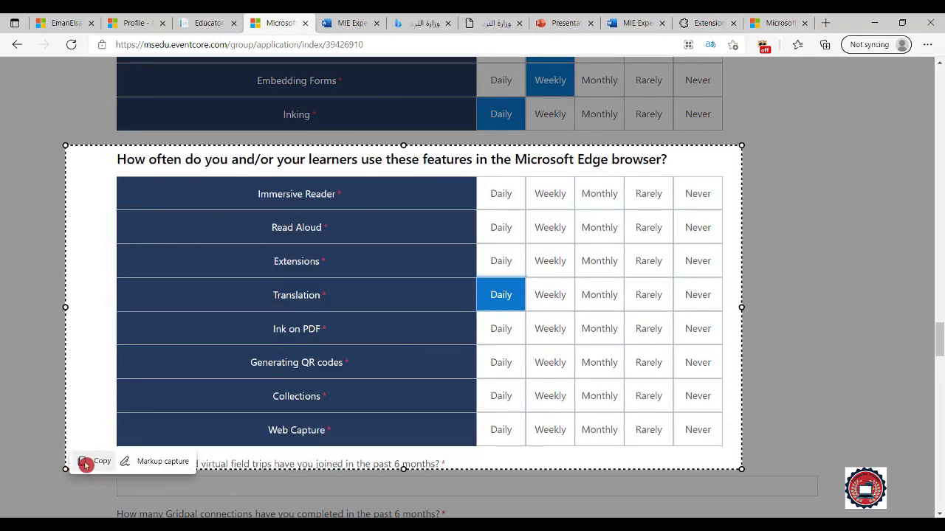
pyautogui.click(169, 463)
pyautogui.moveTo(468, 151)
pyautogui.mouseDown()
pyautogui.moveTo(347, 137)
pyautogui.moveTo(330, 430)
pyautogui.moveTo(480, 258)
pyautogui.mouseUp()
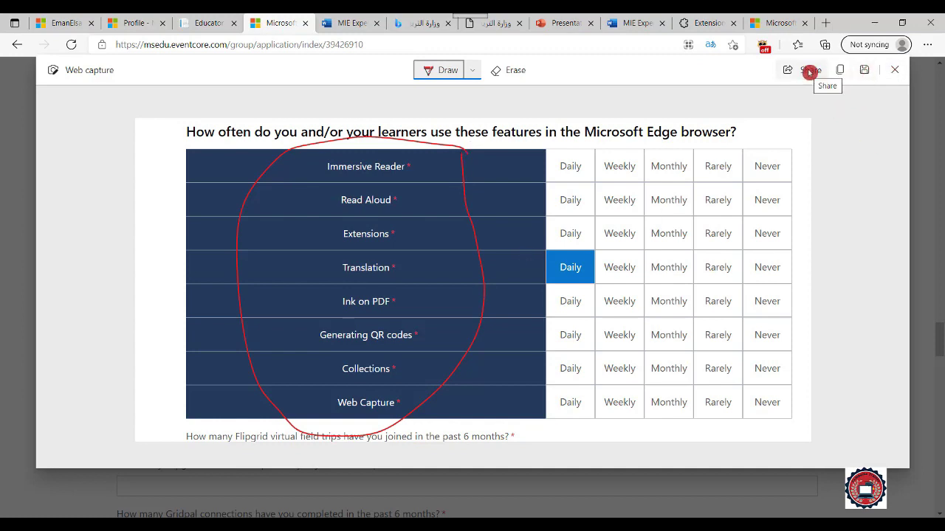
pyautogui.click(512, 70)
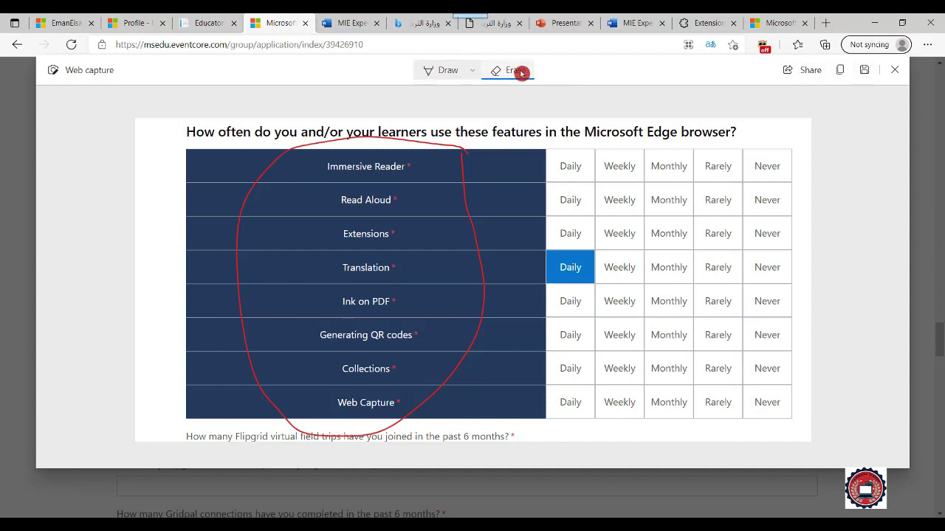
pyautogui.click(894, 69)
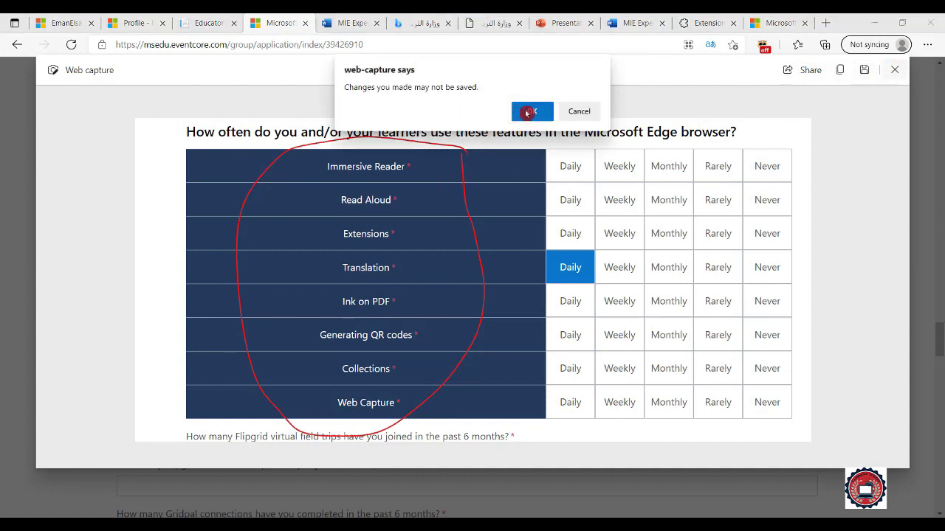
pyautogui.click(577, 112)
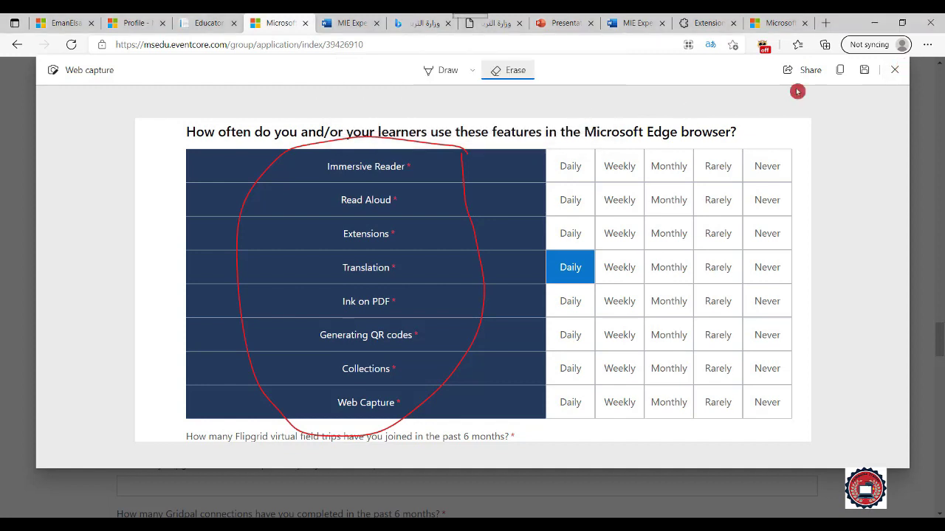
pyautogui.click(896, 70)
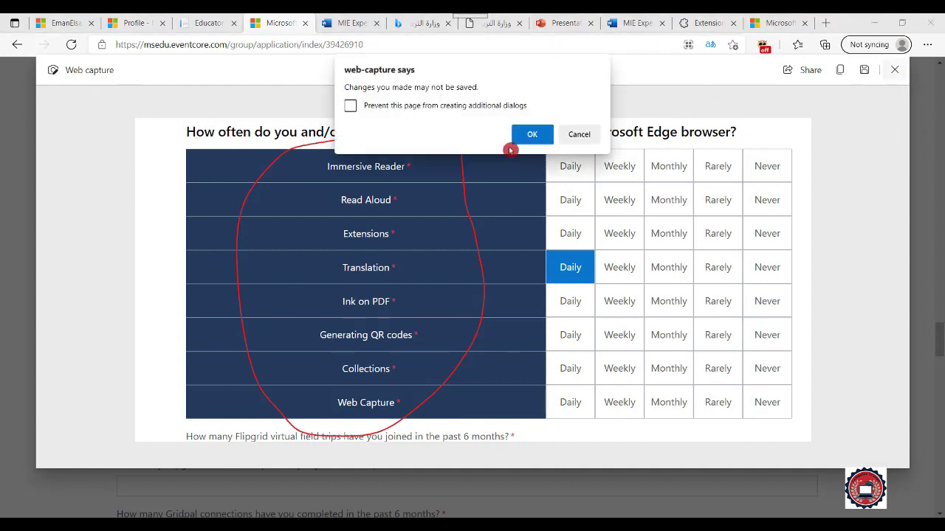
pyautogui.click(527, 134)
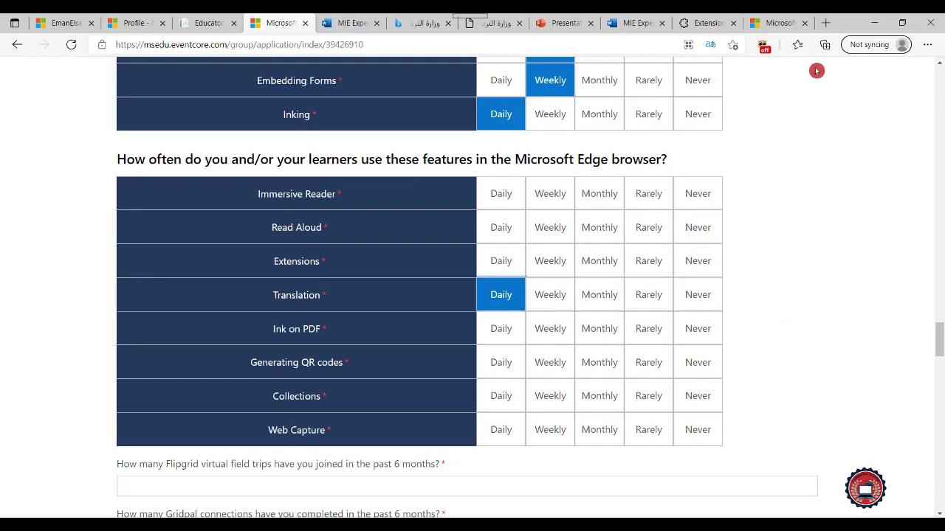
# - Capture and close the full form page, scroll to Flipgrid and Gridpal, and switch to Acrobat
pyautogui.click(927, 44)
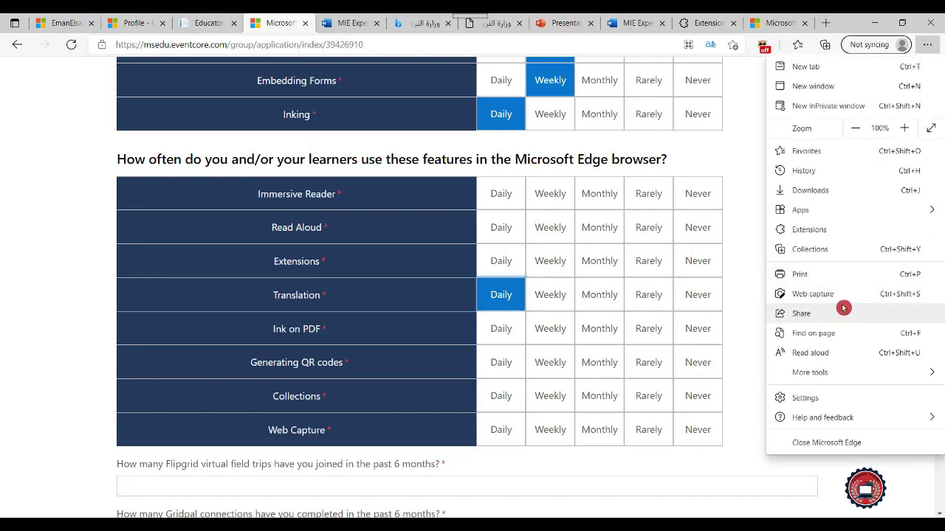
pyautogui.click(813, 293)
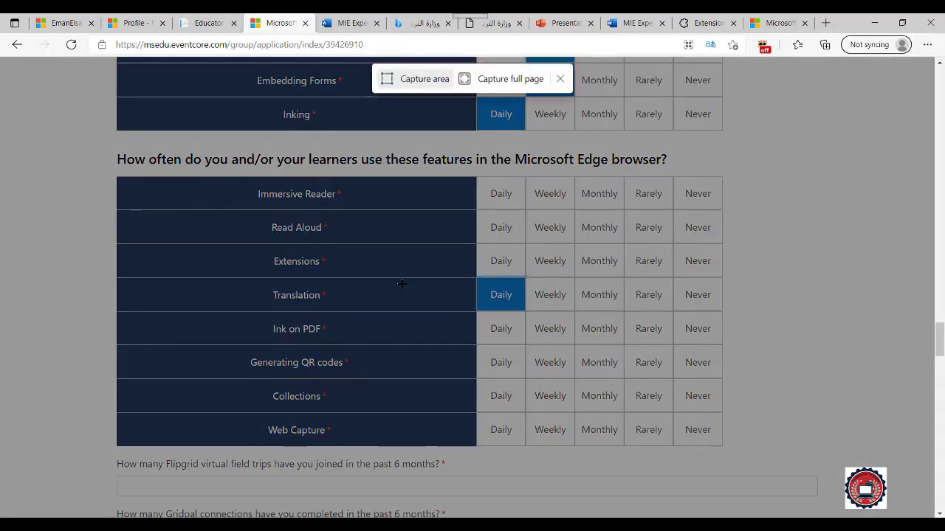
pyautogui.click(499, 84)
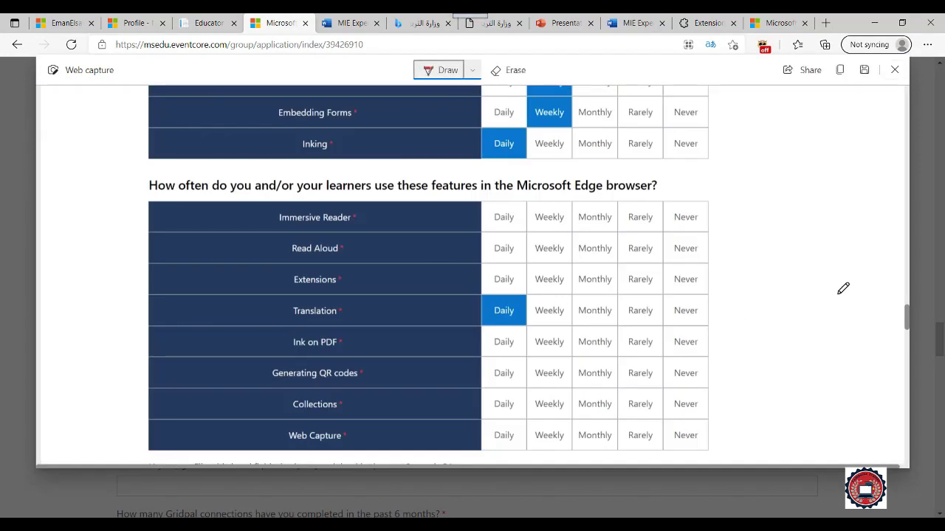
pyautogui.click(894, 70)
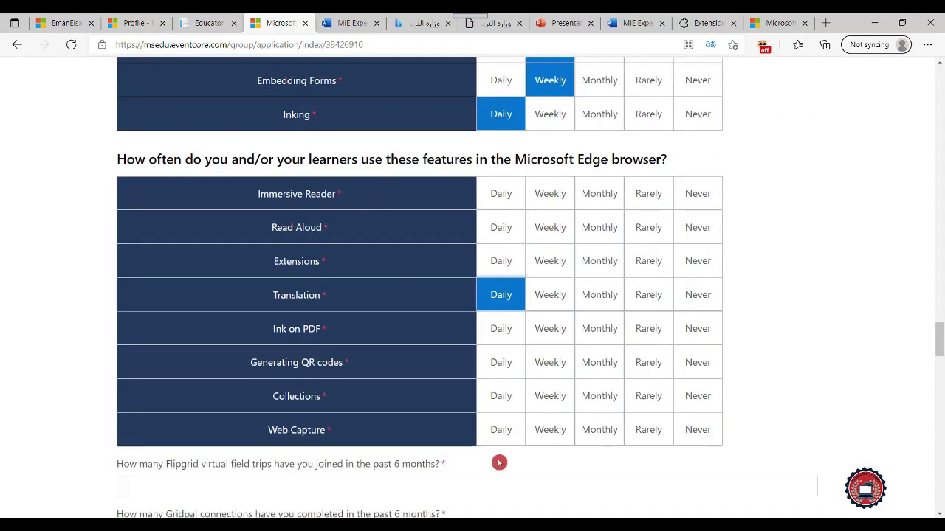
pyautogui.click(396, 423)
pyautogui.scroll(-1, 396, 451)
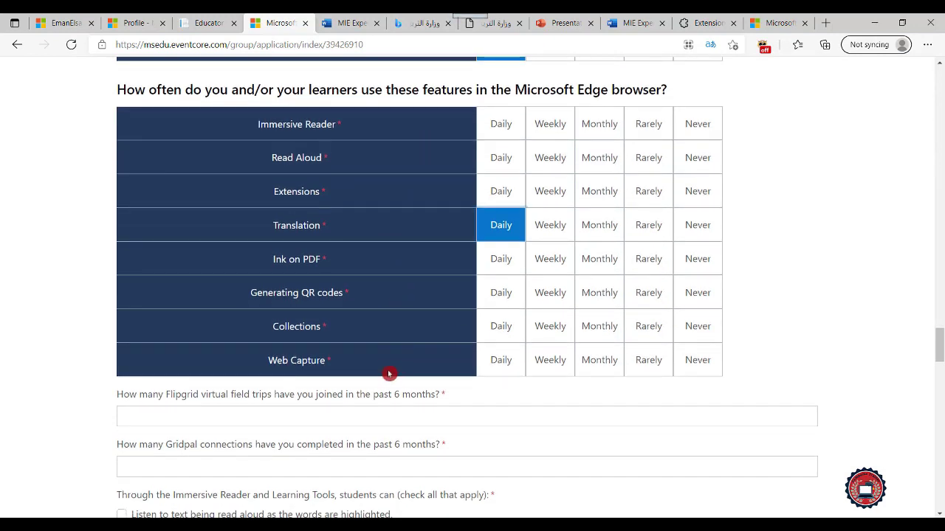
pyautogui.scroll(-1, 388, 373)
pyautogui.scroll(-1, 385, 373)
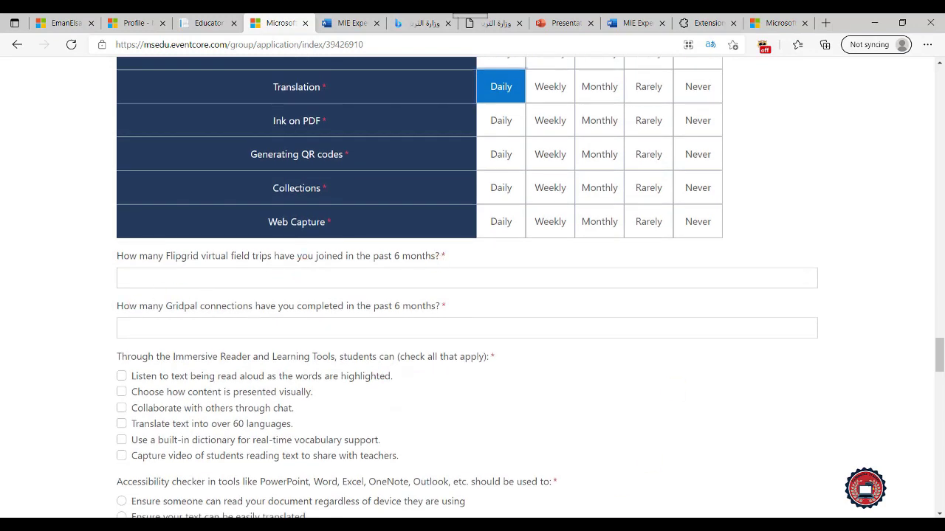
pyautogui.hotkey('alt', 'Tab')
# - Scroll the reference PDF to the Flipgrid field-trips question on page 10, then return to the form
pyautogui.scroll(-1, 414, 244)
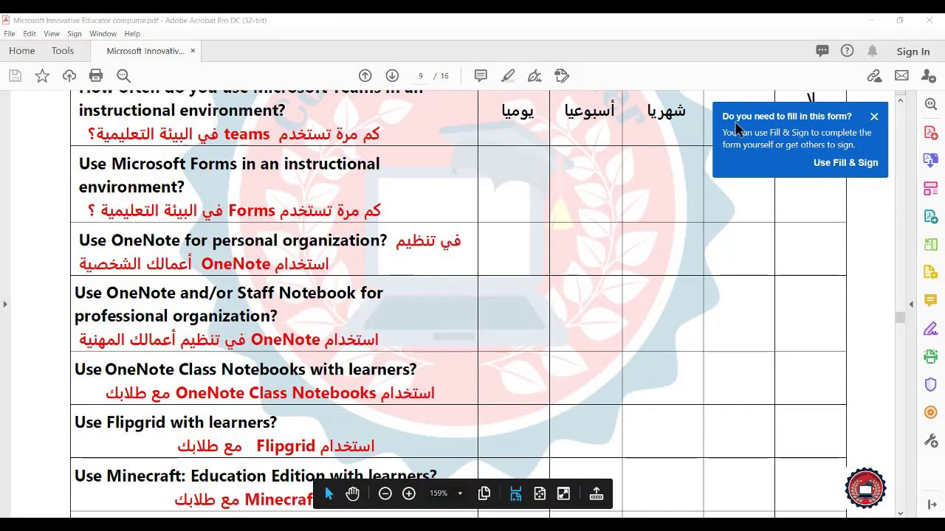
pyautogui.scroll(-5, 622, 211)
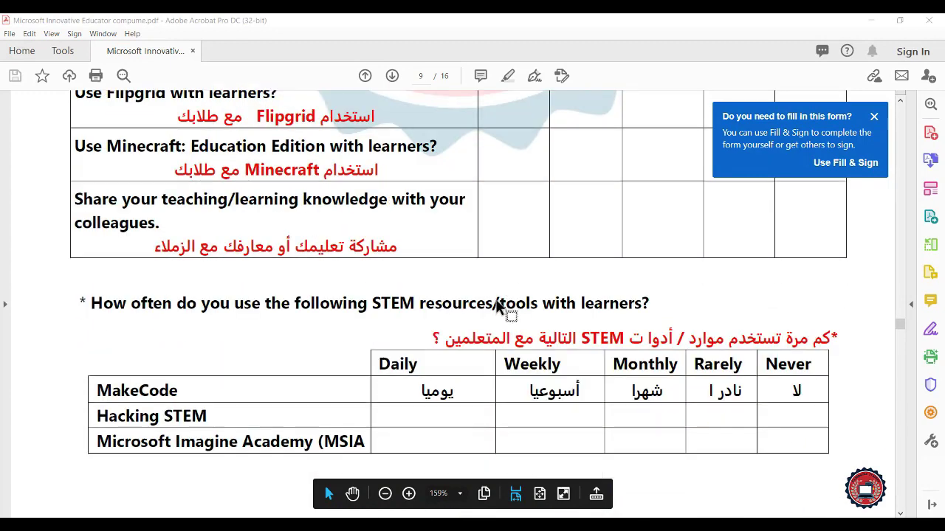
pyautogui.scroll(-5, 496, 302)
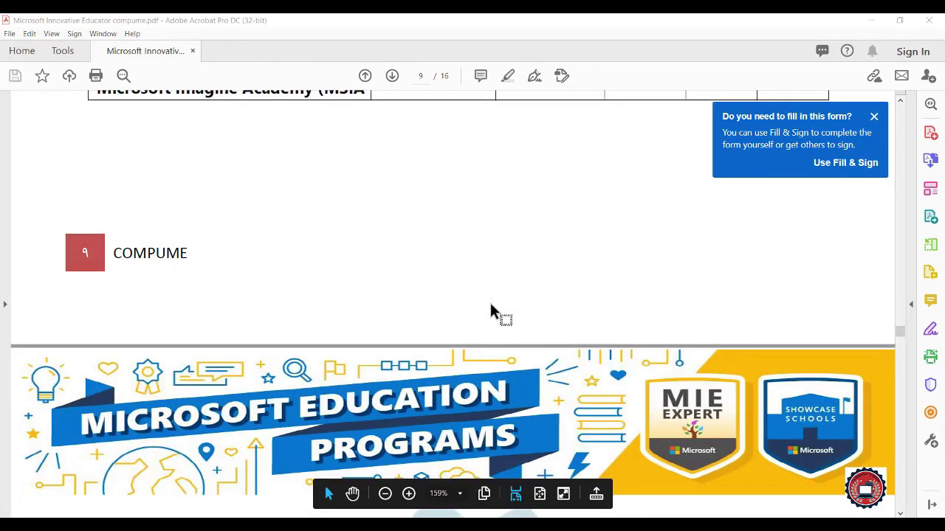
pyautogui.scroll(-6, 490, 304)
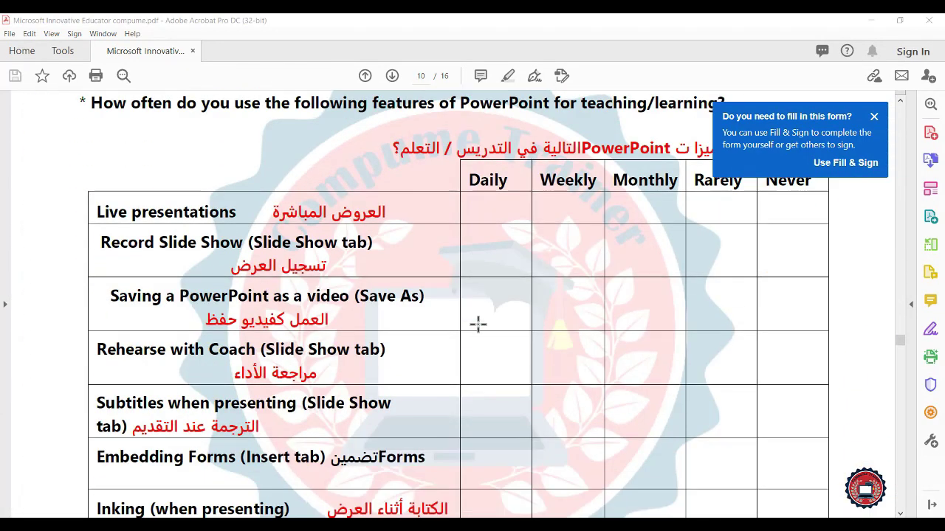
pyautogui.scroll(-4, 477, 323)
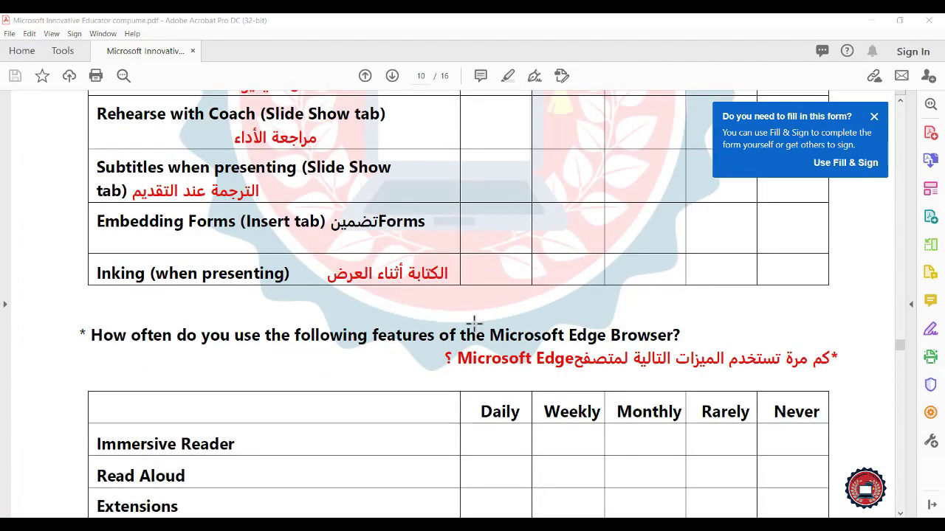
pyautogui.scroll(-3, 474, 322)
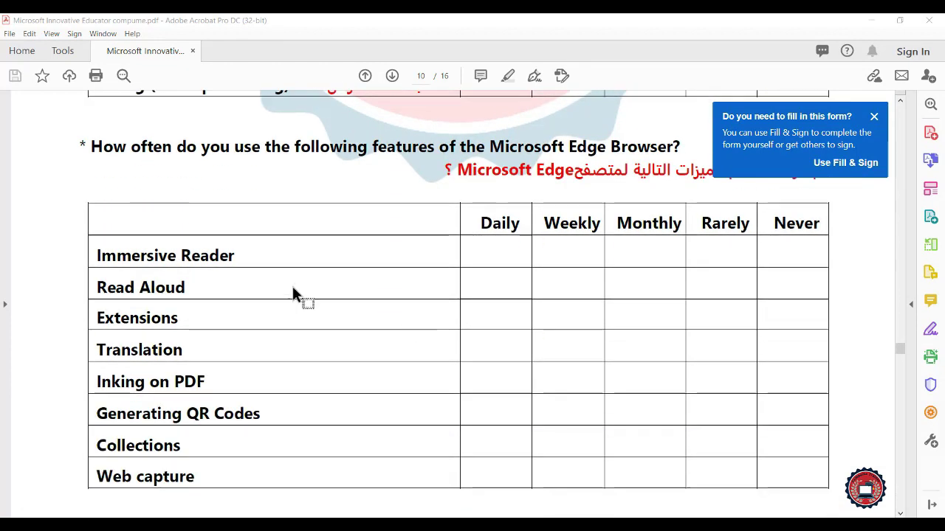
pyautogui.scroll(-4, 293, 291)
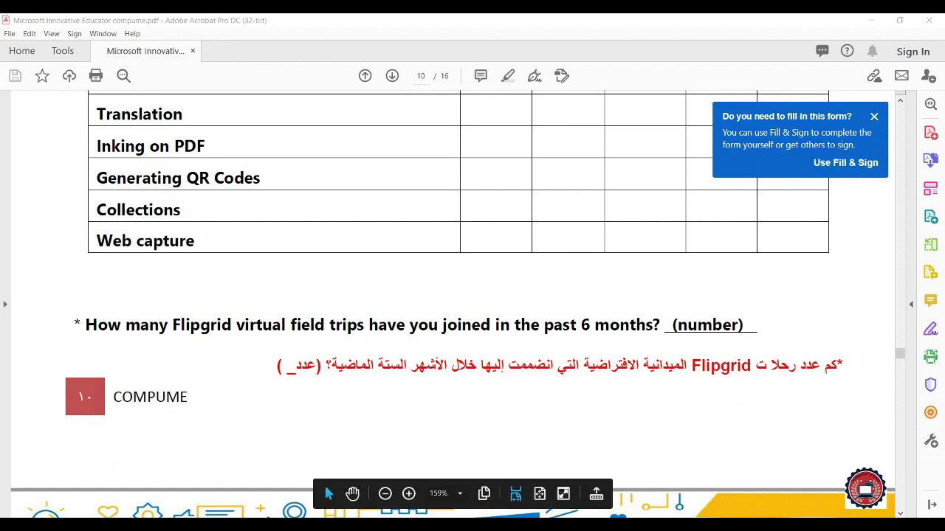
pyautogui.hotkey('alt', 'Tab')
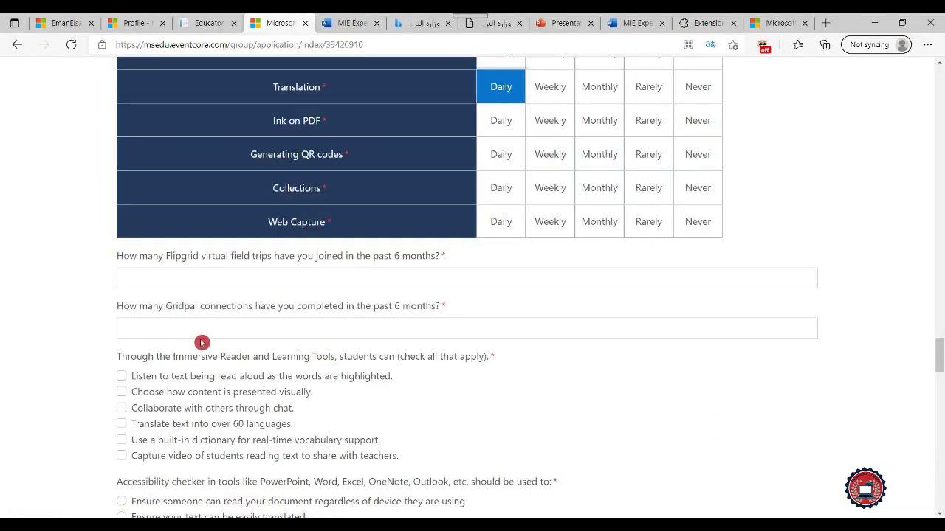
# - Open flipgrid.com in a new tab and join the 'Create class in PowerPoint' group with Microsoft
pyautogui.click(245, 269)
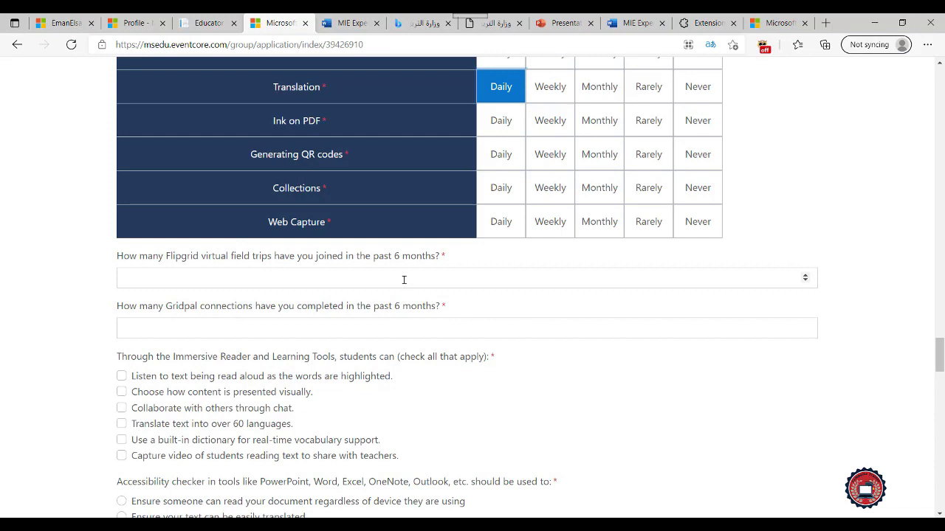
pyautogui.click(825, 23)
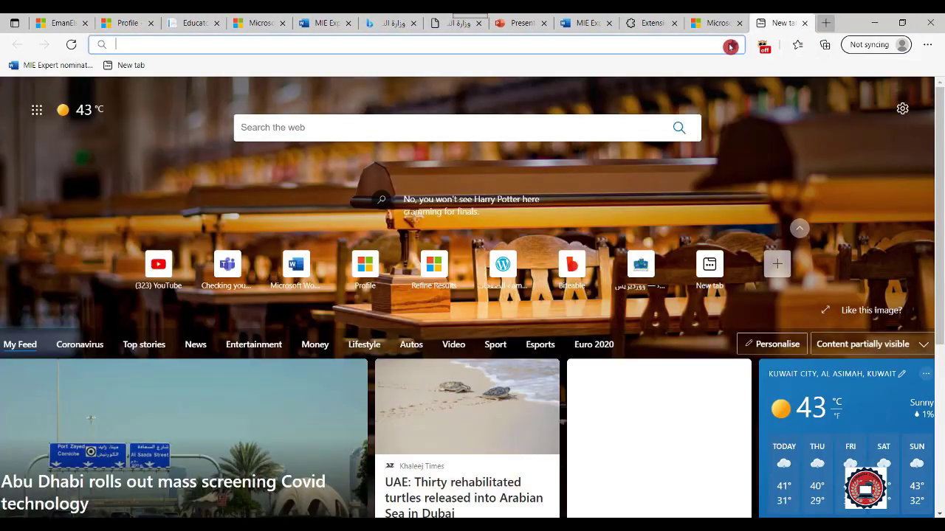
pyautogui.write('بمهج')
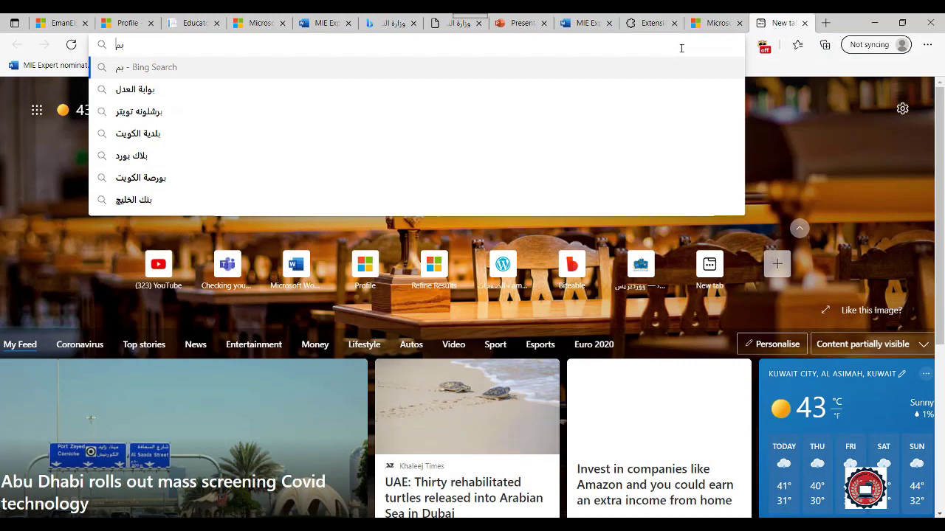
pyautogui.press('BackSpace')
pyautogui.press('BackSpace')
pyautogui.press('BackSpace')
pyautogui.press('BackSpace')
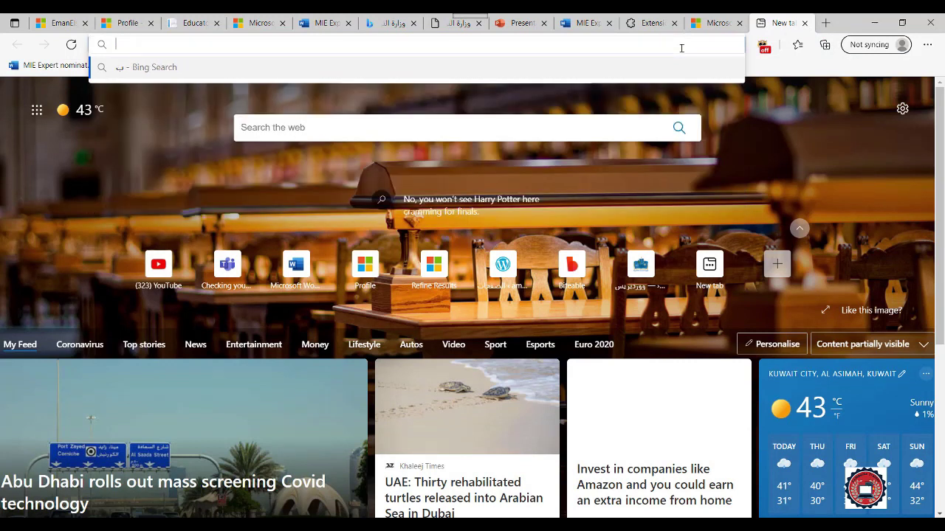
pyautogui.write('p')
pyautogui.press('BackSpace')
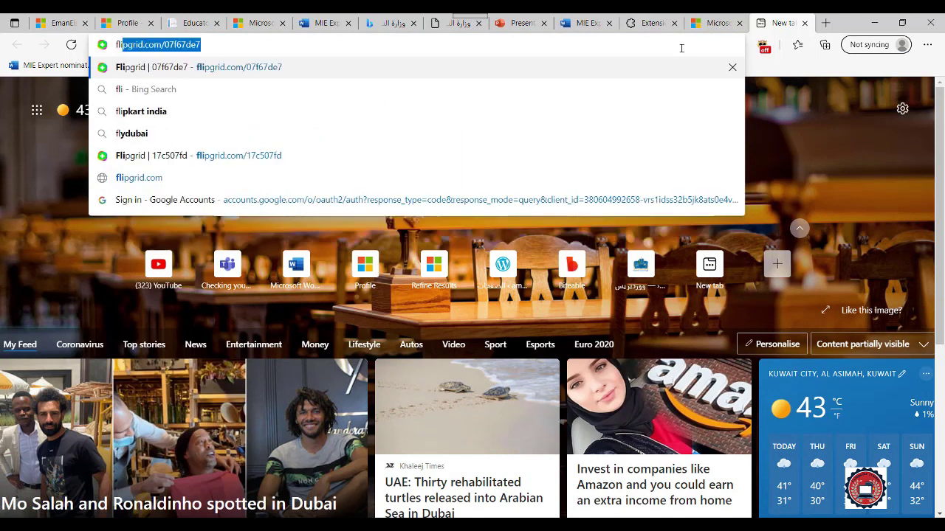
pyautogui.press('Return')
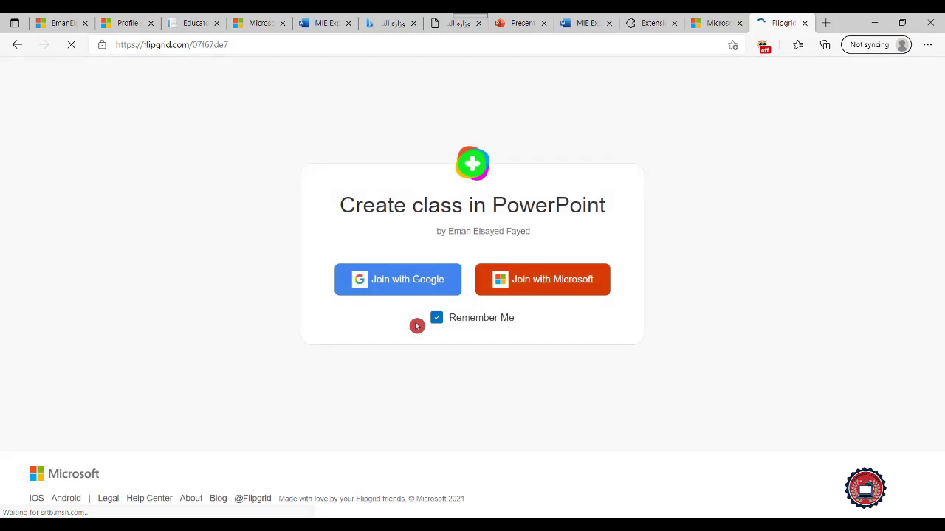
pyautogui.click(545, 288)
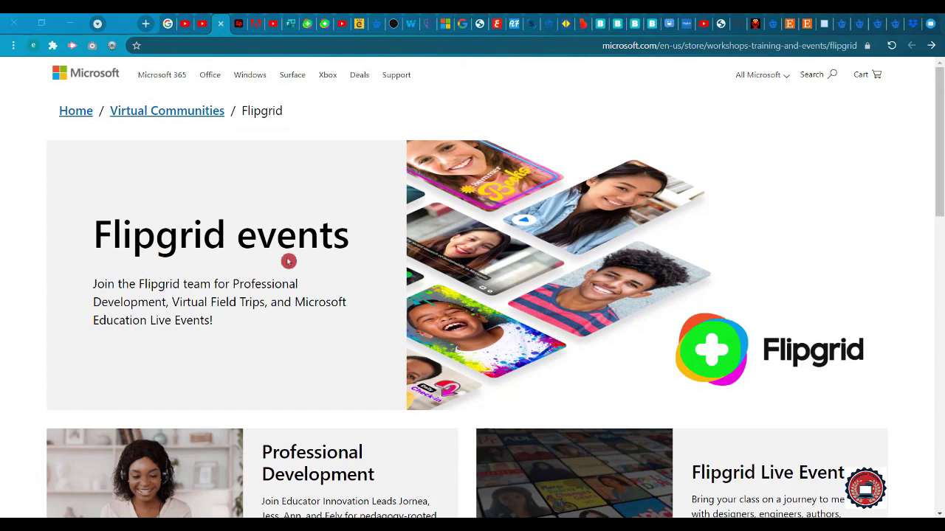
# - Filter Flipgrid workshops to Live Event, showing Shark Super Powers and Whales, Walruses and Waves
pyautogui.scroll(-4, 253, 310)
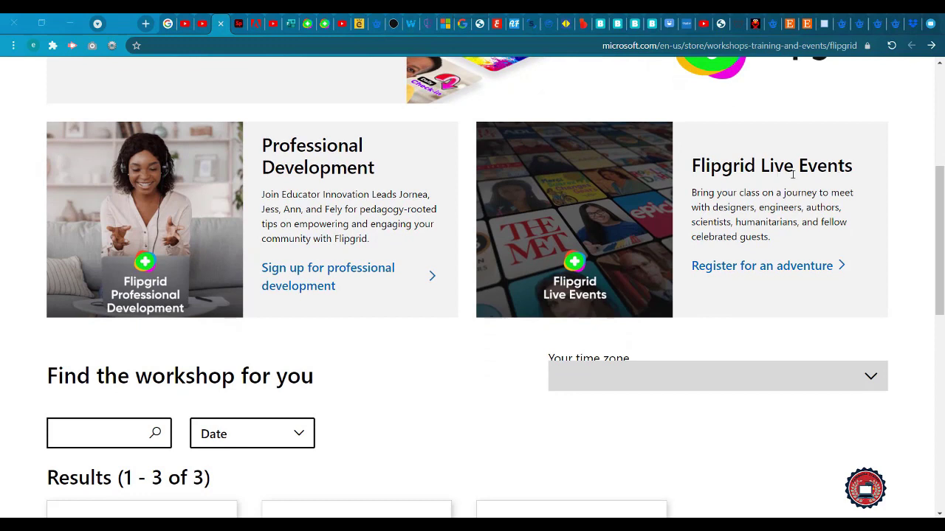
pyautogui.click(785, 275)
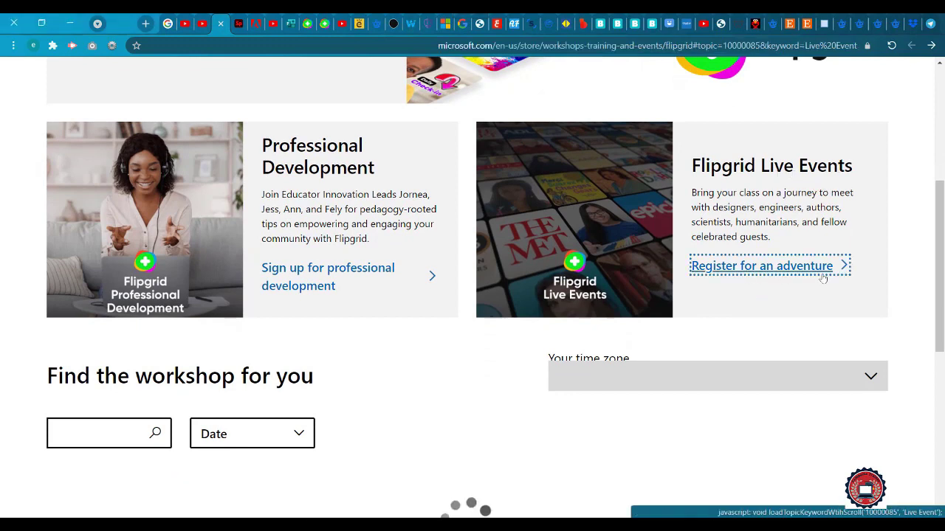
pyautogui.scroll(-1, 924, 281)
pyautogui.scroll(-3, 924, 281)
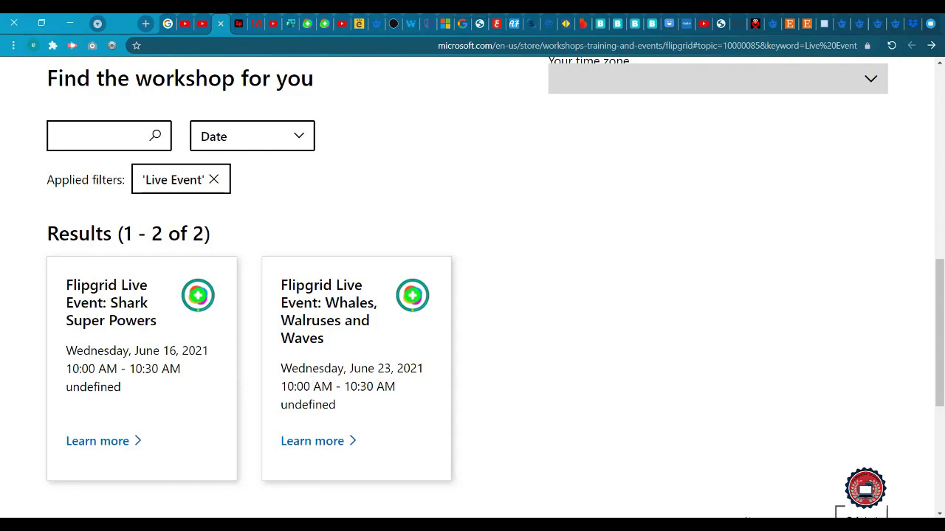
# - Leave the Flipgrid and Gridpal number questions blank on the form, then switch to the reference PDF
pyautogui.click(313, 473)
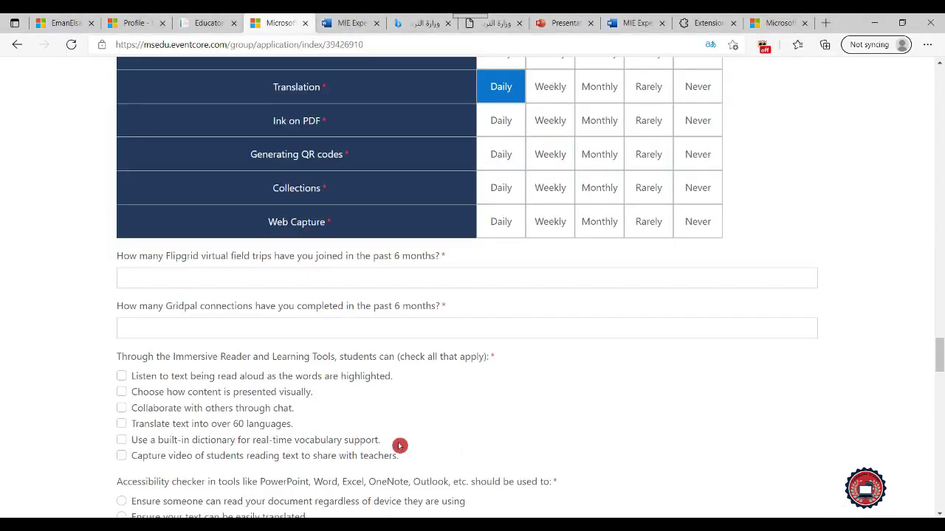
pyautogui.click(423, 277)
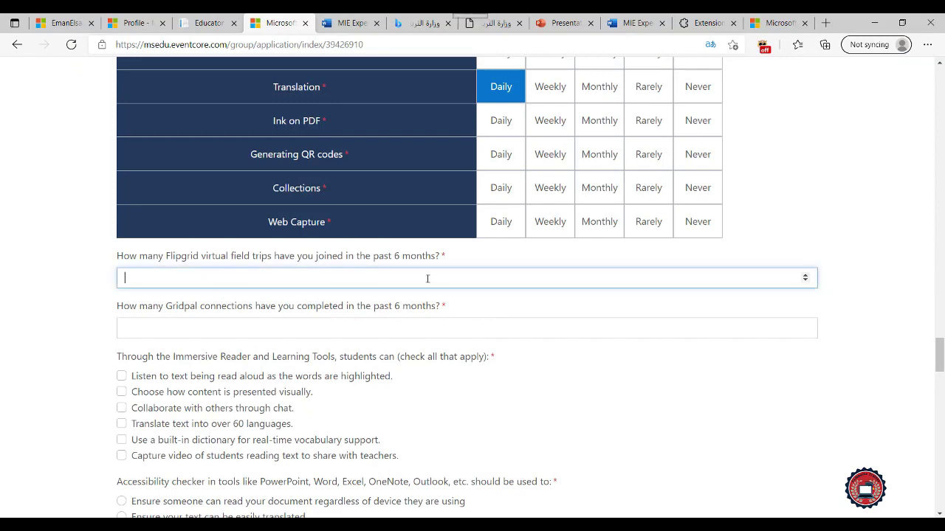
pyautogui.click(197, 330)
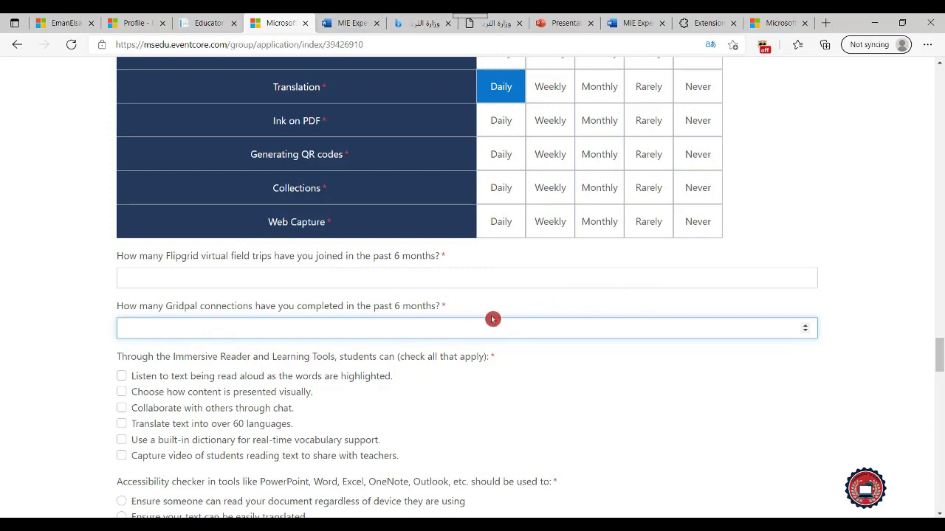
pyautogui.scroll(-2, 493, 318)
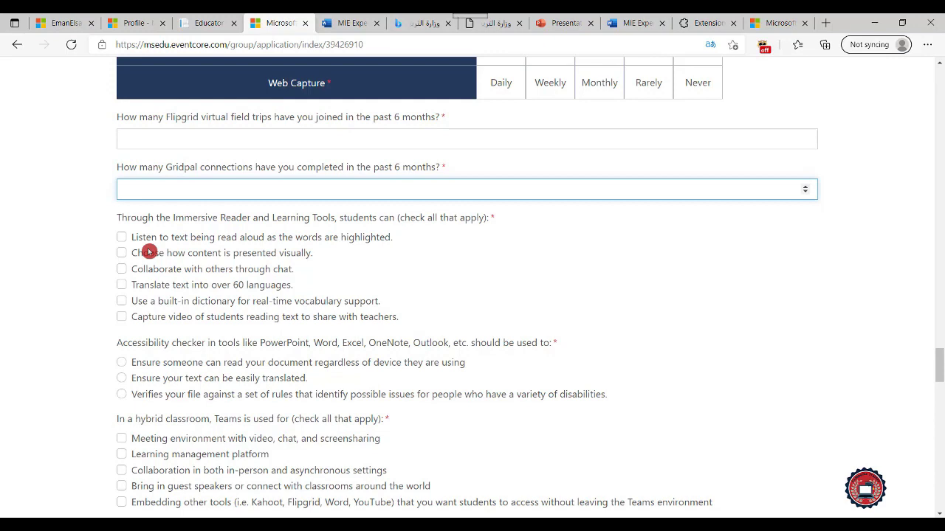
pyautogui.click(605, 373)
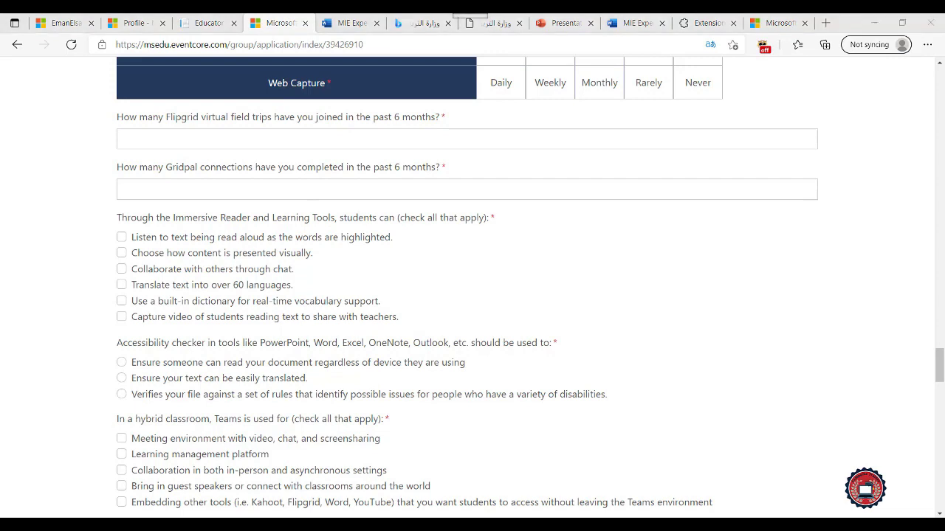
pyautogui.hotkey('alt', 'Tab')
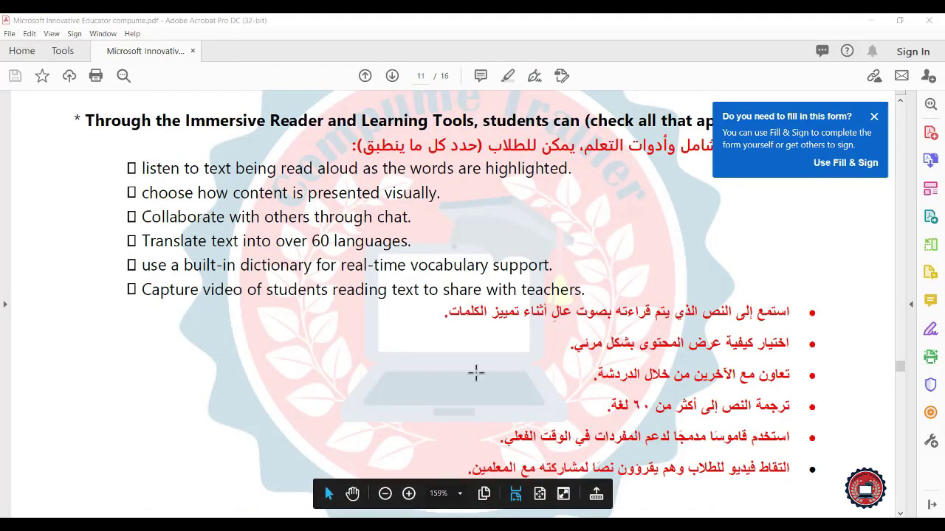
# - Select the Immersive Reader and Learning Tools heading in the reference PDF
pyautogui.scroll(-1, 782, 324)
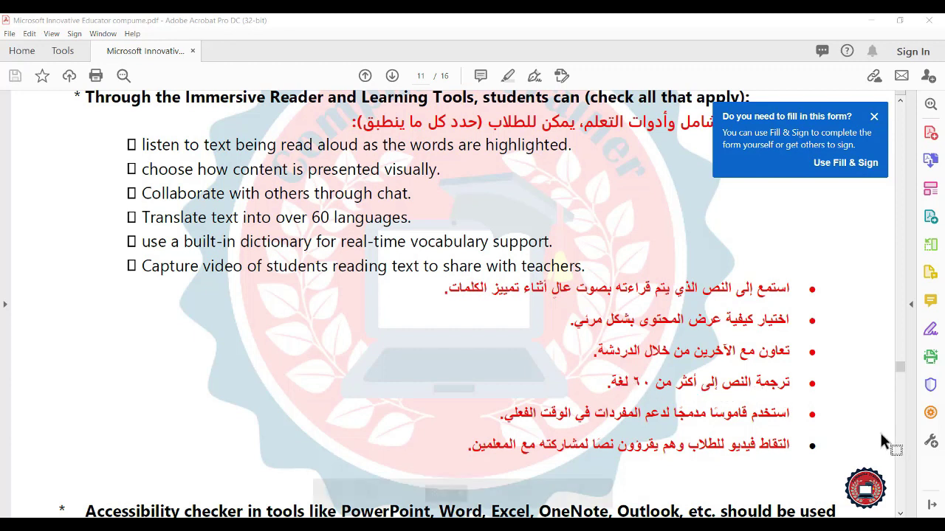
pyautogui.scroll(-1, 768, 418)
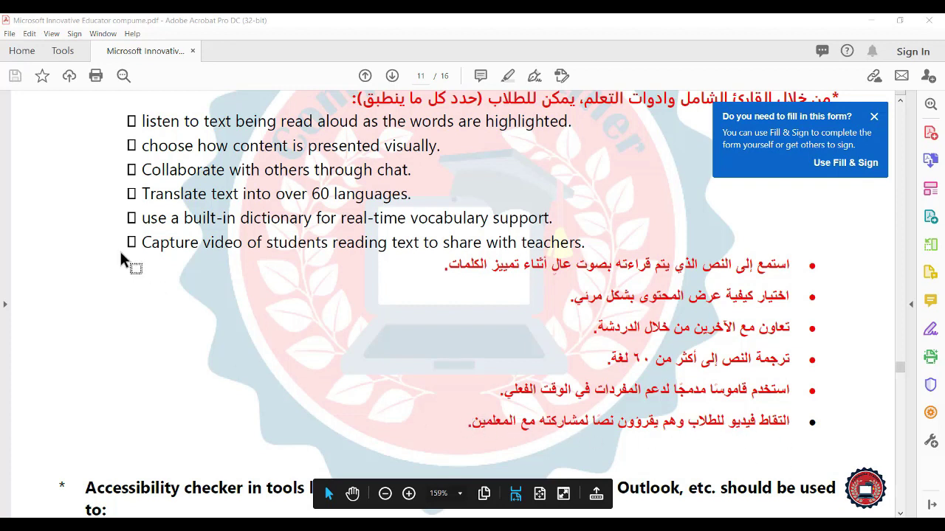
pyautogui.scroll(2, 258, 232)
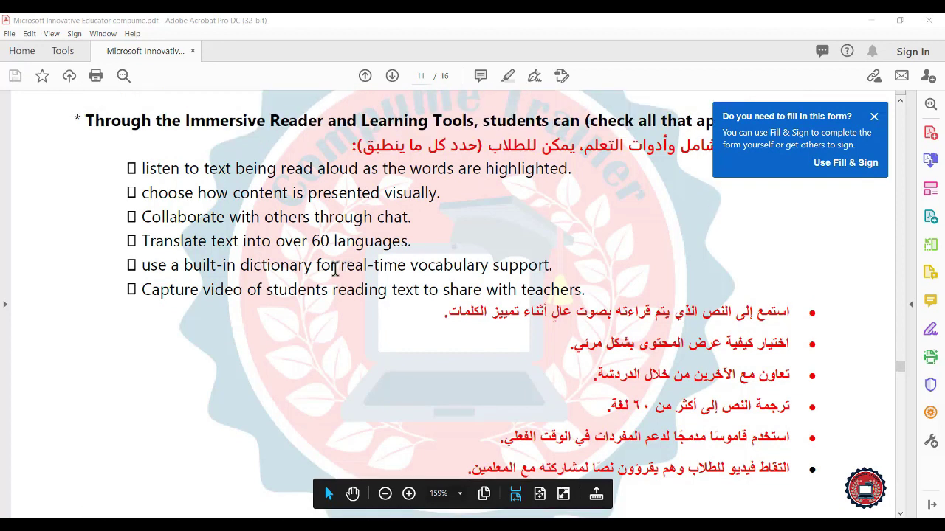
pyautogui.moveTo(86, 122); pyautogui.dragTo(474, 122)
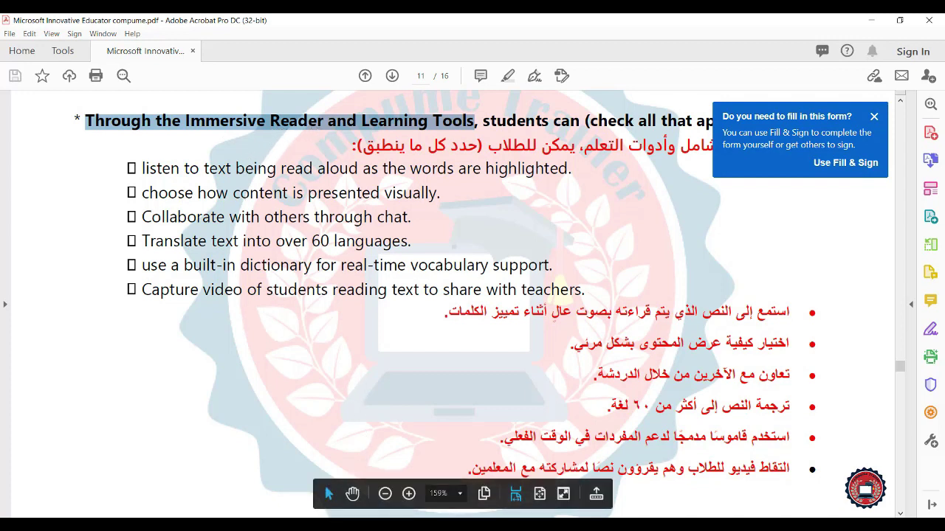
# - Run PowerPoint's accessibility check, revealing missing alt text (2) and missing slide titles (2)
pyautogui.hotkey('alt', 'Tab')
pyautogui.scroll(-1, 386, 304)
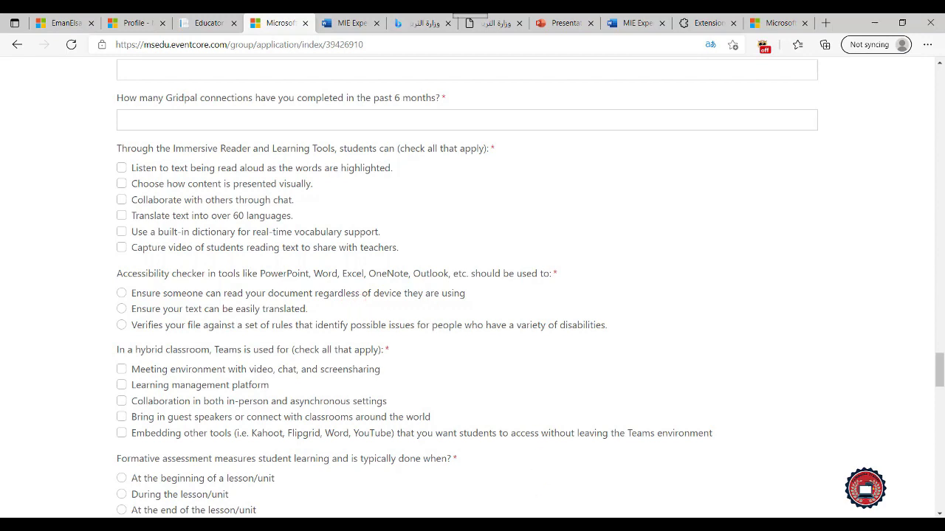
pyautogui.hotkey('alt', 'Tab')
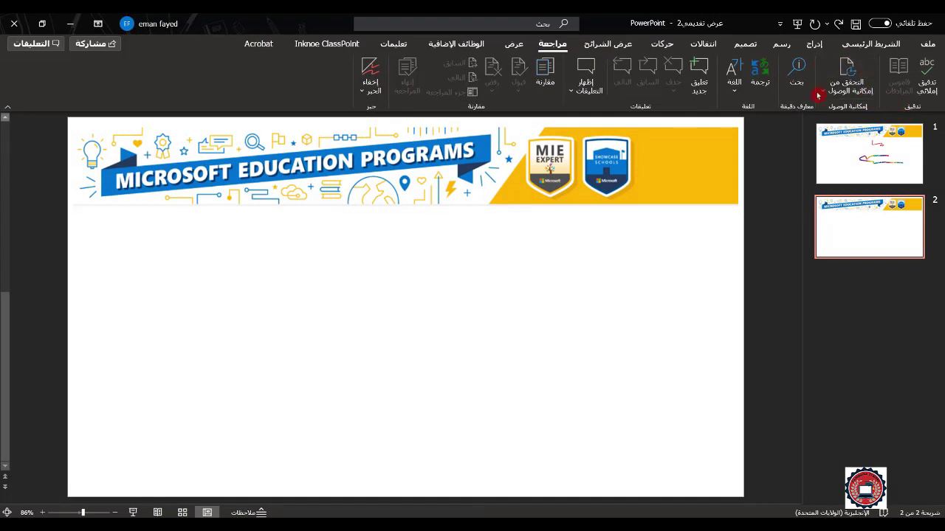
pyautogui.click(854, 67)
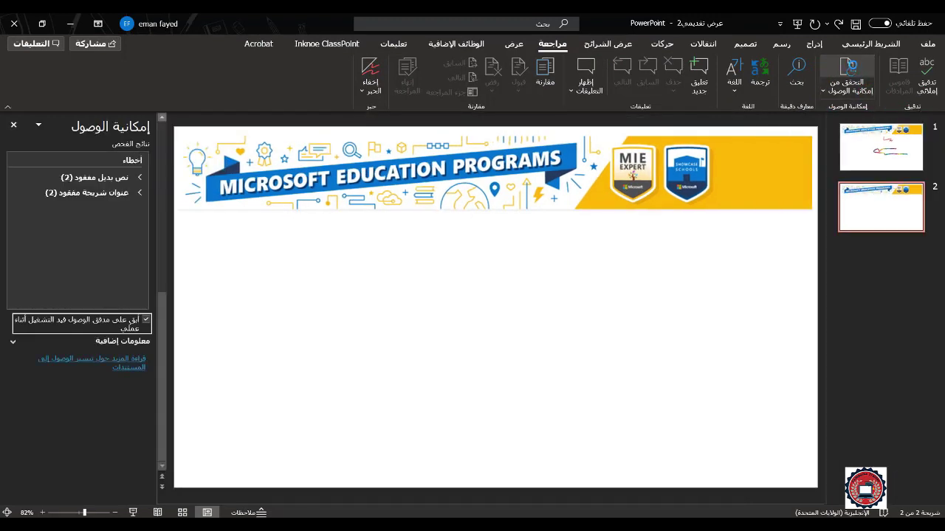
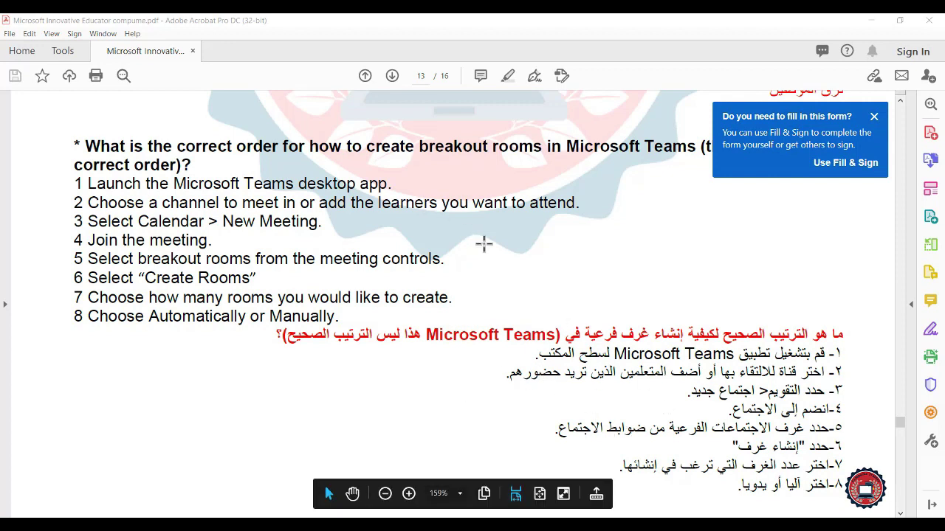
# - Set Step 1 of the breakout-rooms question to 'Launch the Microsoft Teams desktop app' and scroll on
pyautogui.hotkey('alt', 'Tab')
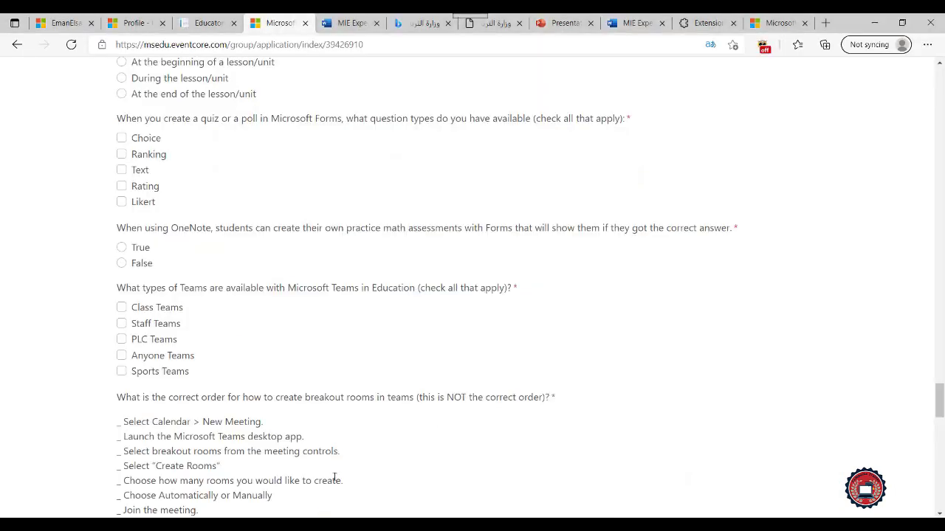
pyautogui.scroll(-2, 371, 344)
pyautogui.scroll(-3, 323, 334)
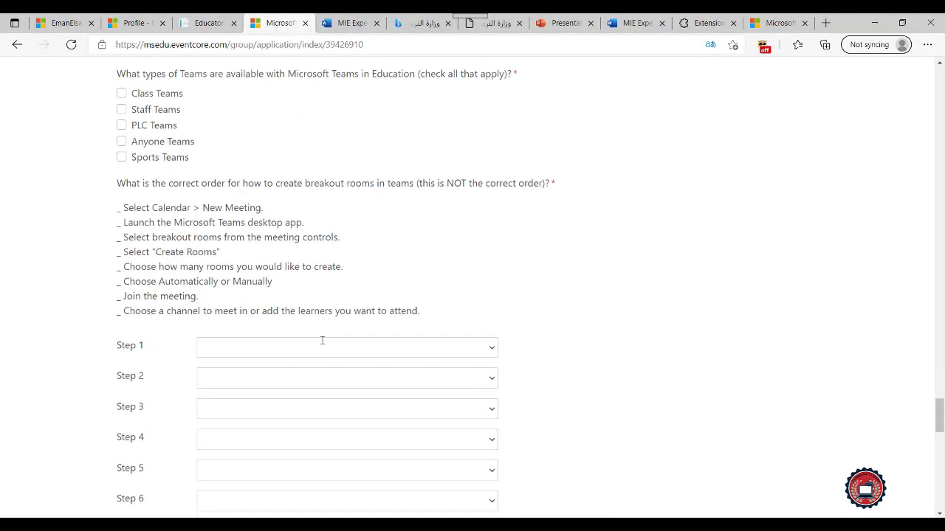
pyautogui.scroll(1, 313, 350)
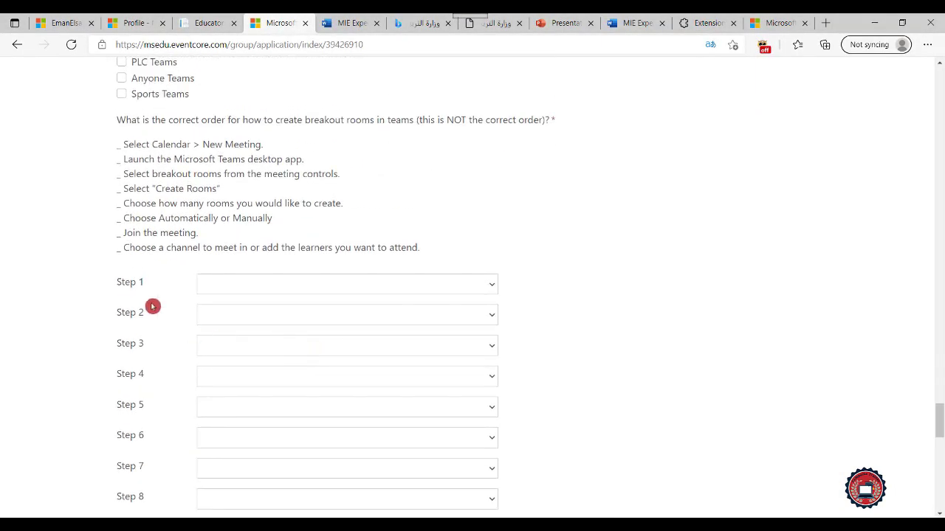
pyautogui.click(262, 283)
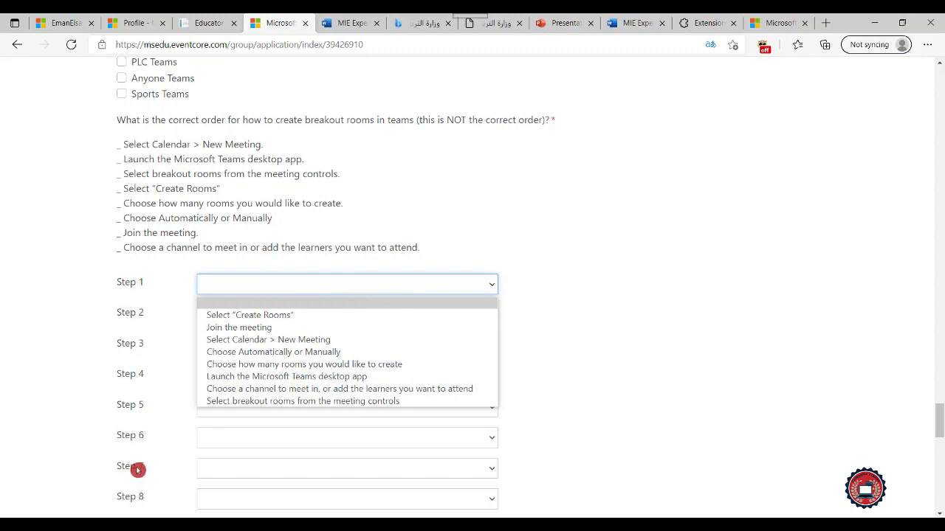
pyautogui.click(315, 261)
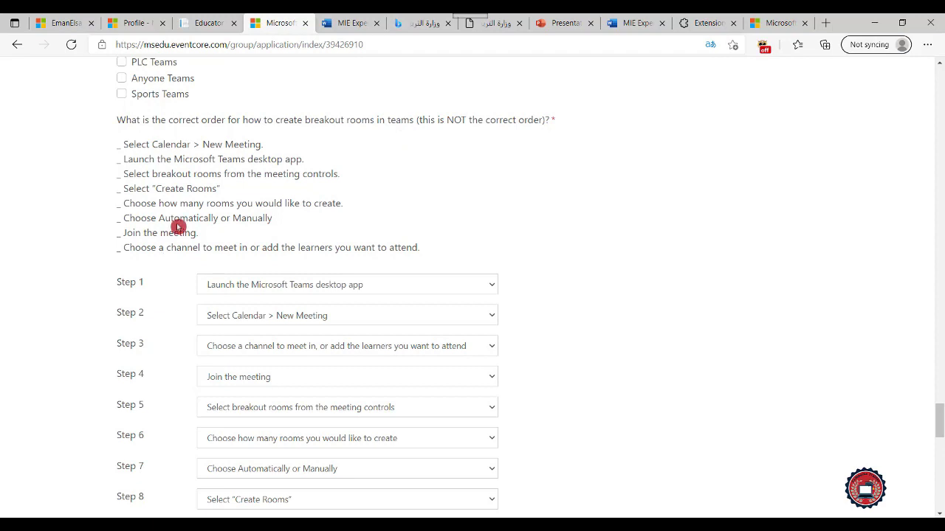
pyautogui.scroll(-1, 193, 301)
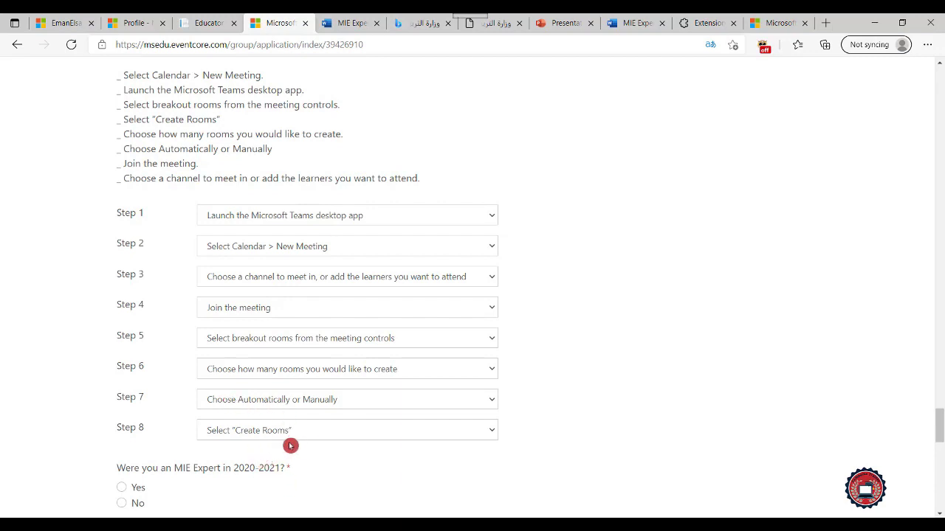
pyautogui.scroll(-1, 321, 447)
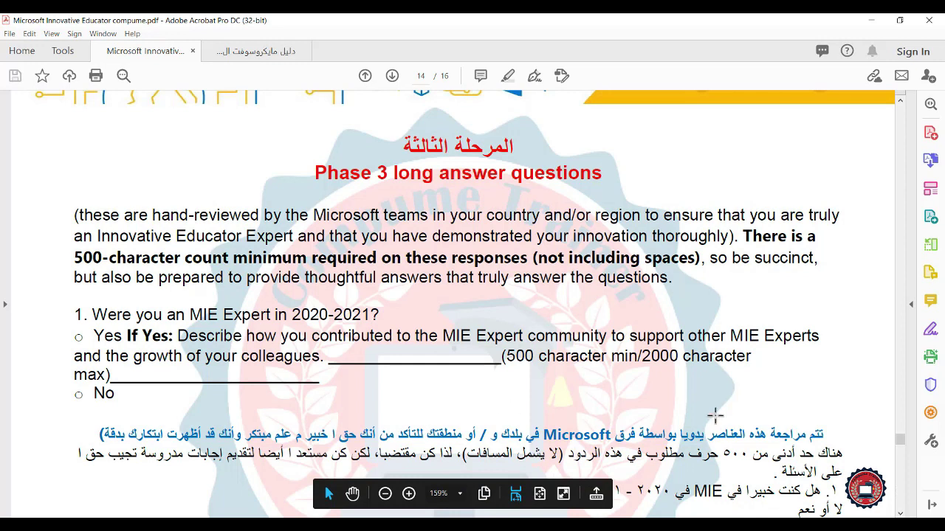
# - Scroll the guide to page 14's Phase 3 long answer questions
pyautogui.scroll(-1, 715, 429)
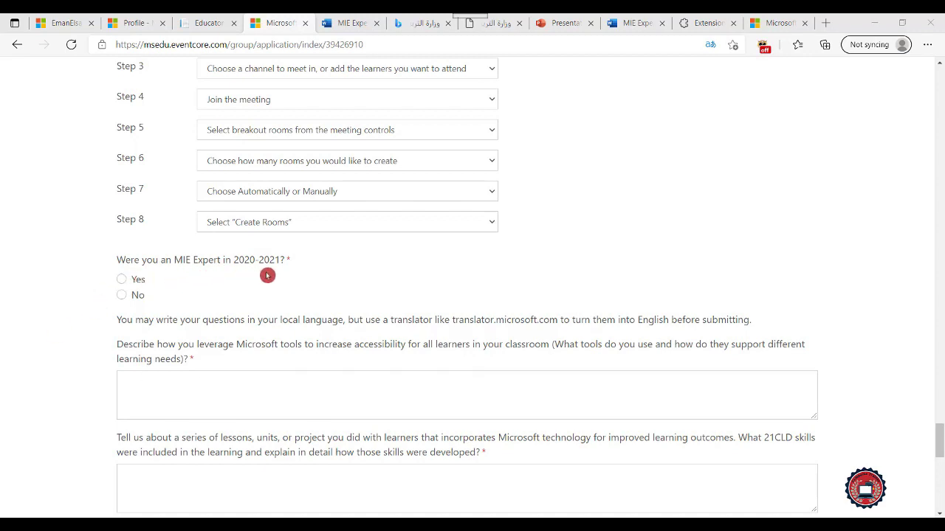
# - Answer Yes to 'Were you an MIE Expert in 2020-2021?', then close PowerPoint's accessibility results
pyautogui.click(129, 285)
pyautogui.click(209, 377)
pyautogui.click(122, 295)
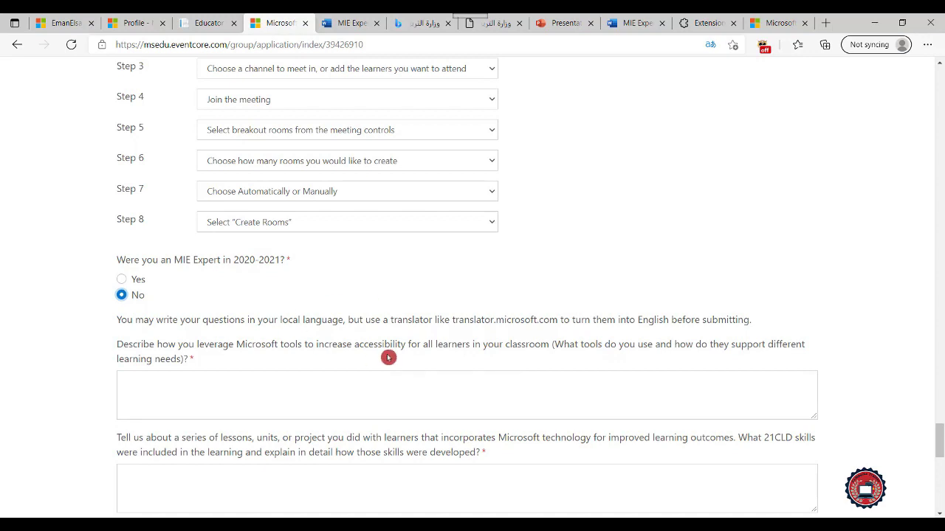
pyautogui.click(296, 384)
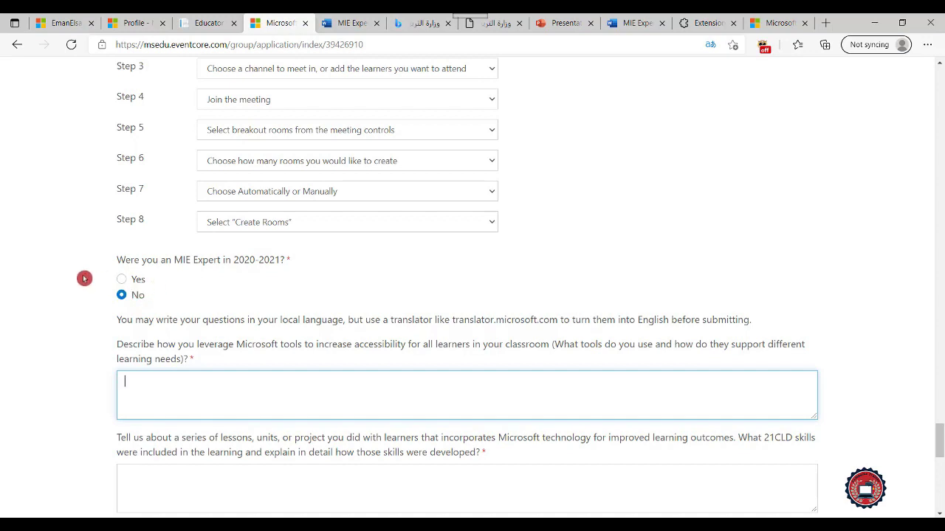
pyautogui.click(132, 285)
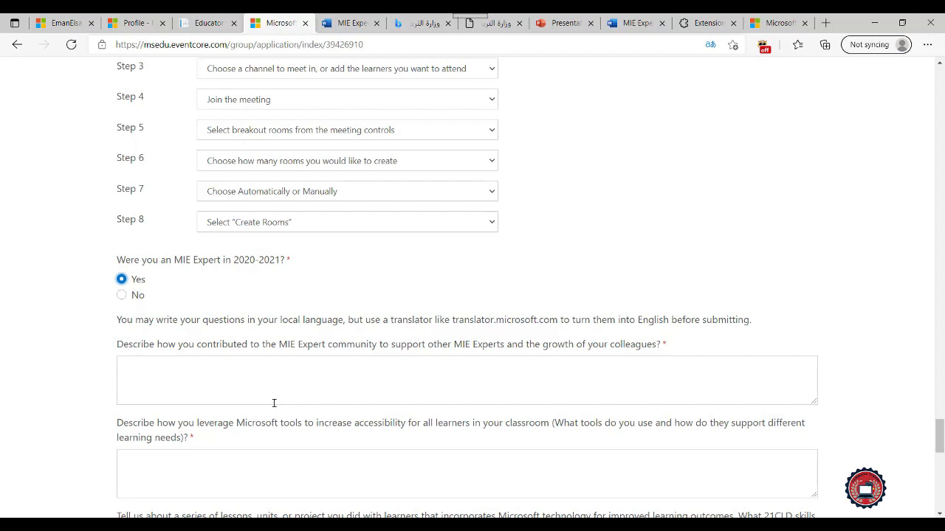
pyautogui.click(306, 384)
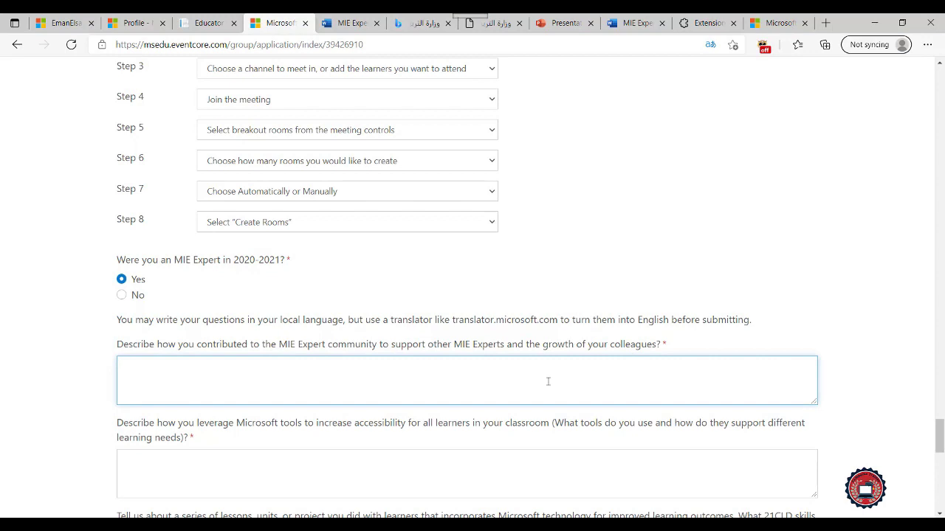
pyautogui.scroll(-2, 534, 388)
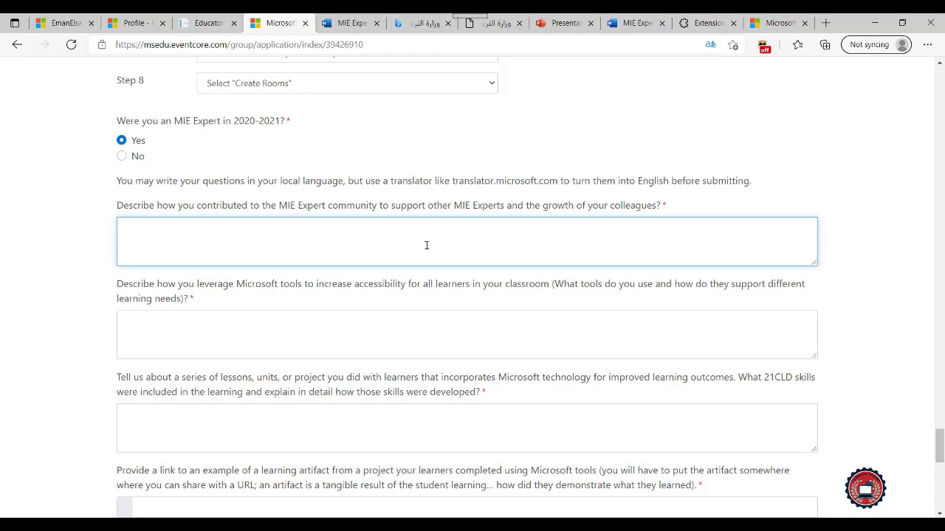
pyautogui.hotkey('alt', 'Tab')
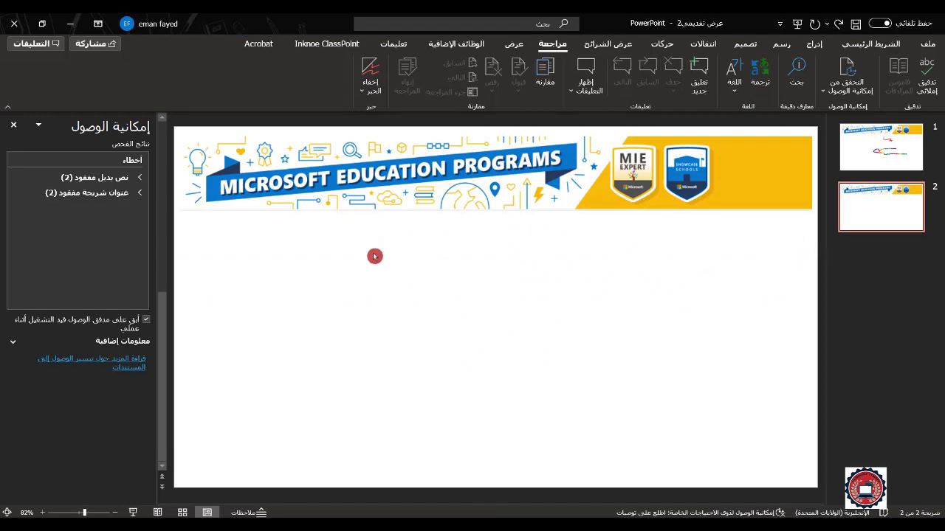
pyautogui.click(13, 125)
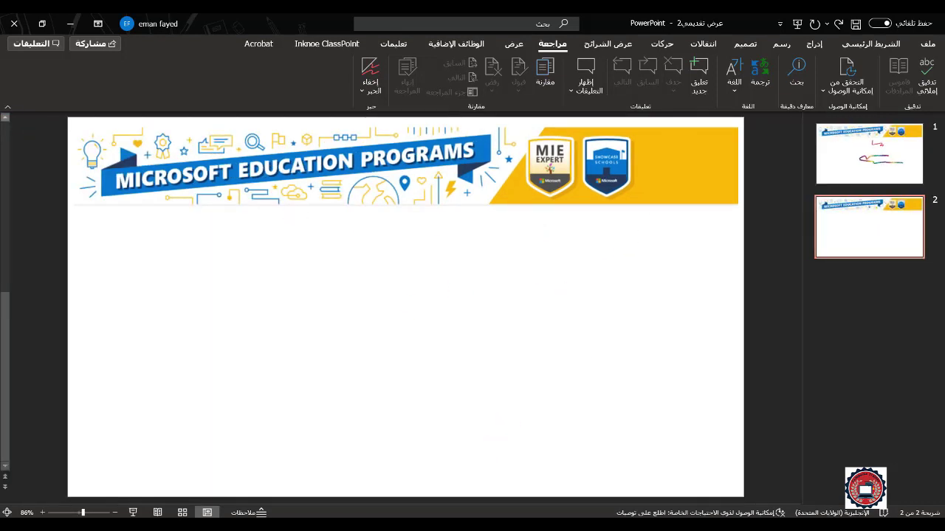
# - Go through the Flipgrid and Teams windows to reach the Microsoft Innovative Educator guide
pyautogui.moveTo(445, 524)
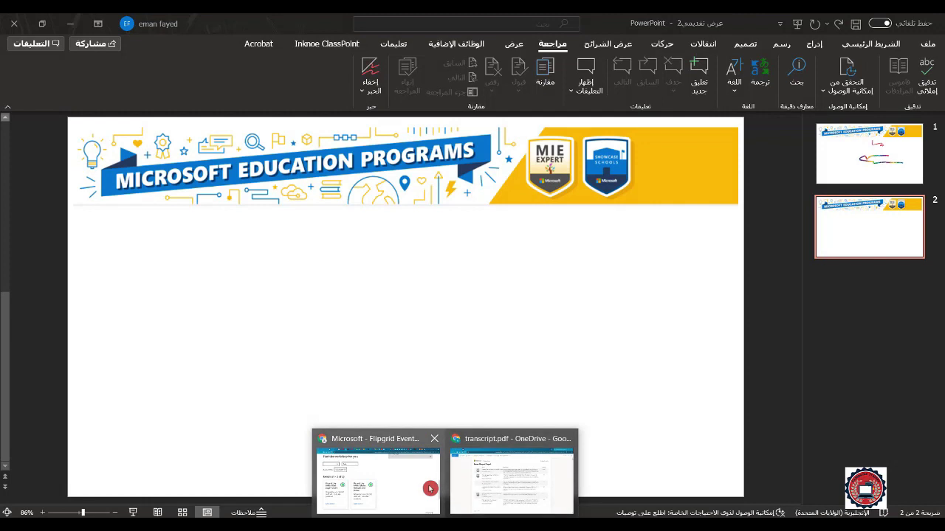
pyautogui.click(397, 486)
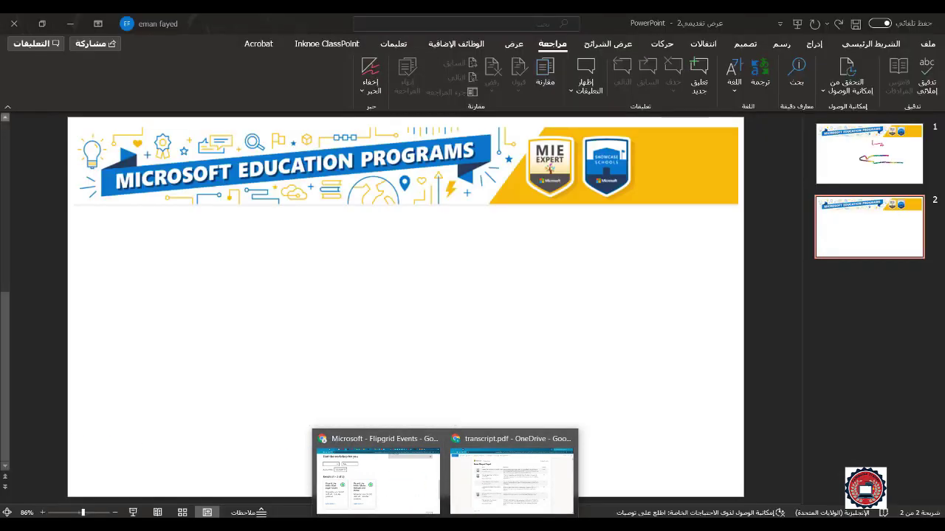
pyautogui.click(405, 478)
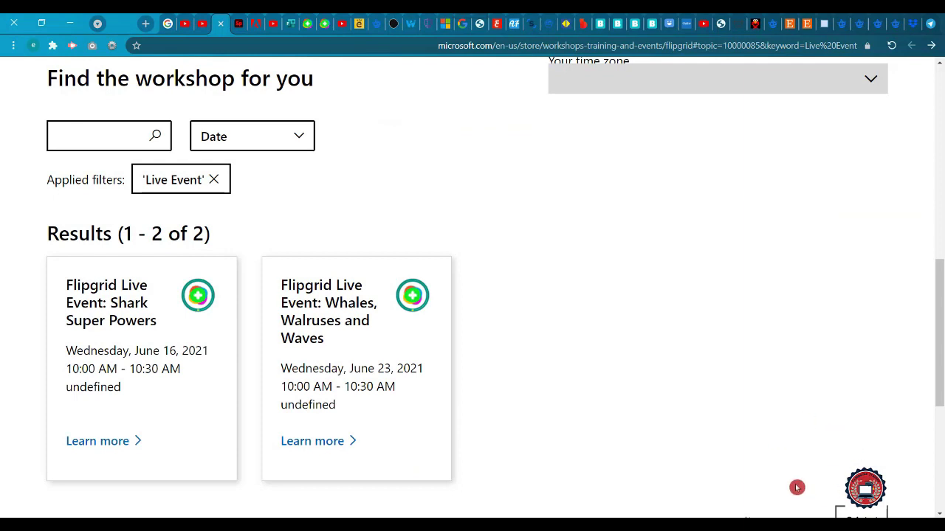
pyautogui.click(622, 515)
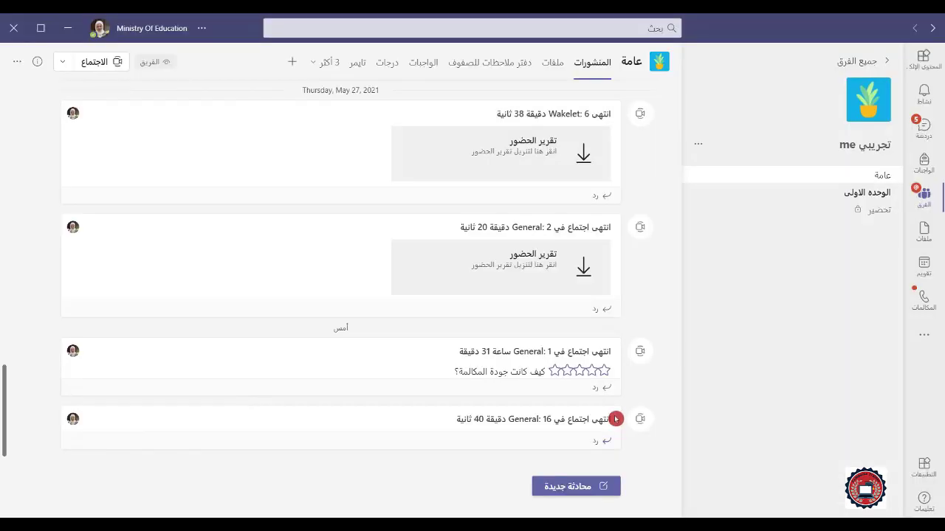
pyautogui.moveTo(601, 524)
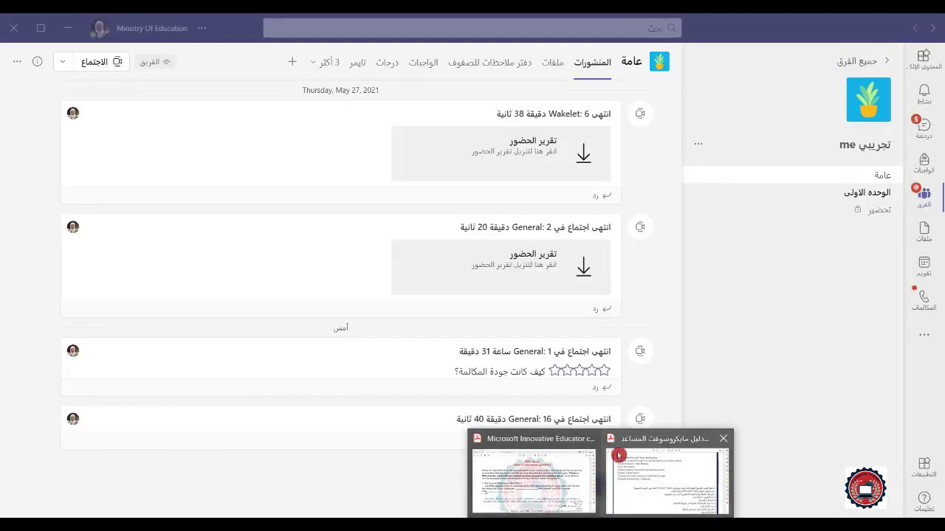
pyautogui.click(564, 481)
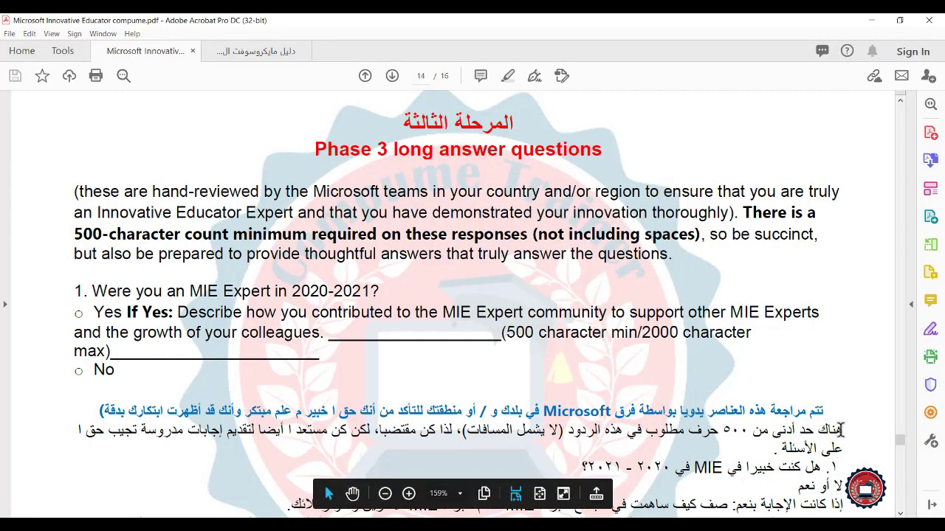
# - Copy the Arabic 'if yes, describe how you contributed' line from the Phase 3 page
pyautogui.scroll(-1, 810, 467)
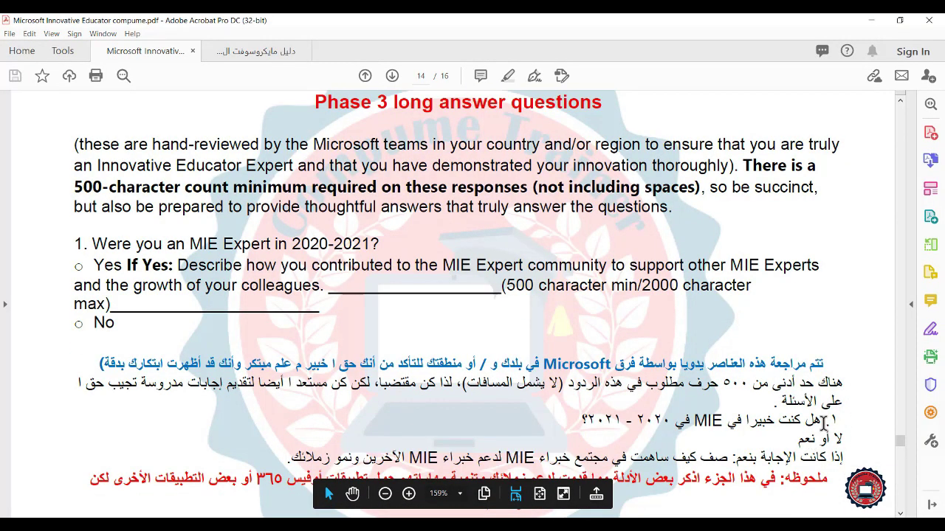
pyautogui.scroll(-1, 825, 443)
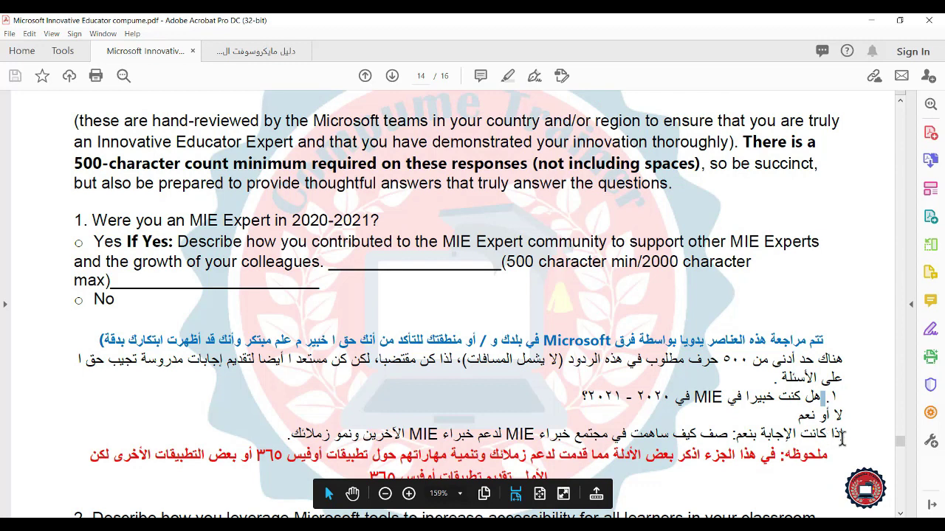
pyautogui.moveTo(843, 437); pyautogui.dragTo(557, 443)
pyautogui.hotkey('ctrl', 'c')
pyautogui.hotkey('alt', 'Tab')
# - Paste the Arabic prompt onto slide 2 below the banner and translate it to English
pyautogui.hotkey('ctrl', 'v')
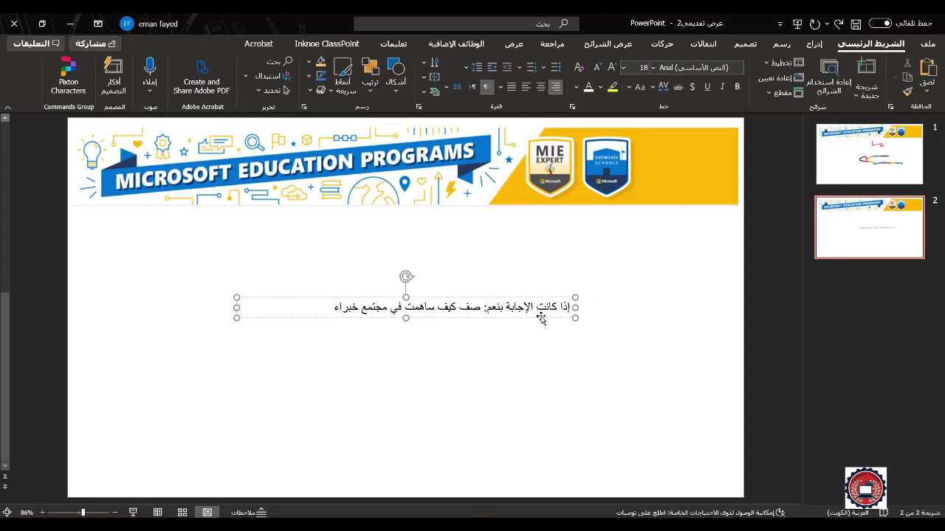
pyautogui.moveTo(542, 317); pyautogui.dragTo(614, 263)
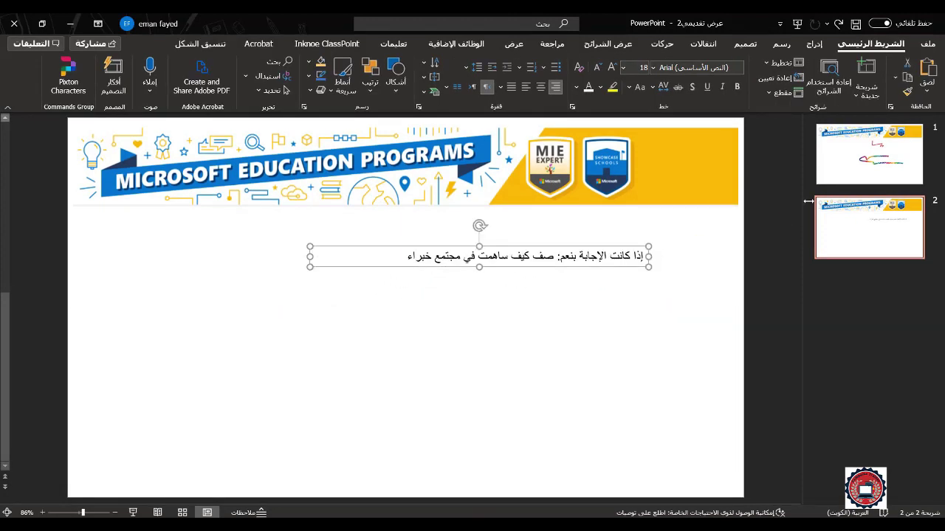
pyautogui.click(557, 44)
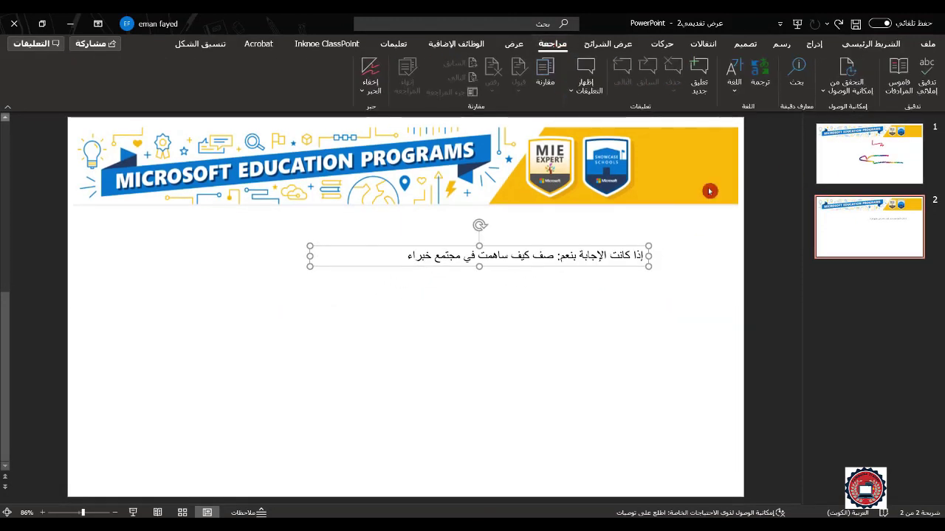
pyautogui.click(760, 73)
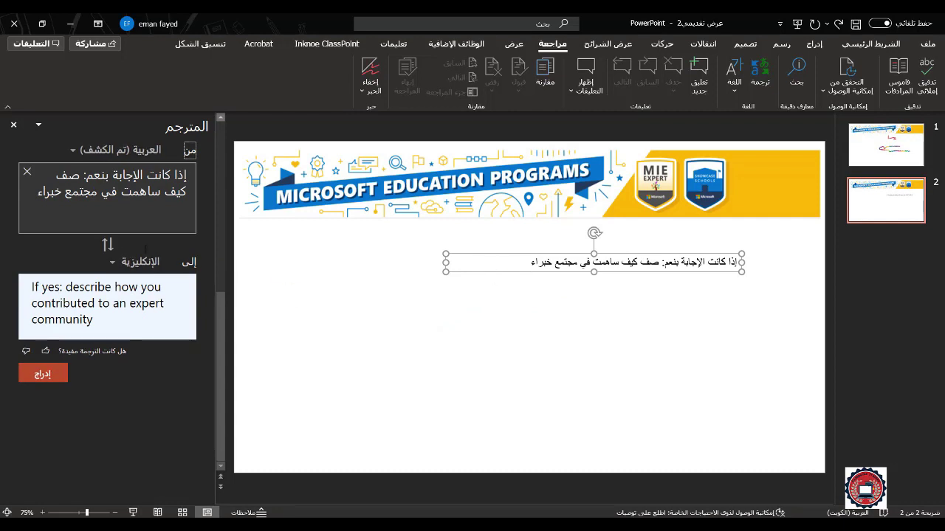
# - Replace the Arabic with 'If yes: describe how you contributed to an expert community'
pyautogui.moveTo(81, 304)
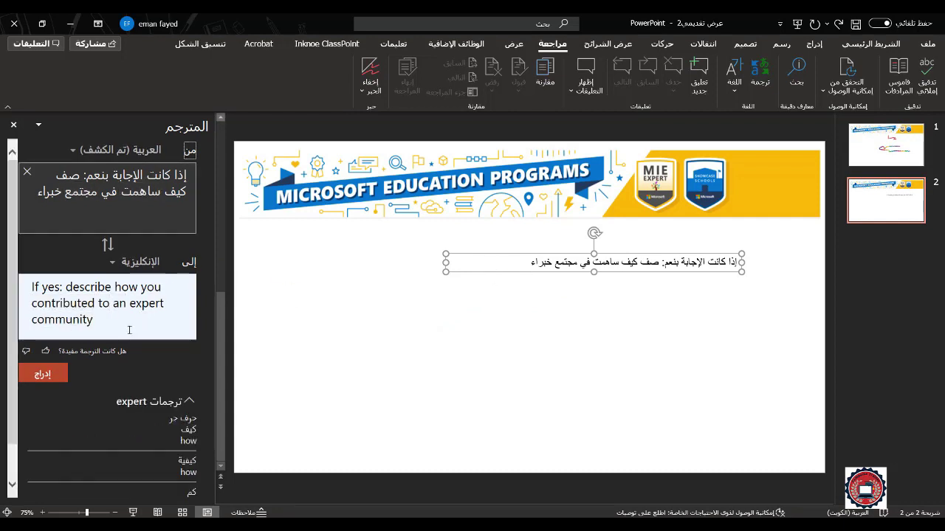
pyautogui.moveTo(90, 322)
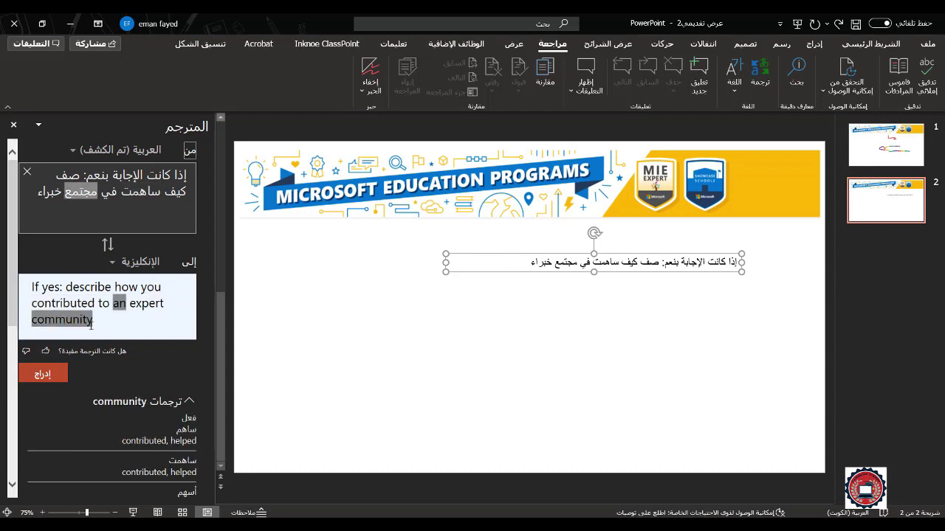
pyautogui.click(58, 381)
pyautogui.click(678, 283)
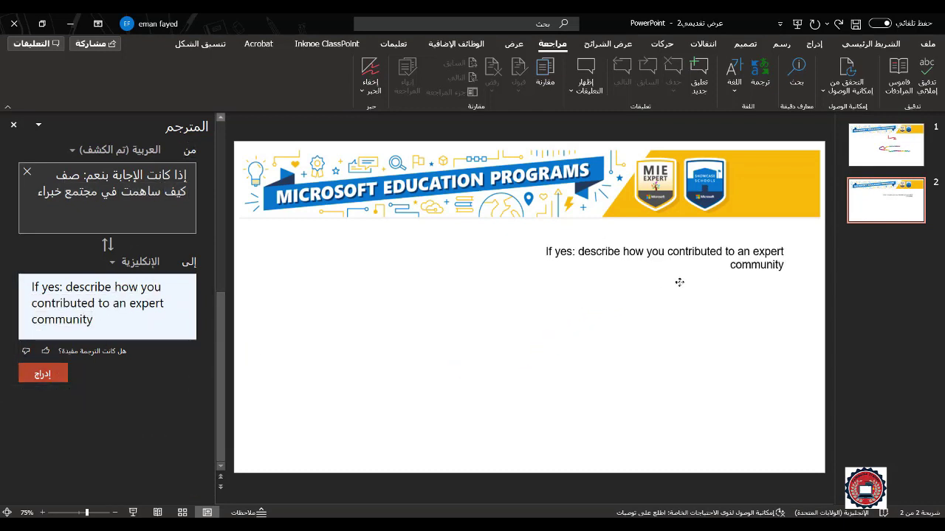
pyautogui.click(685, 268)
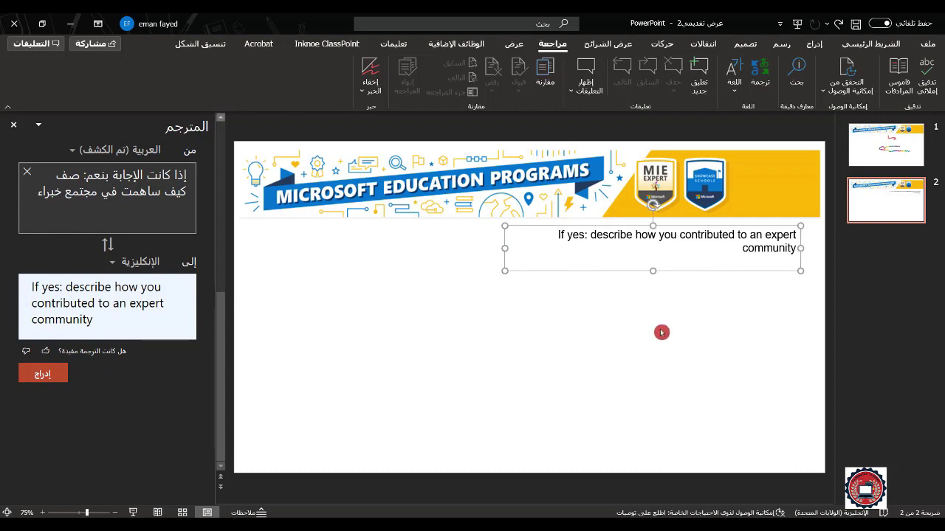